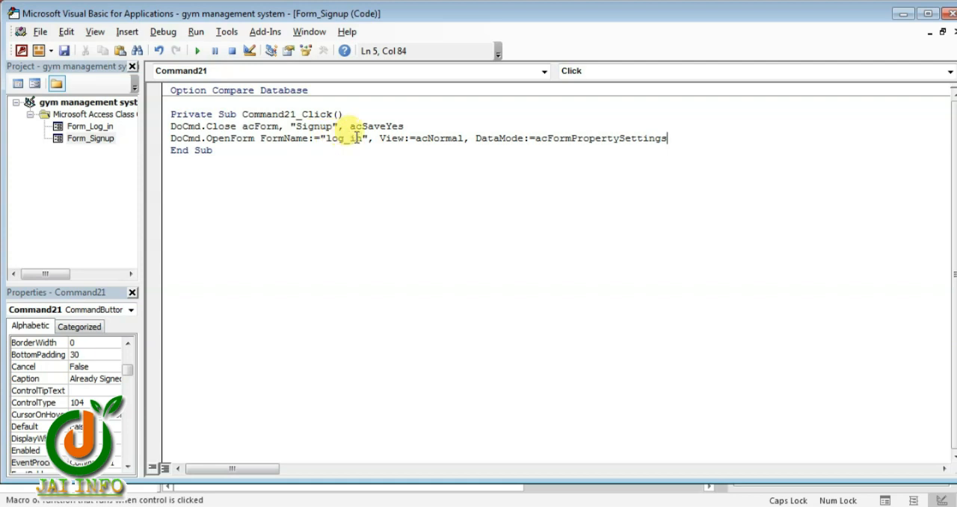
# Review the OpenForm line in the Already Signed Up button's code and close the code editor
pyautogui.moveTo(356, 137); pyautogui.dragTo(633, 135)
pyautogui.click(453, 147)
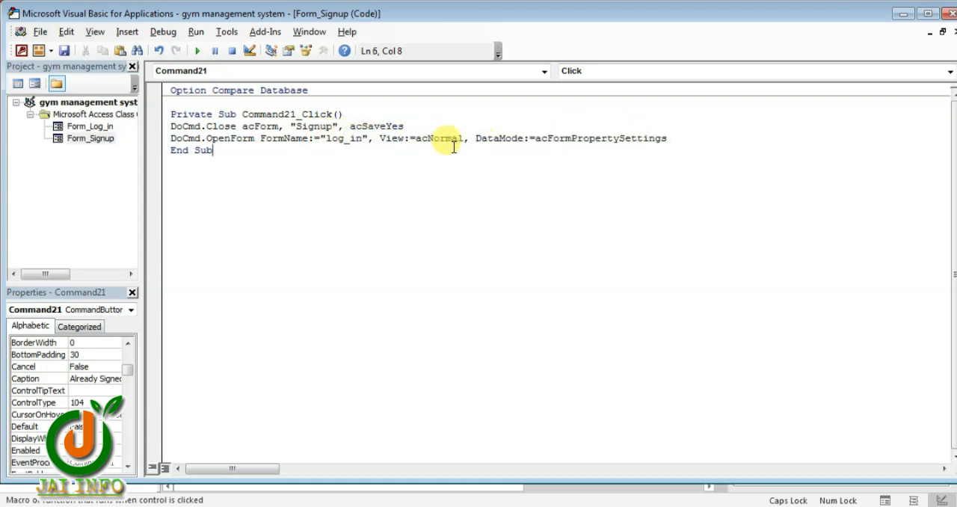
pyautogui.click(947, 15)
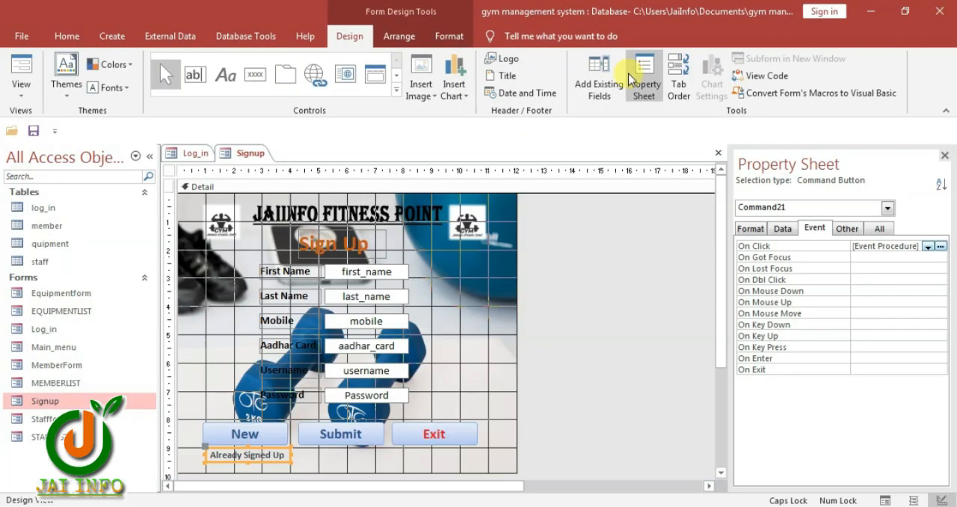
# Delete the existing New button from the Signup form
pyautogui.click(272, 437)
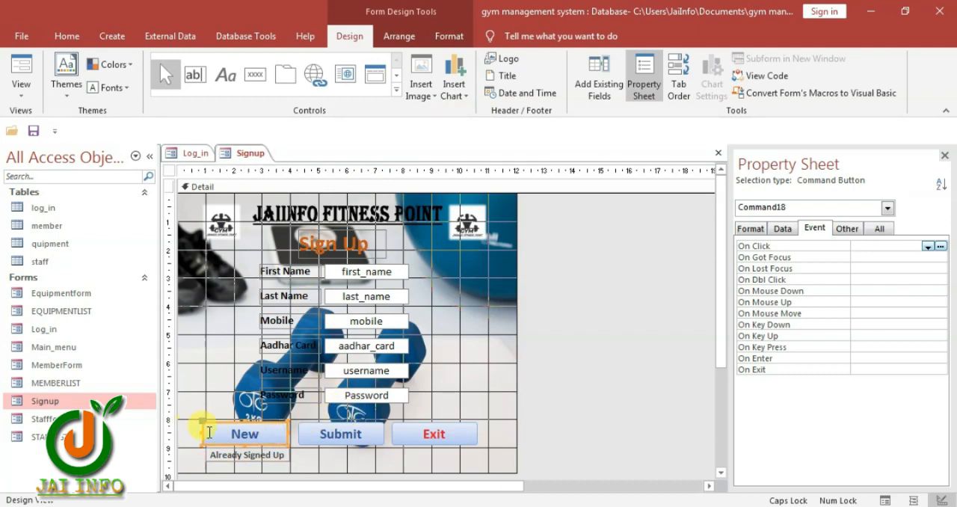
pyautogui.click(310, 444)
pyautogui.doubleClick(260, 437)
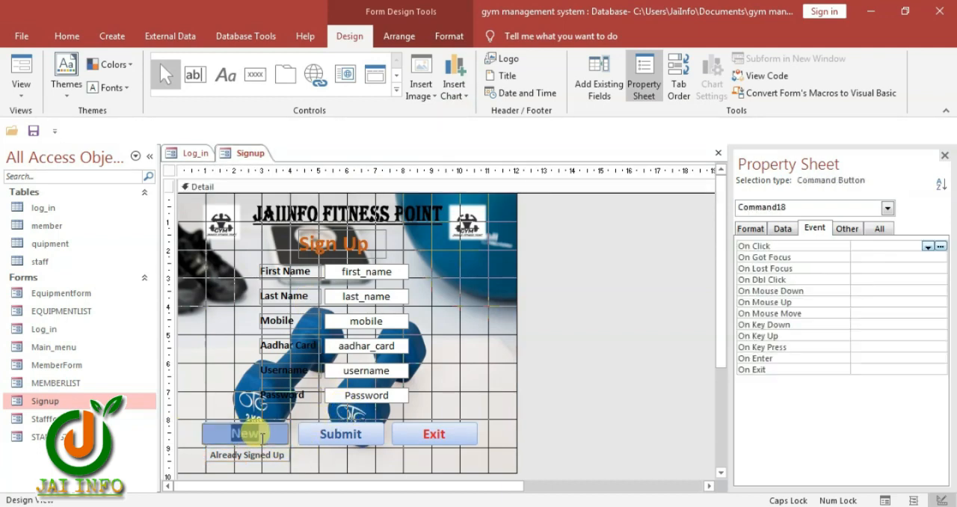
pyautogui.click(290, 430)
pyautogui.click(278, 437)
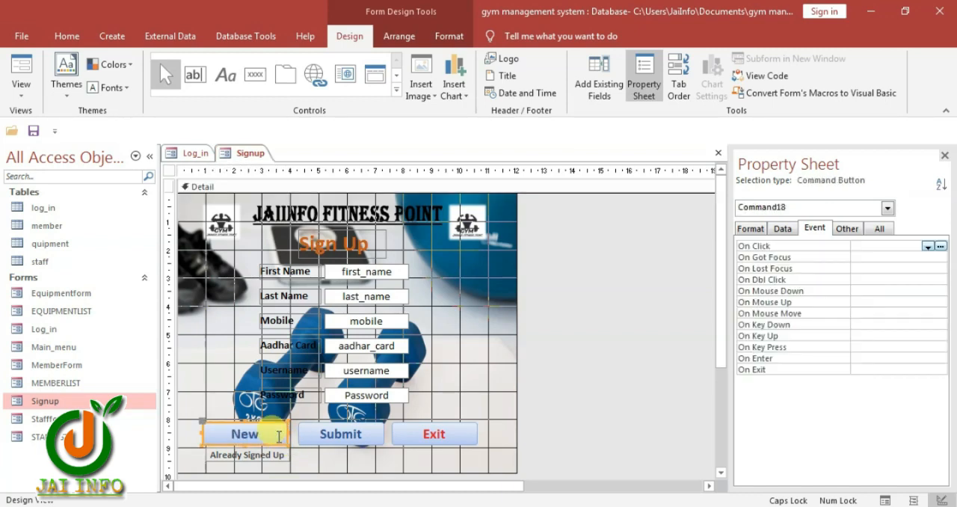
pyautogui.press('Delete')
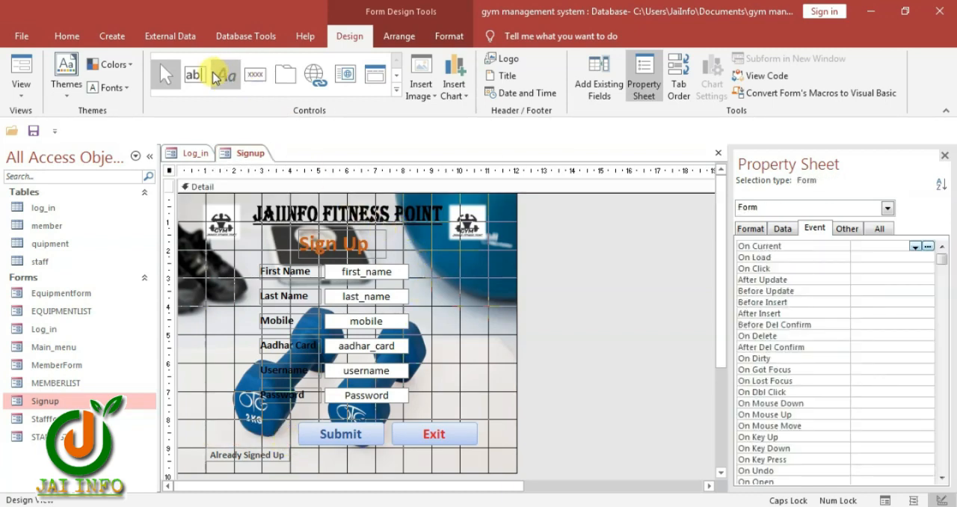
# Enable control wizards and draw a new command button in the empty space beside Submit on the Signup form
pyautogui.click(397, 94)
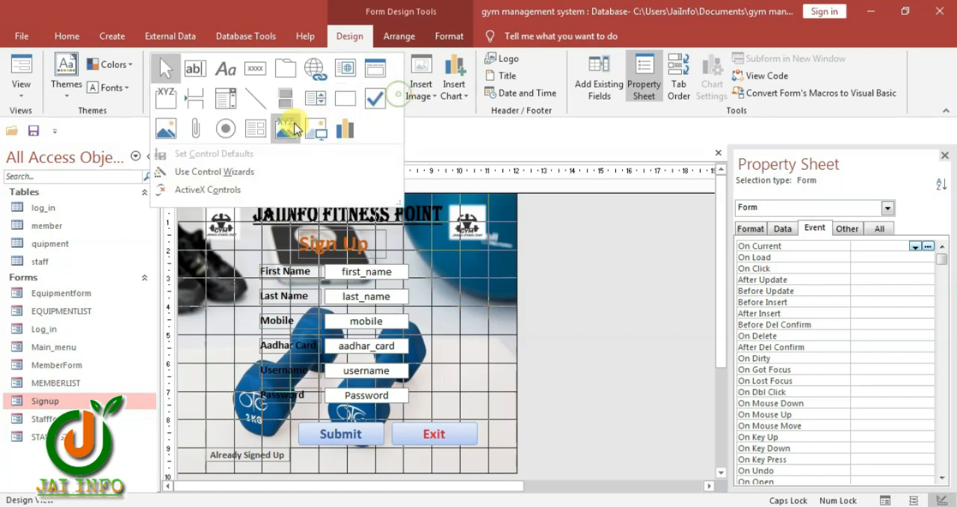
pyautogui.click(197, 173)
pyautogui.click(256, 74)
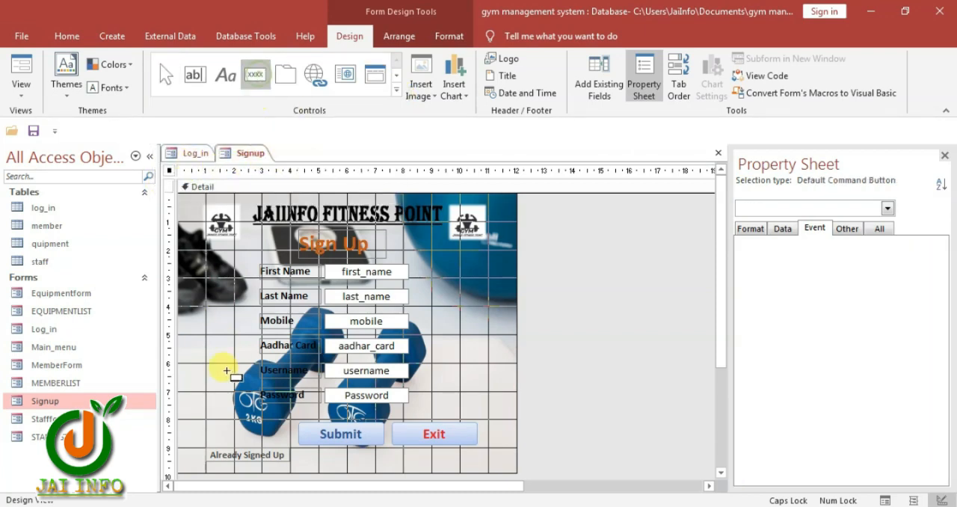
pyautogui.moveTo(212, 423); pyautogui.dragTo(286, 446)
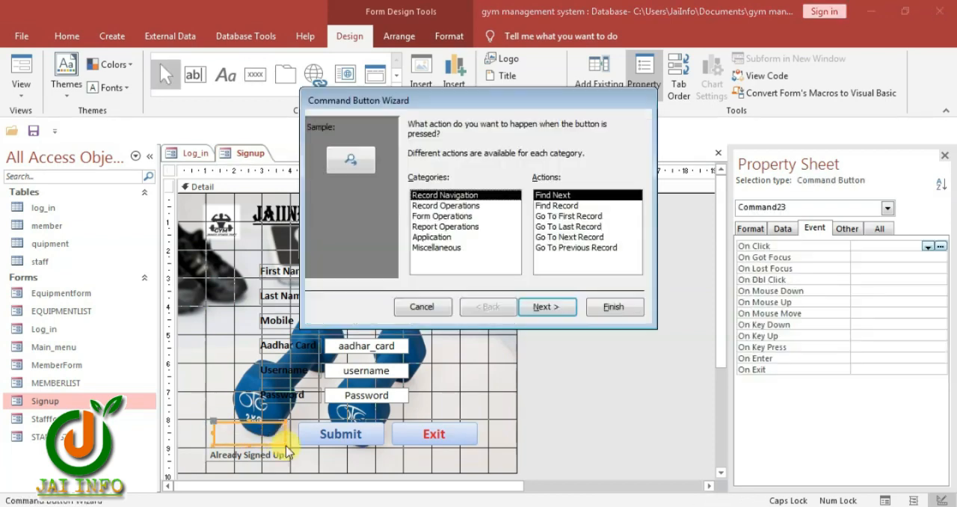
# Set the new button's action to Add New Record from Record Operations, display it as text, and finish the wizard
pyautogui.click(424, 207)
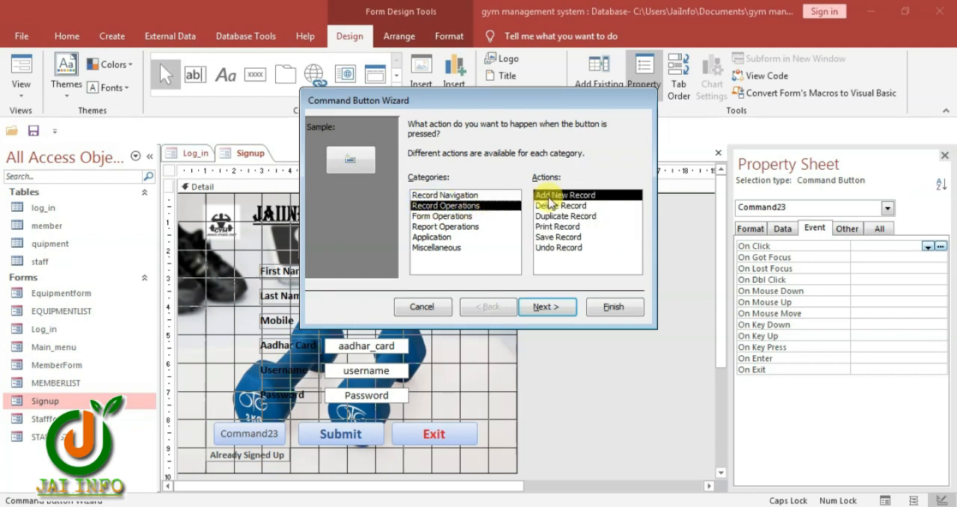
pyautogui.click(551, 307)
pyautogui.click(415, 185)
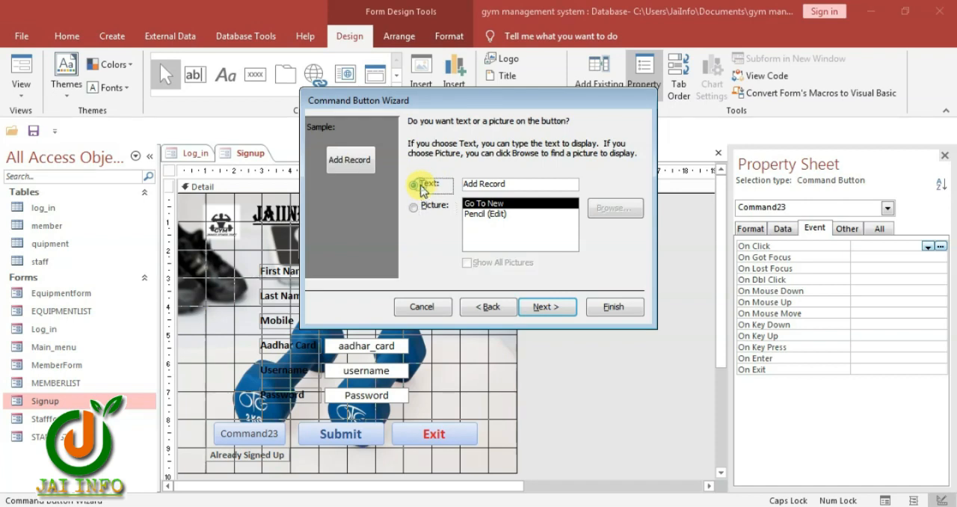
pyautogui.click(551, 306)
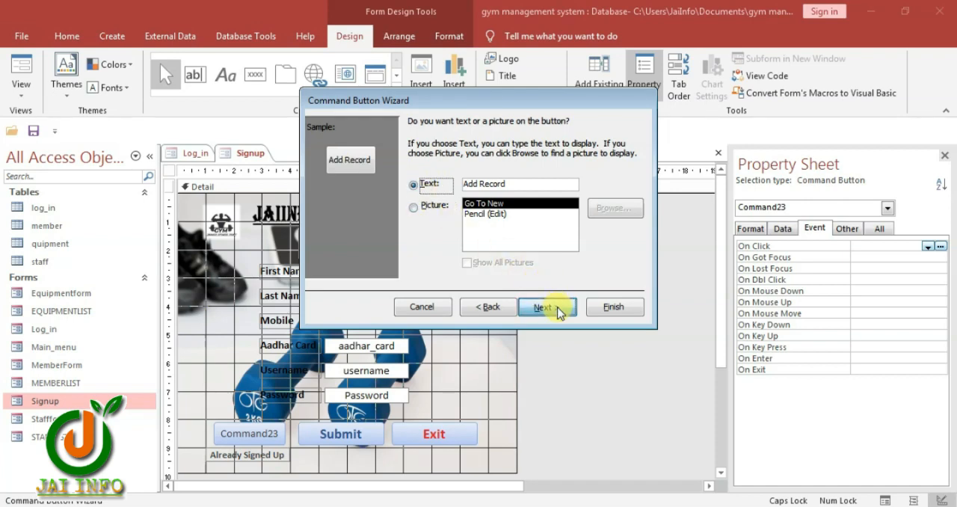
pyautogui.click(613, 307)
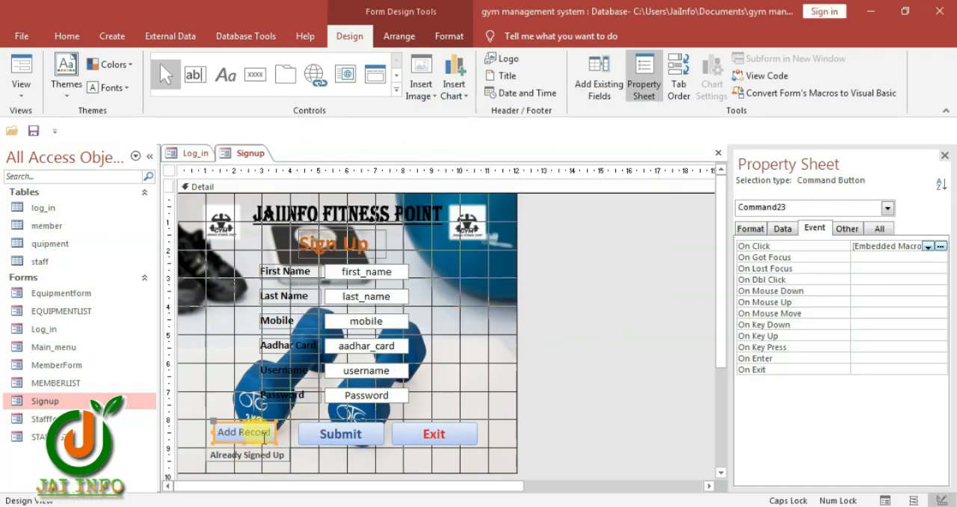
# Change the Add Record button's caption to "New"
pyautogui.moveTo(270, 434); pyautogui.dragTo(212, 430)
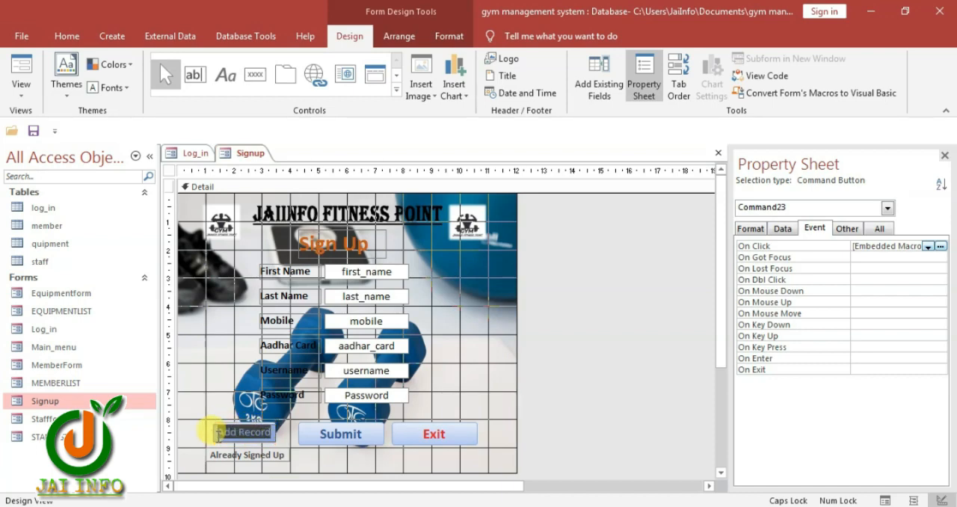
pyautogui.write('New')
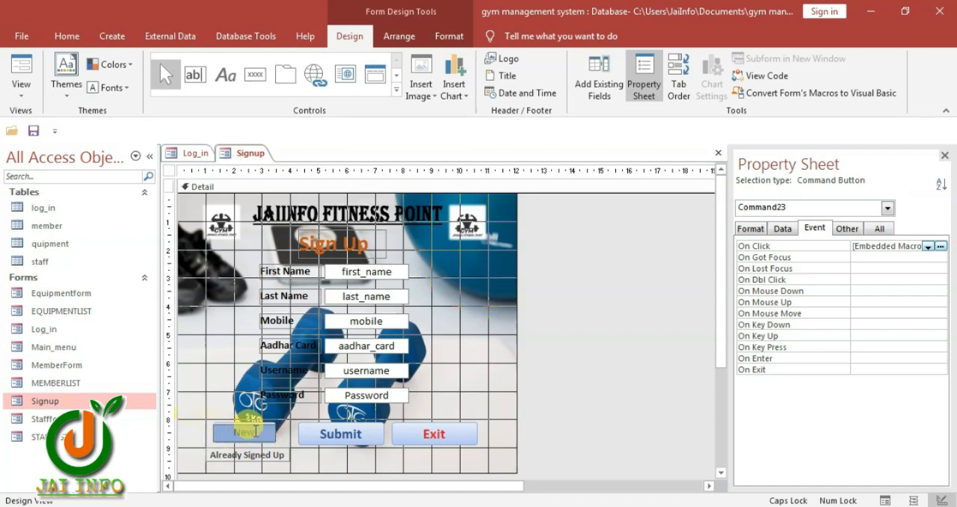
pyautogui.click(326, 451)
# Copy the Submit button's formatting onto the New button with Format Painter and widen the New button slightly
pyautogui.click(337, 437)
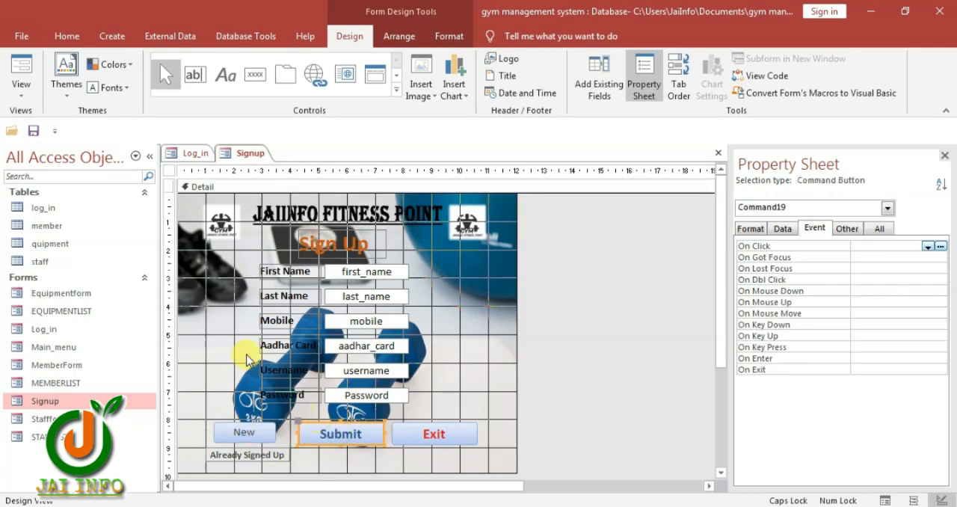
pyautogui.click(64, 36)
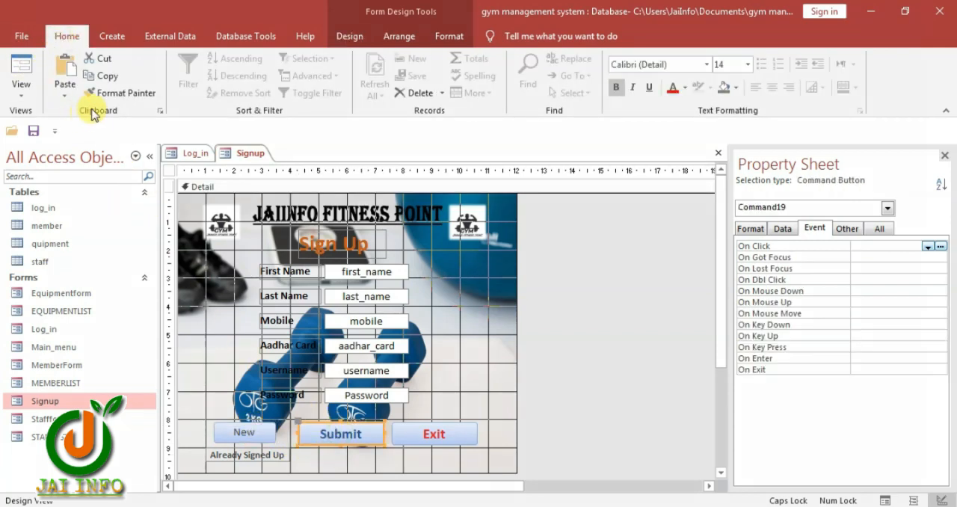
pyautogui.click(115, 94)
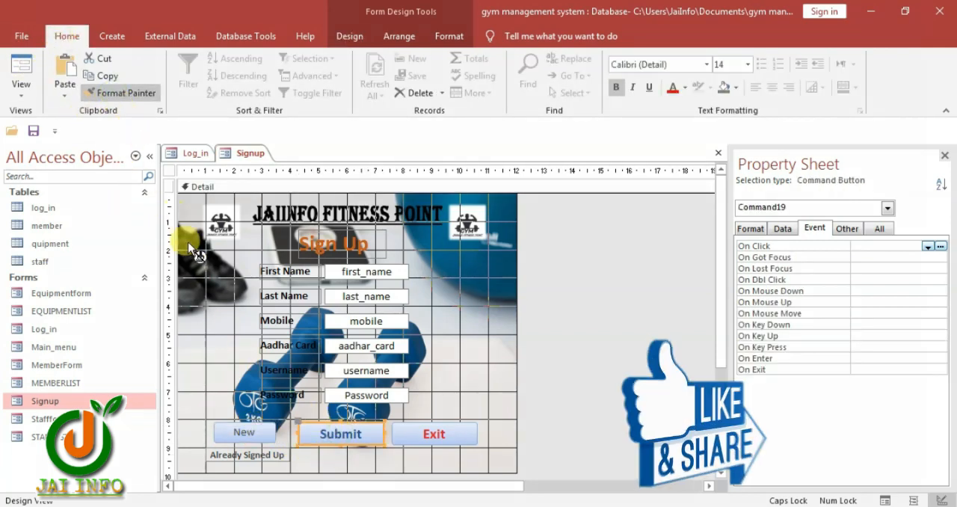
pyautogui.click(240, 428)
pyautogui.click(284, 445)
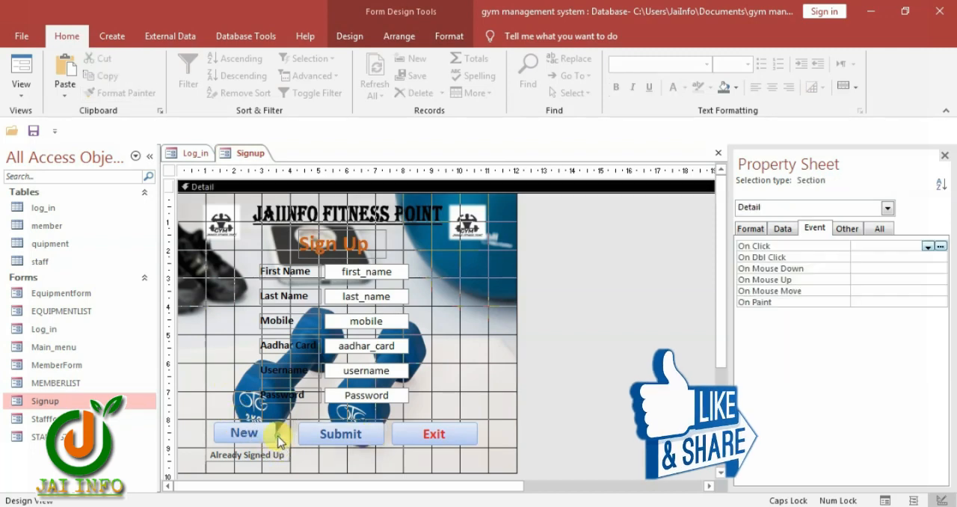
pyautogui.click(273, 436)
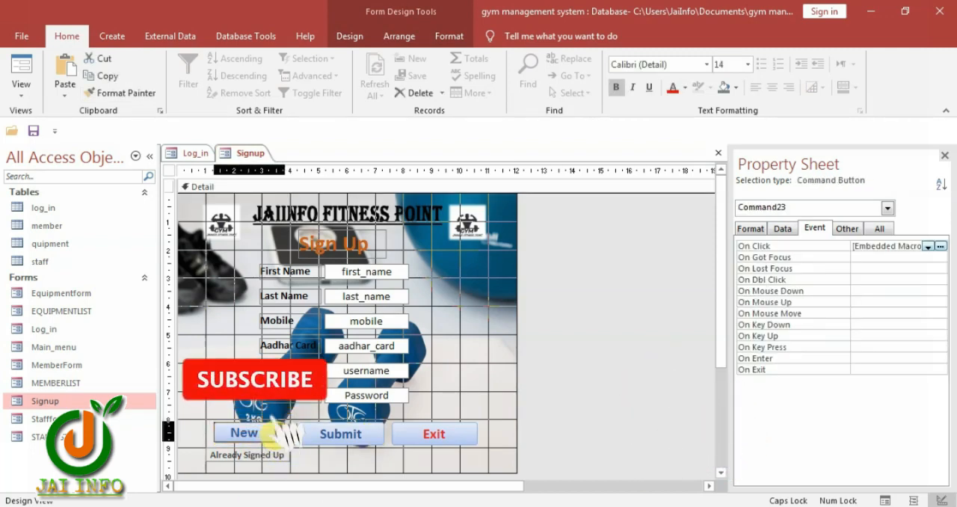
pyautogui.click(333, 459)
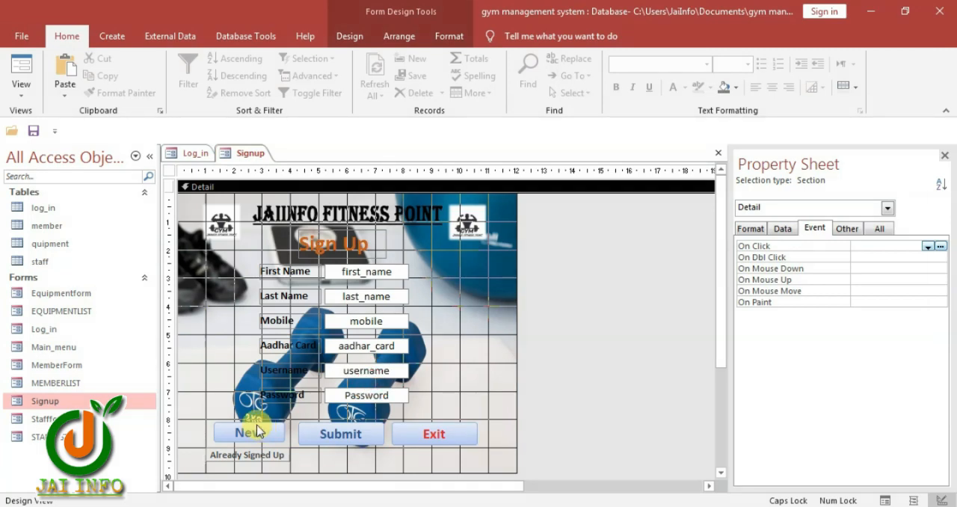
# Select the Submit button, then copy its code from the Notepad notes, from the registration comment through the final End If, and return to Access
pyautogui.click(322, 431)
pyautogui.hotkey('alt', 'Tab')
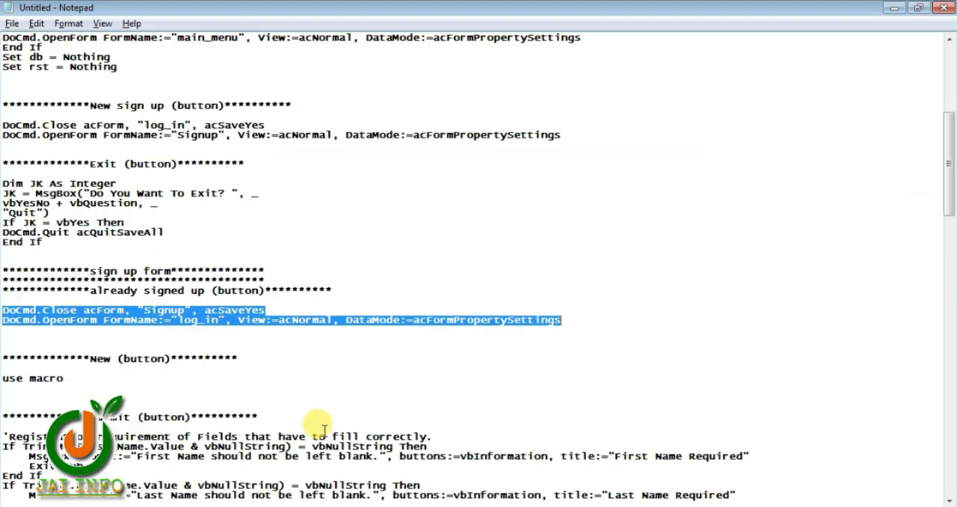
pyautogui.scroll(-1, 141, 382)
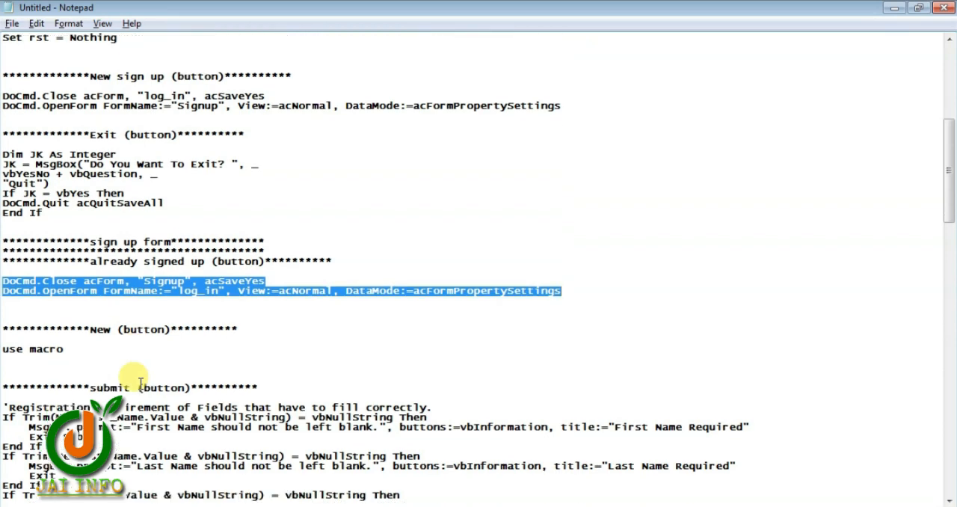
pyautogui.scroll(-4, 170, 378)
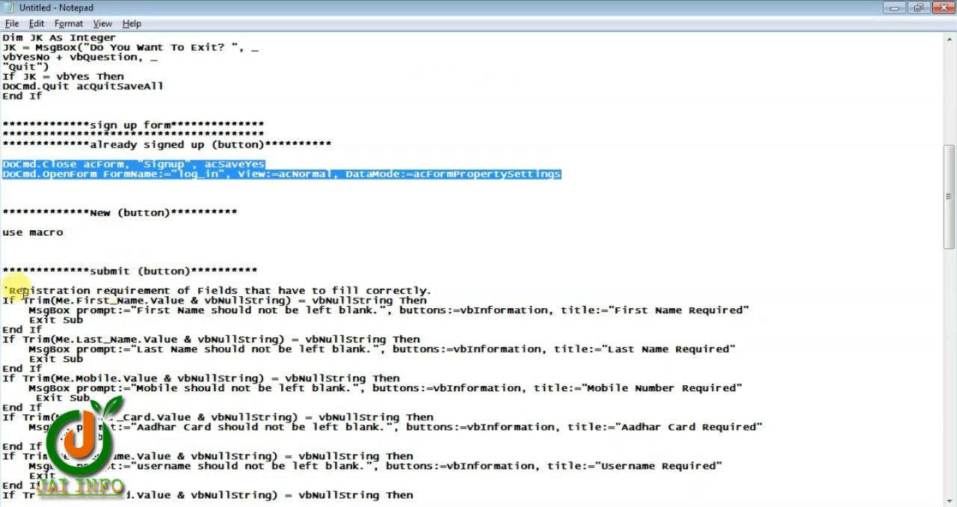
pyautogui.moveTo(3, 290); pyautogui.dragTo(129, 407)
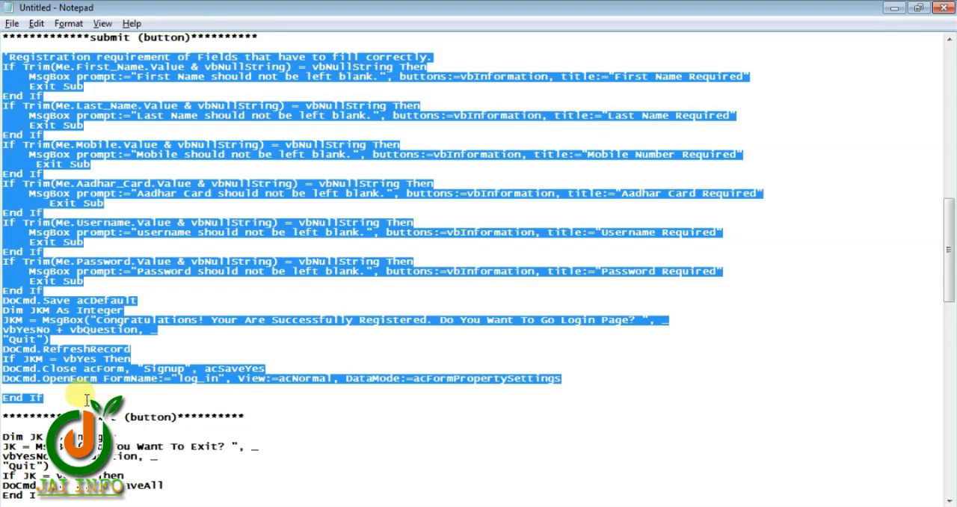
pyautogui.hotkey('alt', 'Tab')
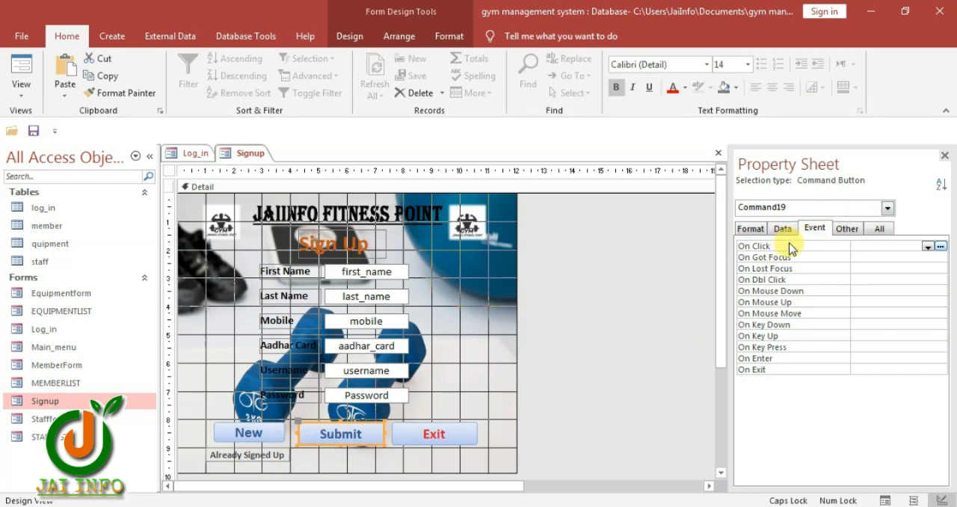
# Create an On Click event procedure for the Submit button and paste the copied registration code into it
pyautogui.click(926, 246)
pyautogui.click(924, 257)
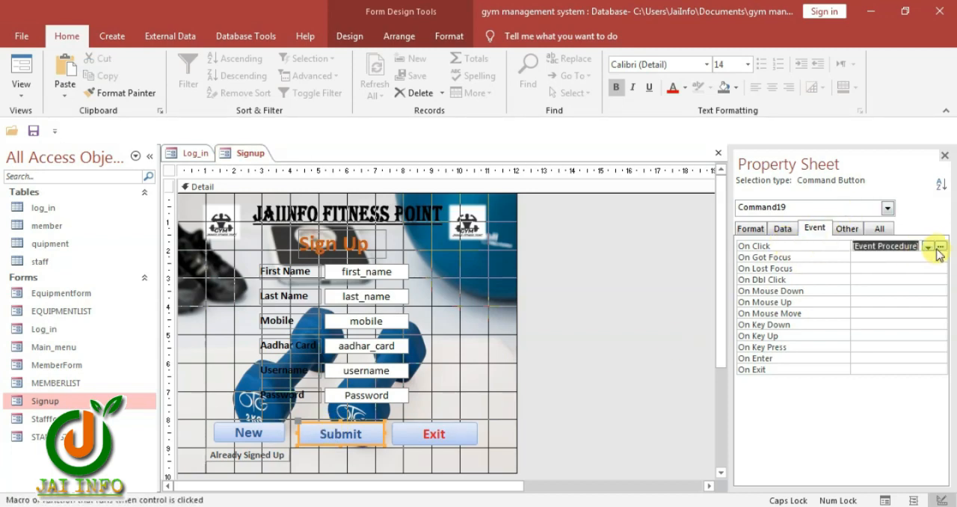
pyautogui.click(940, 246)
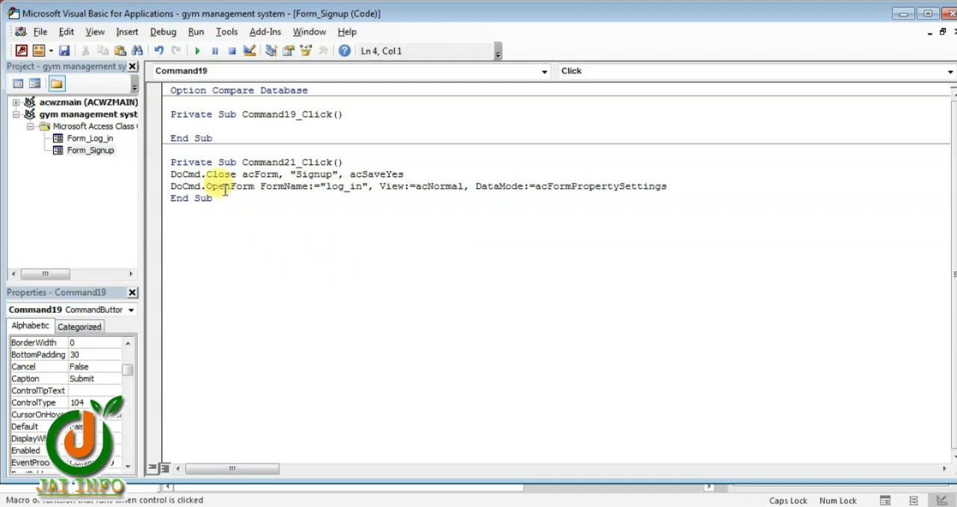
pyautogui.hotkey('ctrl', 'v')
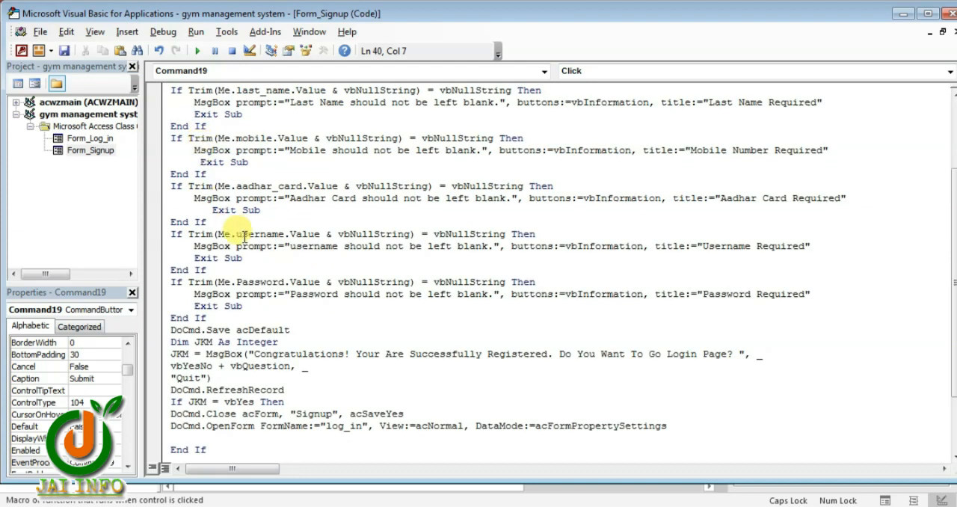
# Review the Submit button's registration code, from the required-field checks through the save command, success message box and login-page redirect
pyautogui.scroll(3, 235, 217)
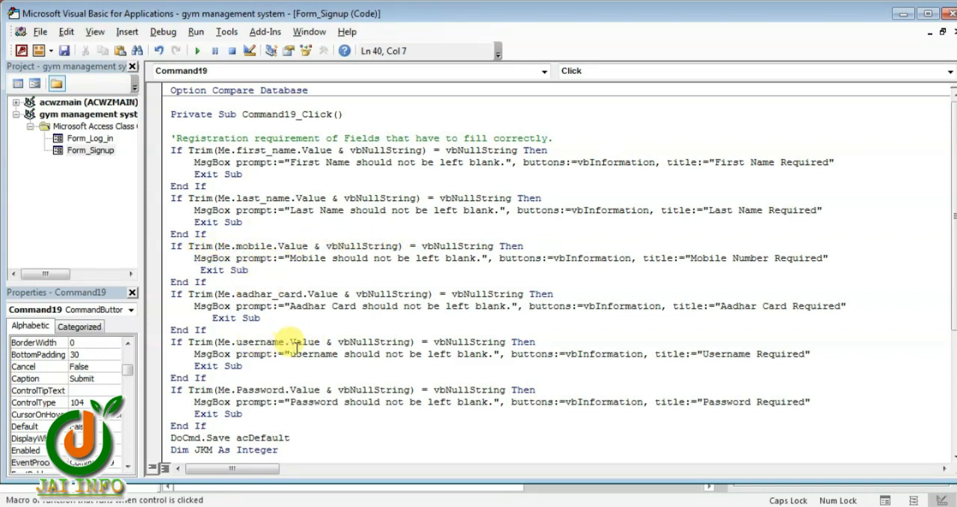
pyautogui.scroll(-1, 224, 449)
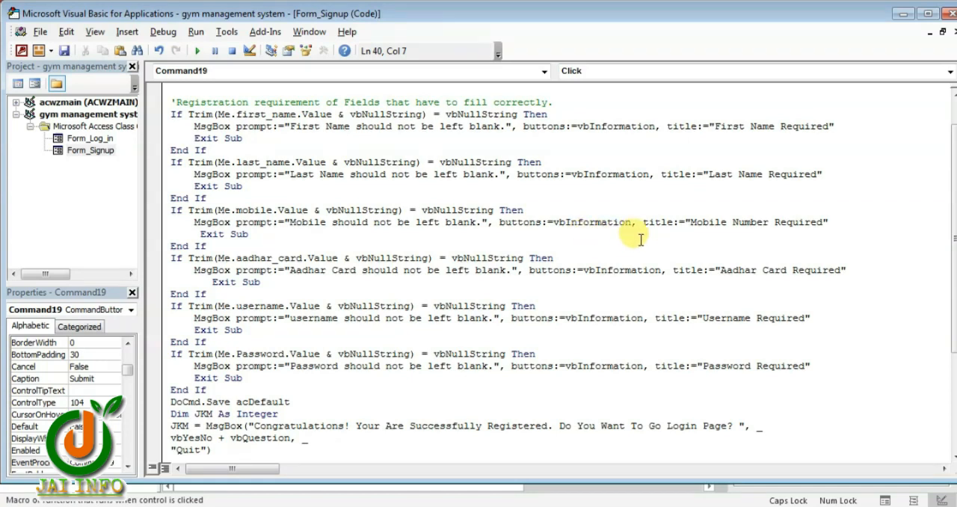
pyautogui.scroll(-1, 231, 363)
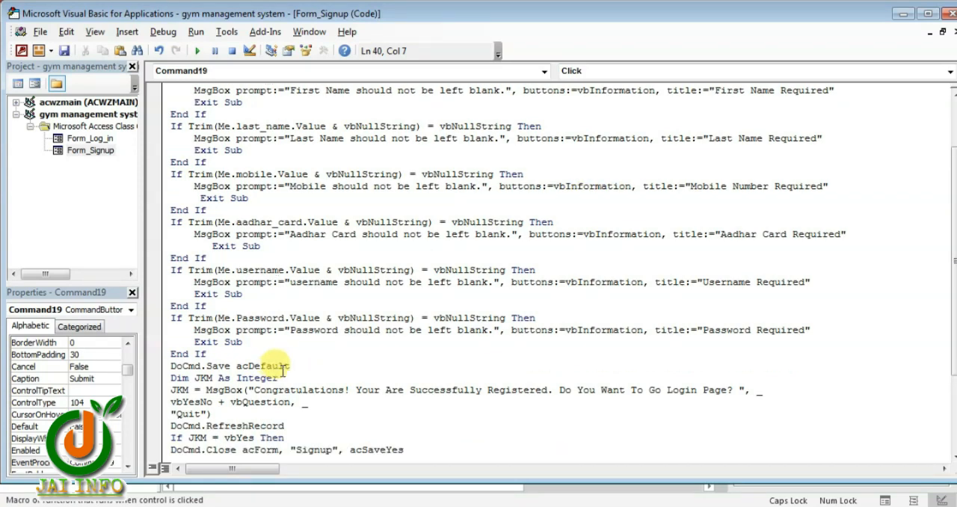
pyautogui.click(229, 365)
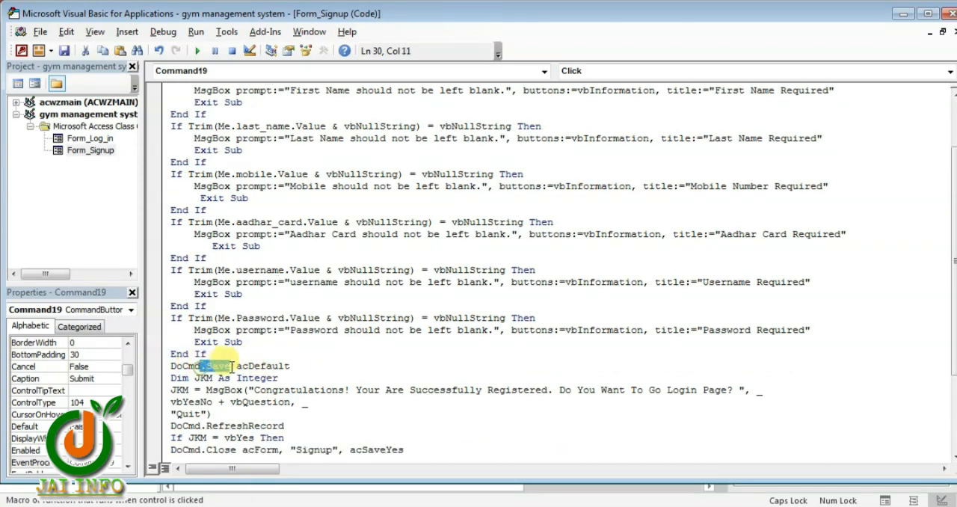
pyautogui.moveTo(248, 366); pyautogui.dragTo(310, 365)
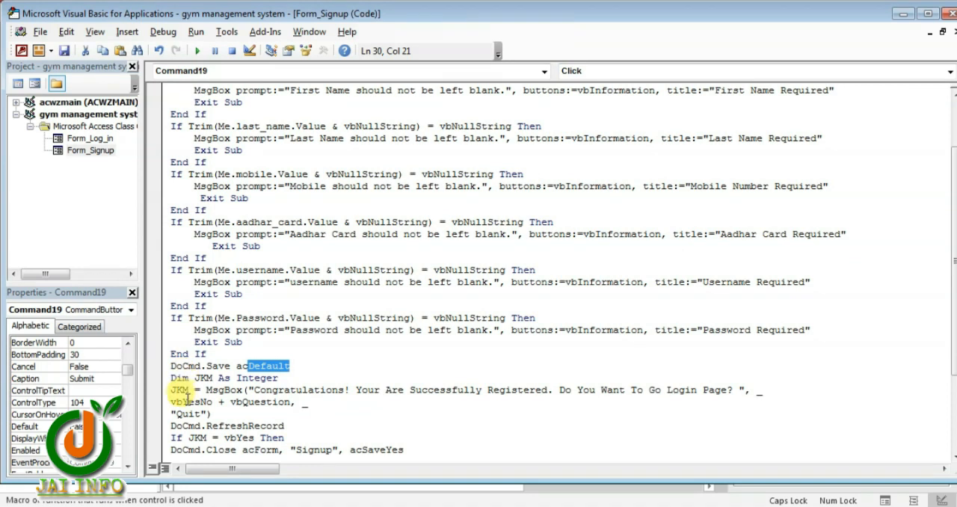
pyautogui.click(248, 389)
pyautogui.moveTo(247, 390); pyautogui.dragTo(389, 391)
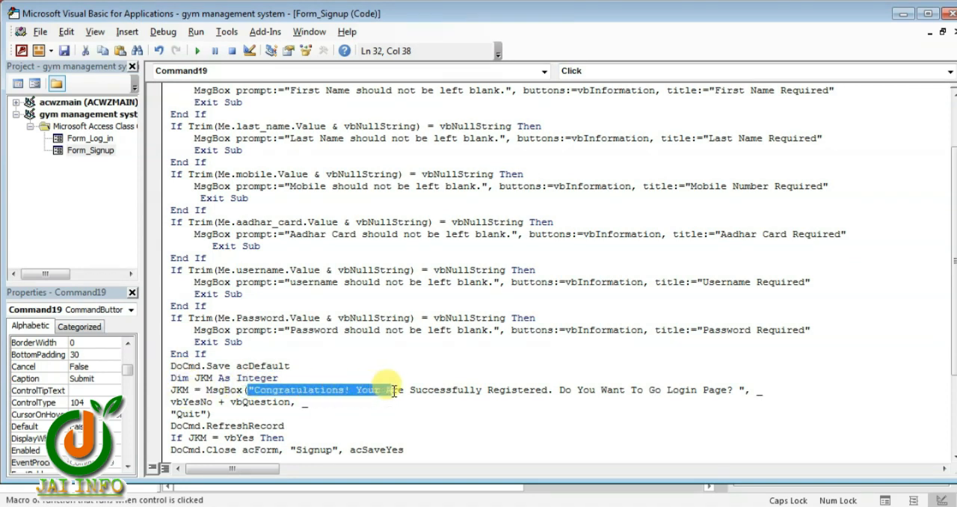
pyautogui.moveTo(395, 391); pyautogui.dragTo(686, 395)
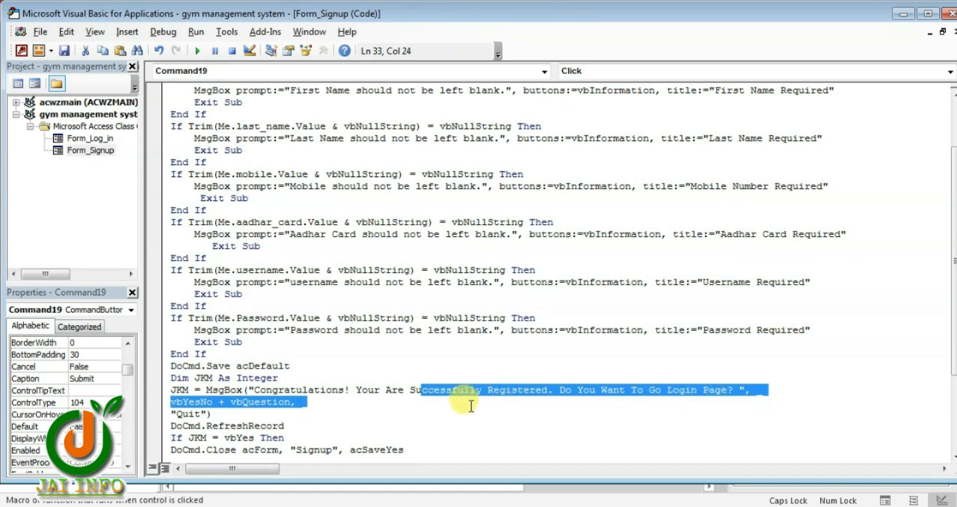
pyautogui.scroll(-2, 202, 411)
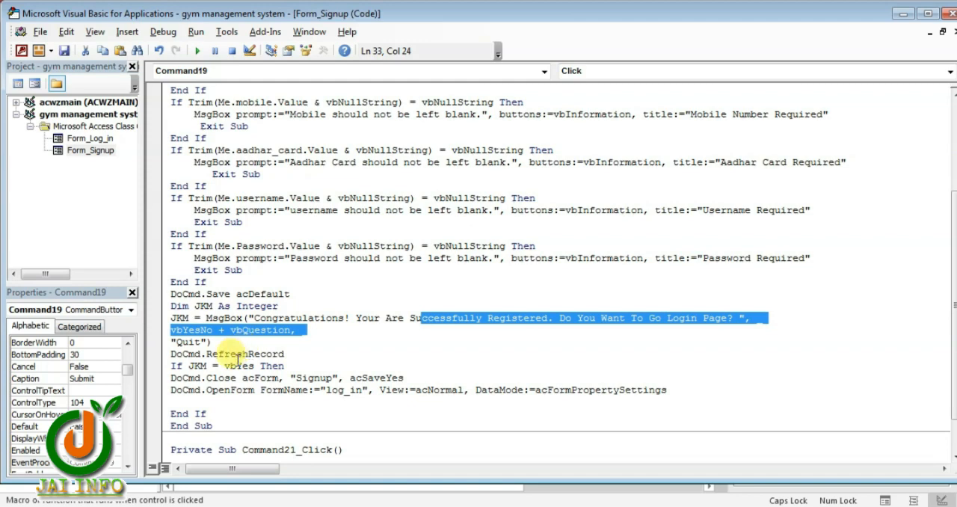
# Return to Access and select the Exit button, then copy its exit code from the Notepad notes, from "Dim JK As Integer" through End If
pyautogui.hotkey('alt', 'F11')
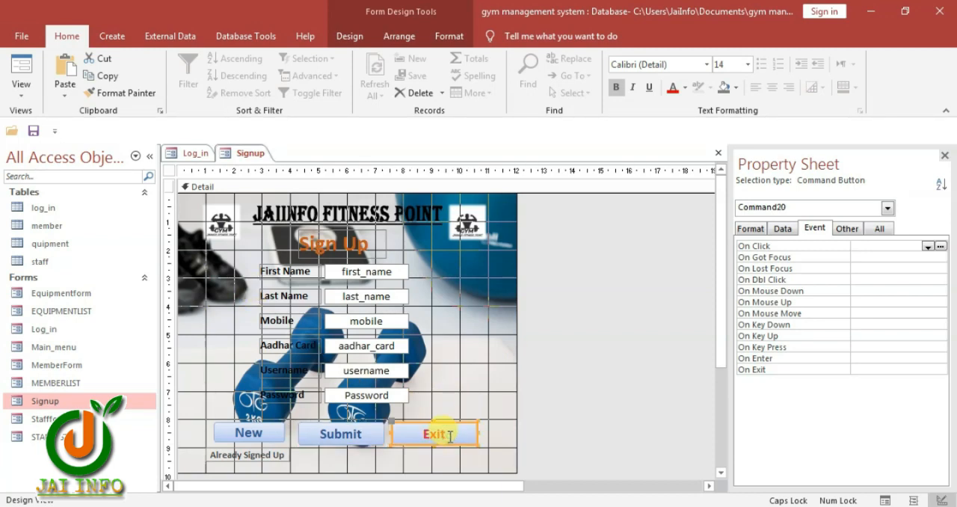
pyautogui.hotkey('alt', 'Tab')
pyautogui.scroll(-2, 399, 379)
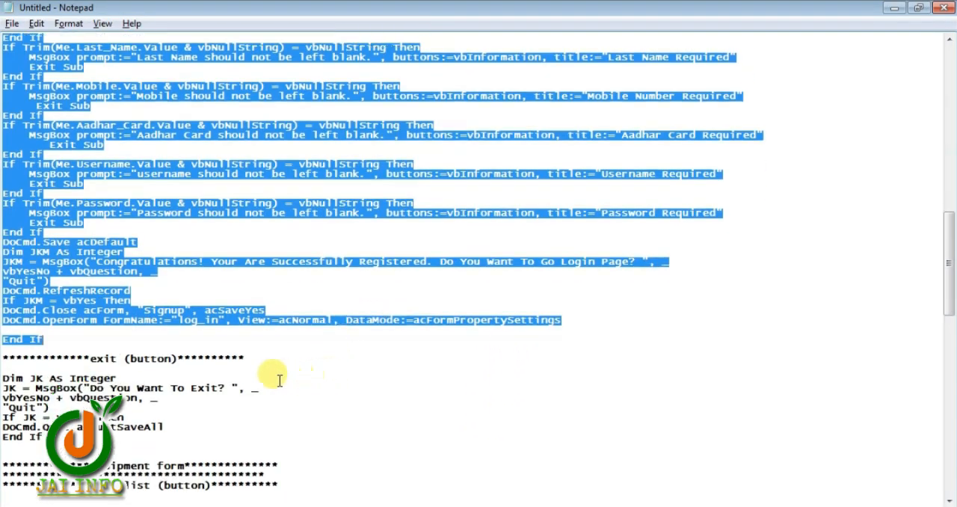
pyautogui.click(257, 378)
pyautogui.scroll(-2, 92, 369)
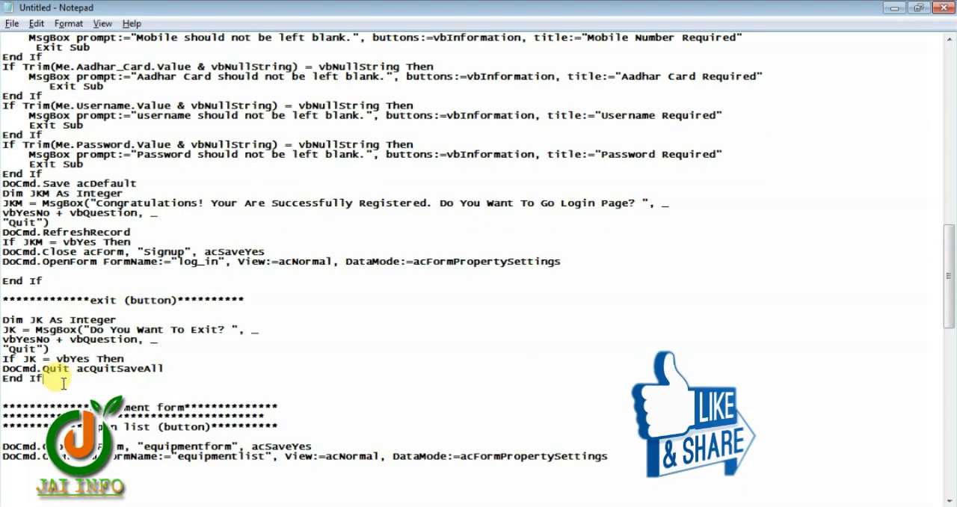
pyautogui.moveTo(135, 379); pyautogui.dragTo(2, 320)
pyautogui.rightClick(28, 329)
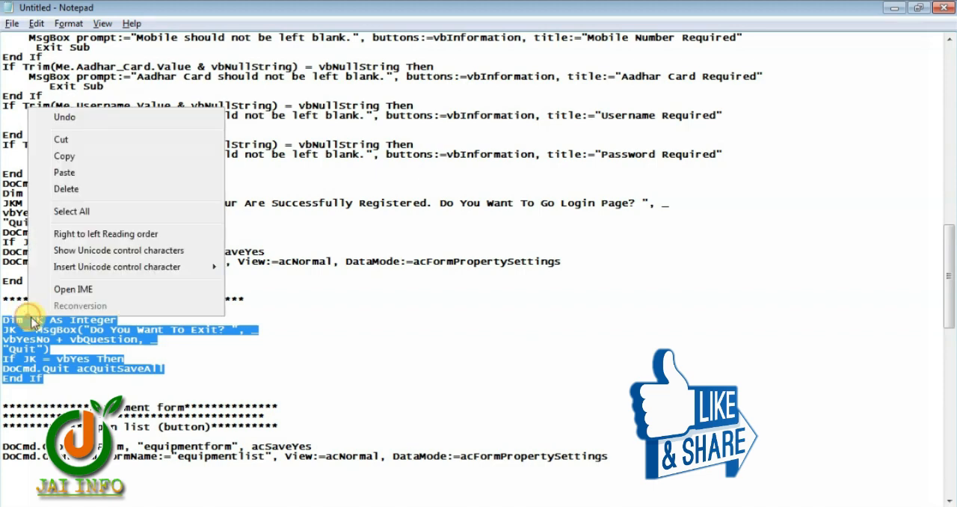
pyautogui.click(79, 157)
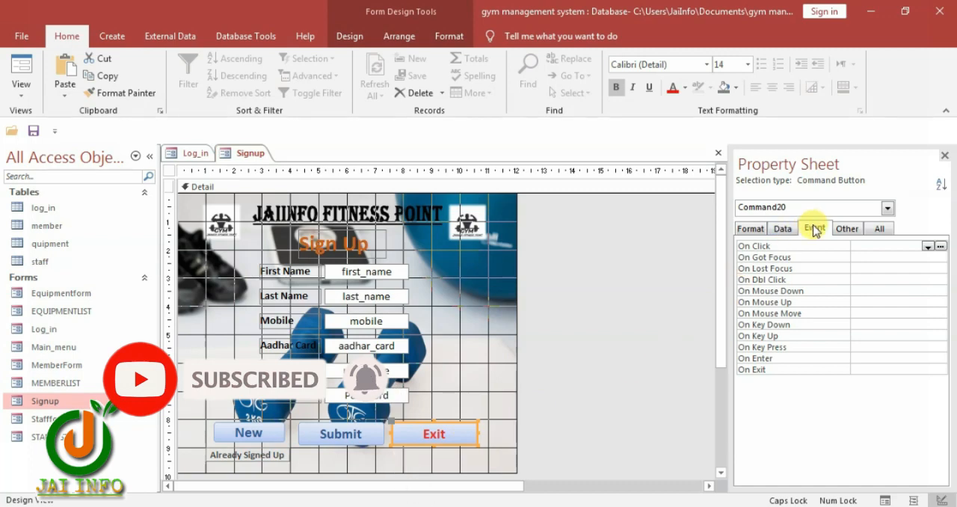
# Create an On Click event procedure for the Signup form's Exit button, paste the copied exit code into it, and close the code editor
pyautogui.click(927, 246)
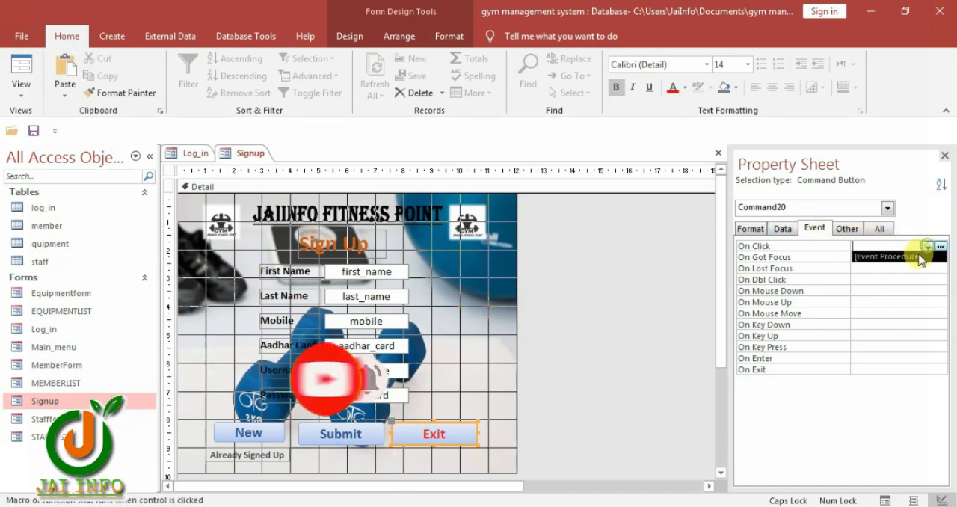
pyautogui.click(920, 256)
pyautogui.click(939, 246)
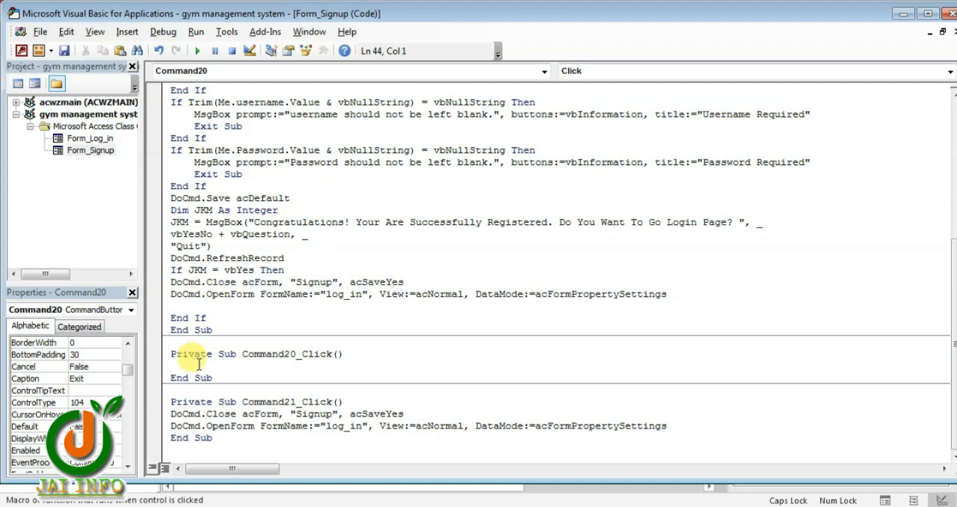
pyautogui.hotkey('ctrl', 'v')
pyautogui.scroll(-1, 278, 410)
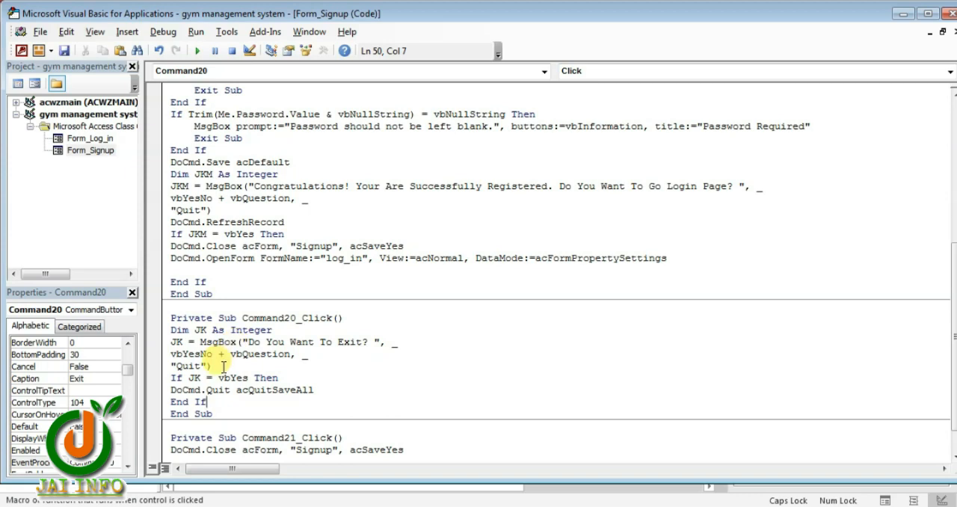
pyautogui.click(947, 13)
# Close the Signup and Log_in forms and open Equipmentform in Design View
pyautogui.scroll(-1, 419, 337)
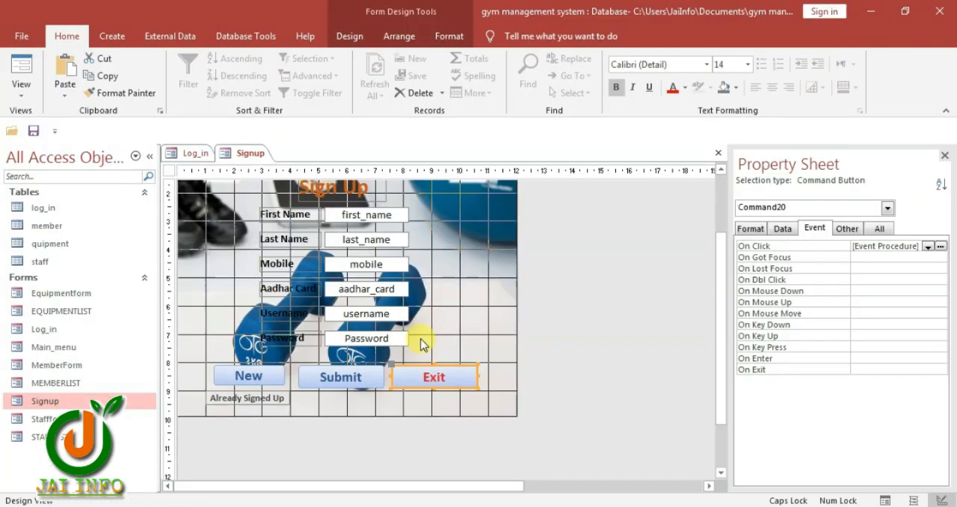
pyautogui.scroll(1, 417, 340)
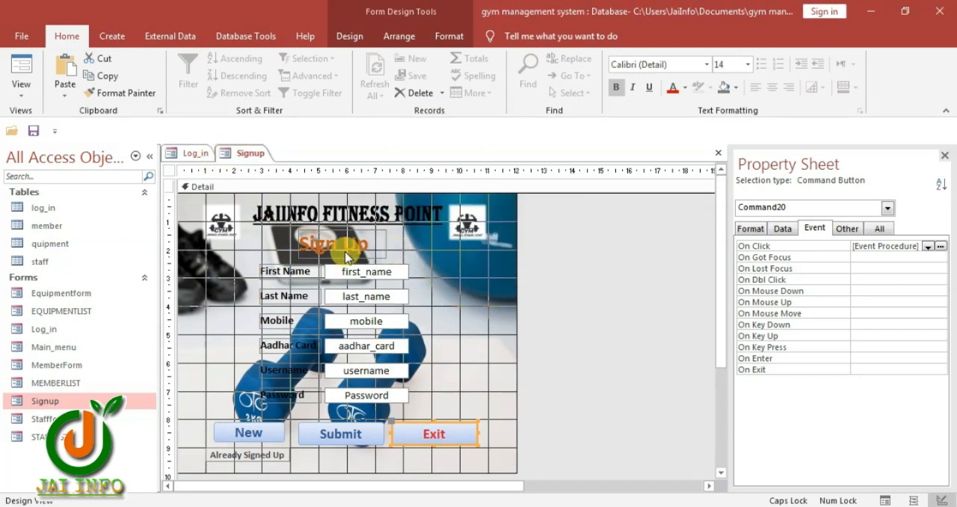
pyautogui.hotkey('ctrl', 'w')
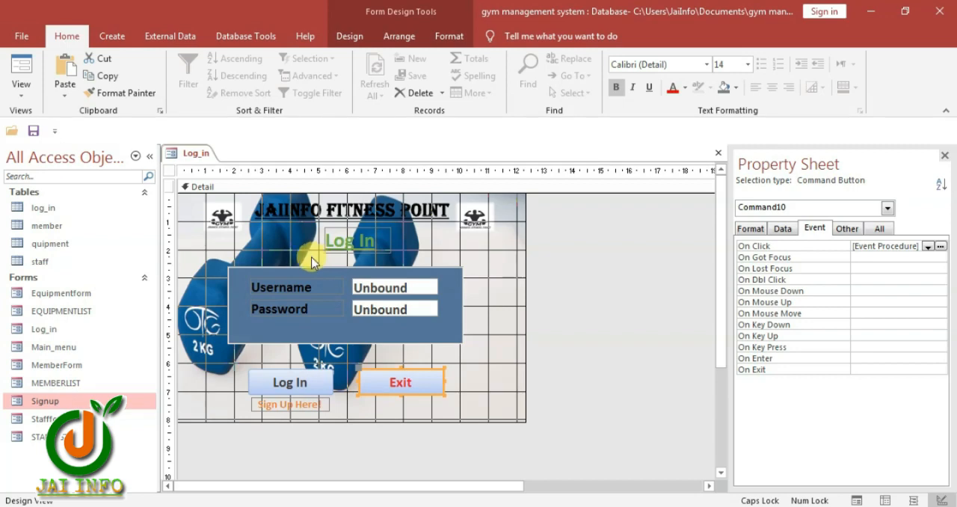
pyautogui.hotkey('ctrl', 'w')
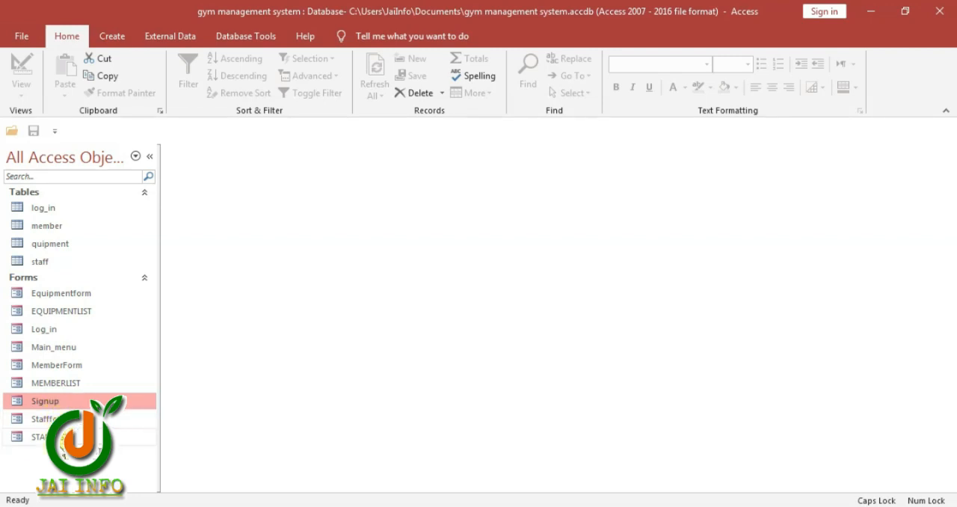
pyautogui.click(59, 299)
pyautogui.rightClick(59, 299)
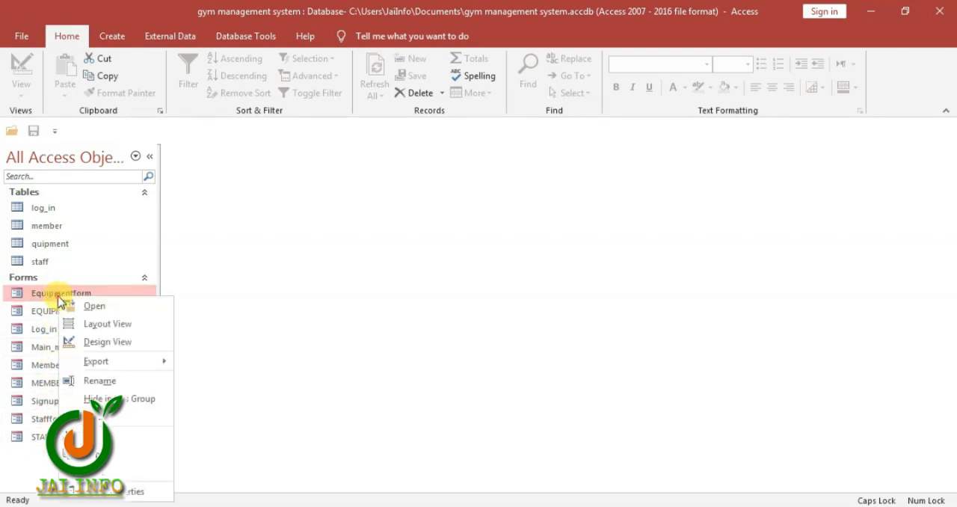
pyautogui.click(114, 340)
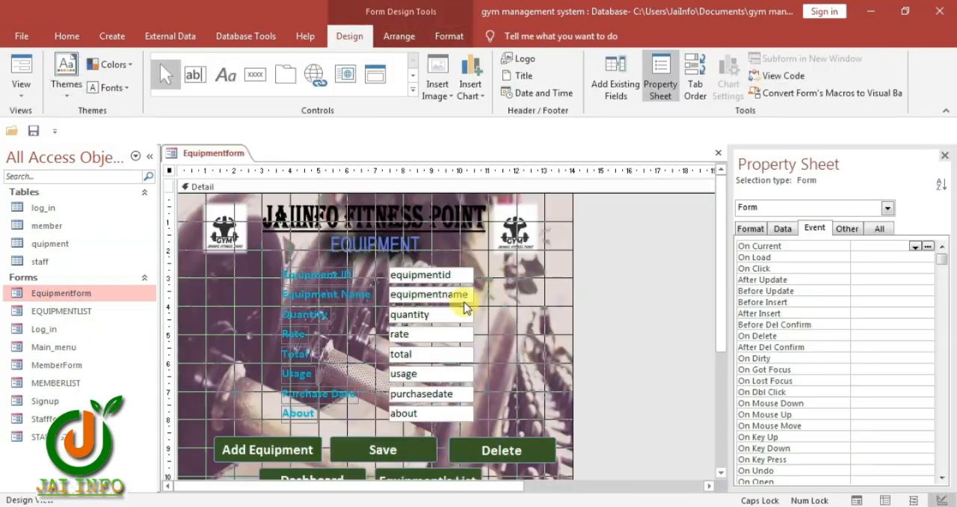
# Delete the Add Equipment button from Equipmentform
pyautogui.scroll(-2, 497, 363)
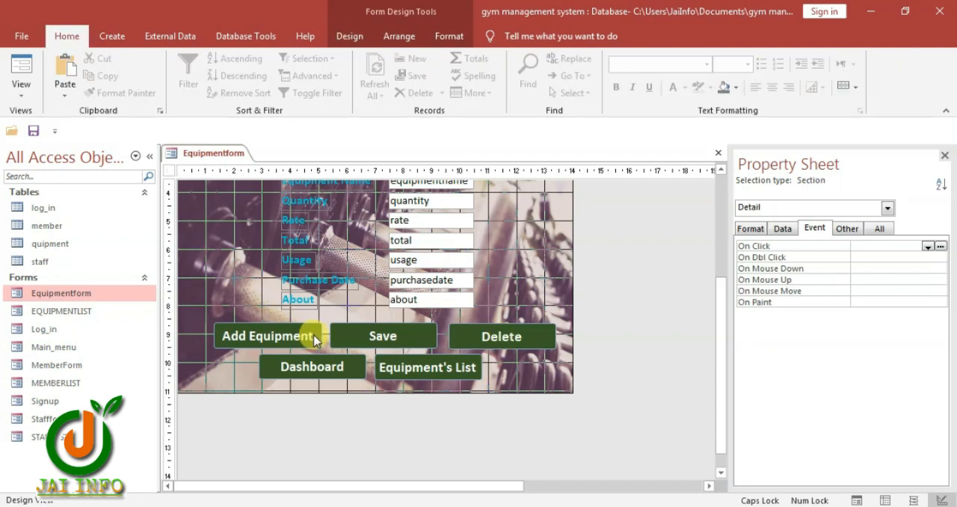
pyautogui.click(314, 340)
pyautogui.click(303, 336)
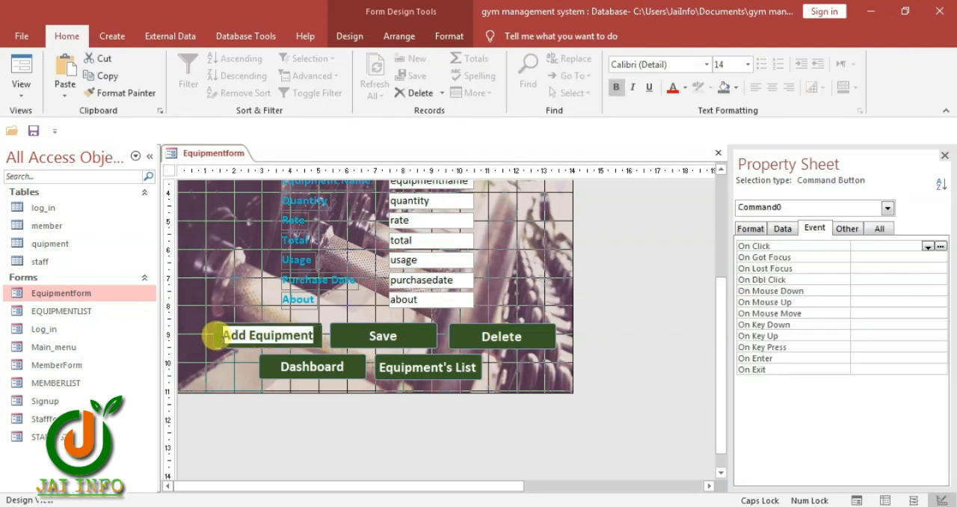
pyautogui.click(216, 309)
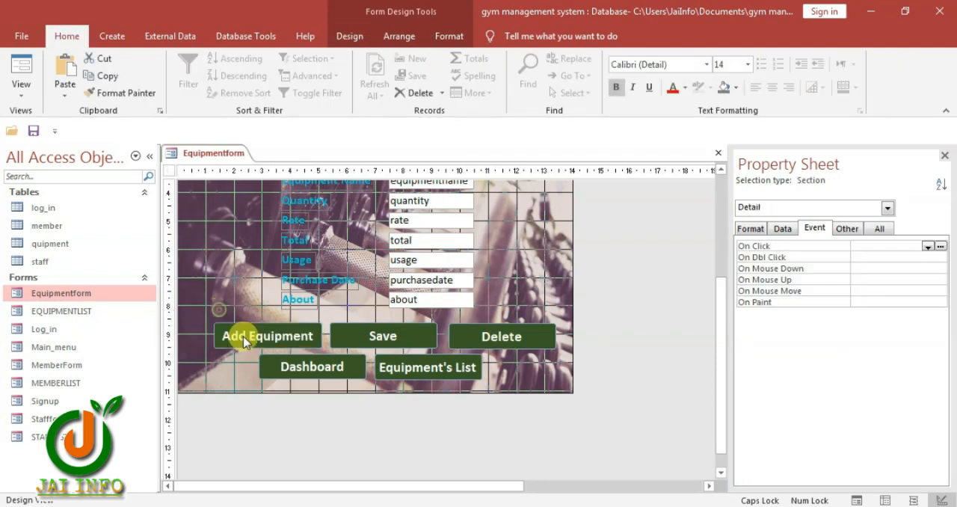
pyautogui.click(242, 334)
pyautogui.press('Delete')
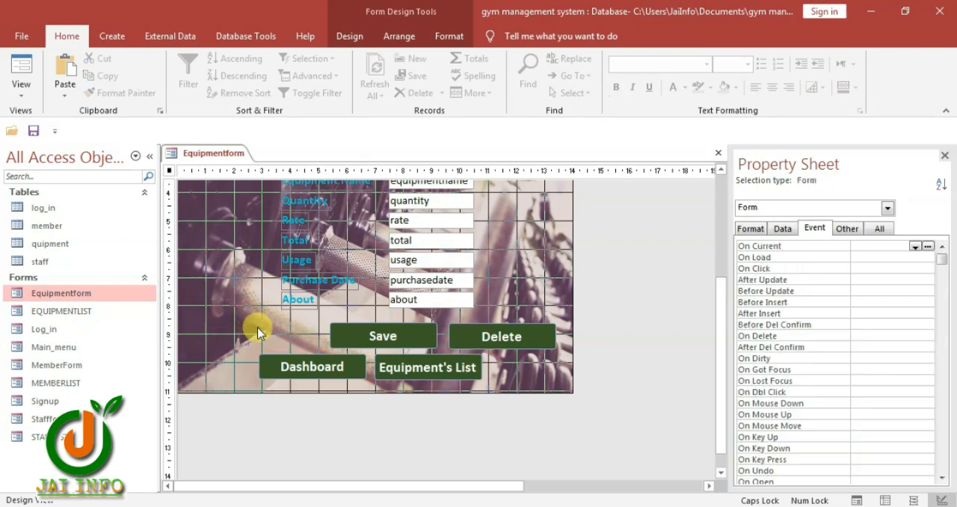
# Delete the Save and Delete buttons above the Dashboard and Equipment's List buttons
pyautogui.click(350, 36)
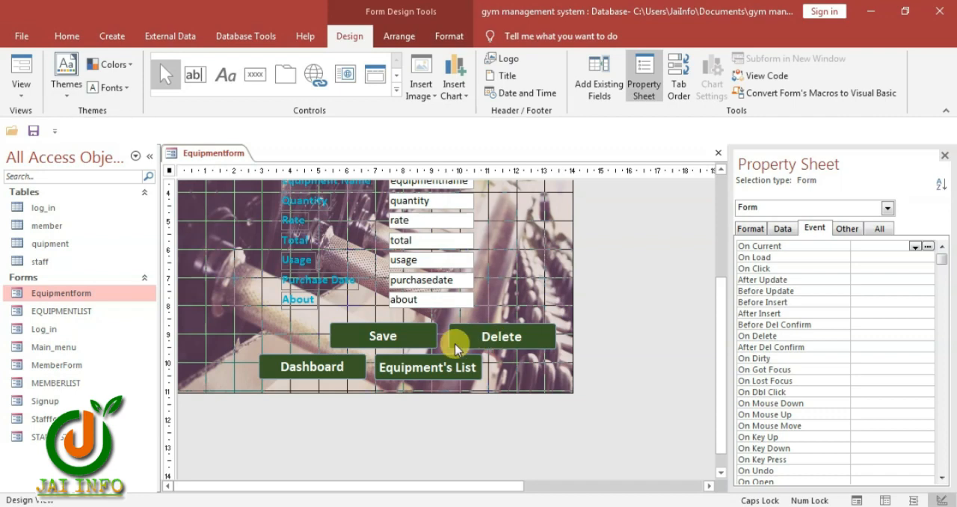
pyautogui.moveTo(329, 321); pyautogui.dragTo(499, 334)
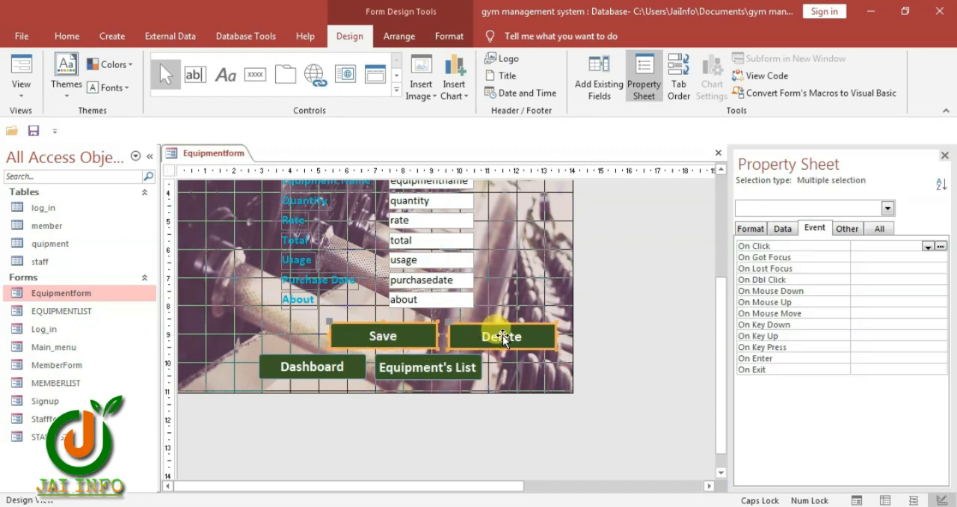
pyautogui.press('Delete')
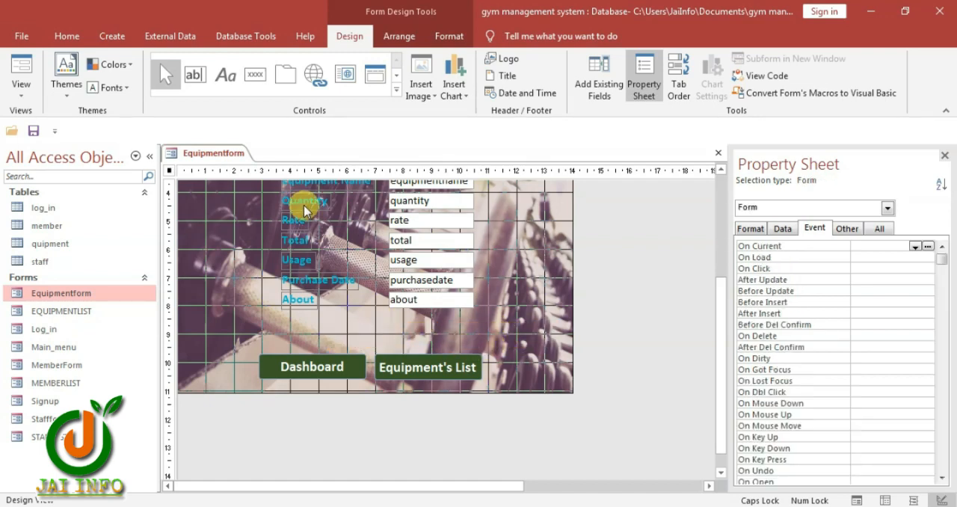
# Add a command button above Dashboard with the wizard, using the Record Operations action Add New Record and the text label "Add Record"
pyautogui.click(255, 74)
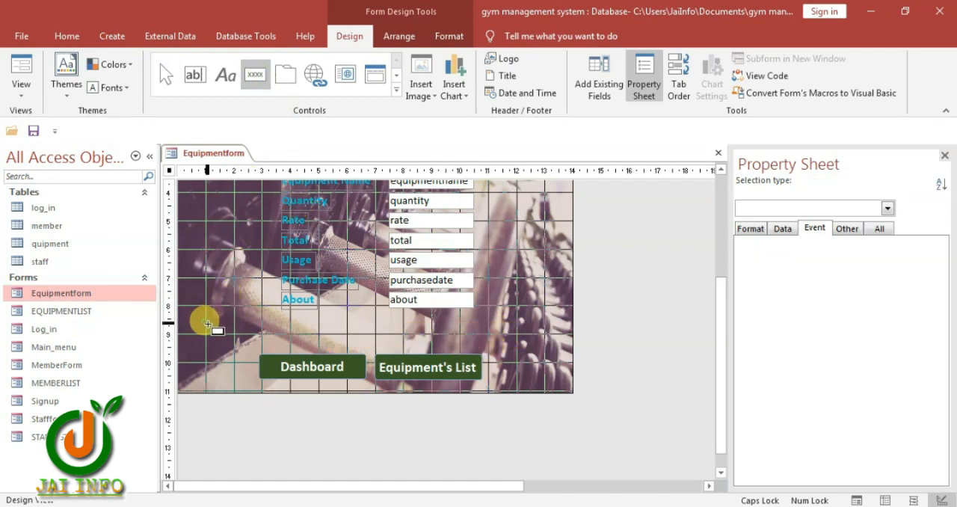
pyautogui.moveTo(207, 323); pyautogui.dragTo(296, 344)
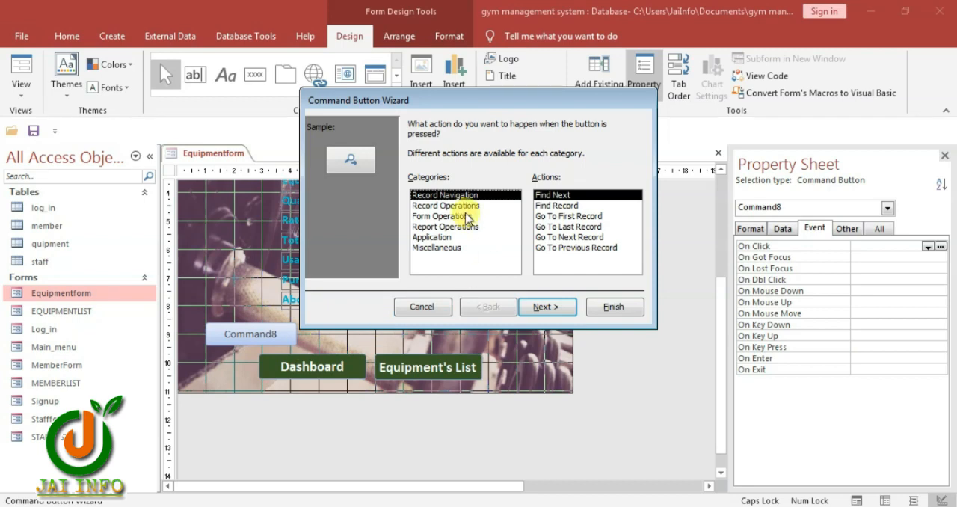
pyautogui.click(424, 206)
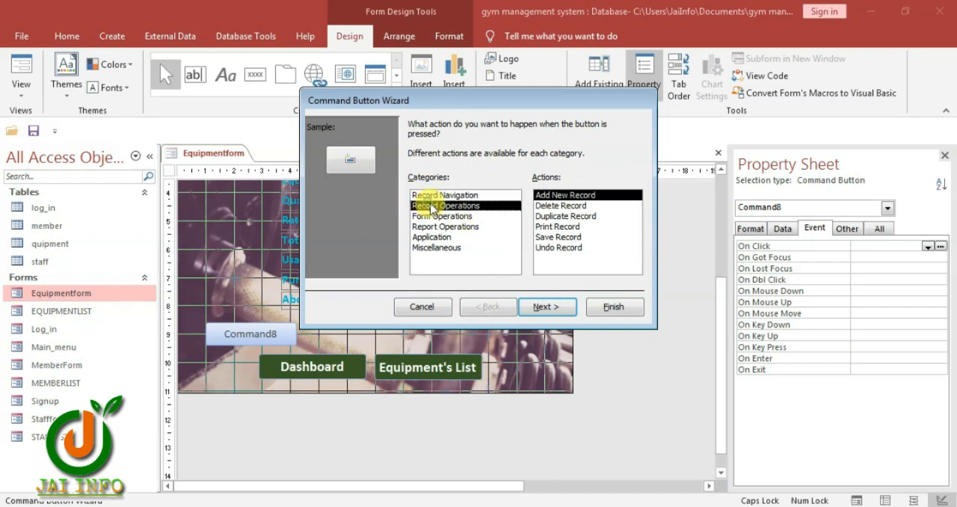
pyautogui.click(546, 306)
pyautogui.click(412, 185)
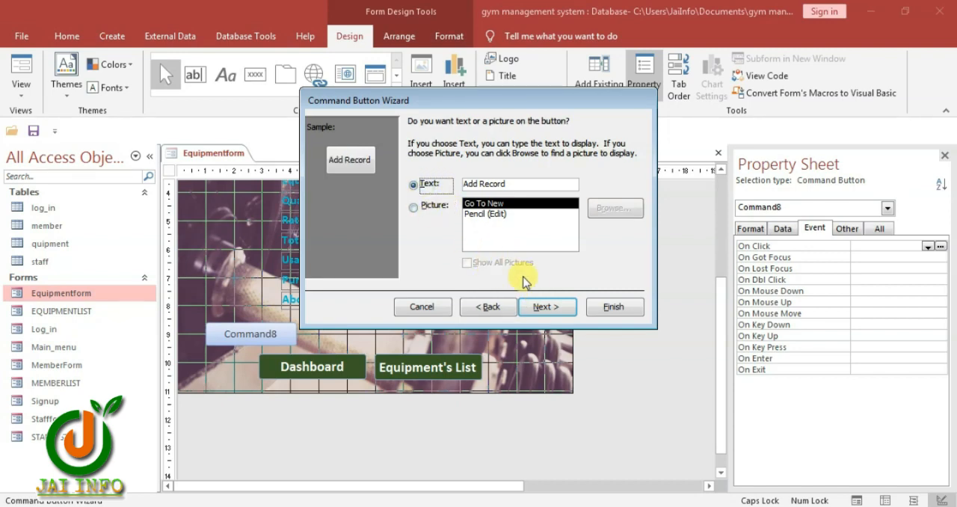
pyautogui.click(611, 307)
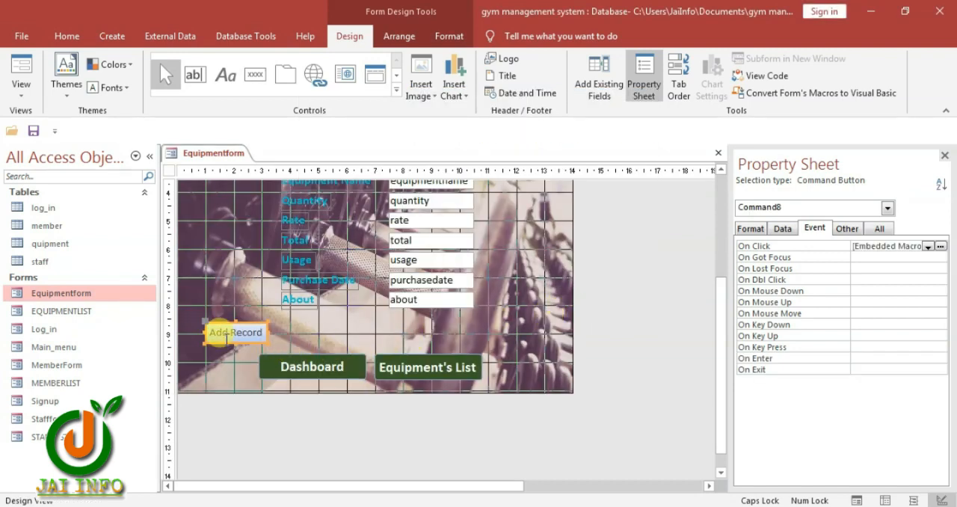
# Change the Add Record button's caption to "ADD EQUIPMENT"
pyautogui.moveTo(263, 334); pyautogui.dragTo(240, 331)
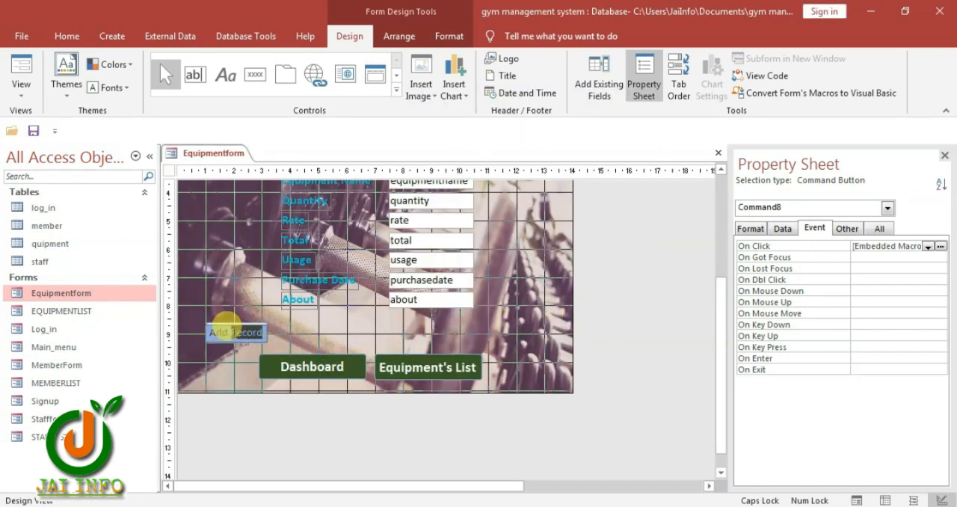
pyautogui.write('EQUIPMENT')
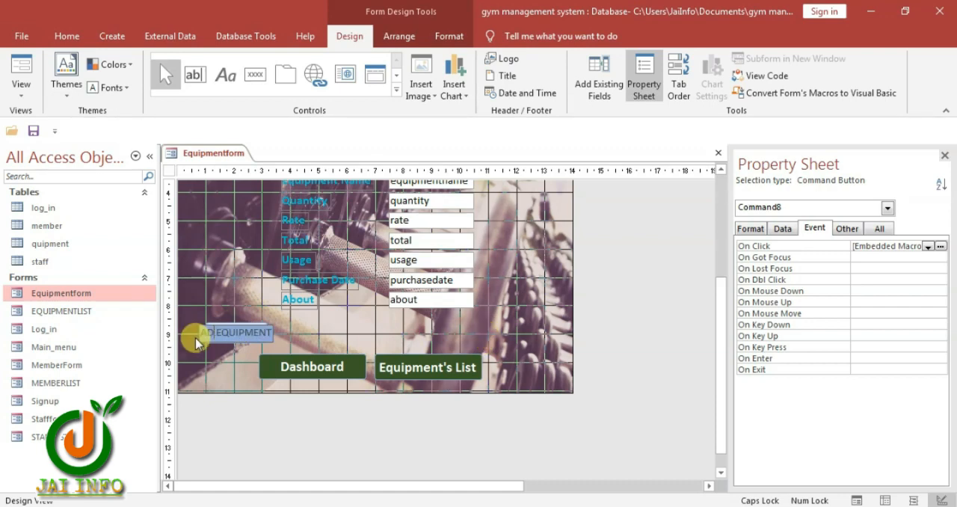
# Add a second command button beside it with the wizard's Record Operations action Save Record, using a text label shortened to "Save"
pyautogui.click(258, 75)
pyautogui.click(290, 323)
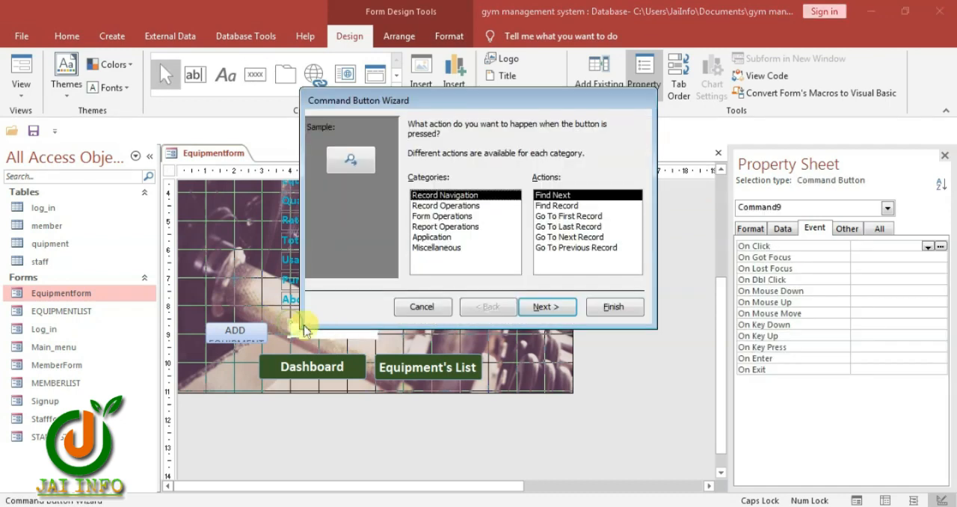
pyautogui.click(434, 205)
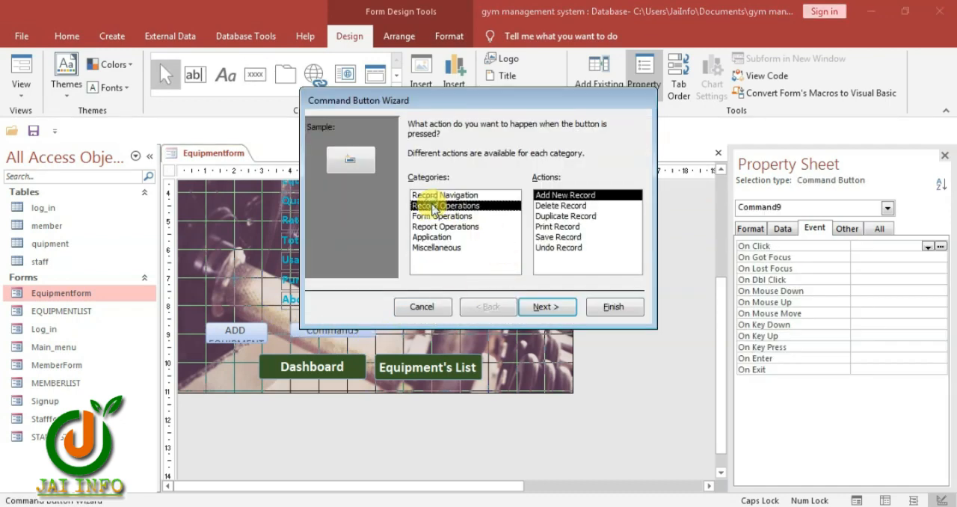
pyautogui.click(559, 237)
pyautogui.click(543, 309)
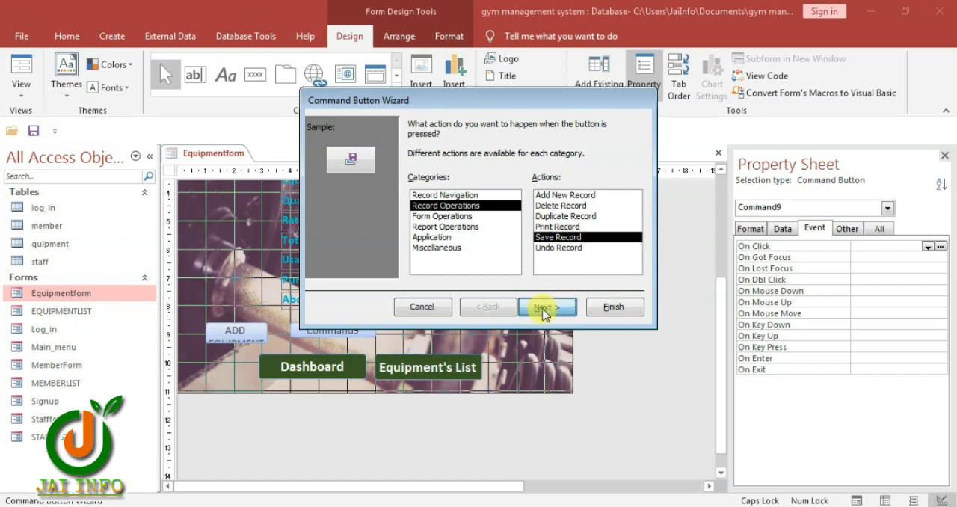
pyautogui.click(414, 186)
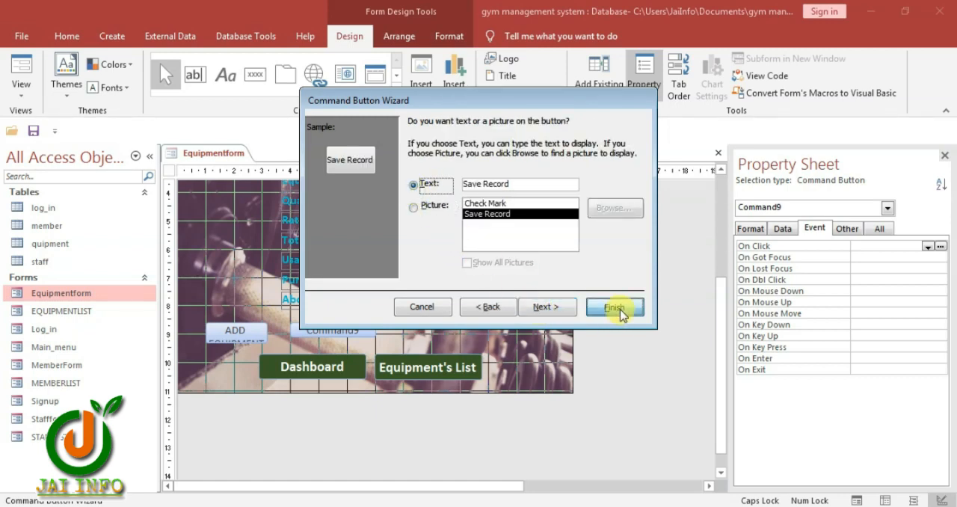
pyautogui.click(612, 307)
pyautogui.click(330, 334)
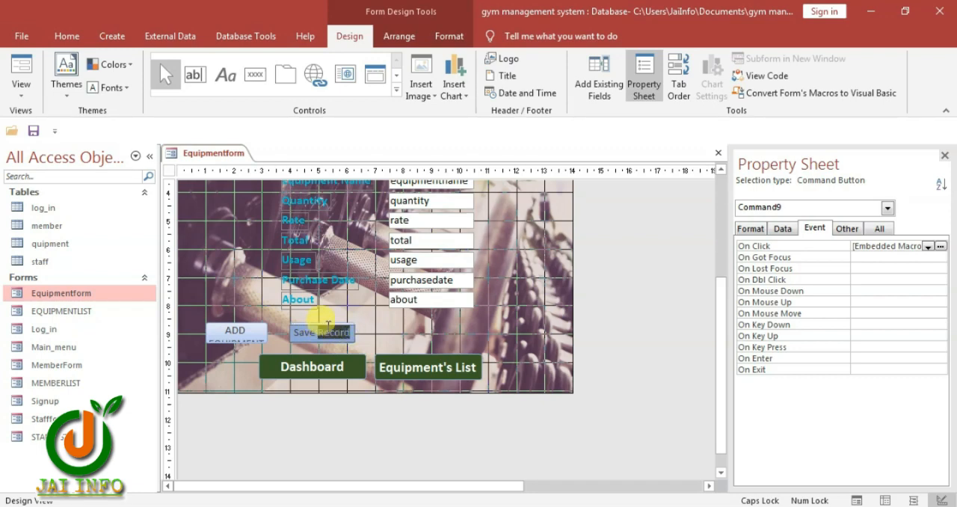
# Add a third command button above Equipment's List with the wizard's Record Operations action Delete Record and the text label "Delete Record"
pyautogui.click(260, 84)
pyautogui.click(396, 331)
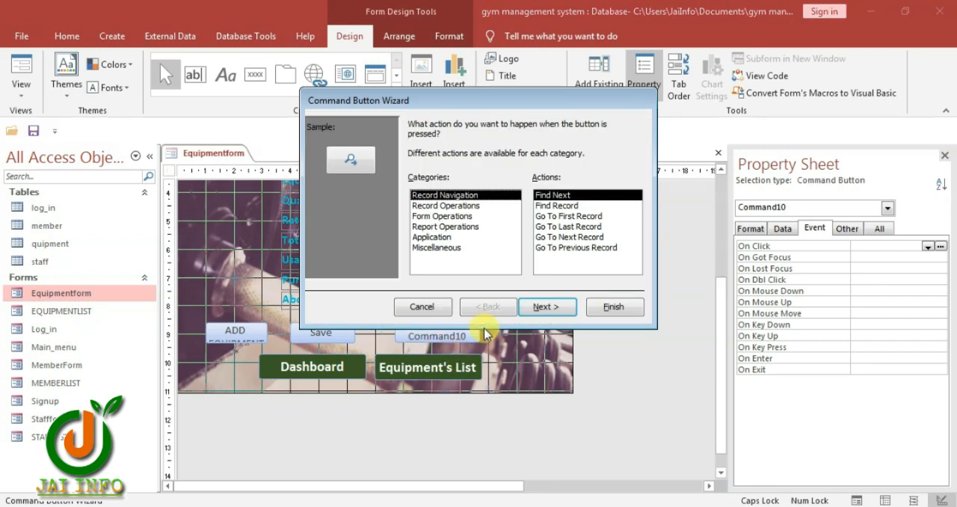
pyautogui.click(435, 205)
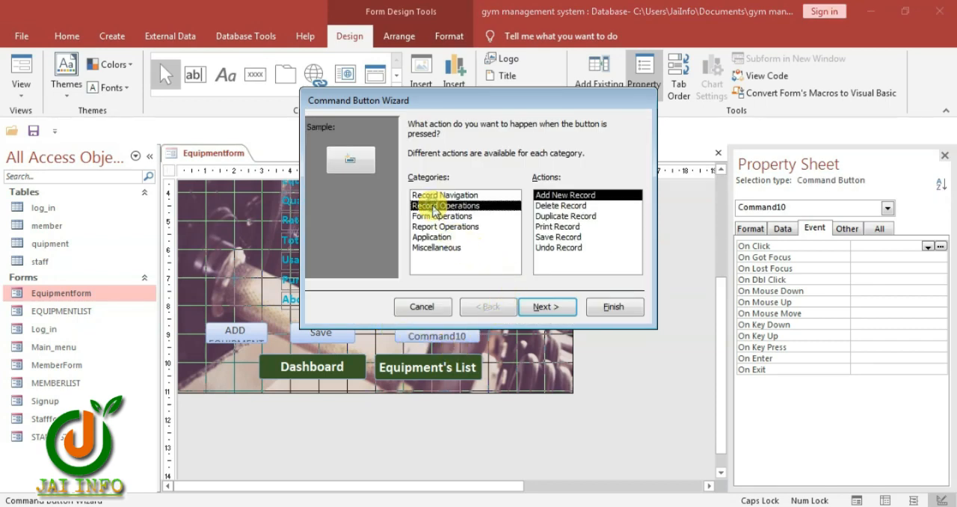
pyautogui.click(557, 206)
pyautogui.click(557, 305)
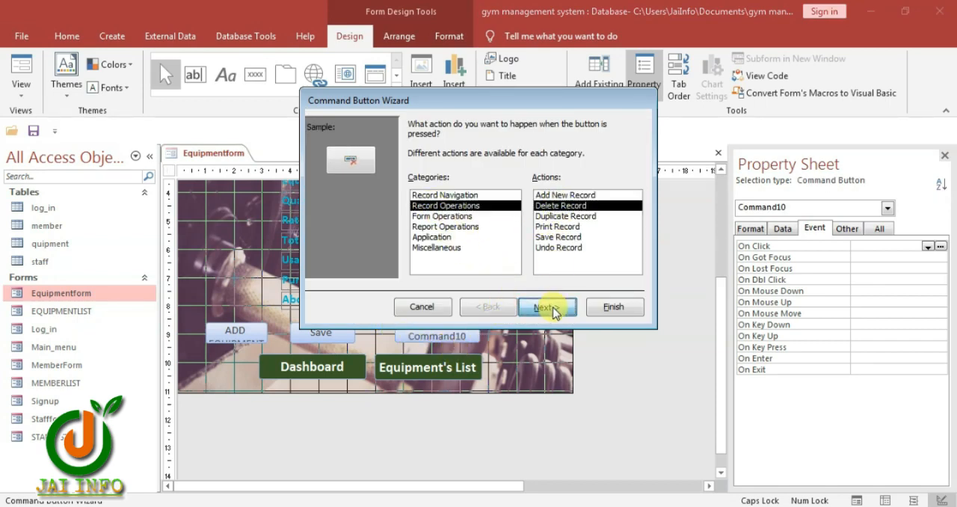
pyautogui.click(413, 185)
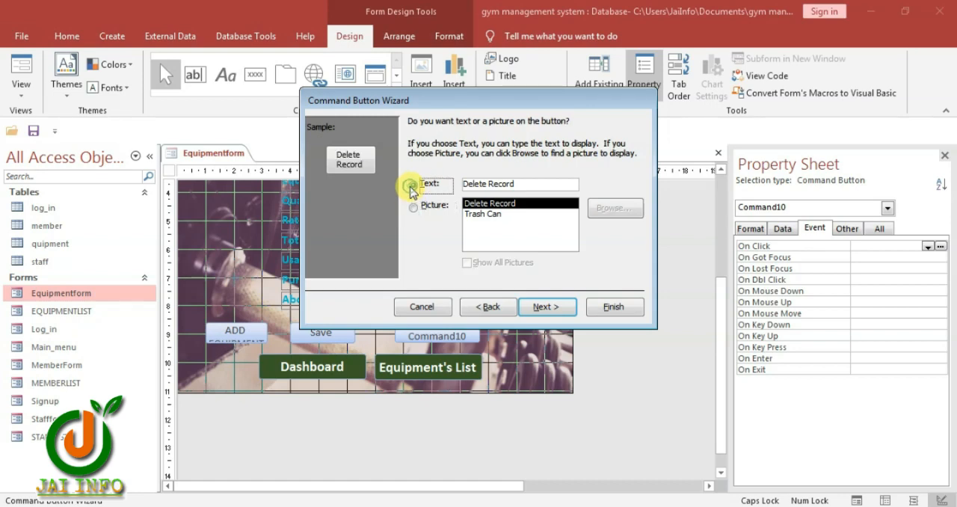
pyautogui.click(608, 313)
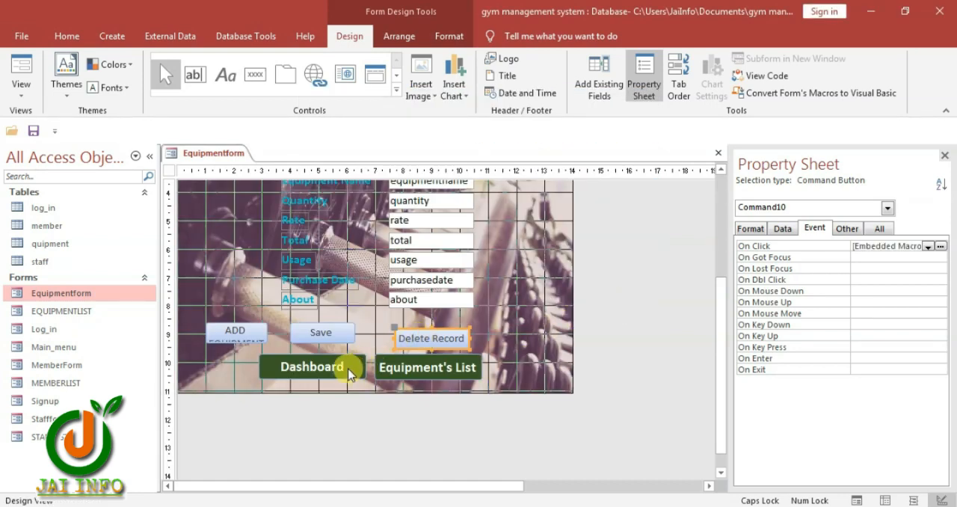
# Copy the Dashboard button's formatting onto the ADD EQUIPMENT, Save and Delete Record buttons with Format Painter
pyautogui.click(326, 373)
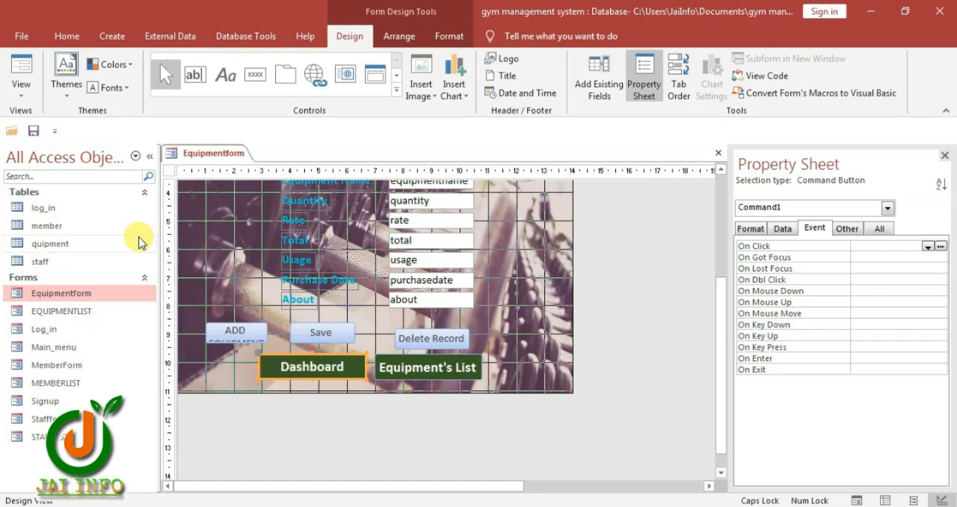
pyautogui.click(60, 39)
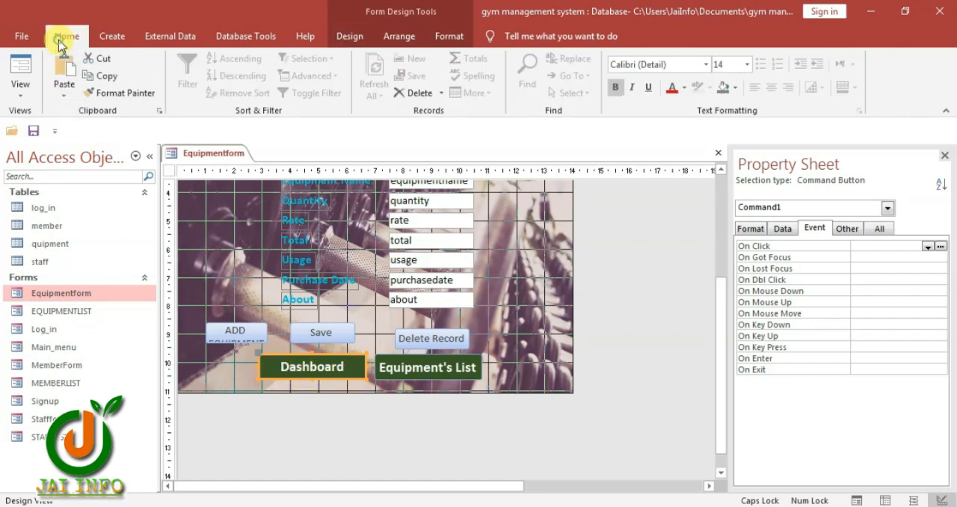
pyautogui.click(116, 96)
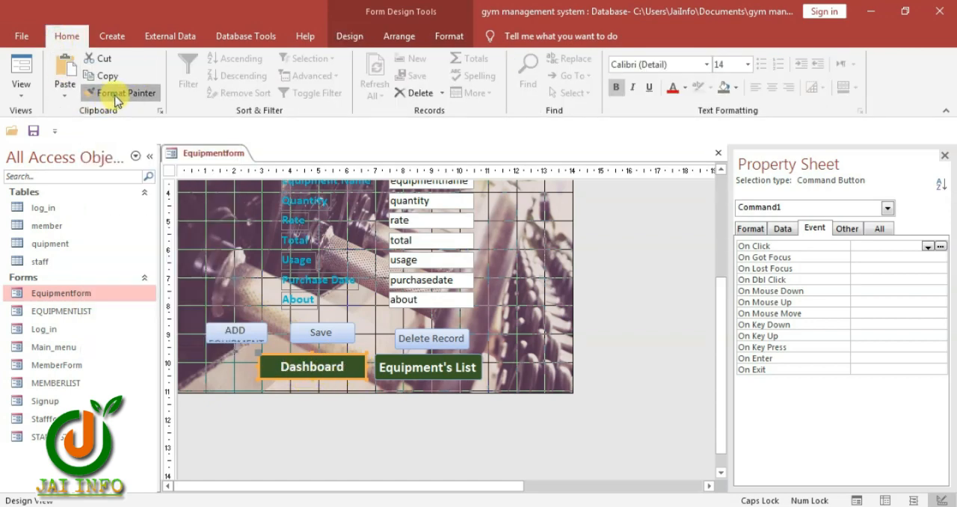
pyautogui.click(224, 333)
pyautogui.click(316, 336)
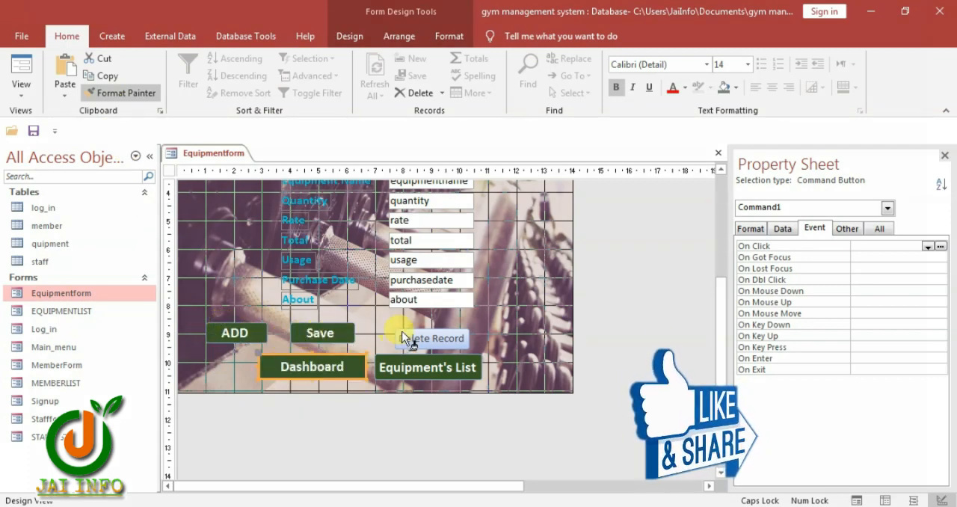
pyautogui.click(429, 337)
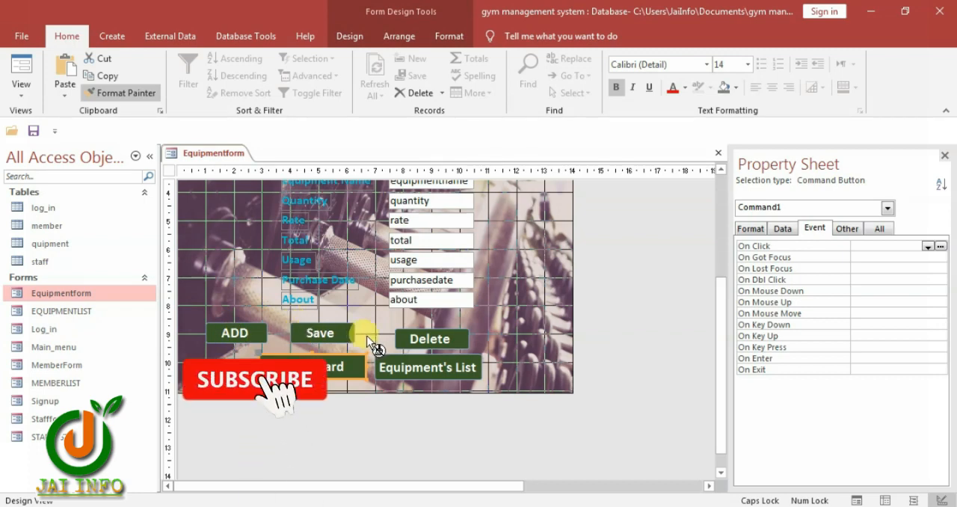
pyautogui.click(105, 92)
# Widen the ADD EQUIPMENT button and move Save and Delete Record so the three buttons form a spaced row
pyautogui.click(252, 337)
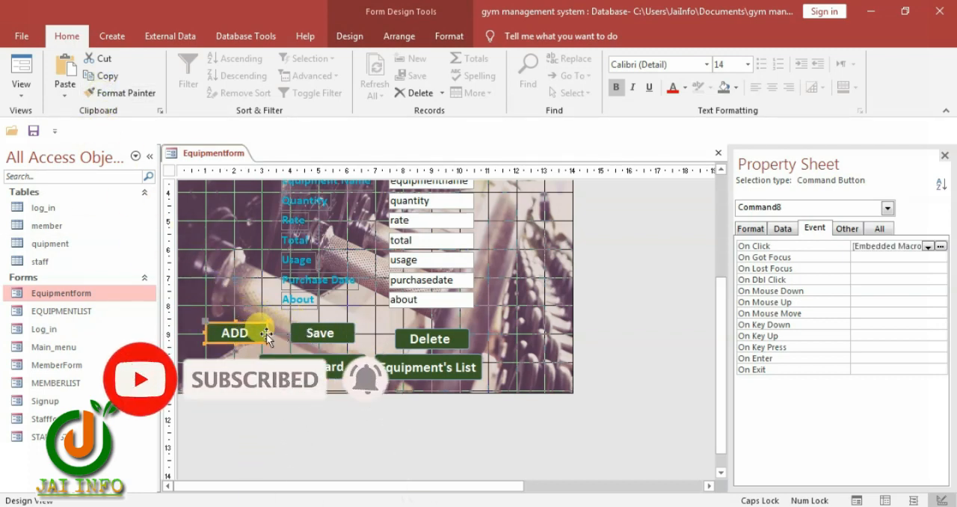
pyautogui.moveTo(267, 331); pyautogui.dragTo(286, 333)
pyautogui.click(321, 333)
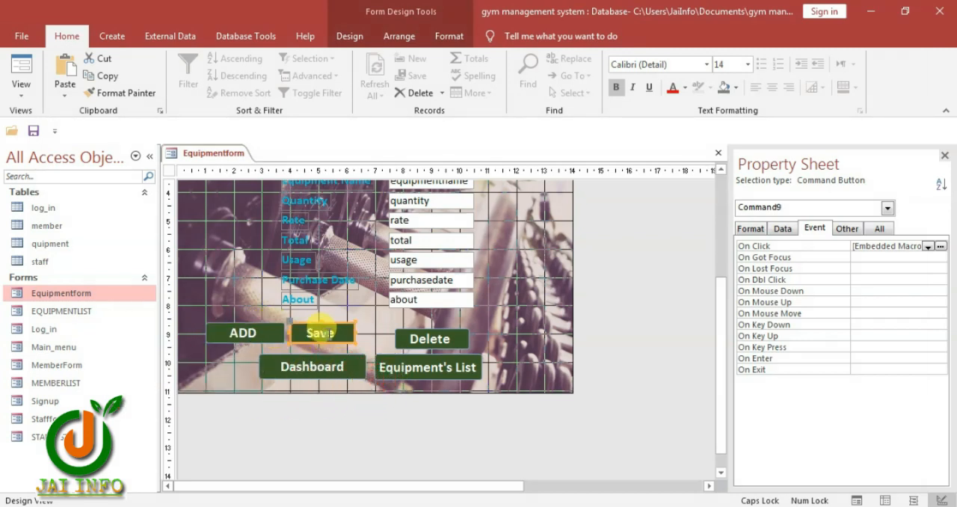
pyautogui.click(321, 347)
pyautogui.moveTo(319, 333); pyautogui.dragTo(346, 333)
pyautogui.moveTo(408, 340); pyautogui.dragTo(414, 333)
pyautogui.click(246, 332)
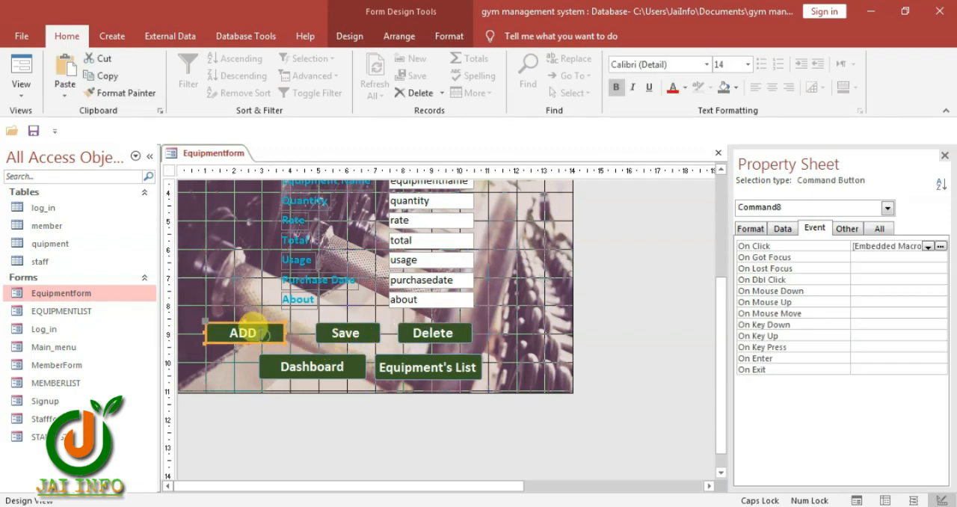
# Enlarge the three record buttons so their full captions fit, and shift Delete Record away from Save
pyautogui.moveTo(247, 307); pyautogui.dragTo(501, 346)
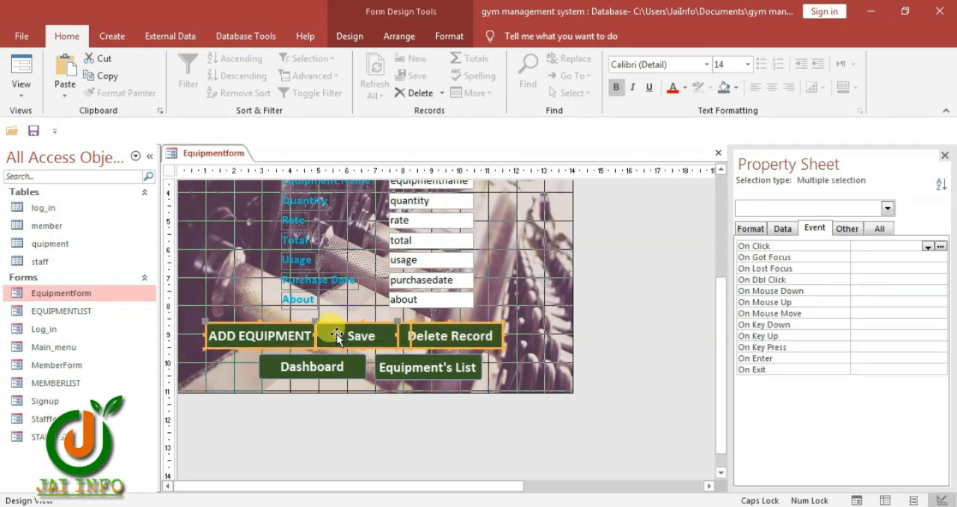
pyautogui.click(521, 314)
pyautogui.click(482, 333)
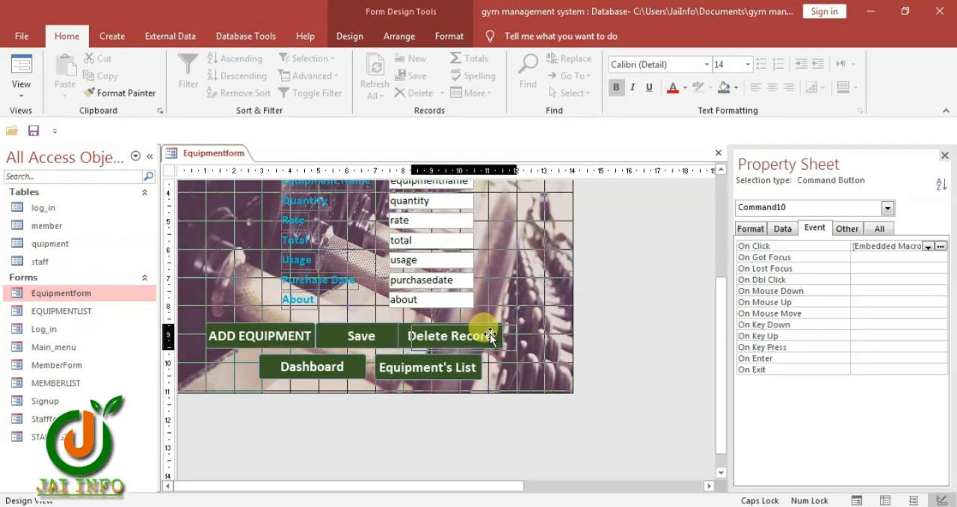
pyautogui.moveTo(491, 337); pyautogui.dragTo(503, 341)
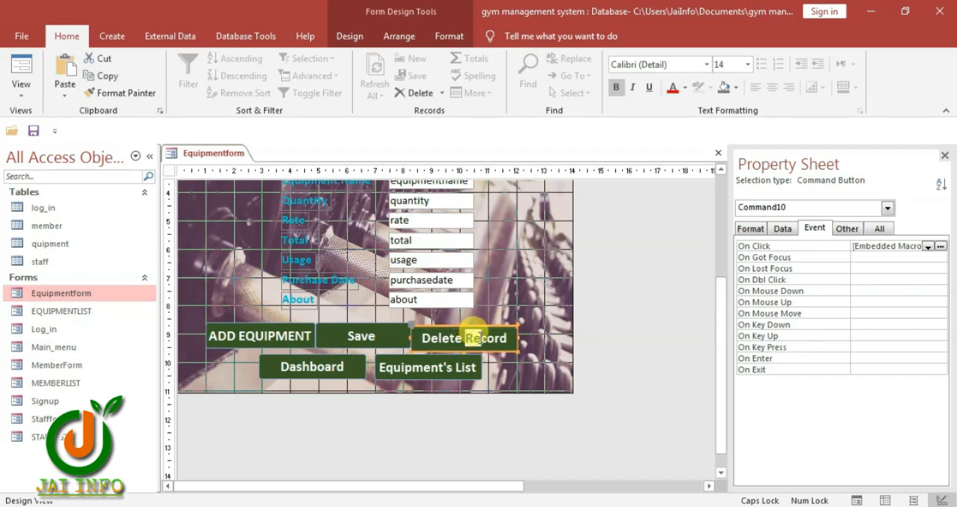
pyautogui.click(525, 330)
pyautogui.click(515, 336)
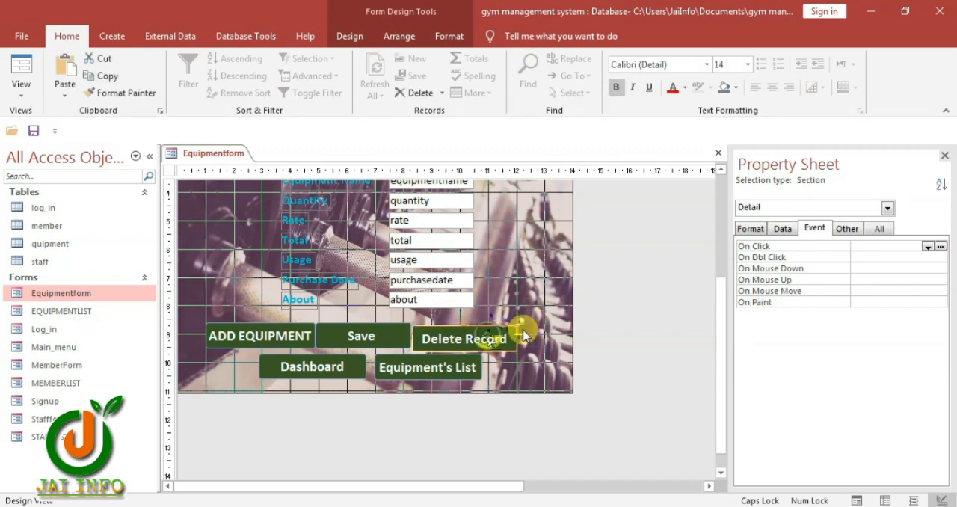
# Align the ADD EQUIPMENT, Save and Delete Record buttons by setting their shared Top position to 8.5 cm
pyautogui.moveTo(527, 317); pyautogui.dragTo(306, 347)
pyautogui.click(750, 228)
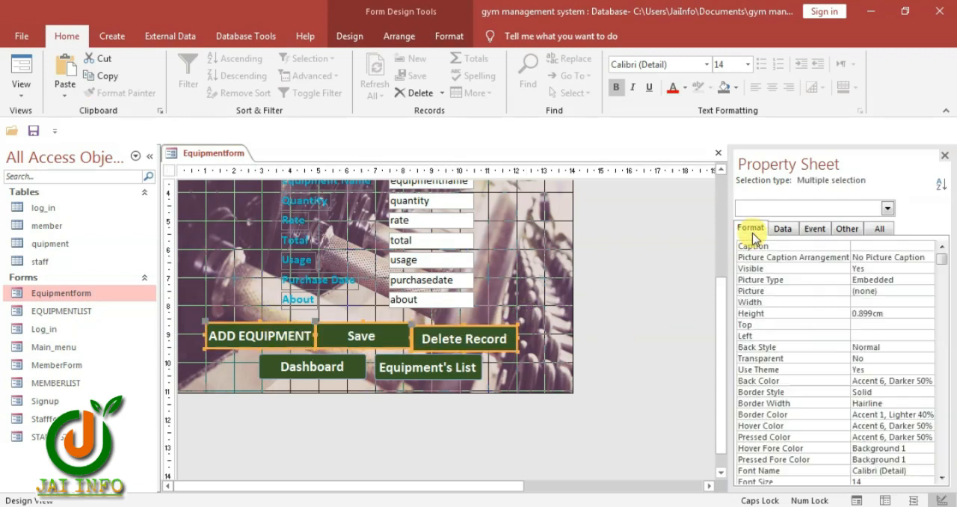
pyautogui.click(781, 325)
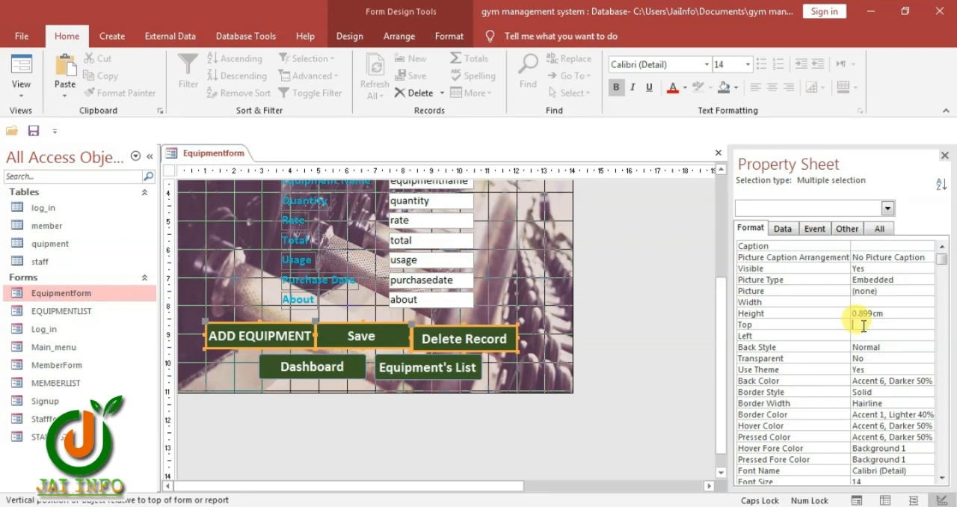
pyautogui.write('8.501')
pyautogui.press('Return')
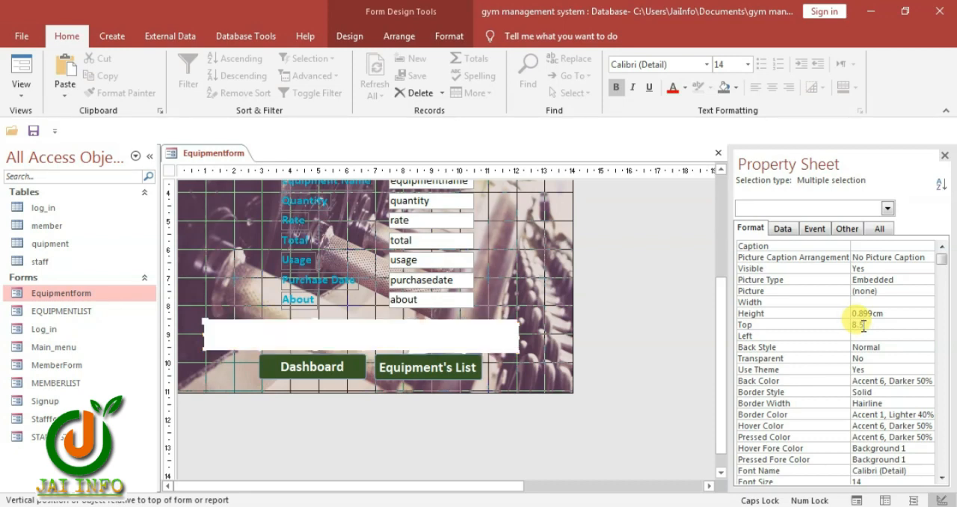
pyautogui.click(513, 290)
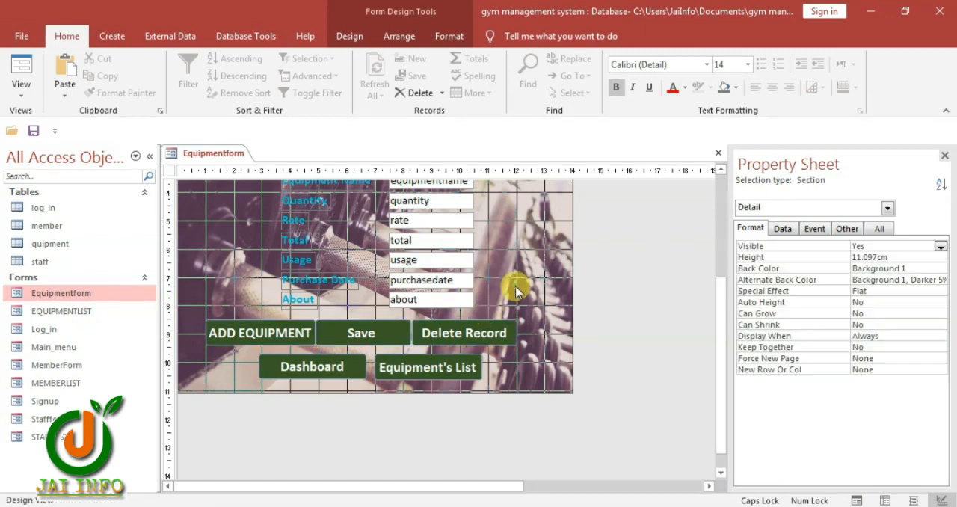
# Narrow the Save button to about 2.7 cm and nudge it to the middle between ADD EQUIPMENT and Delete Record
pyautogui.click(376, 331)
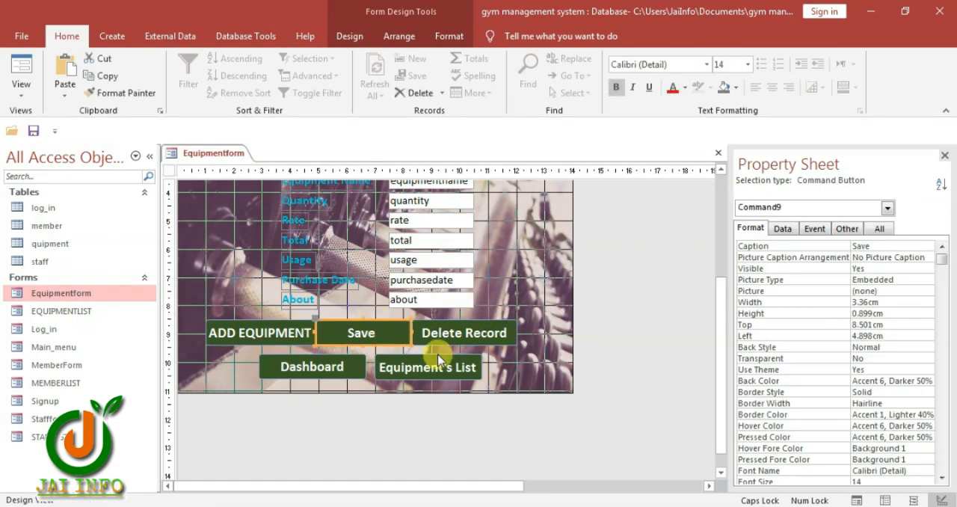
pyautogui.hotkey('shift', 'Left')
pyautogui.hotkey('shift', 'Left')
pyautogui.hotkey('shift', 'Left')
pyautogui.hotkey('shift', 'Left')
pyautogui.hotkey('shift', 'Left')
pyautogui.hotkey('shift', 'Left')
pyautogui.press('Right')
pyautogui.press('Right')
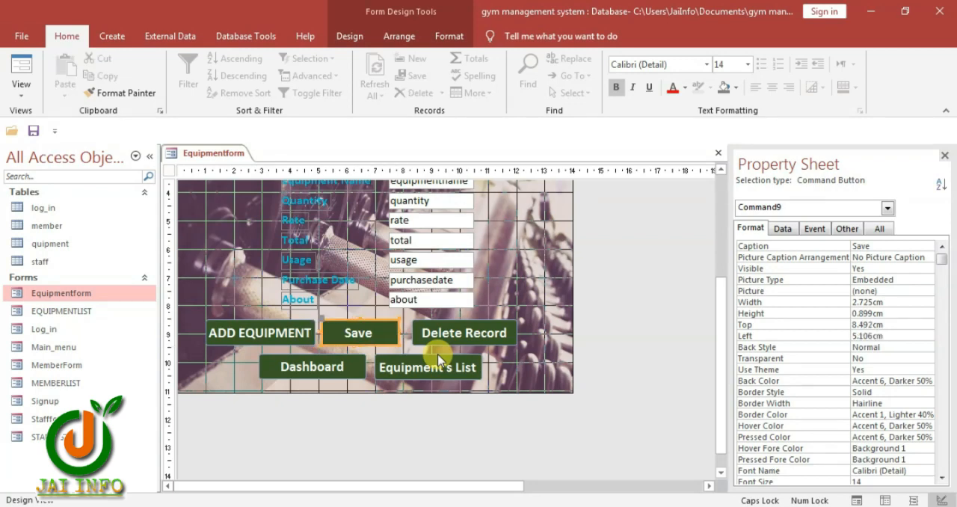
pyautogui.press('Right')
pyautogui.click(213, 296)
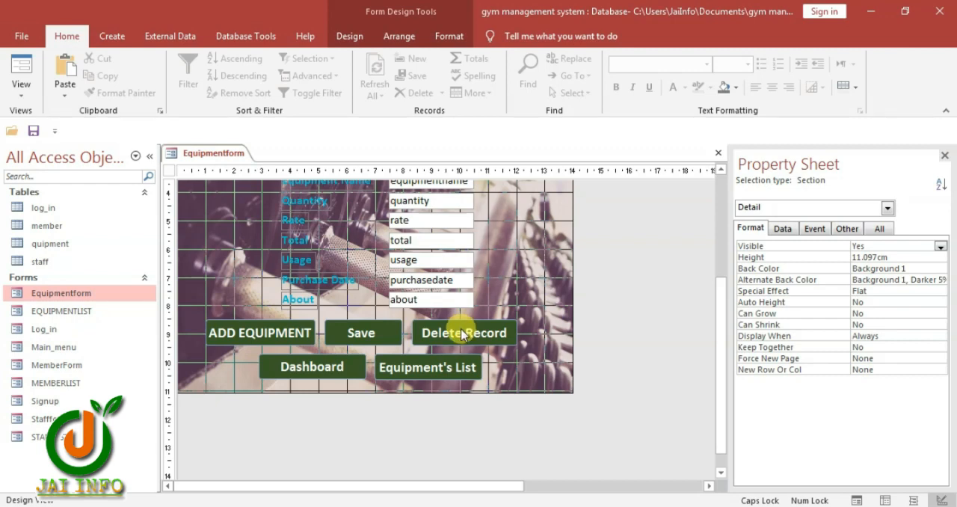
# Set the Dashboard button's On Click event to [Event Procedure]
pyautogui.click(288, 363)
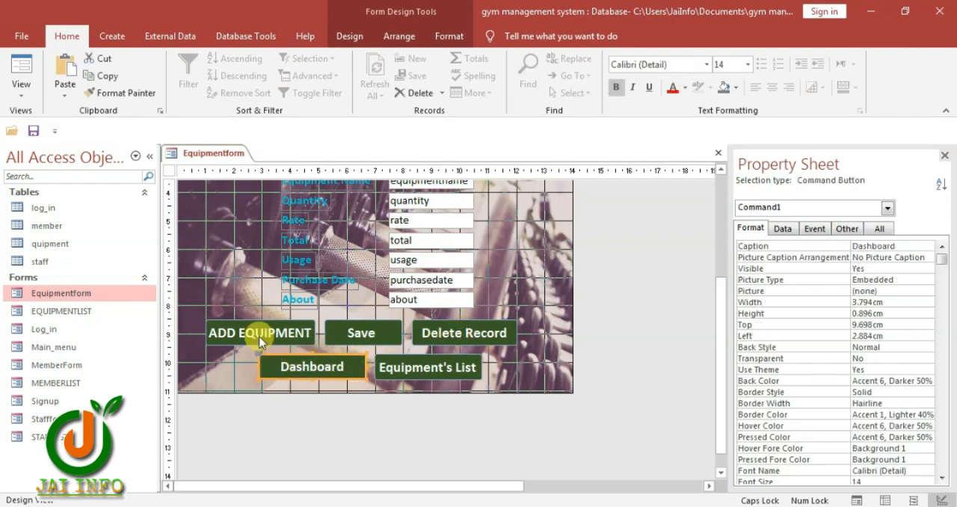
pyautogui.click(814, 228)
pyautogui.click(929, 246)
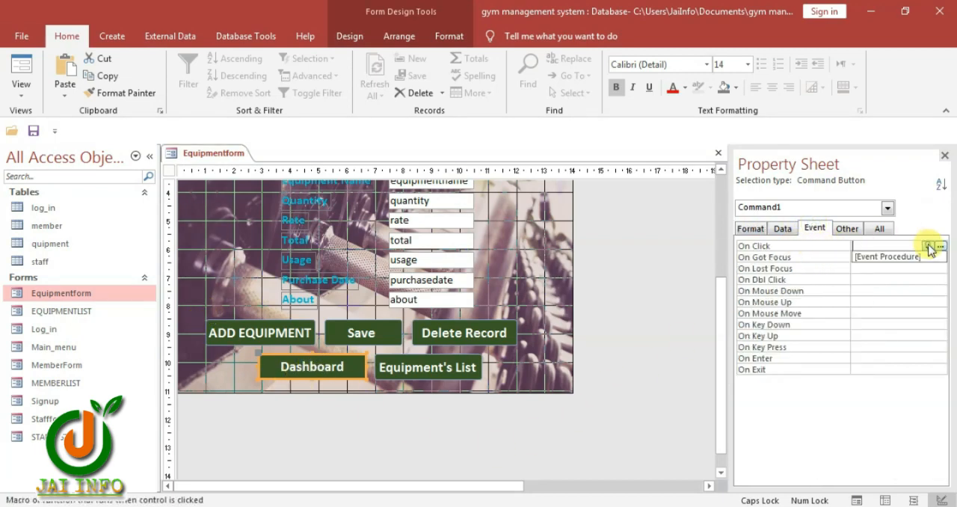
pyautogui.click(905, 257)
# Switch to Notepad and copy the two DoCmd lines of the Equipment form's dashboard button code, which open "main_menu"
pyautogui.hotkey('alt', 'Tab')
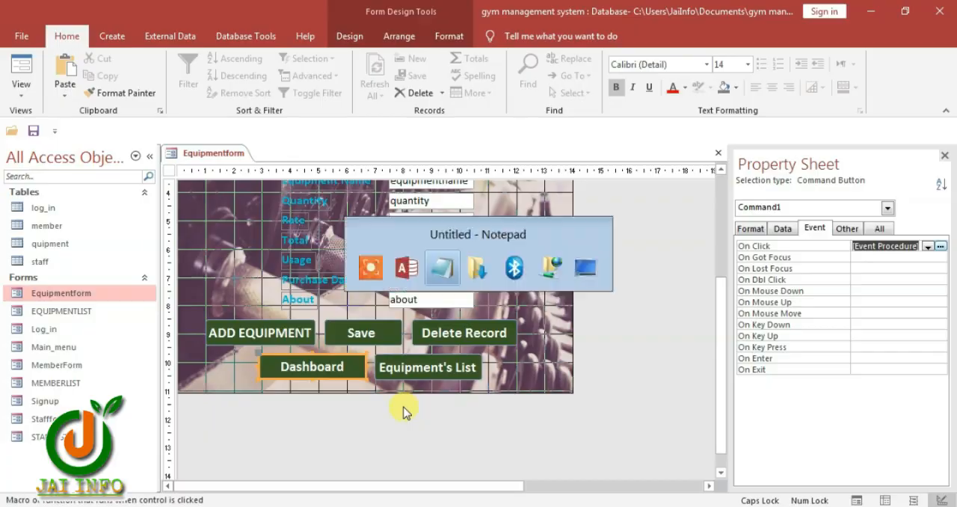
pyautogui.click(204, 411)
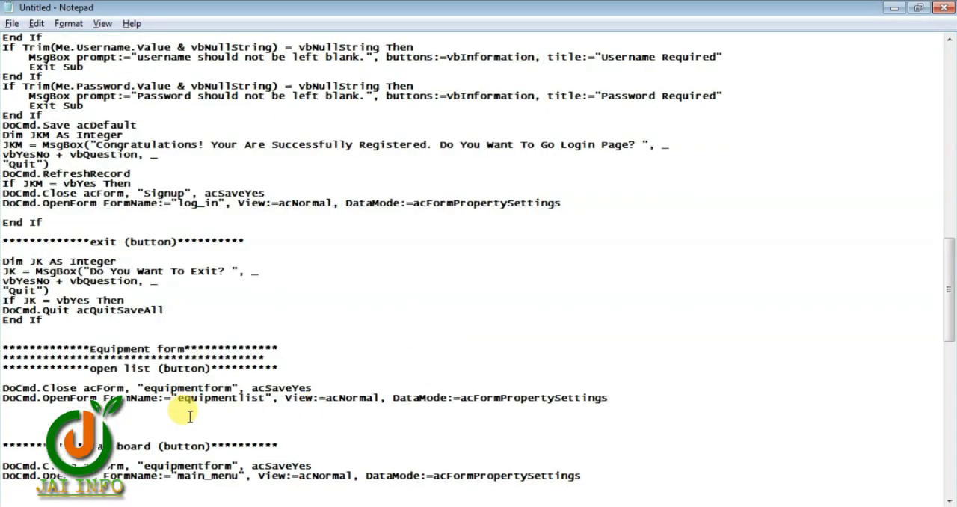
pyautogui.scroll(-1, 190, 416)
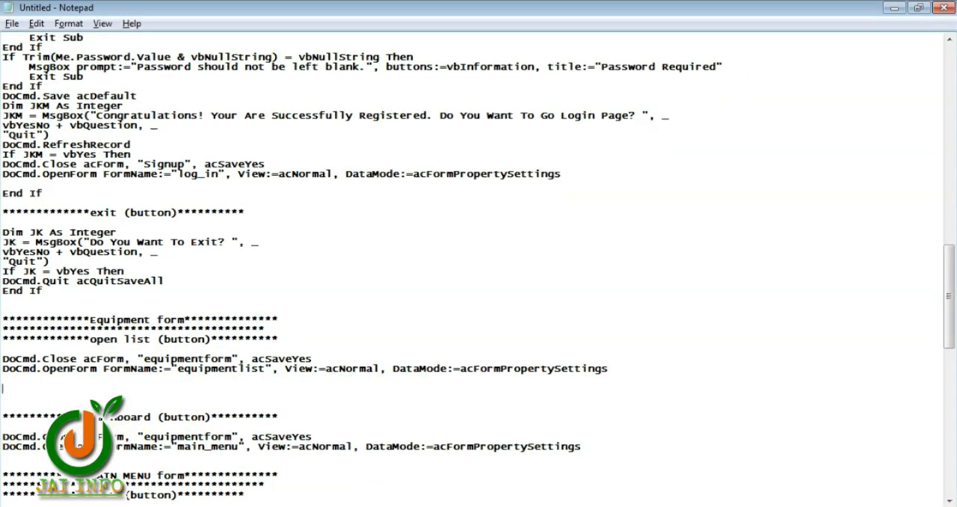
pyautogui.moveTo(2, 436); pyautogui.dragTo(598, 445)
pyautogui.hotkey('ctrl', 'c')
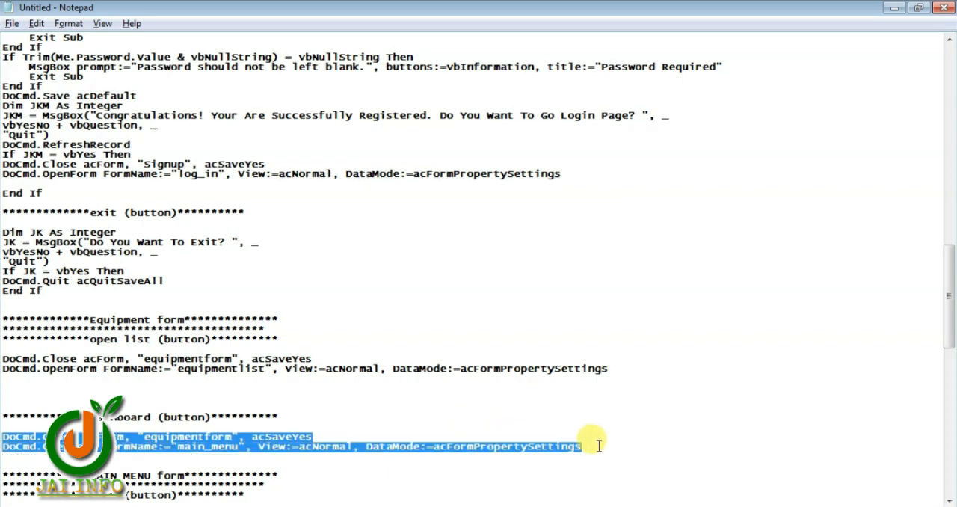
# Return to Access and paste the copied code into the Dashboard button's click procedure, closing the code editor
pyautogui.hotkey('alt', 'Tab')
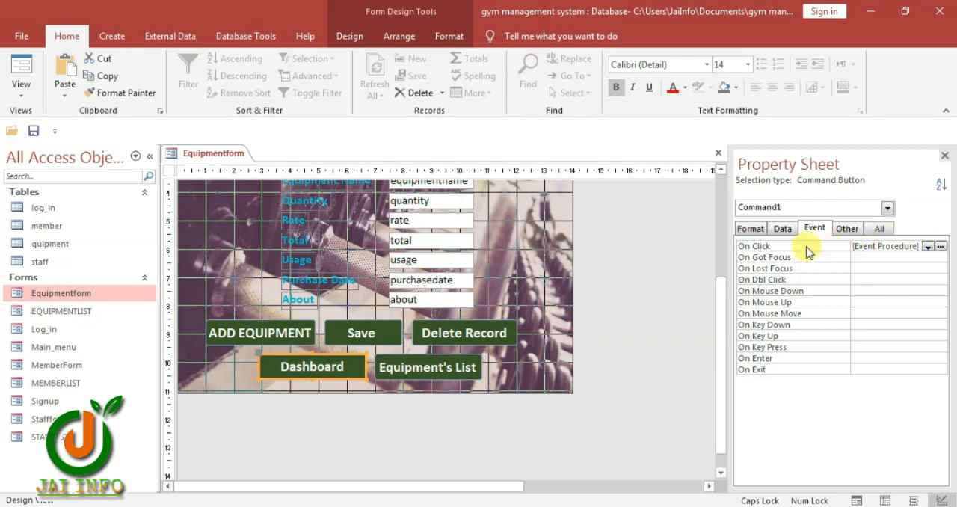
pyautogui.click(938, 246)
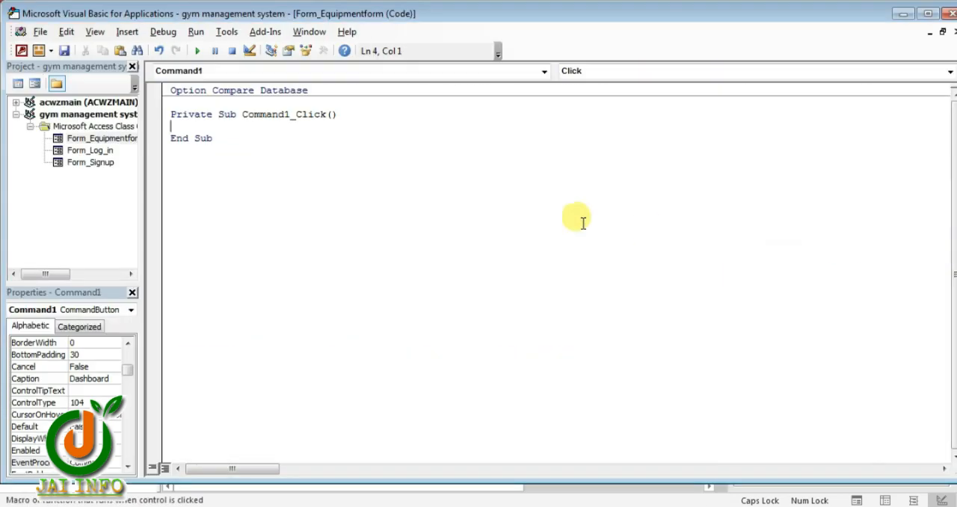
pyautogui.hotkey('ctrl', 'v')
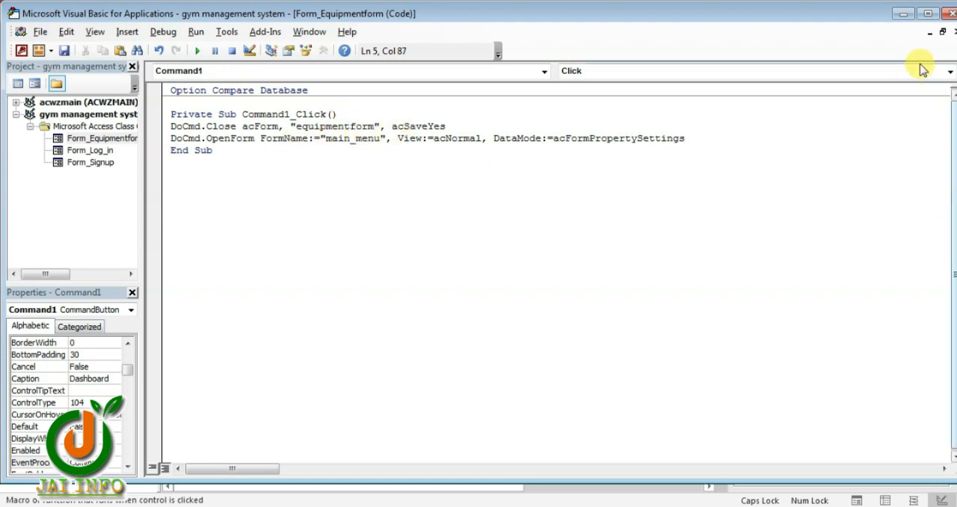
pyautogui.click(945, 13)
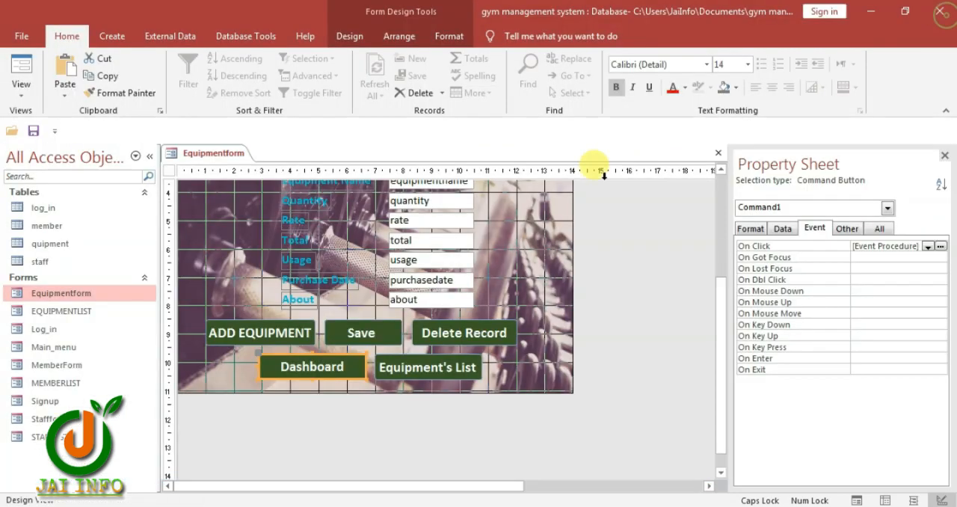
# Set the Equipment's List button's On Click event to [Event Procedure] and open its code
pyautogui.click(430, 372)
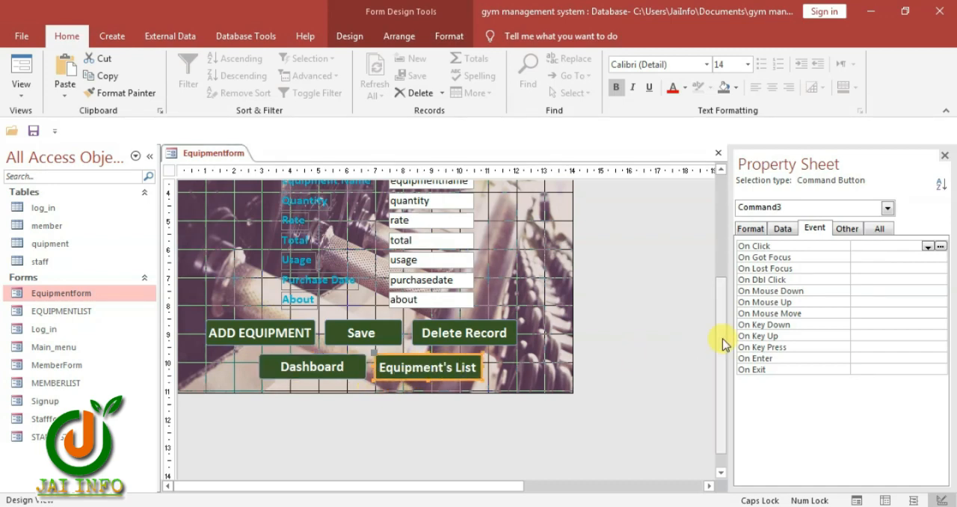
pyautogui.click(927, 247)
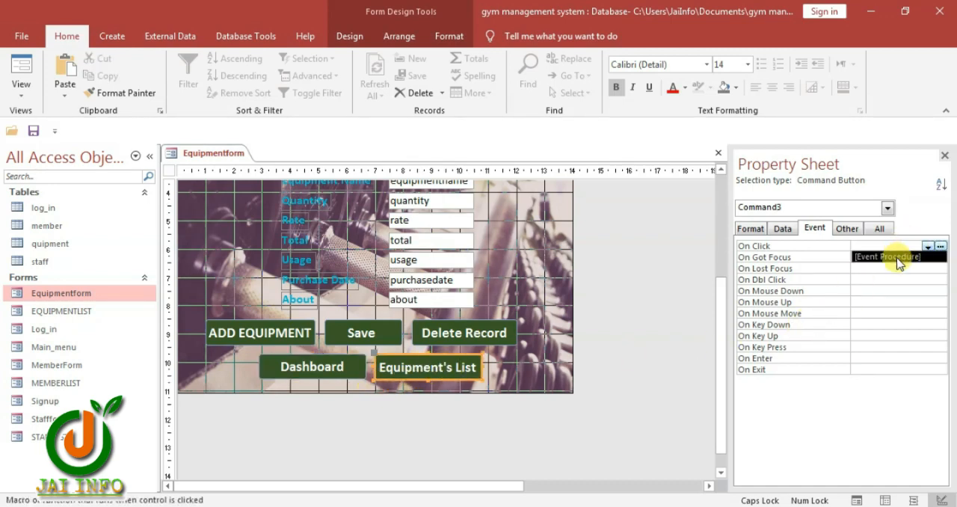
pyautogui.click(931, 258)
pyautogui.click(939, 251)
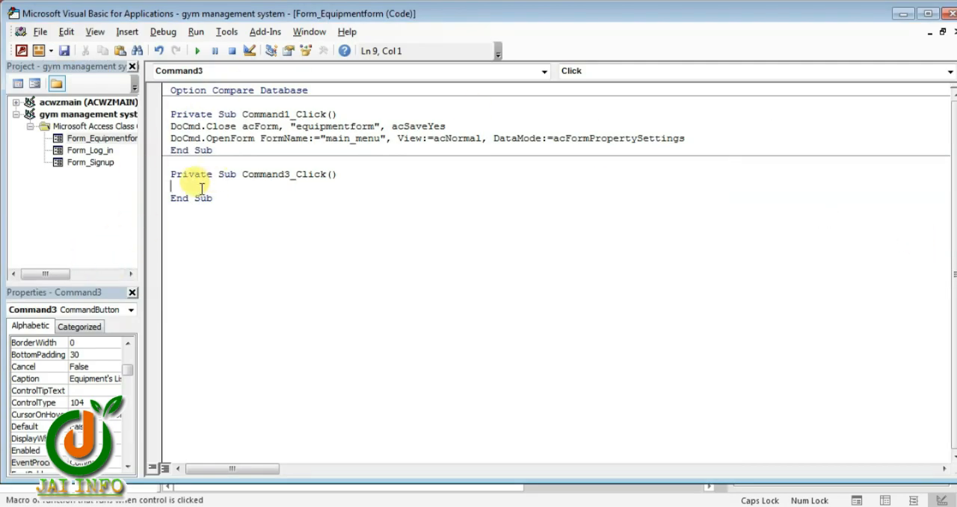
# Switch to Notepad and copy the Equipment form's open list code, which closes "equipmentform" and opens "equipmentlist"
pyautogui.hotkey('alt', 'Tab')
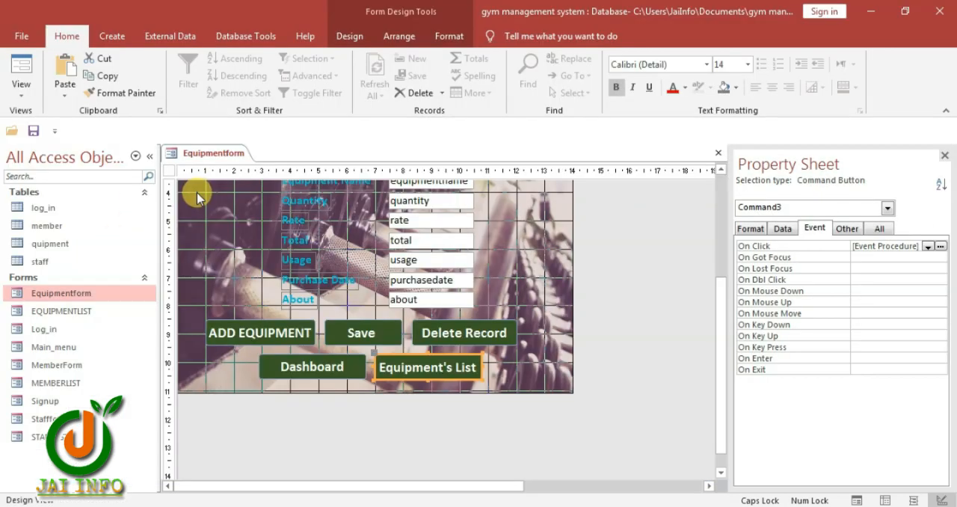
pyautogui.hotkey('alt', 'Tab')
pyautogui.hotkey('alt', 'Tab')
pyautogui.hotkey('alt', 'Tab')
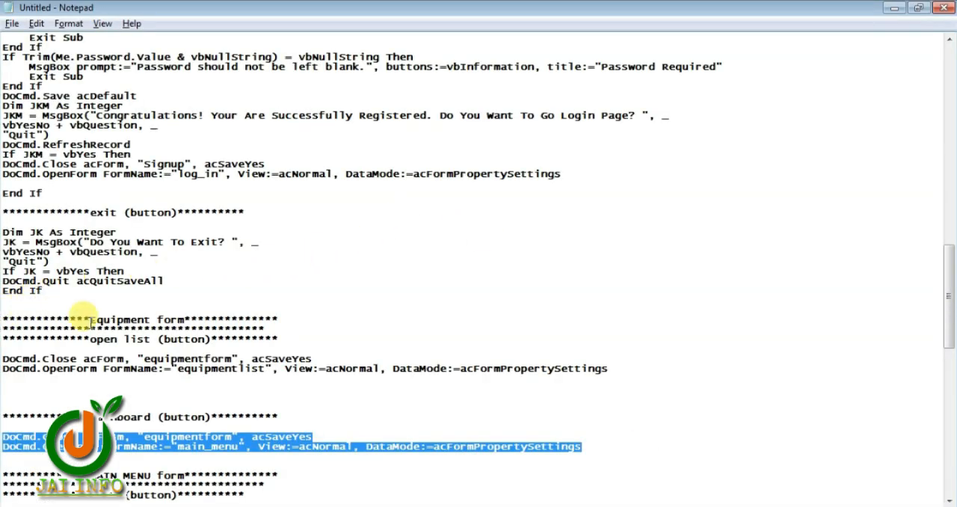
pyautogui.scroll(-2, 112, 329)
pyautogui.moveTo(650, 309); pyautogui.dragTo(2, 296)
pyautogui.hotkey('ctrl', 'c')
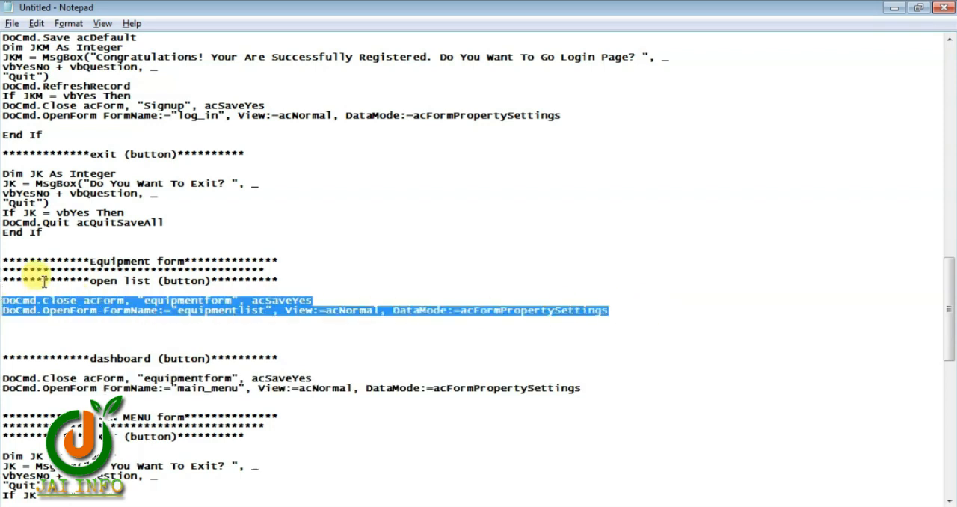
# Back in Access, paste the open list code into the Equipment's List click procedure, remove the blank line above it and close the editor
pyautogui.hotkey('alt', 'Tab')
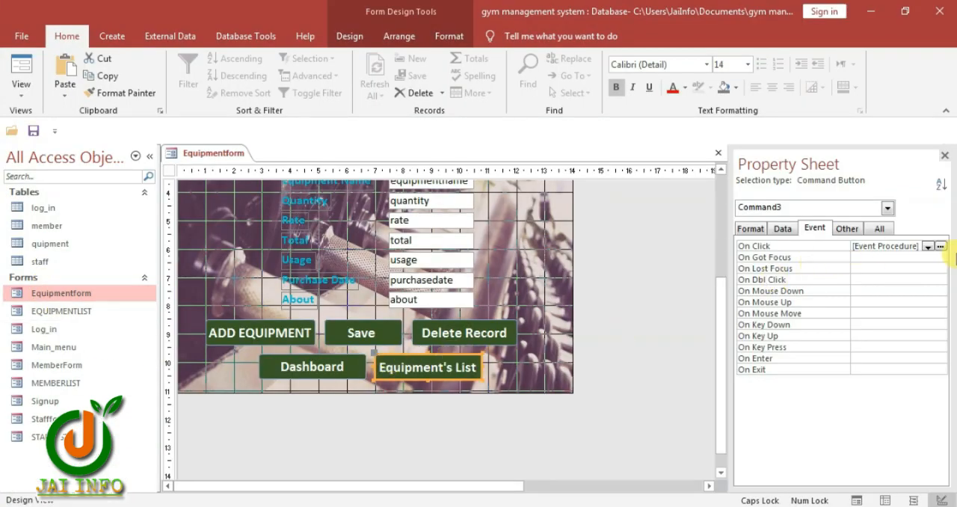
pyautogui.click(940, 247)
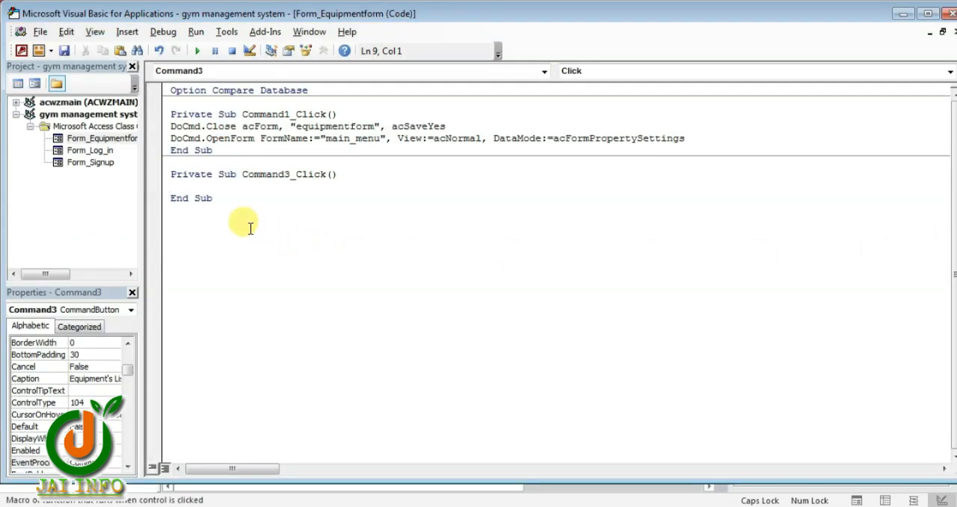
pyautogui.hotkey('ctrl', 'v')
pyautogui.click(196, 187)
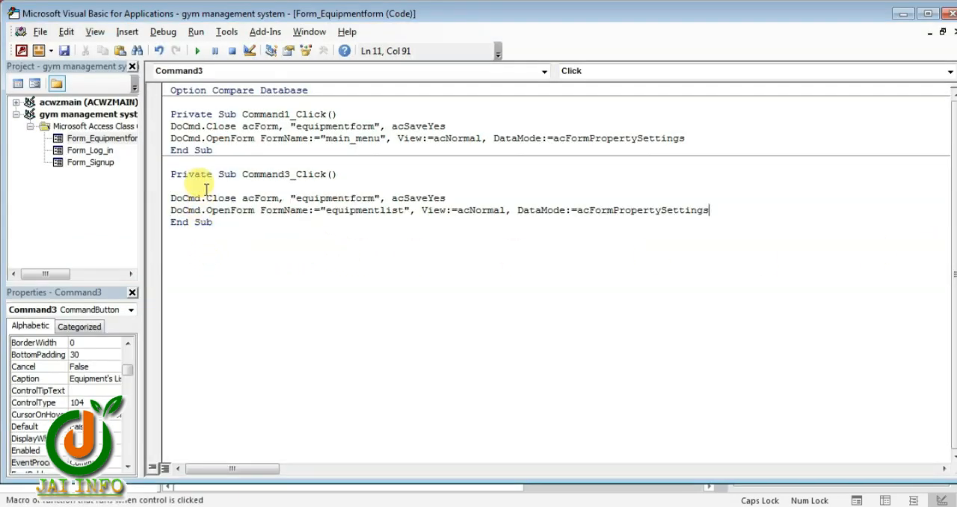
pyautogui.press('BackSpace')
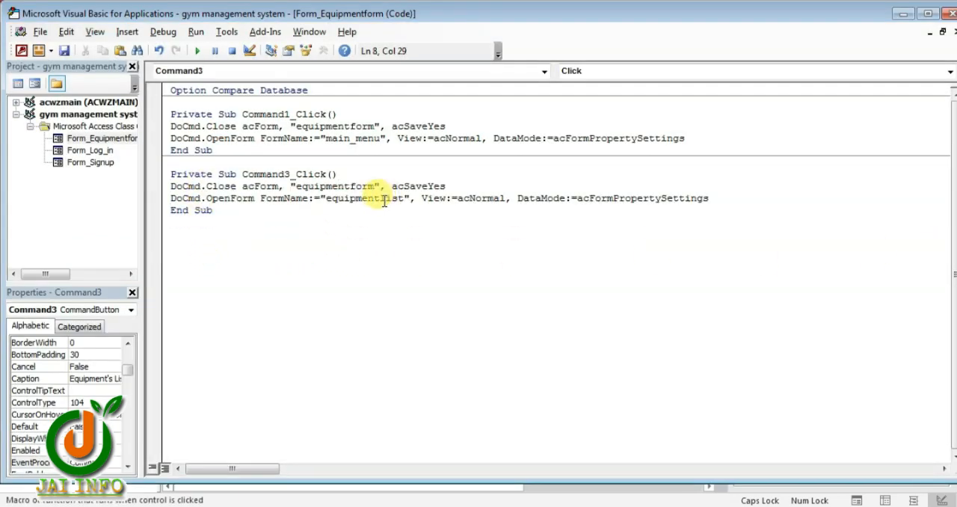
pyautogui.click(945, 13)
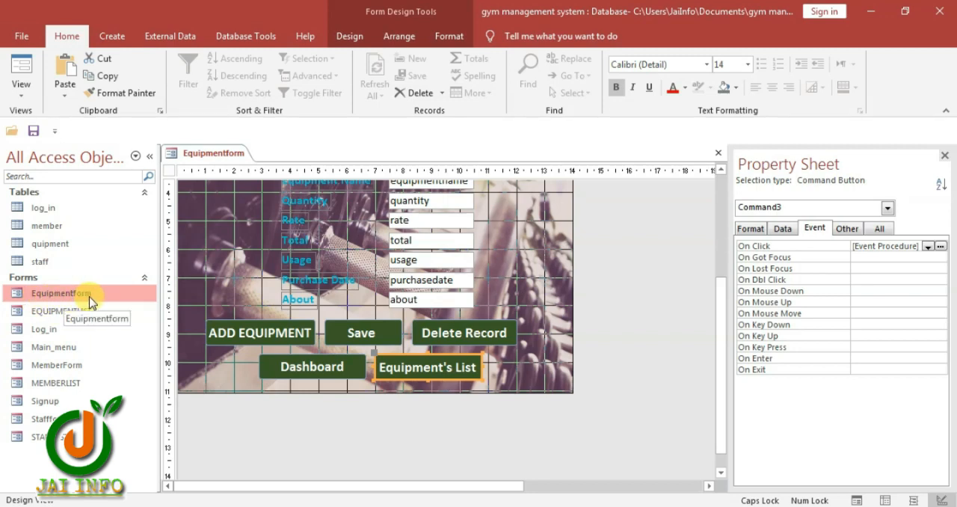
# Open the EQUIPMENTLIST form in Design View
pyautogui.click(55, 372)
pyautogui.click(44, 423)
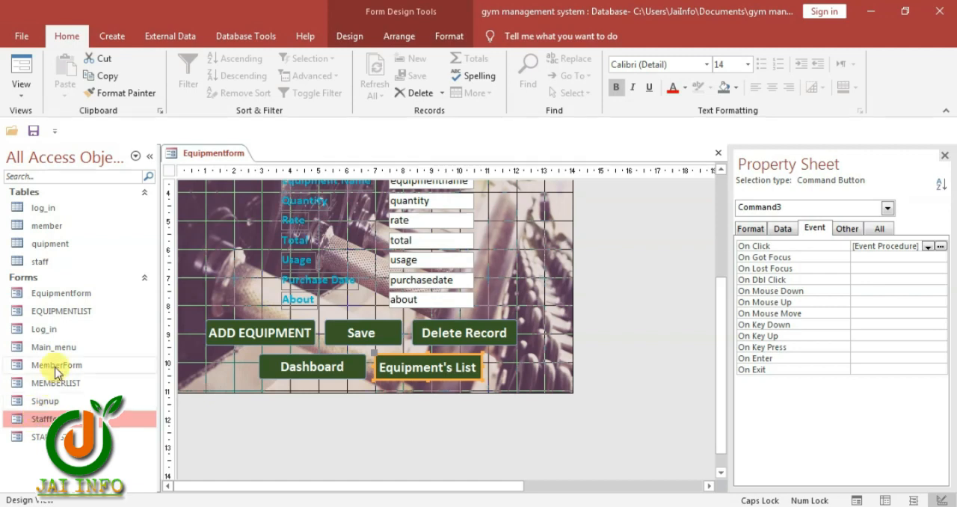
pyautogui.click(65, 315)
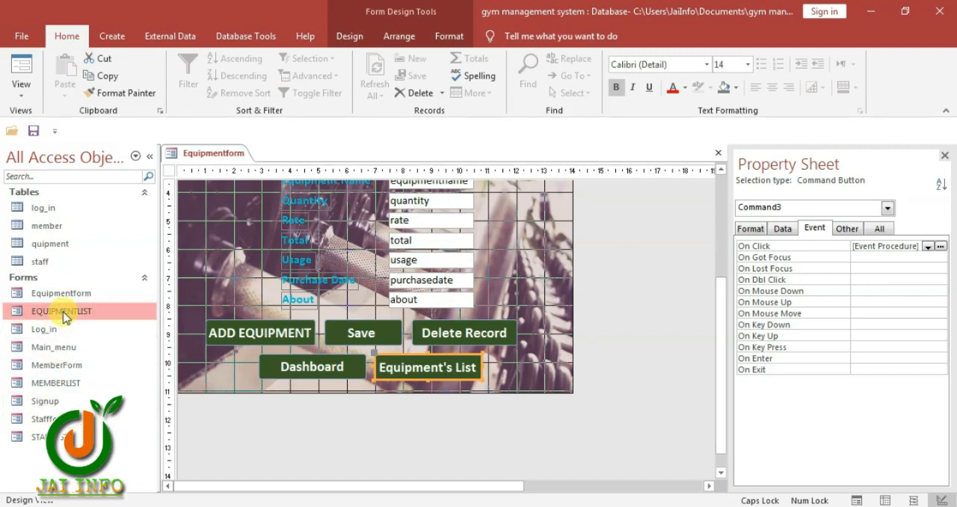
pyautogui.rightClick(64, 315)
pyautogui.click(112, 149)
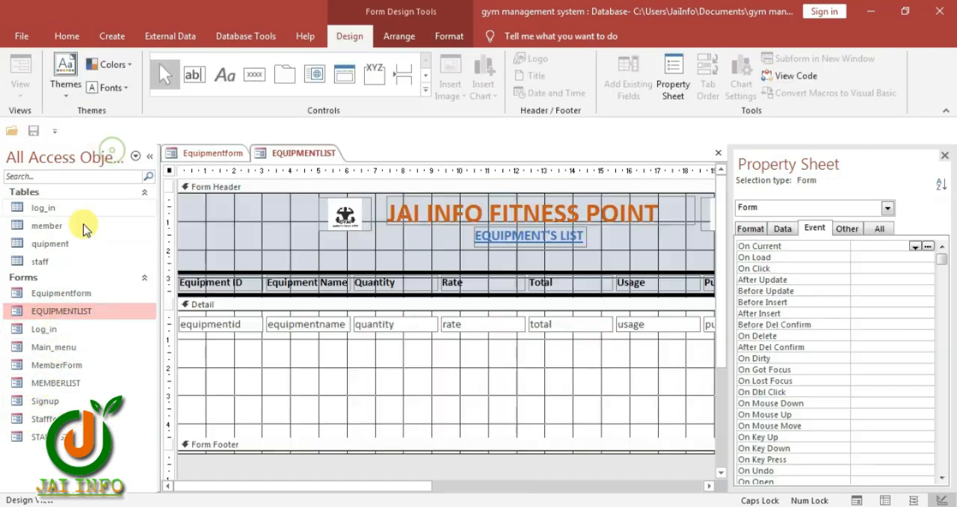
# Set the On Click event of EQUIPMENTLIST's DASHBOARD button to [Event Procedure] and open its code
pyautogui.click(504, 484)
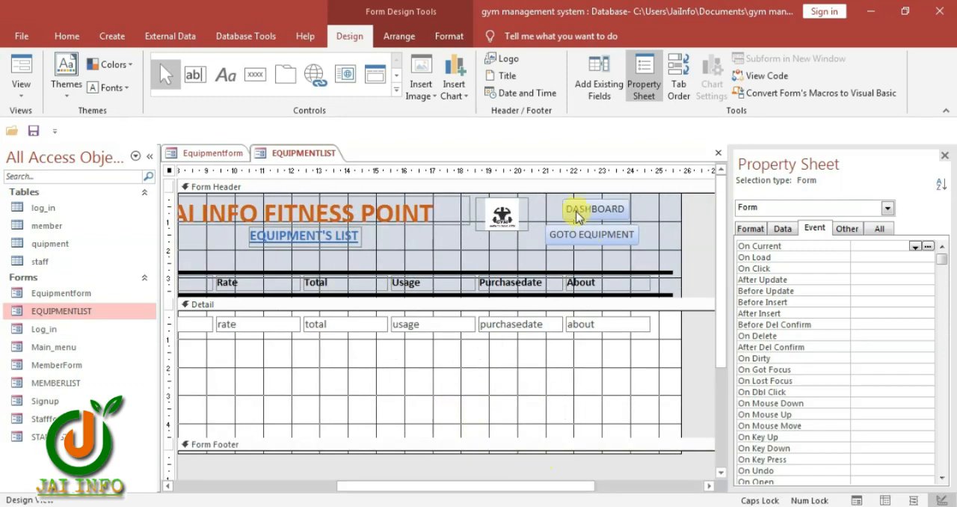
pyautogui.click(567, 213)
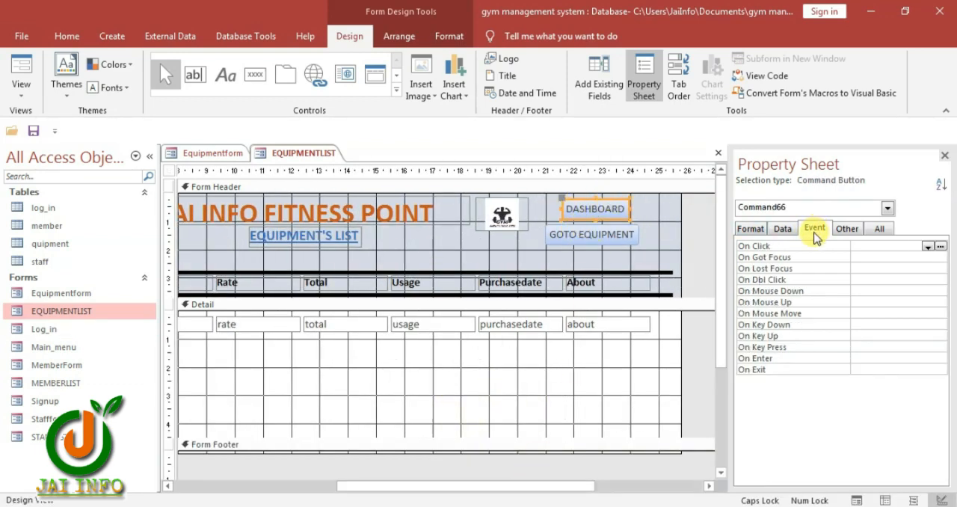
pyautogui.click(927, 246)
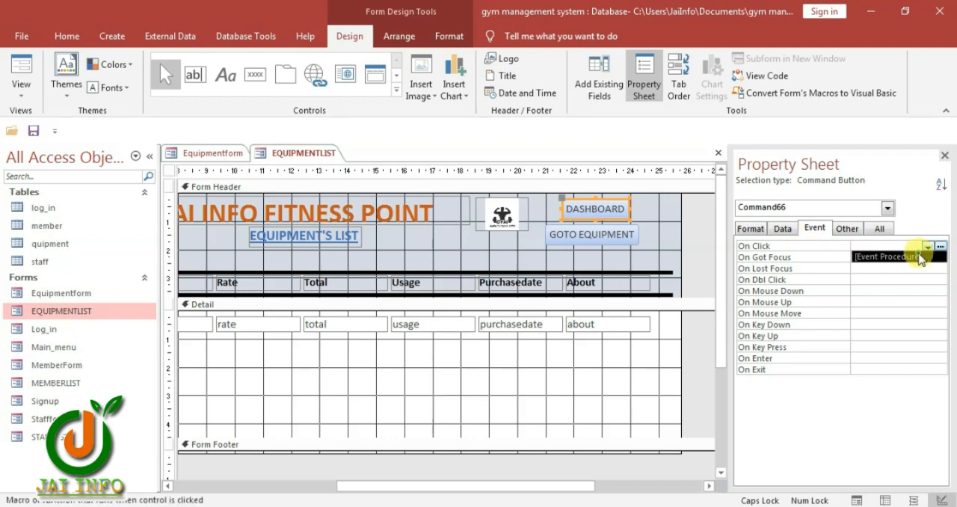
pyautogui.click(919, 256)
pyautogui.click(939, 246)
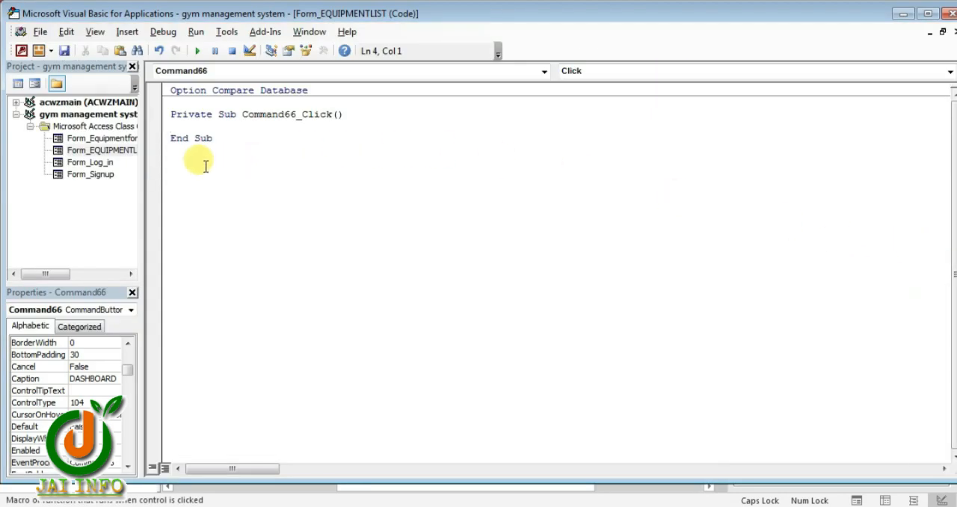
# Paste the copied code into the DASHBOARD click procedure, changing it to close "equipmentLIST" and open "DASHBOARD", and close the editor
pyautogui.hotkey('ctrl', 'v')
pyautogui.moveTo(373, 139); pyautogui.dragTo(344, 139)
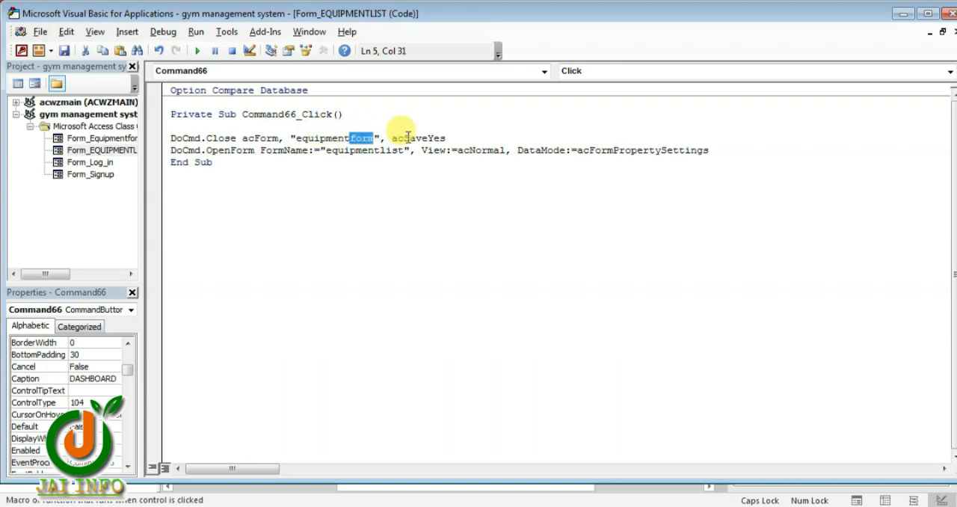
pyautogui.write('LIST')
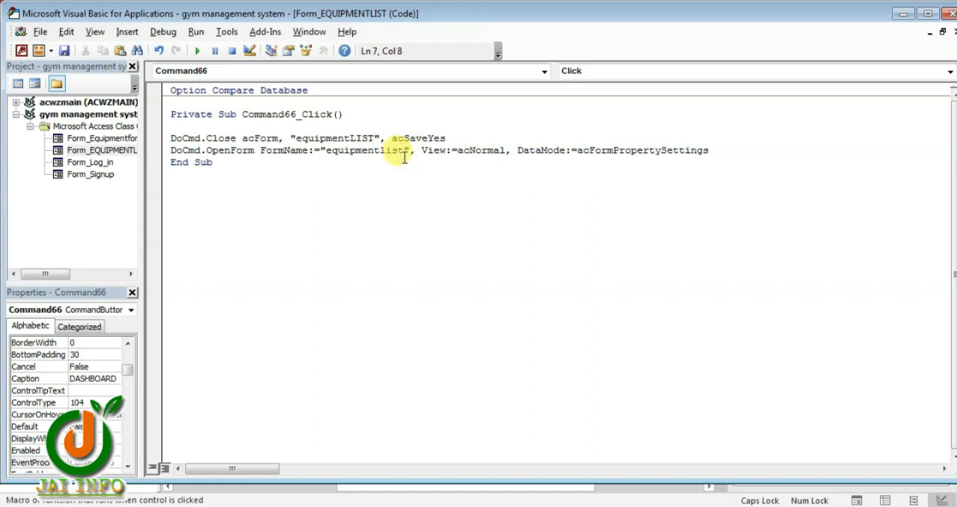
pyautogui.moveTo(401, 149); pyautogui.dragTo(327, 150)
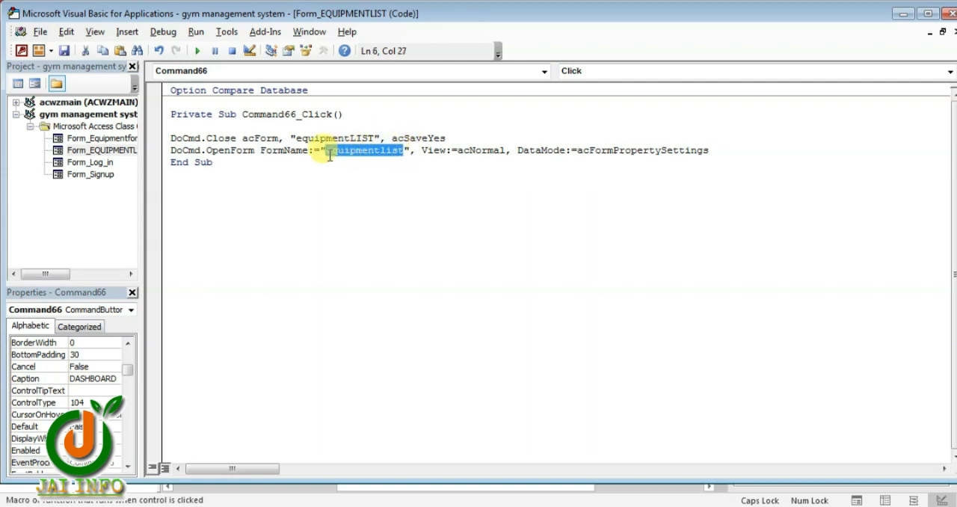
pyautogui.write('DASHBAOR')
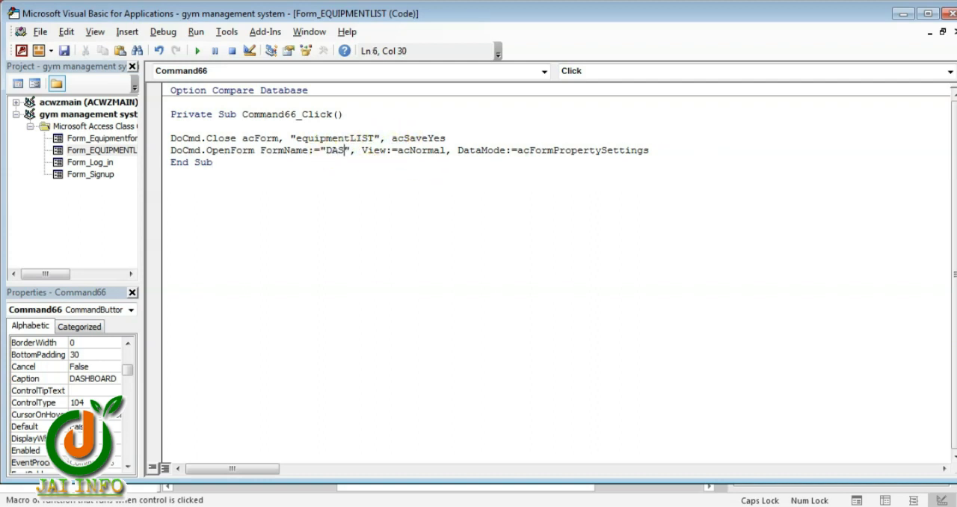
pyautogui.write('D')
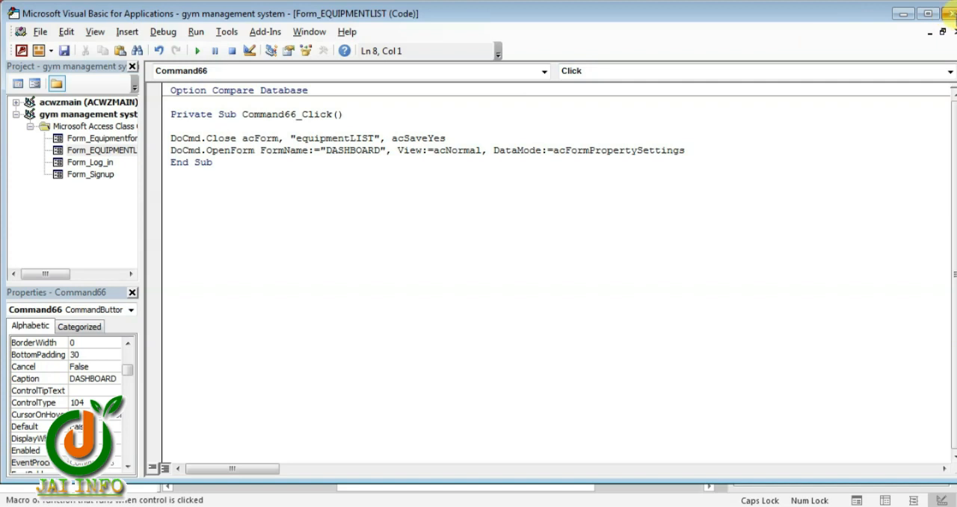
pyautogui.click(949, 13)
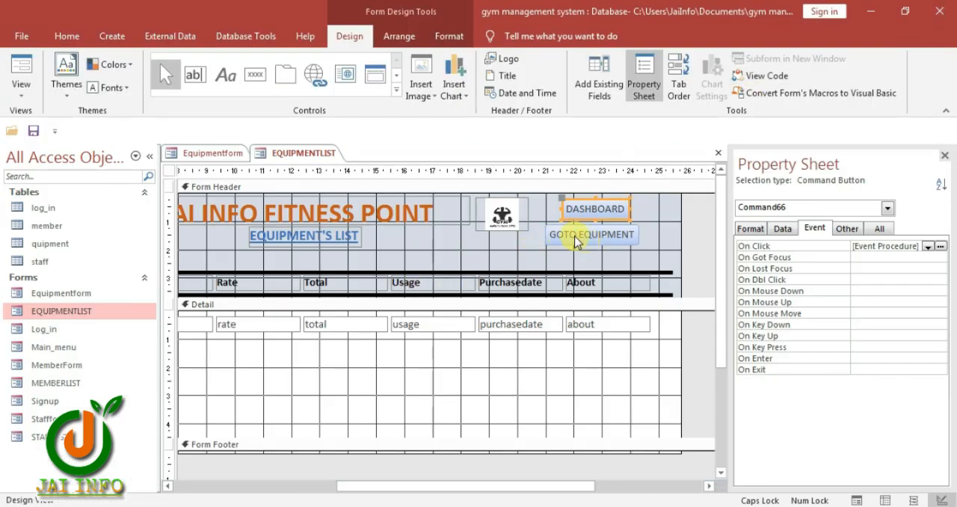
# Set the GOTO EQUIPMENT button's On Click event to [Event Procedure] and open its code
pyautogui.click(602, 242)
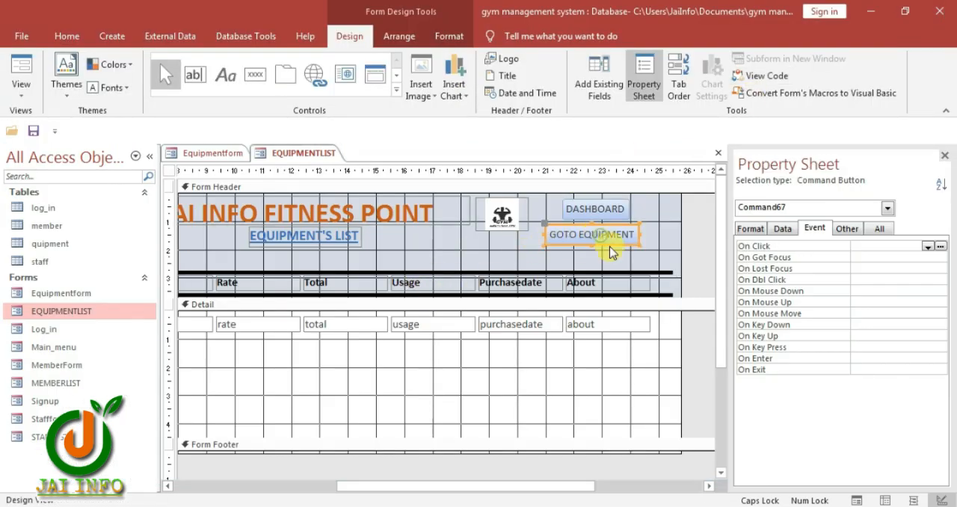
pyautogui.click(927, 246)
pyautogui.click(890, 255)
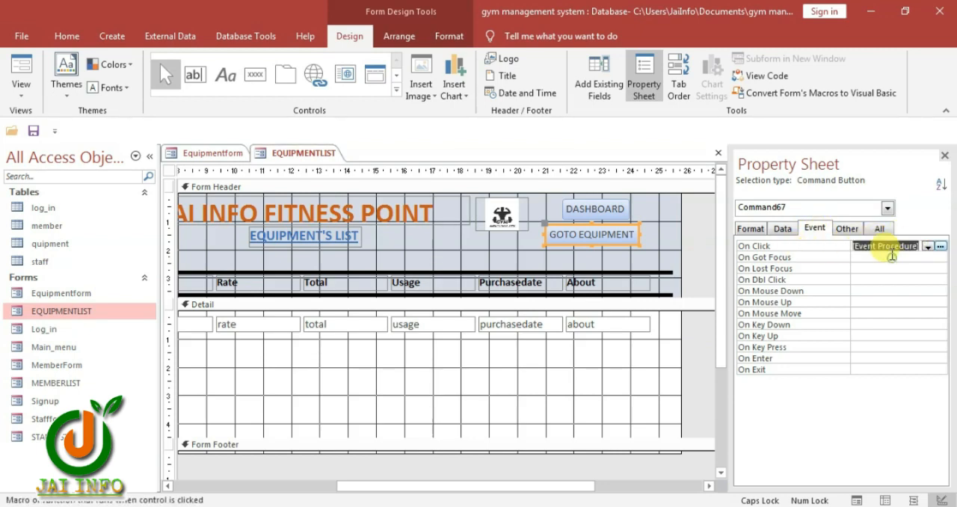
pyautogui.click(943, 248)
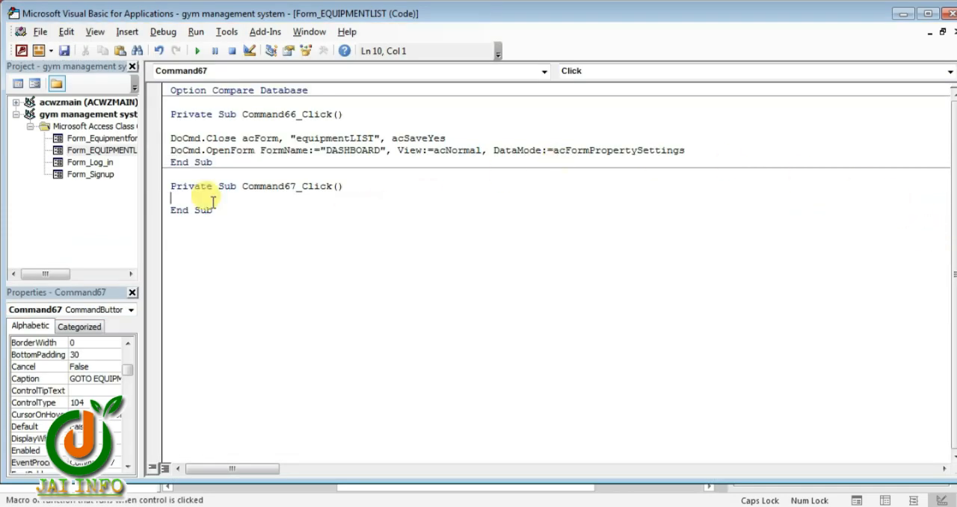
# Paste the copied code into the GOTO EQUIPMENT click procedure, changing it to close "equipmentLIST" and open "equipmentFORM", and close the editor
pyautogui.write('DoCmd.Close acForm, "equipmentform", acSaveYes DoCmd.OpenForm FormName:="equipmentlist", View:=acNormal, DataMode:=acFormPropertySettings')
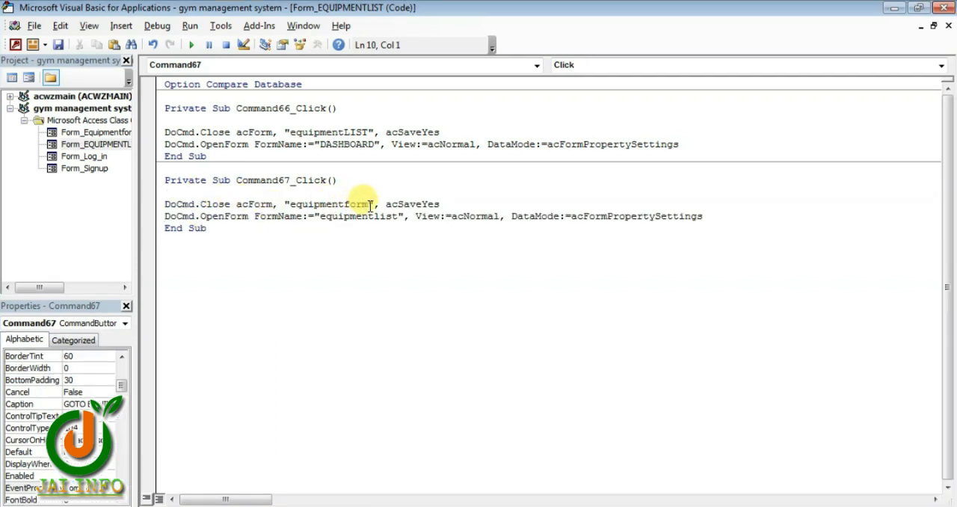
pyautogui.moveTo(369, 204); pyautogui.dragTo(343, 205)
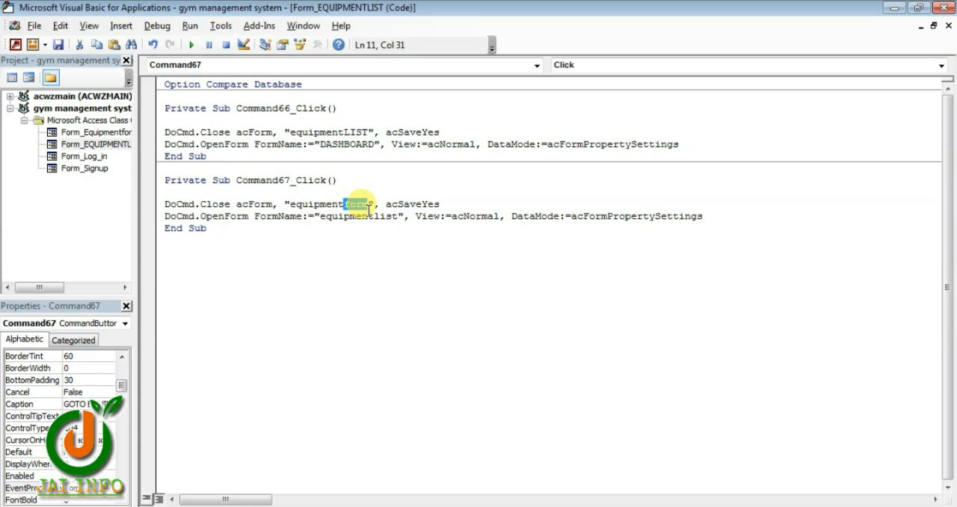
pyautogui.write('LIST')
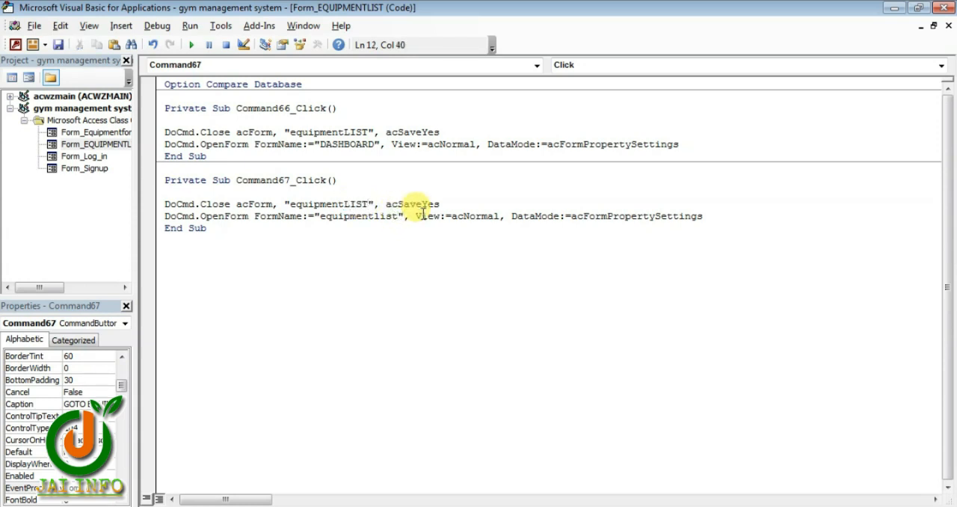
pyautogui.press('BackSpace')
pyautogui.press('BackSpace')
pyautogui.press('BackSpace')
pyautogui.press('BackSpace')
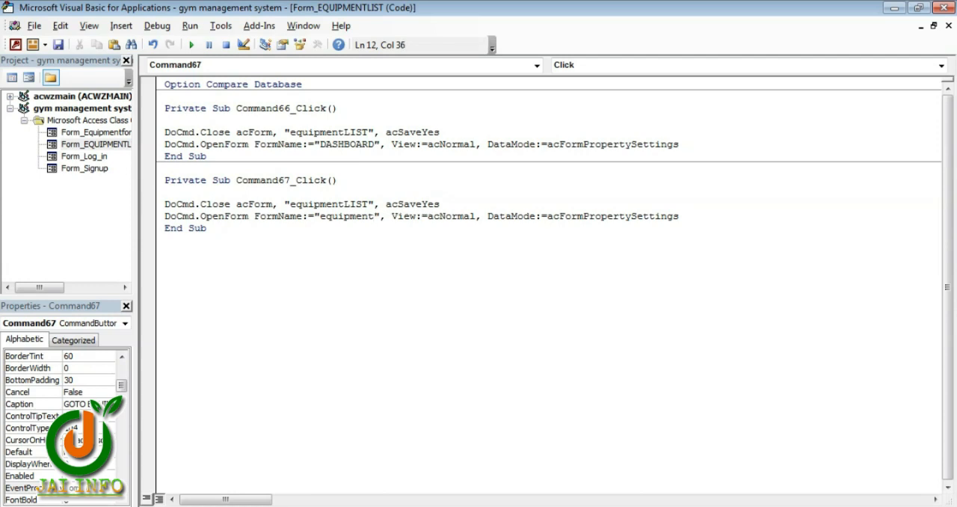
pyautogui.write('FROM')
pyautogui.press('BackSpace')
pyautogui.press('BackSpace')
pyautogui.press('BackSpace')
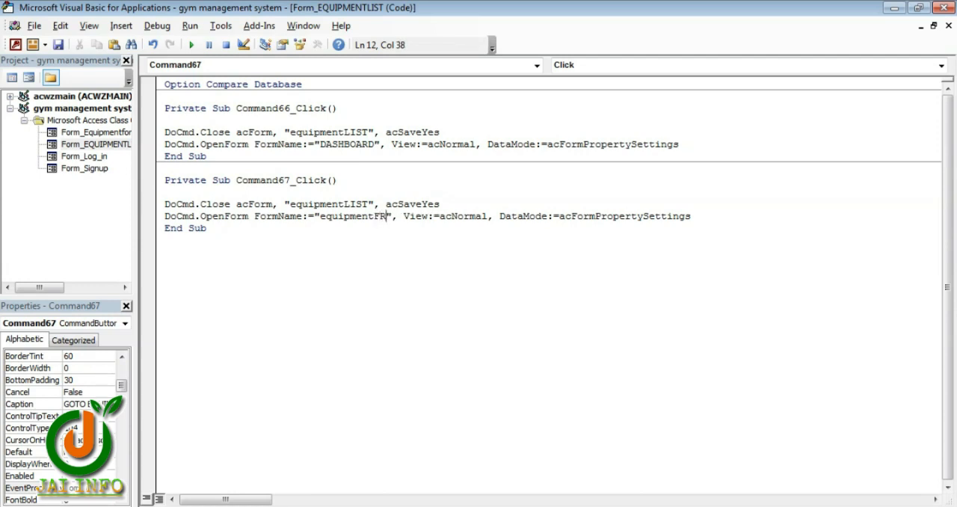
pyautogui.write('ORM')
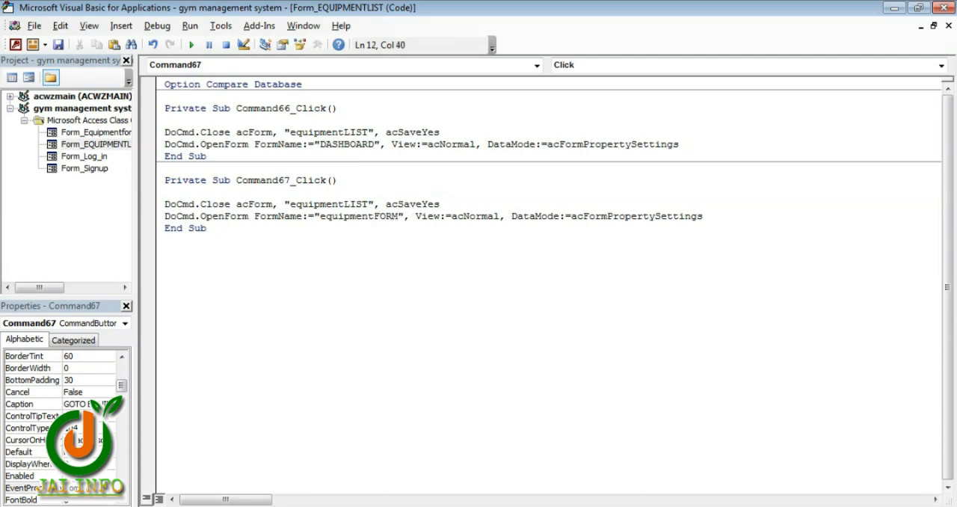
pyautogui.click(940, 7)
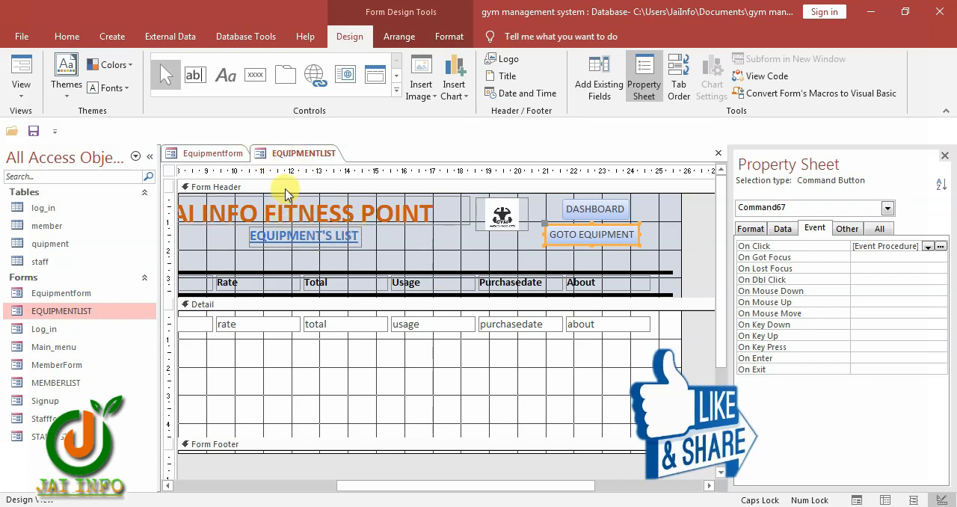
# Test EQUIPMENTLIST's DASHBOARD button in Form View, saving the changes to both forms, and debug the failing code line
pyautogui.doubleClick(92, 311)
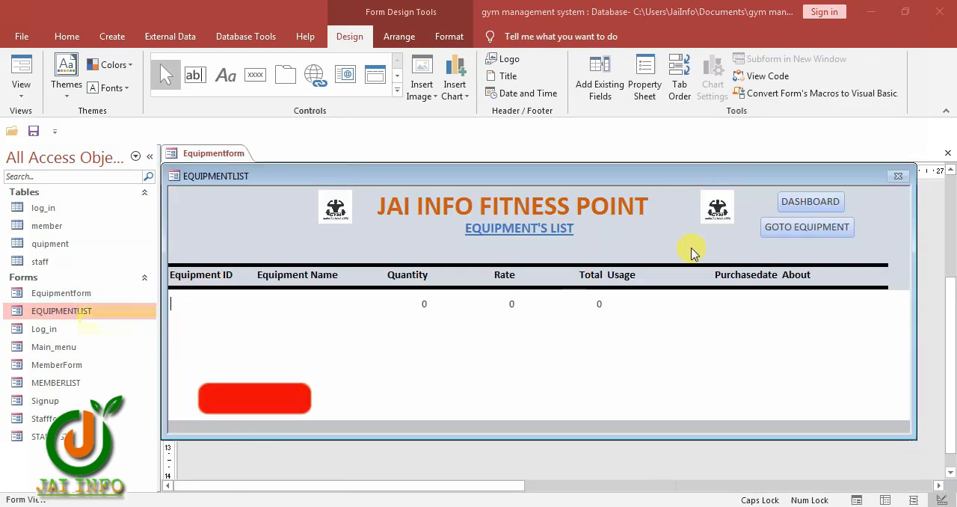
pyautogui.click(806, 203)
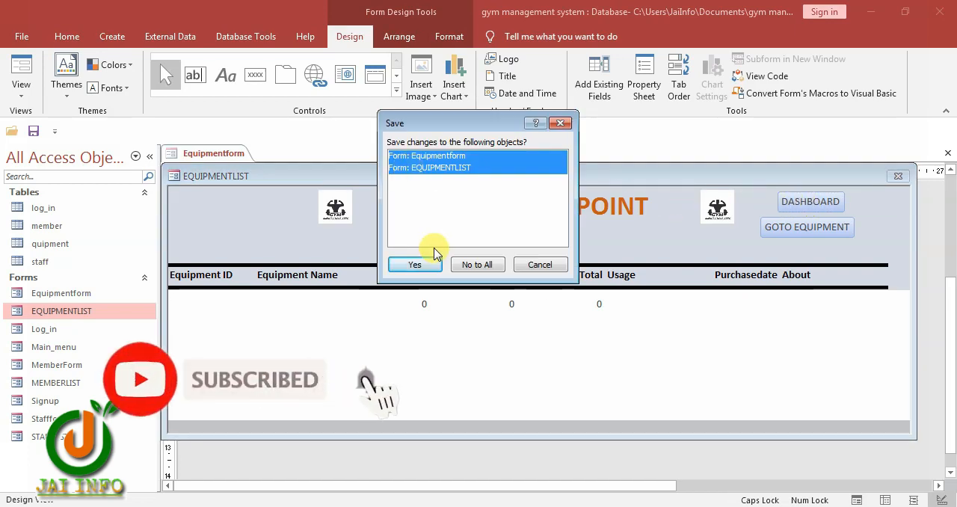
pyautogui.click(413, 265)
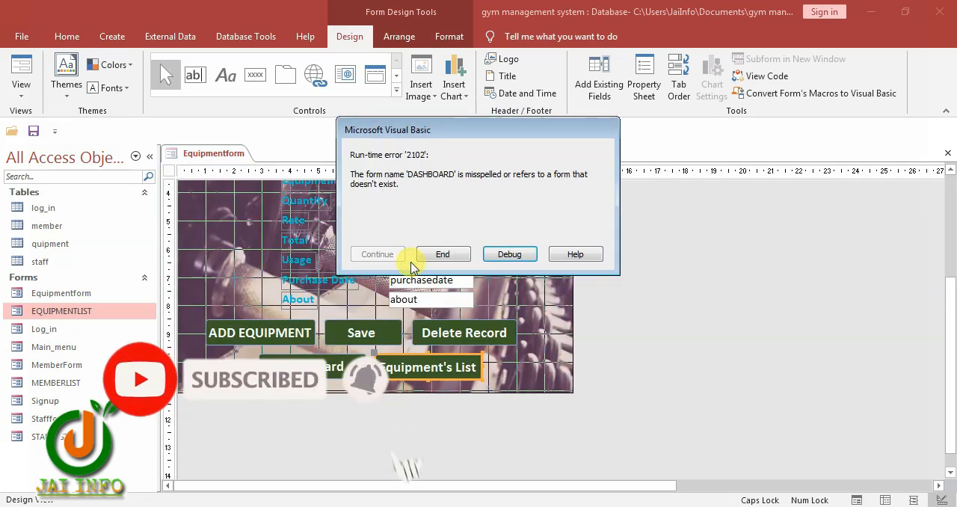
pyautogui.click(510, 255)
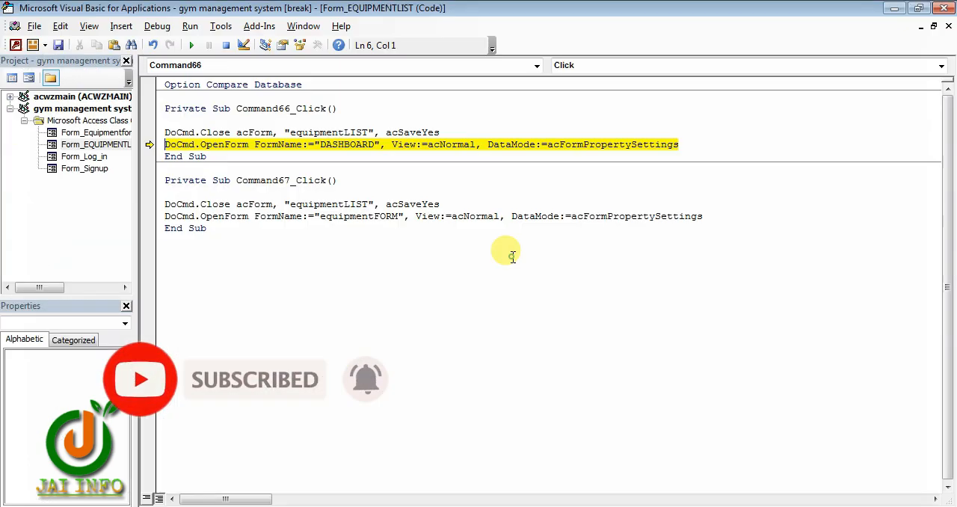
# Change the form opened by the DASHBOARD click procedure to "MAIN_MENU", save the code and continue running it
pyautogui.click(357, 146)
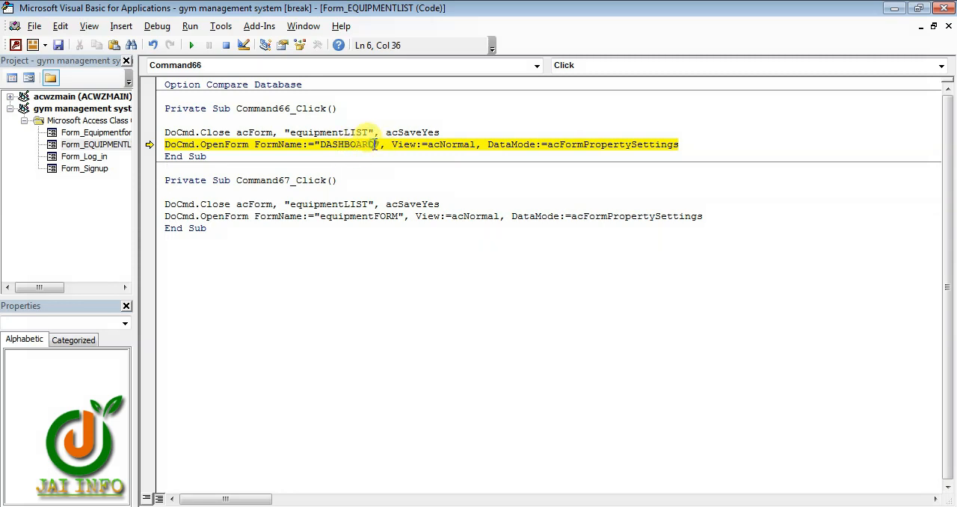
pyautogui.moveTo(374, 144); pyautogui.dragTo(333, 144)
pyautogui.write('MAIN')
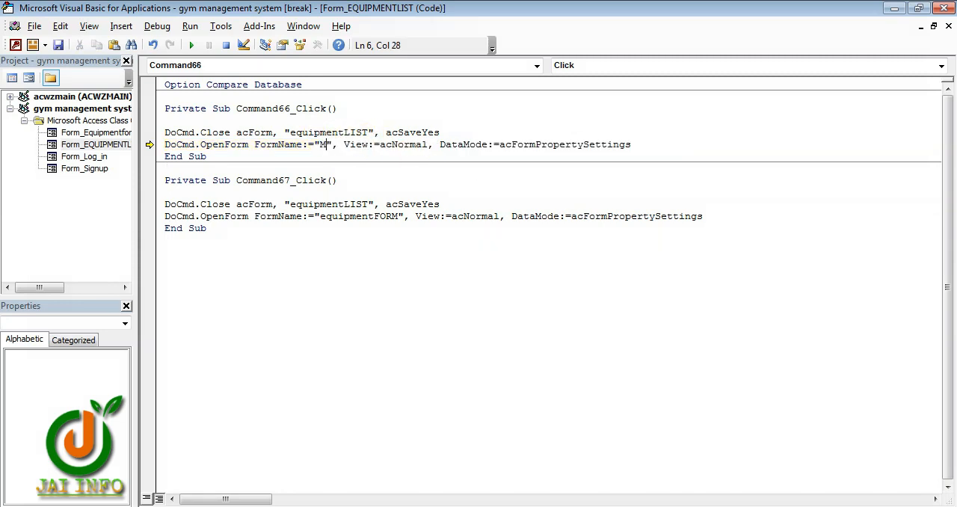
pyautogui.write(')')
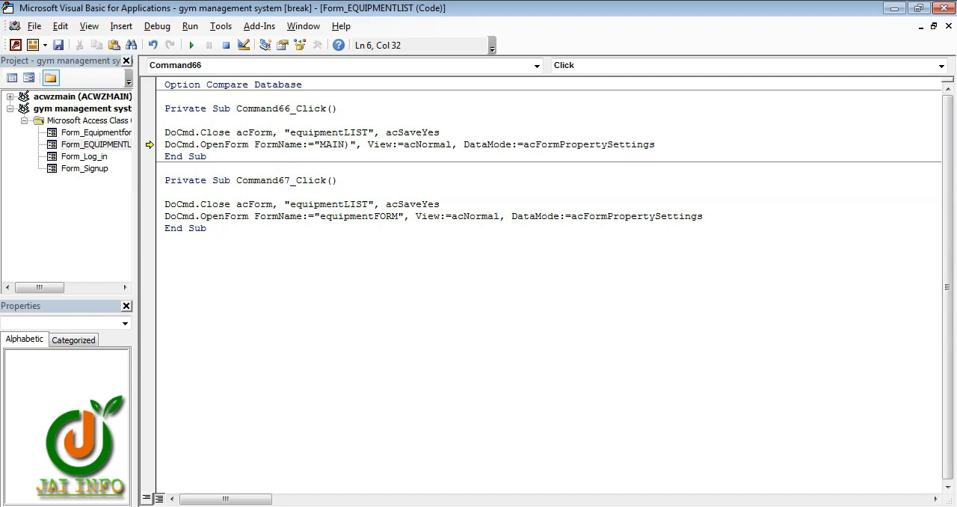
pyautogui.press('BackSpace')
pyautogui.write('_MENU')
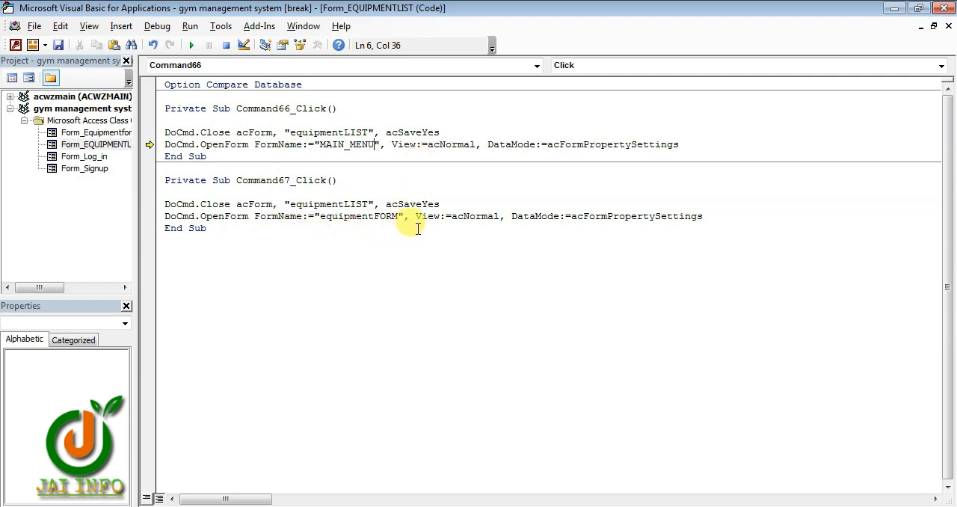
pyautogui.hotkey('ctrl', 's')
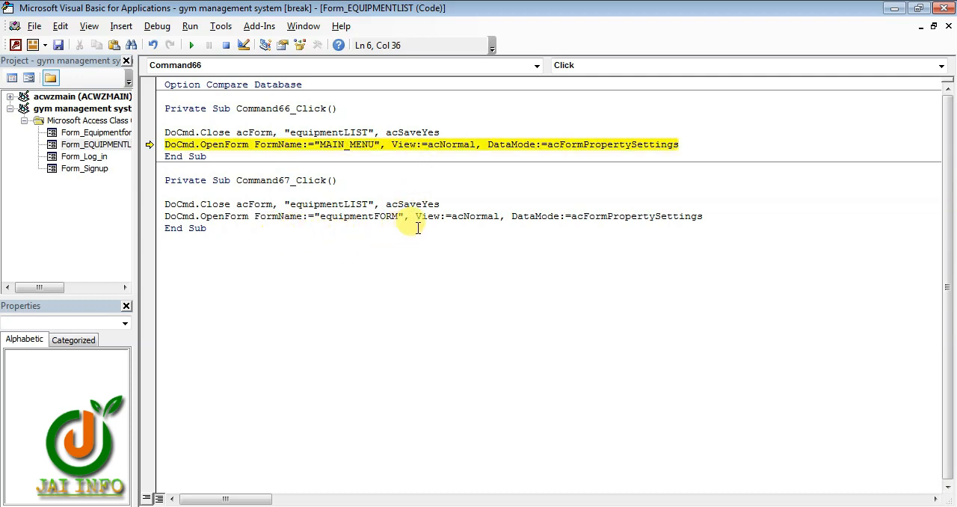
pyautogui.click(192, 44)
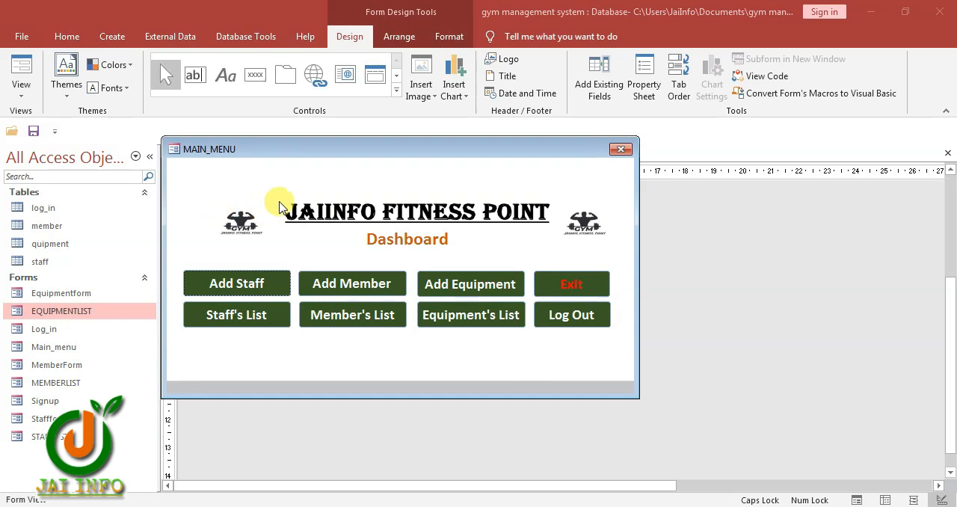
# Switch MAIN_MENU to Design View and set its Exit button's On Click event to [Event Procedure], opening the code
pyautogui.rightClick(505, 252)
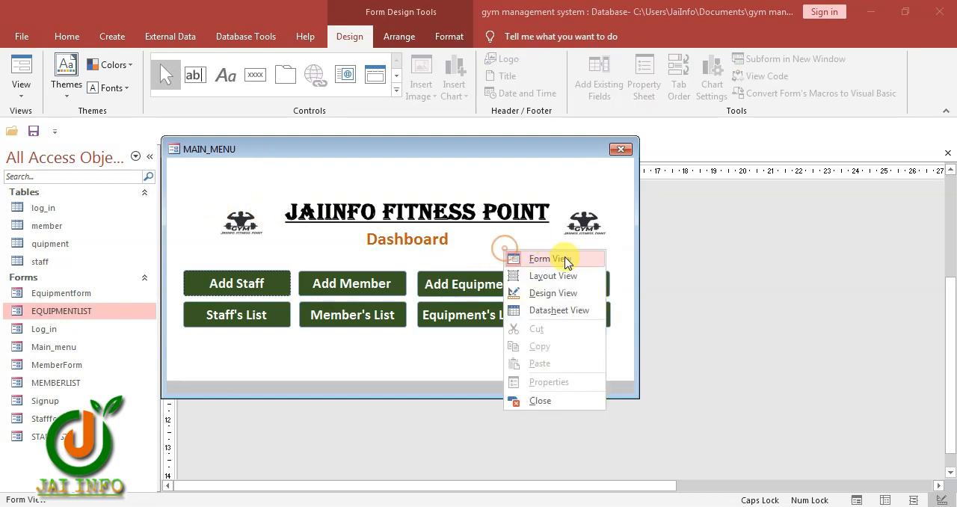
pyautogui.click(552, 297)
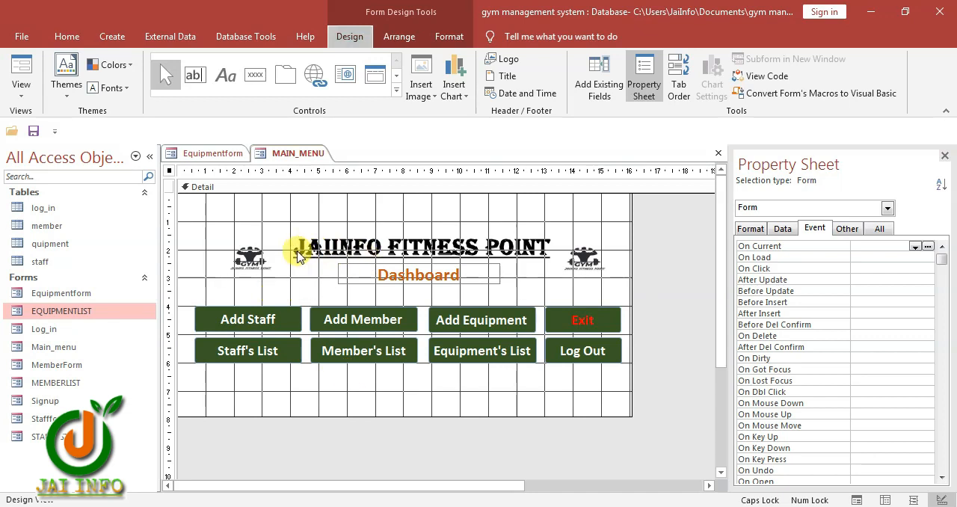
pyautogui.click(582, 320)
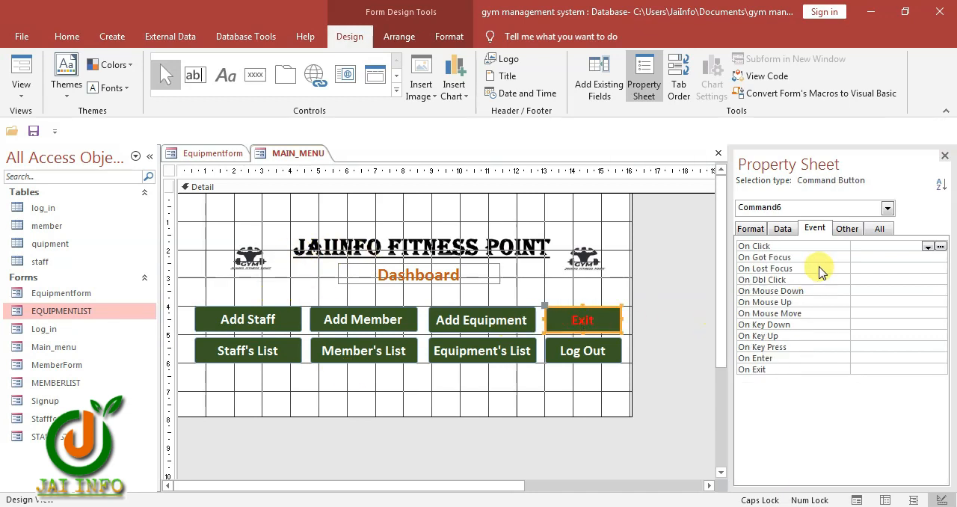
pyautogui.click(939, 247)
pyautogui.click(922, 257)
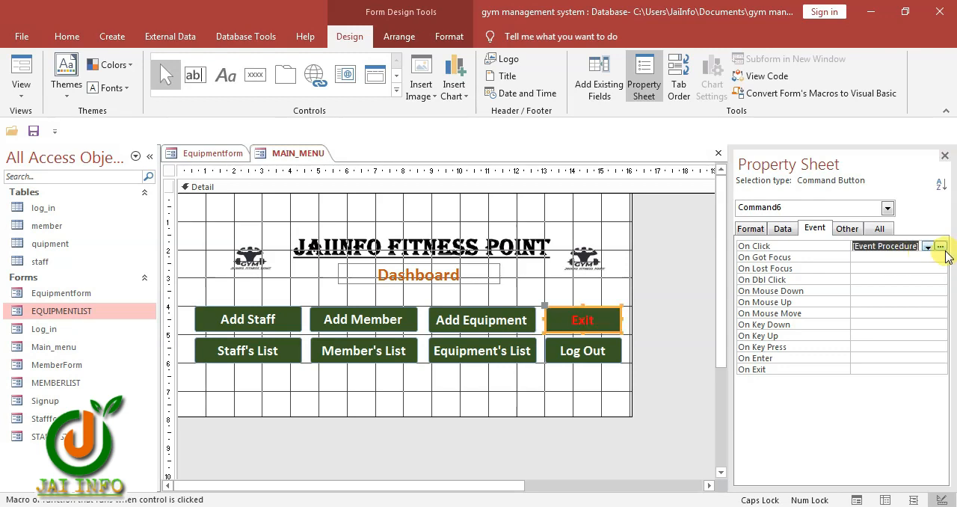
pyautogui.click(940, 247)
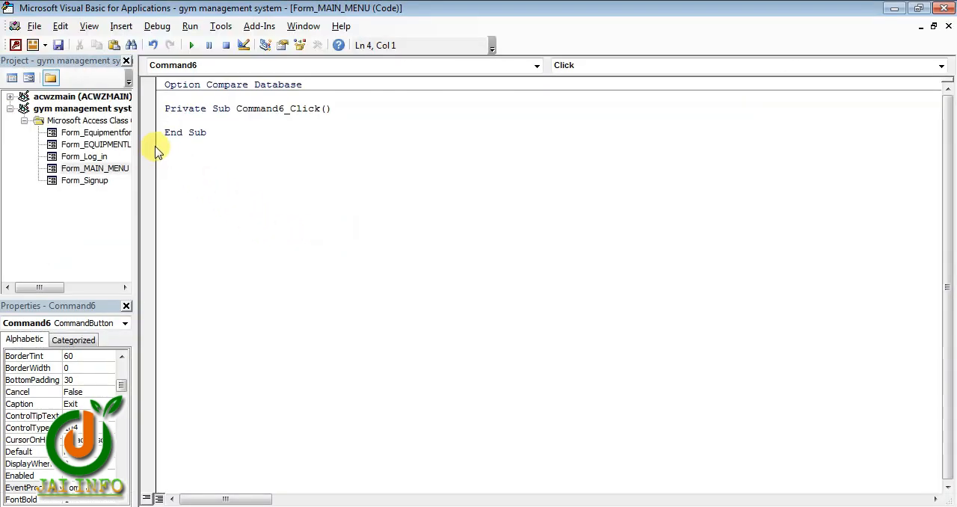
# Copy the MAIN MENU form's EXIT button code from the Notepad notes into the Exit click procedure and close the editor
pyautogui.hotkey('alt', 'Tab')
pyautogui.hotkey('alt', 'Tab')
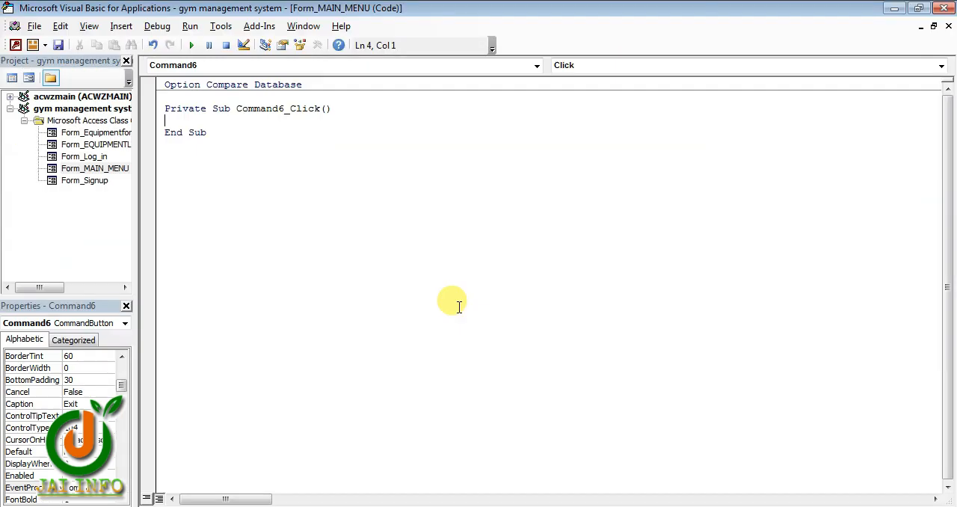
pyautogui.hotkey('alt', 'Tab')
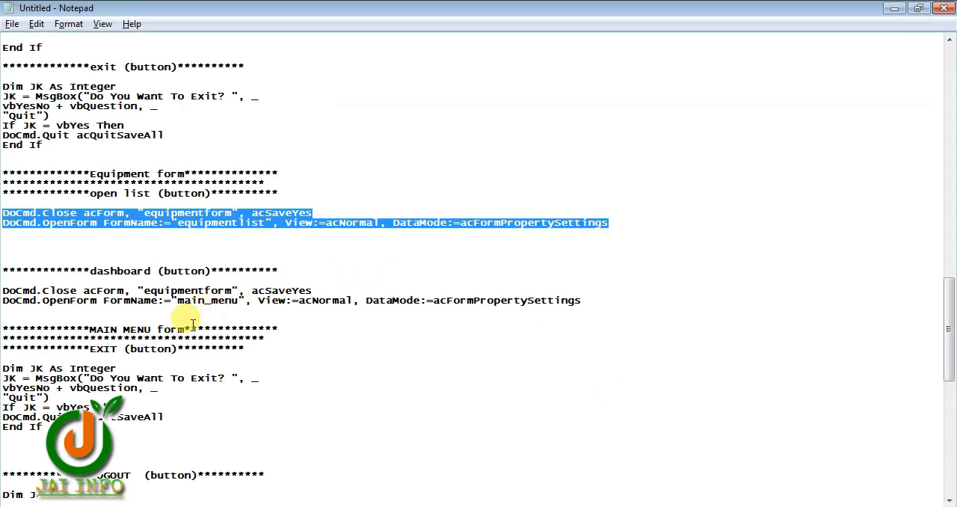
pyautogui.doubleClick(127, 353)
pyautogui.scroll(-1, 162, 376)
pyautogui.click(106, 337)
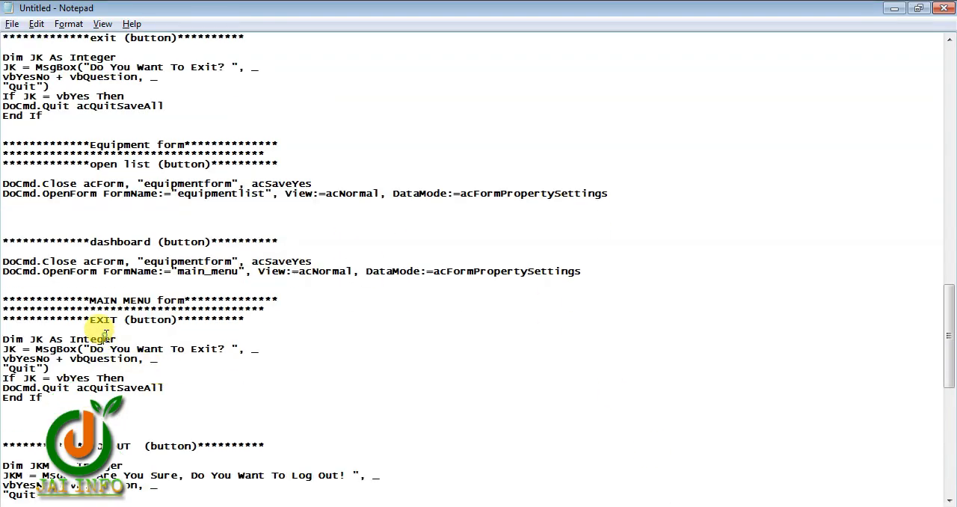
pyautogui.moveTo(43, 398); pyautogui.dragTo(2, 340)
pyautogui.hotkey('ctrl', 'c')
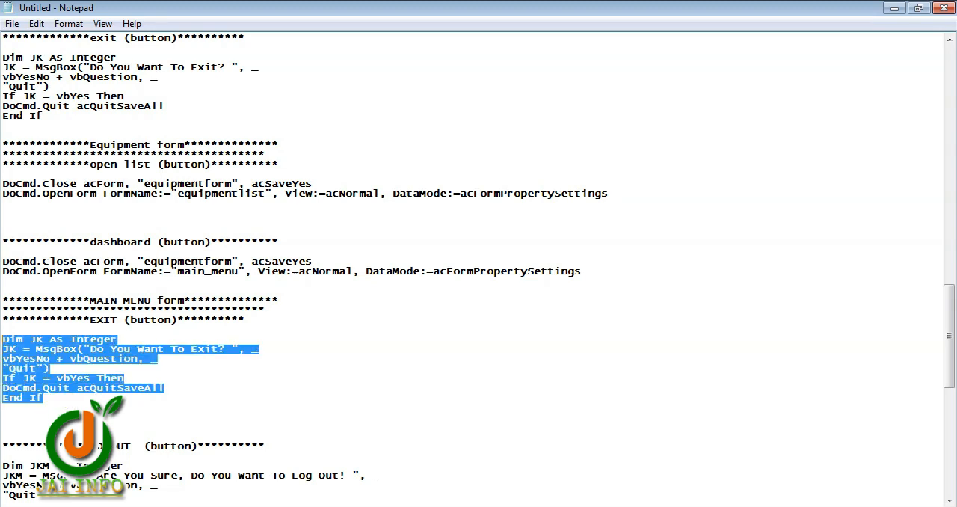
pyautogui.hotkey('alt', 'Tab')
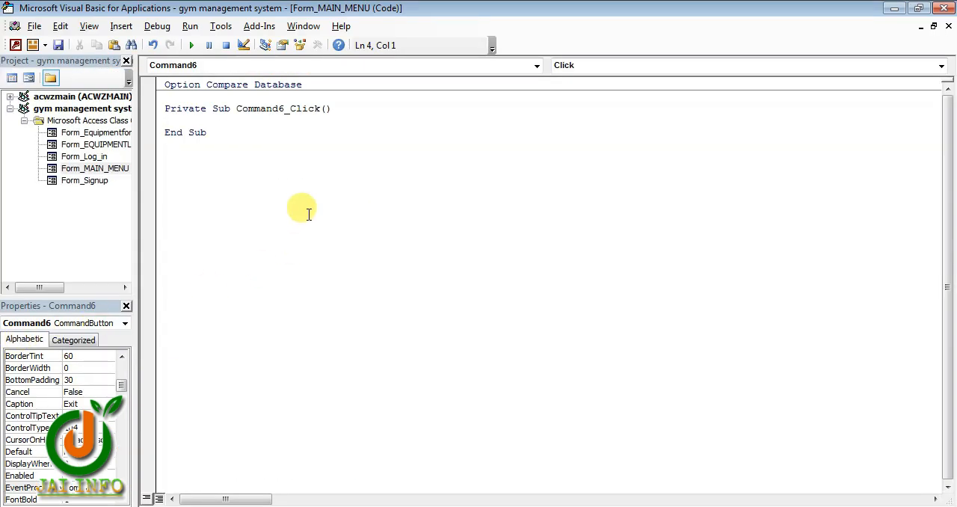
pyautogui.hotkey('ctrl', 'v')
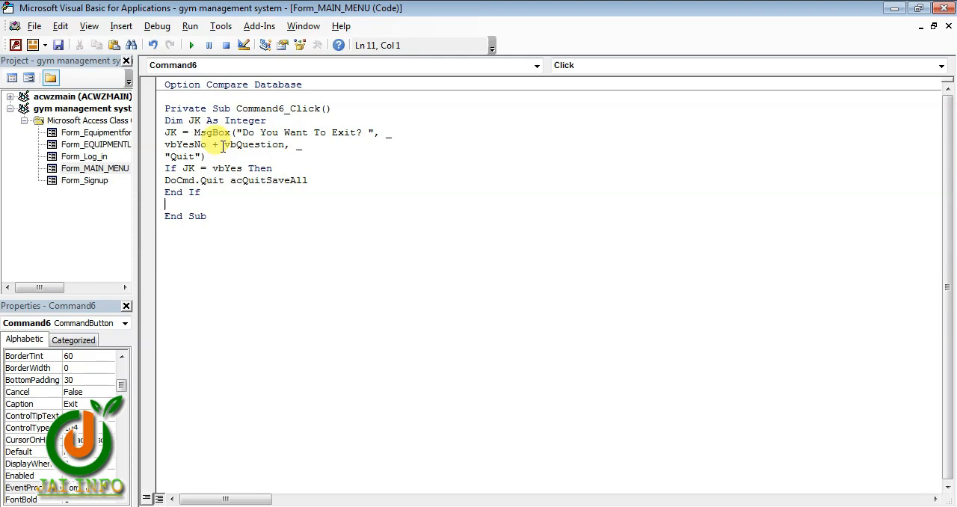
pyautogui.click(946, 9)
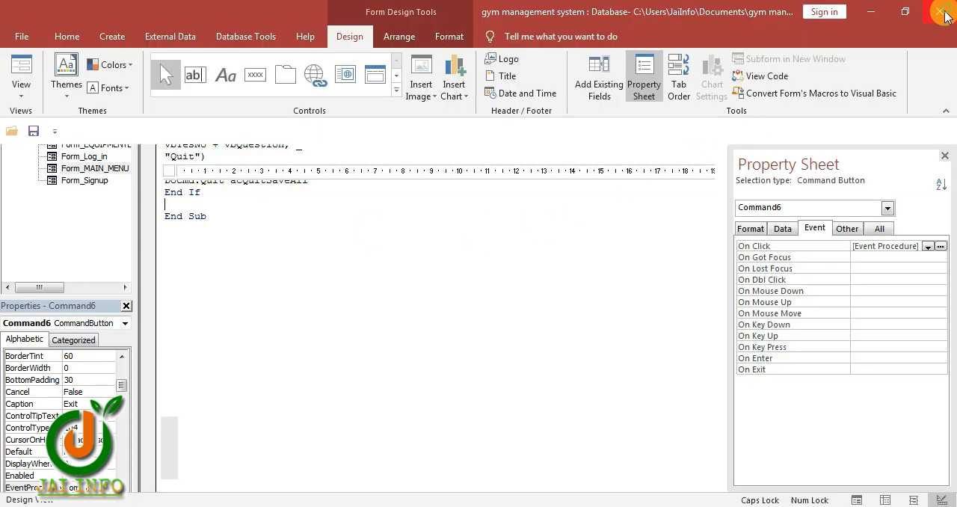
# Set the On Click event of MAIN_MENU's Log Out button to [Event Procedure] and open its code
pyautogui.click(567, 341)
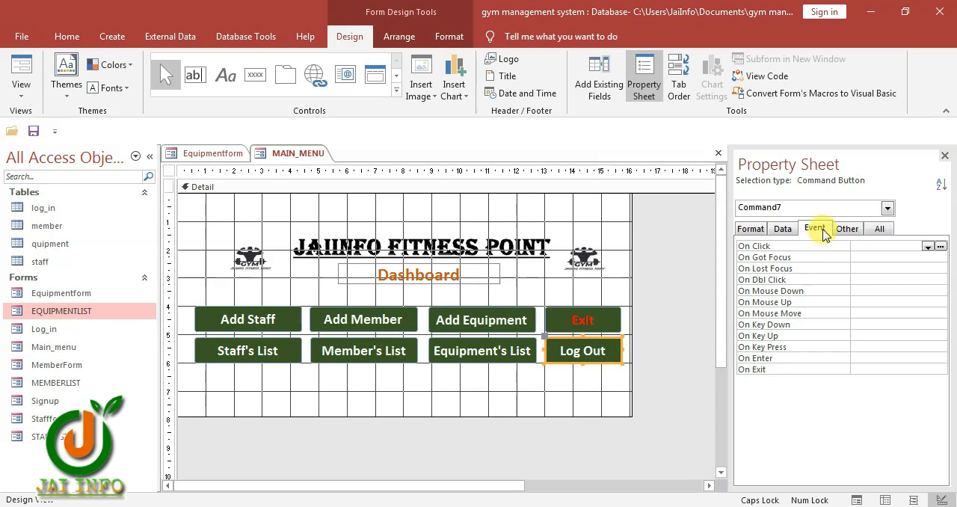
pyautogui.click(928, 246)
pyautogui.click(926, 257)
pyautogui.click(940, 246)
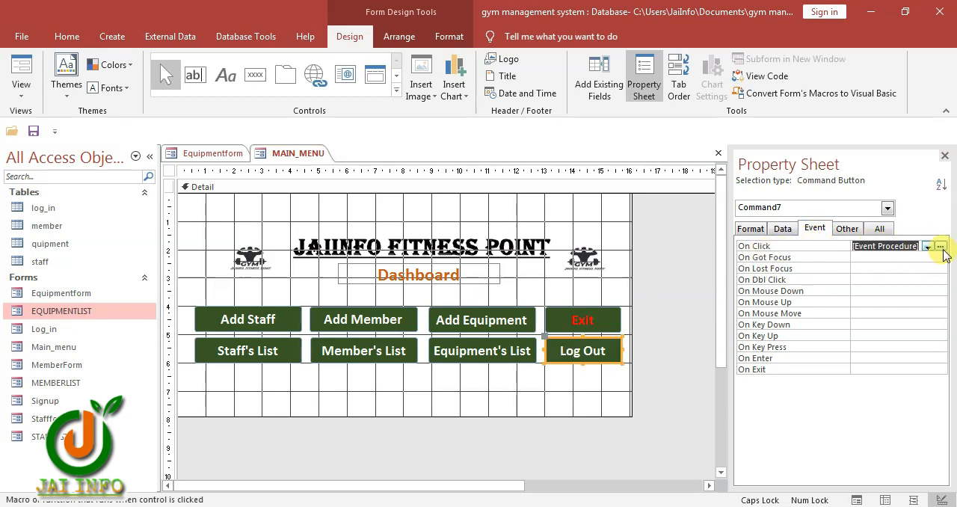
# Copy the LOGOUT button code from the Notepad notes and paste it into the Log Out button's click procedure
pyautogui.click(211, 263)
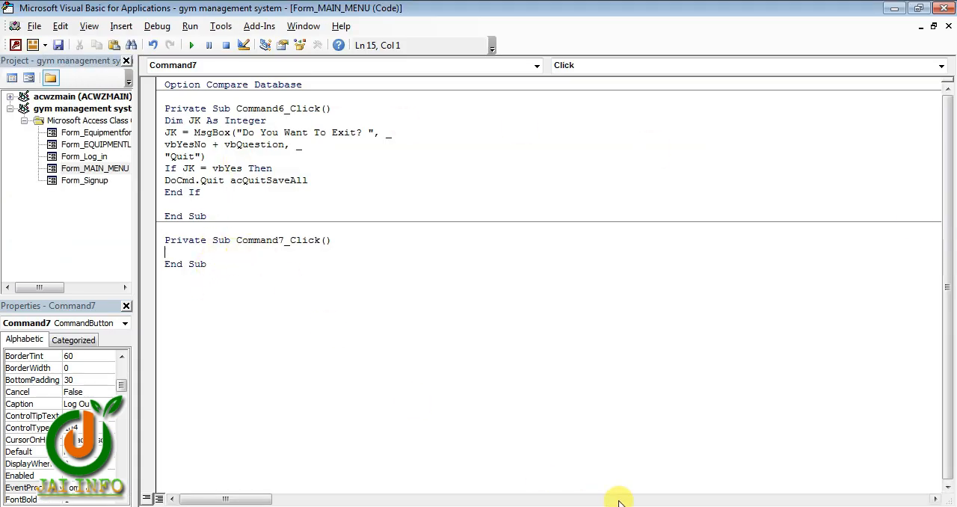
pyautogui.click(173, 503)
pyautogui.click(321, 392)
pyautogui.scroll(-7, 316, 384)
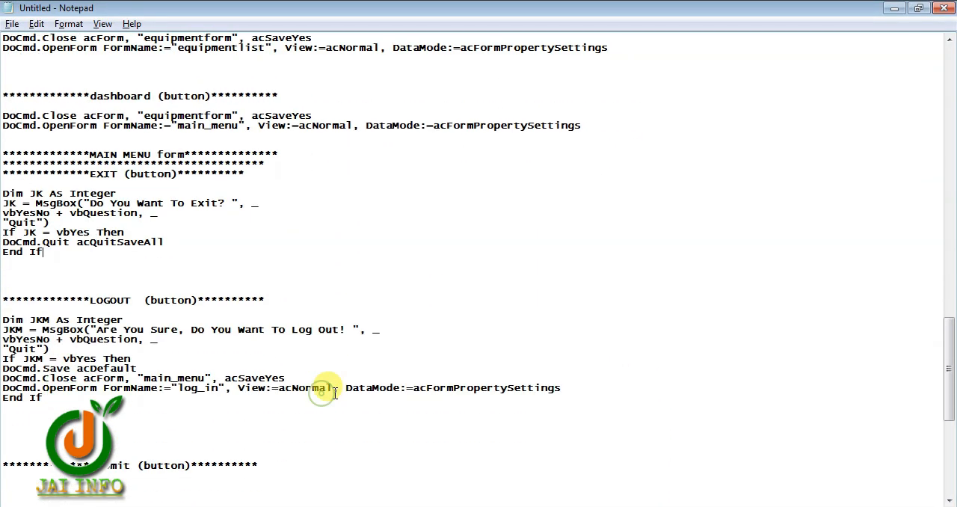
pyautogui.moveTo(171, 351); pyautogui.dragTo(2, 261)
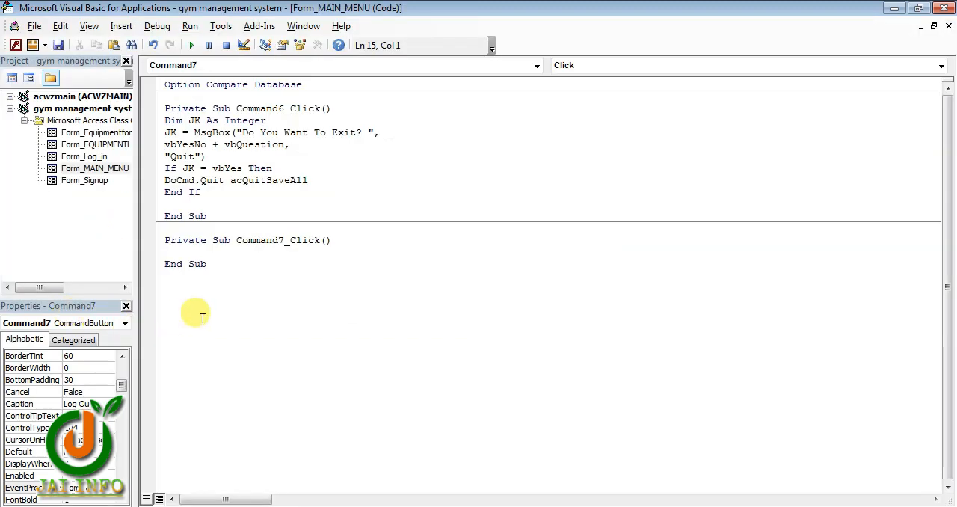
pyautogui.write('Dim JKM As Integer JKM = MsgBox("Are You Sure, Do You Want To Log Out! ", _ vbYesNo + vbQuestion, _ "Quit") If JKM = vbYes Then DoCmd.Save acDefault DoCmd.Close acForm, "main_menu", acSaveYes DoCmd.OpenForm FormName:="log_in", View:=acNormal, DataMode:=acFormPropertySettings End If')
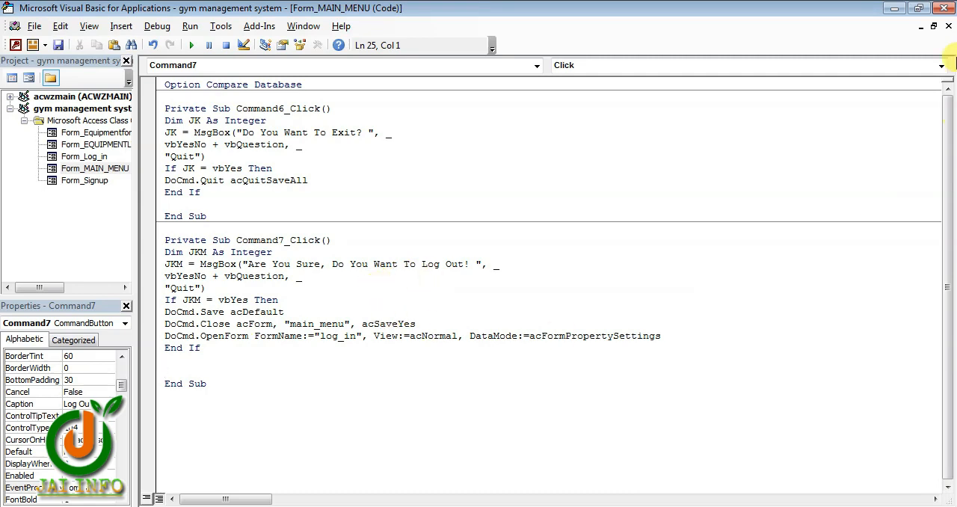
# Close the code editor, test the GOTO EQUIPMENT button on EQUIPMENTLIST and switch the opened Equipmentform to Design View
pyautogui.click(943, 10)
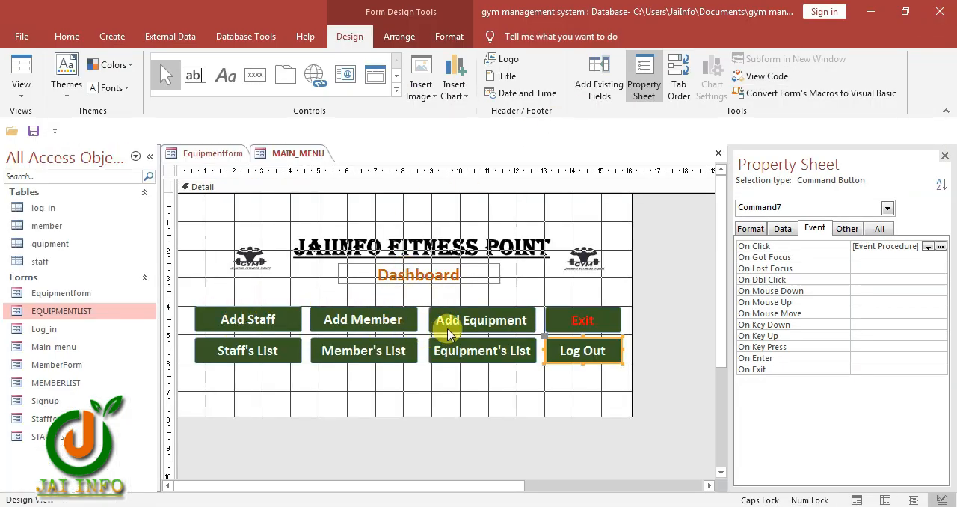
pyautogui.click(254, 322)
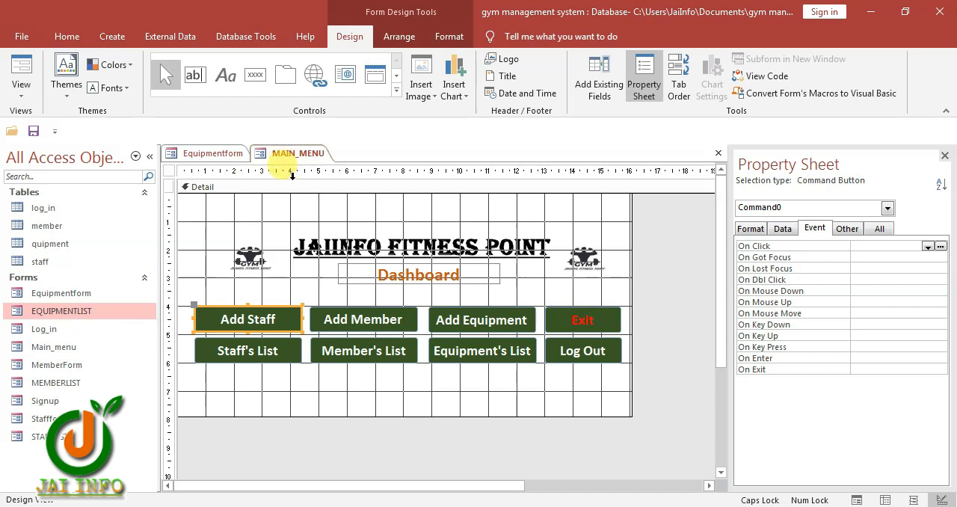
pyautogui.rightClick(75, 311)
pyautogui.doubleClick(75, 311)
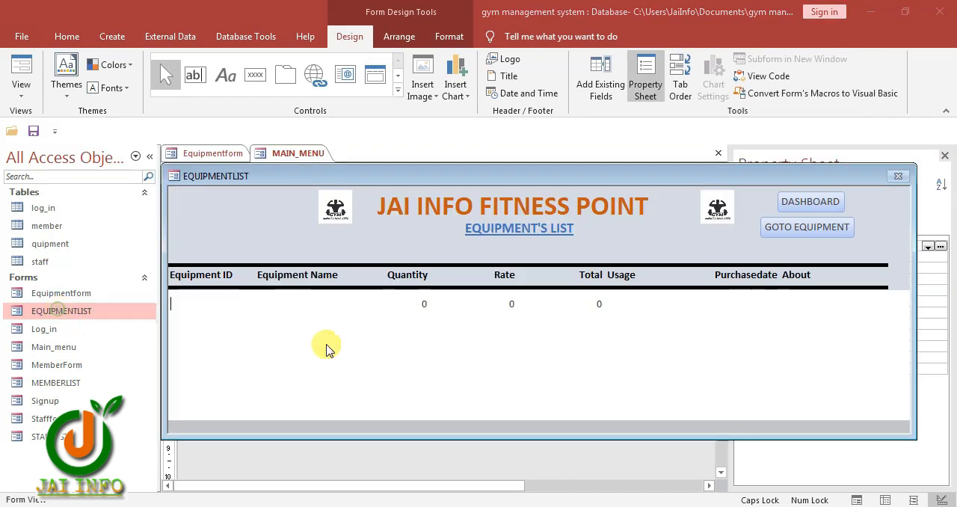
pyautogui.click(811, 229)
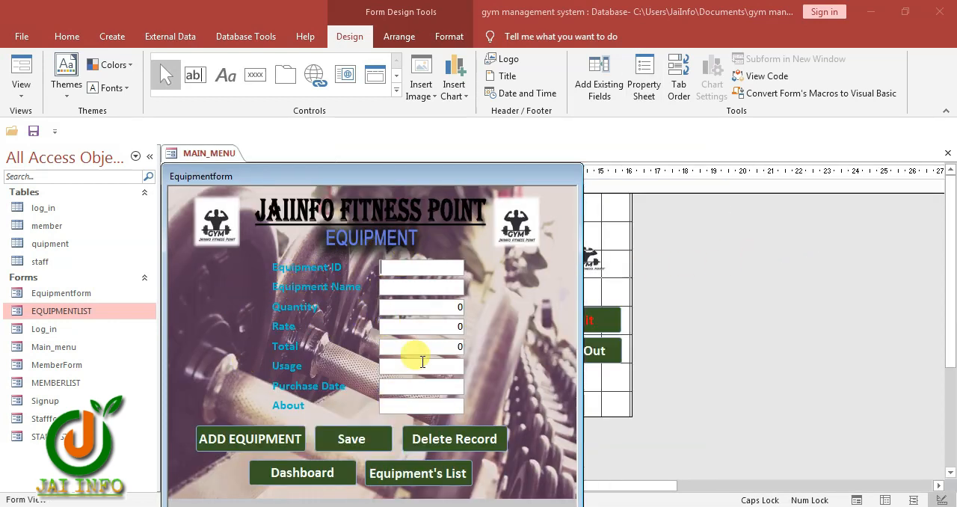
pyautogui.rightClick(522, 320)
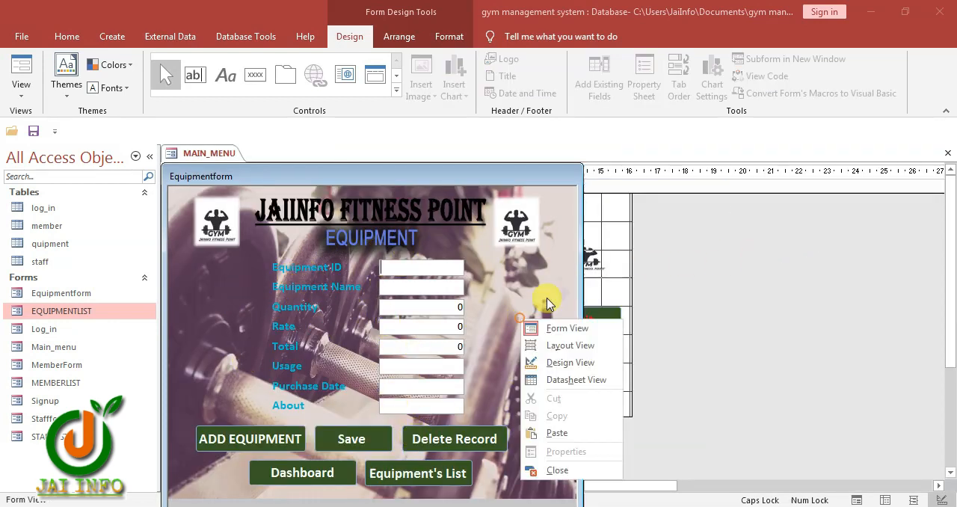
pyautogui.click(567, 363)
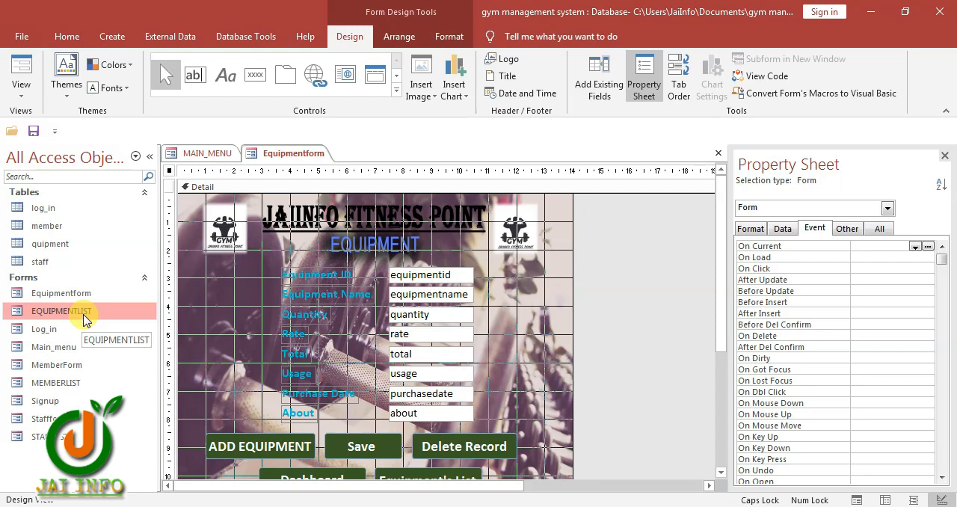
# In Design View, set EQUIPMENTLIST's Default View to Continuous Forms and shrink its Detail section to the field row and its Form Footer
pyautogui.rightClick(84, 319)
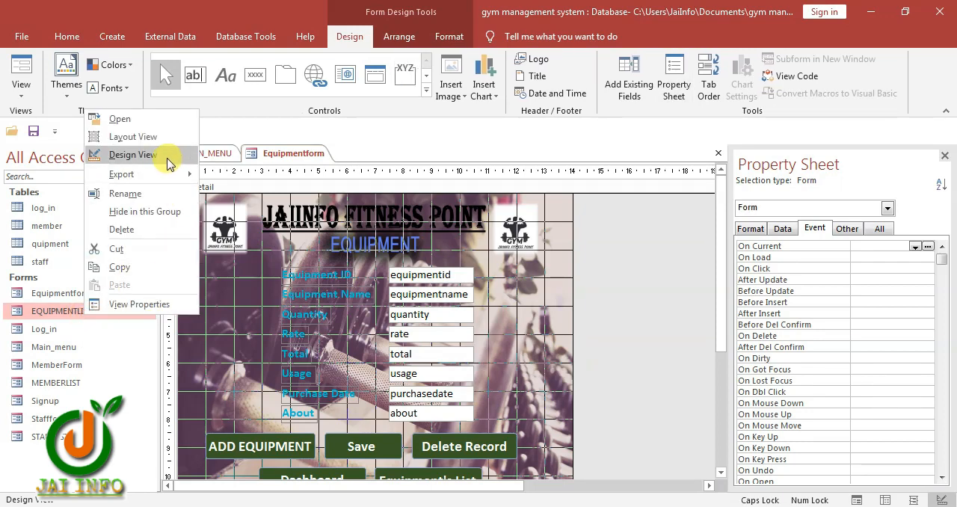
pyautogui.click(166, 155)
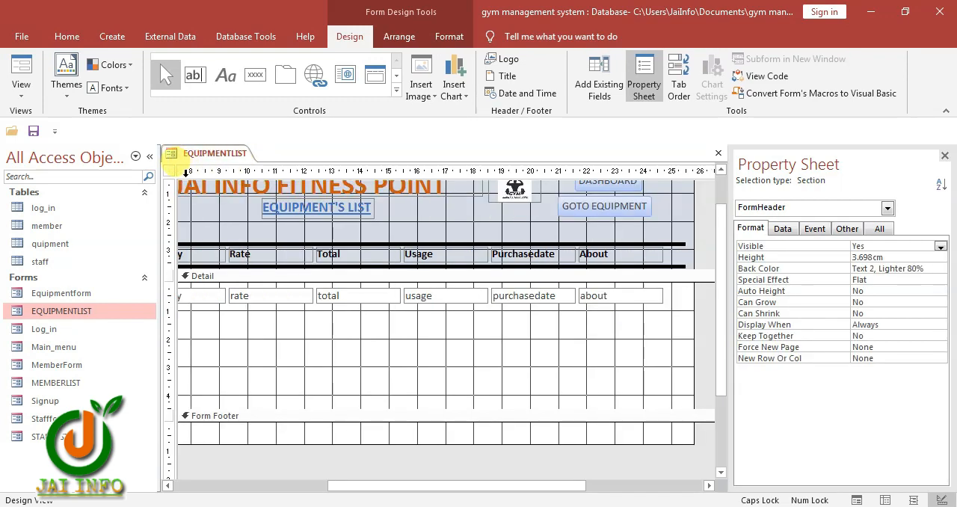
pyautogui.click(169, 172)
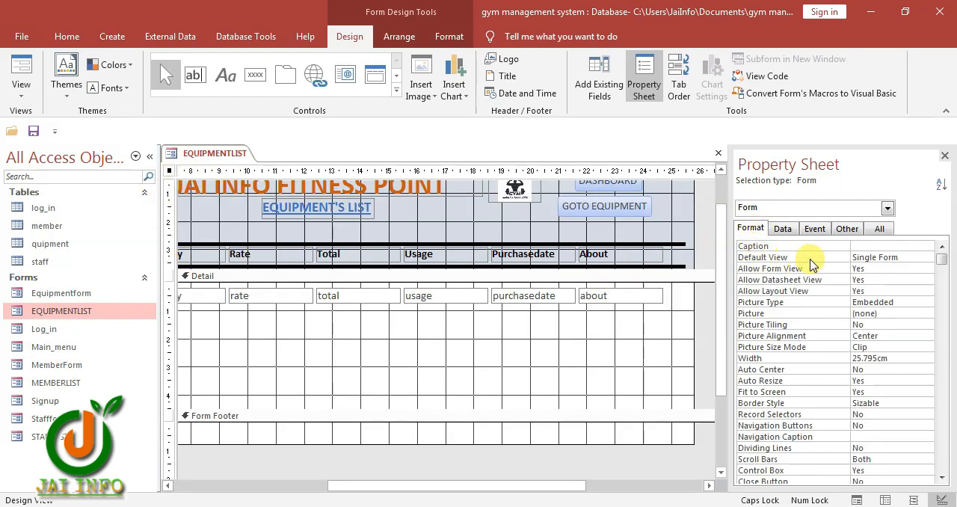
pyautogui.click(767, 258)
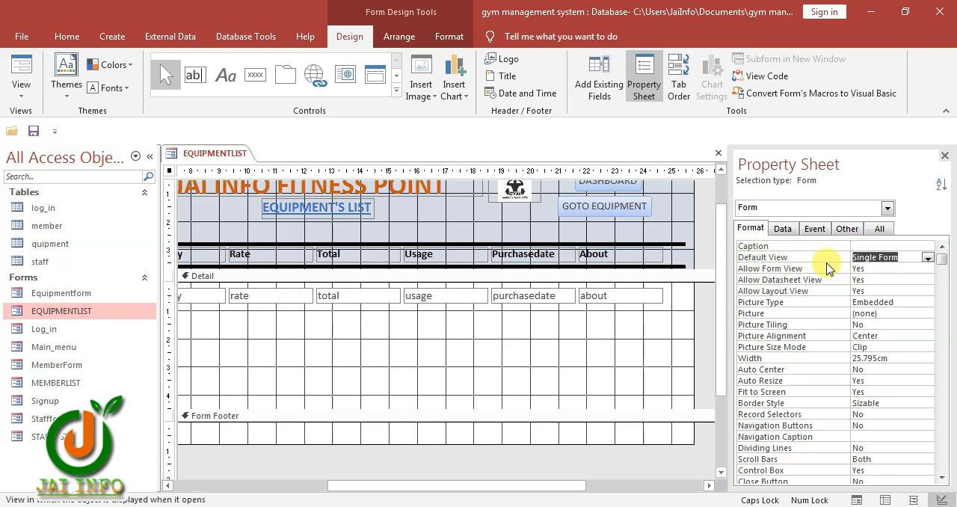
pyautogui.click(926, 259)
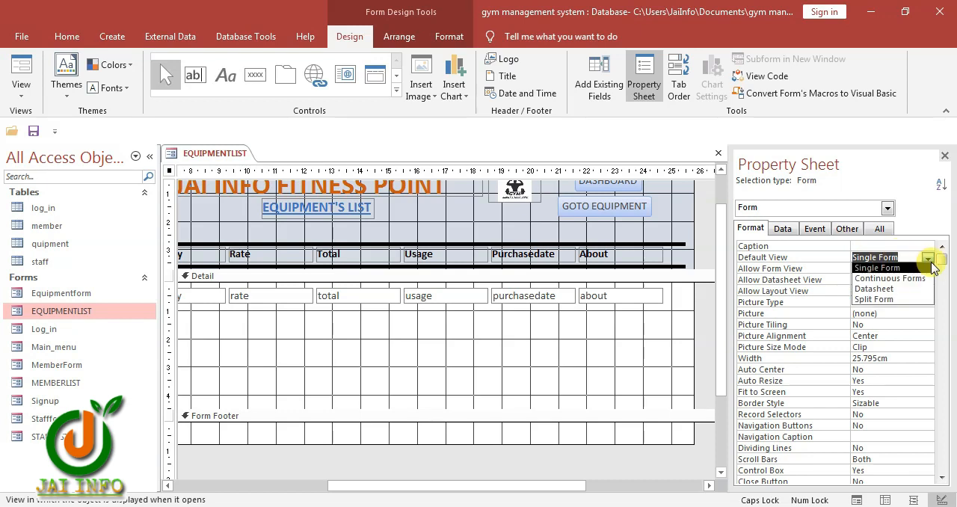
pyautogui.click(890, 278)
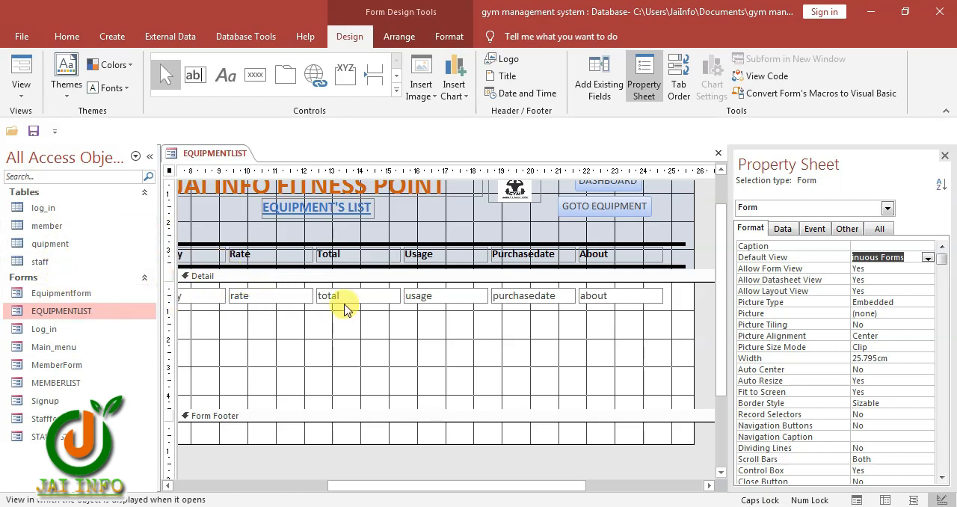
pyautogui.moveTo(299, 408); pyautogui.dragTo(296, 307)
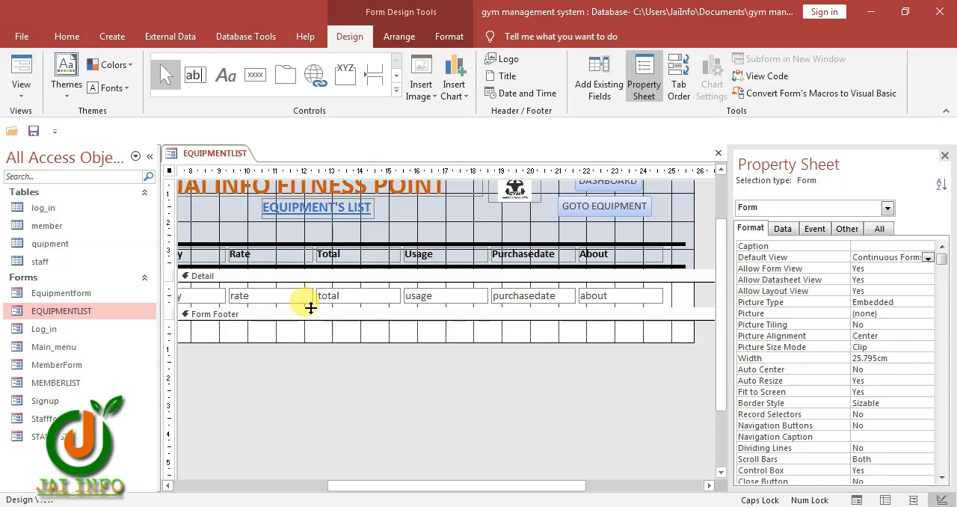
pyautogui.moveTo(315, 343); pyautogui.dragTo(325, 322)
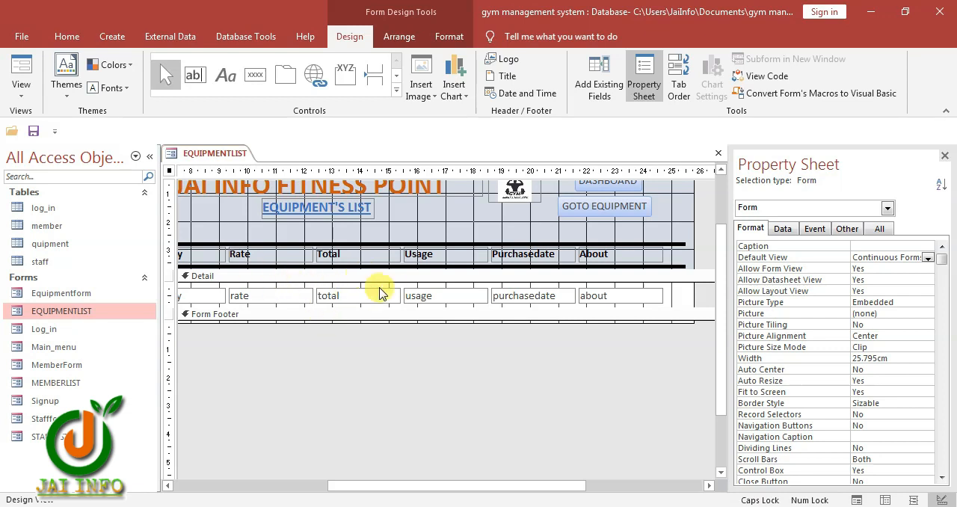
# Open MEMBERLIST in Design View and set the form's Default View to Continuous Forms
pyautogui.rightClick(54, 381)
pyautogui.click(82, 223)
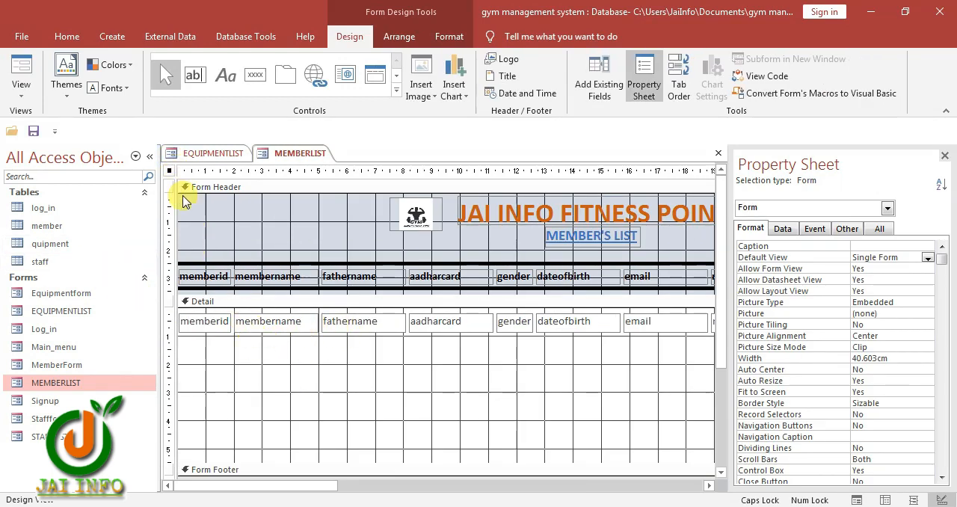
pyautogui.click(751, 259)
pyautogui.click(925, 257)
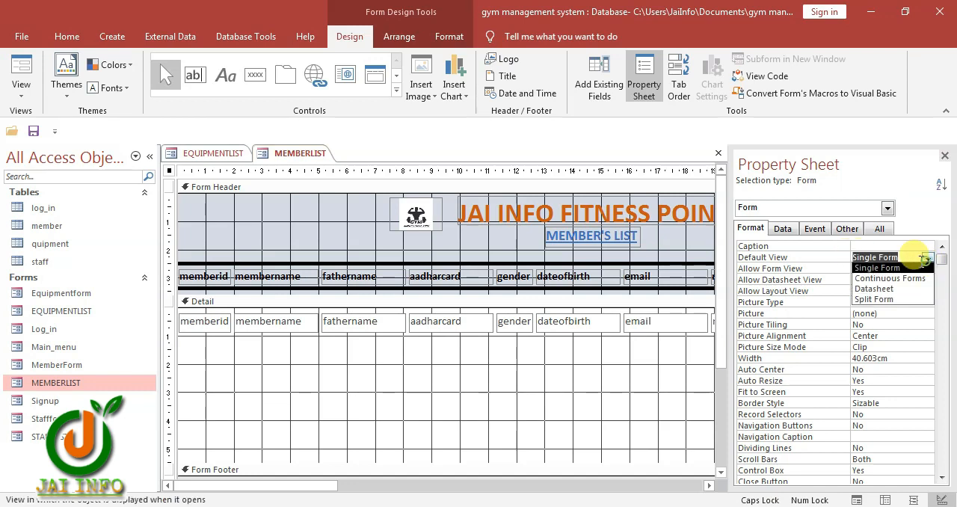
pyautogui.click(878, 278)
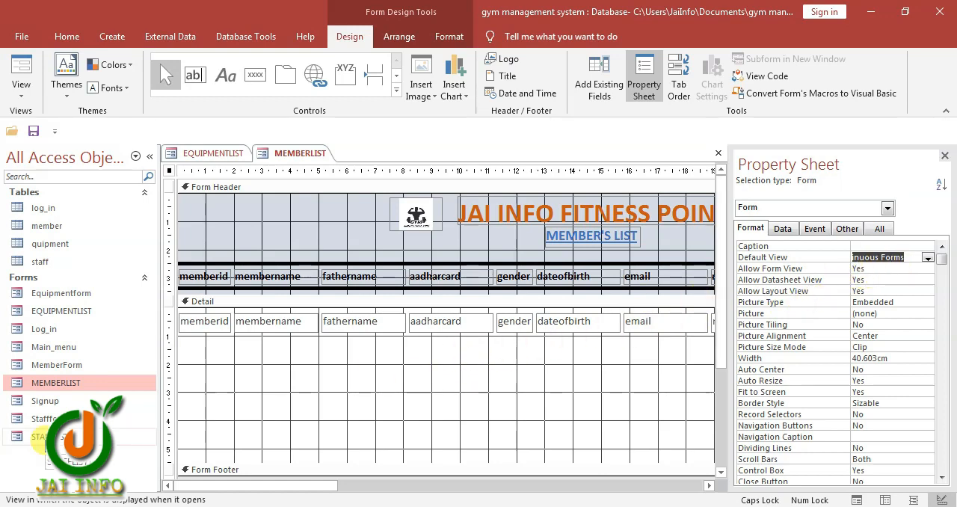
# Open STAFFLIST in Design View and set the form's Default View to Continuous Forms
pyautogui.rightClick(48, 436)
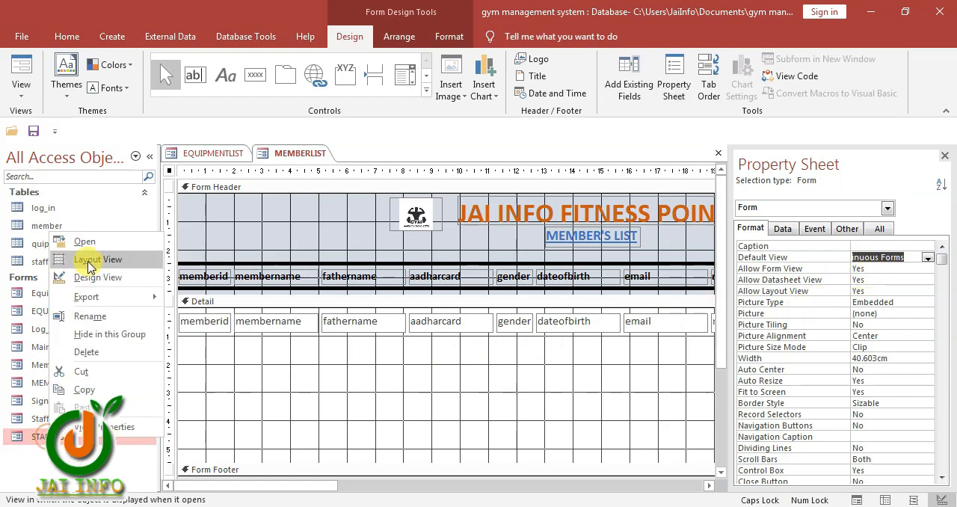
pyautogui.click(96, 275)
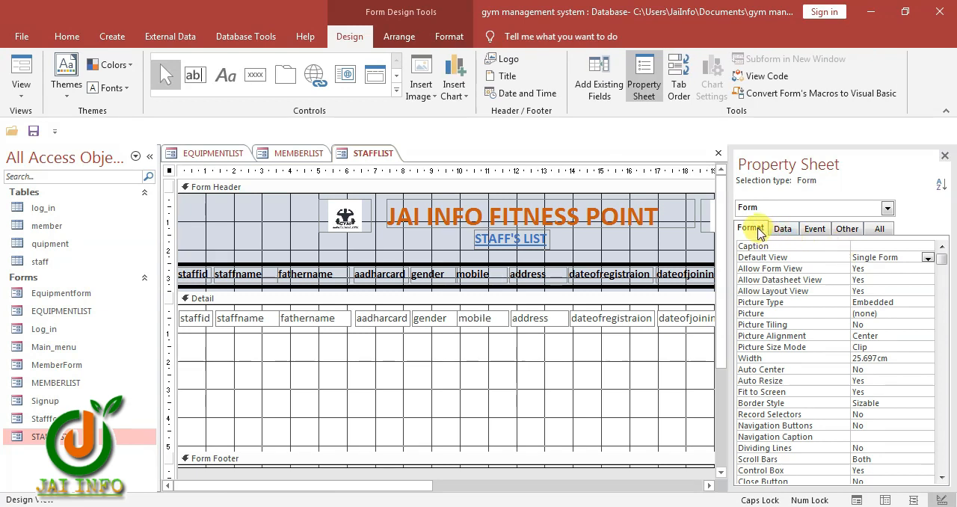
pyautogui.click(757, 259)
pyautogui.click(926, 258)
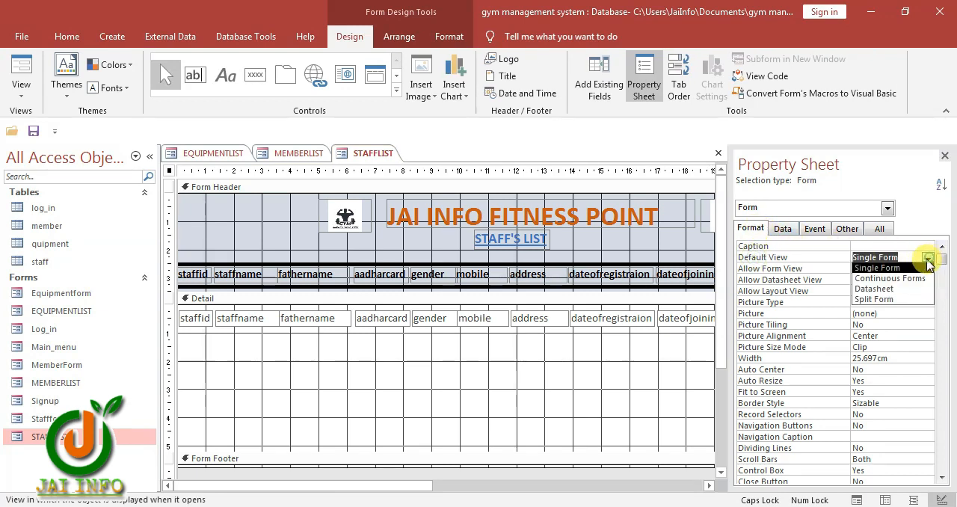
pyautogui.click(904, 278)
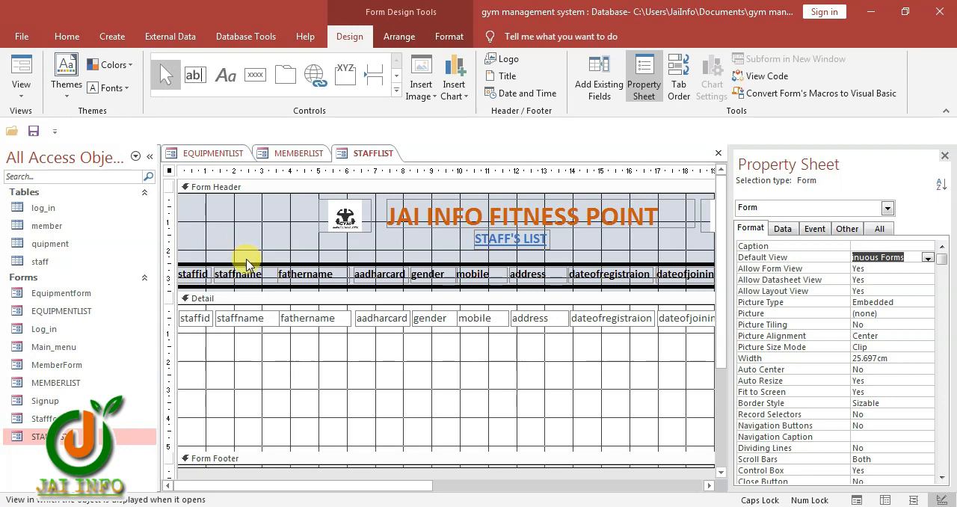
# Close the STAFFLIST, MEMBERLIST and EQUIPMENTLIST forms, saving the design changes
pyautogui.hotkey('ctrl', 'w')
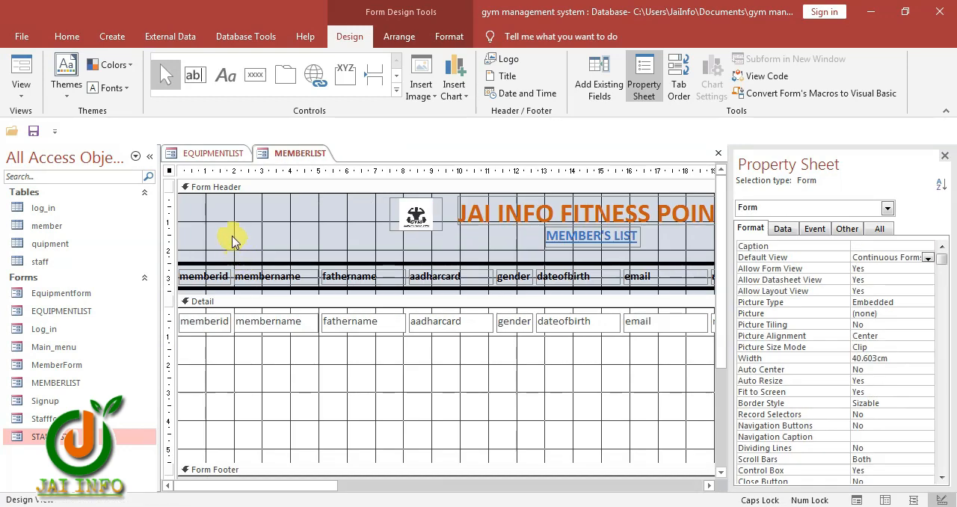
pyautogui.hotkey('ctrl', 'w')
pyautogui.hotkey('ctrl', 'w')
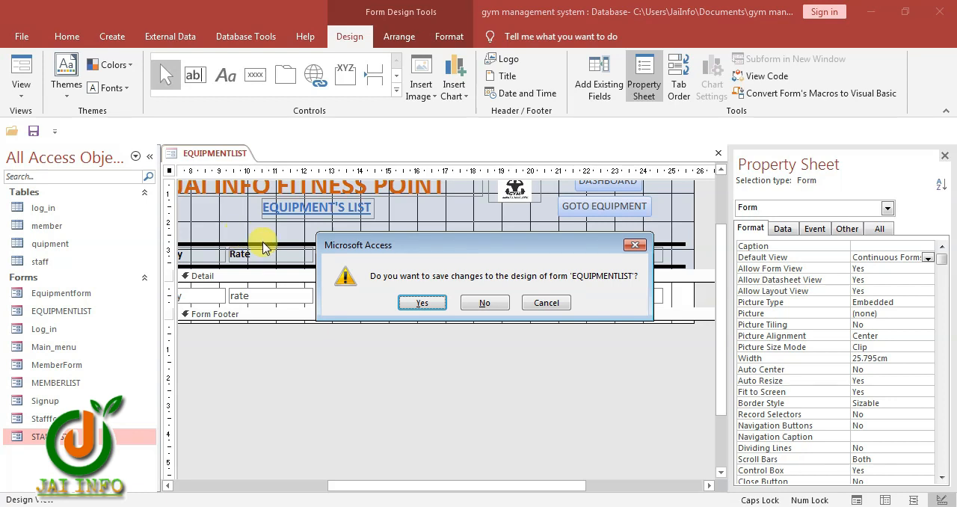
pyautogui.click(424, 303)
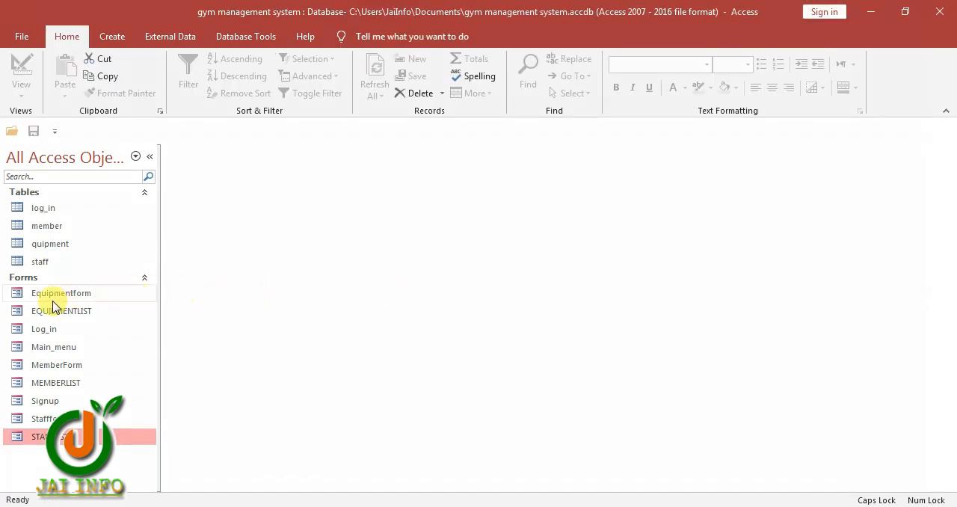
# Open the Main_menu form in Design View
pyautogui.click(64, 296)
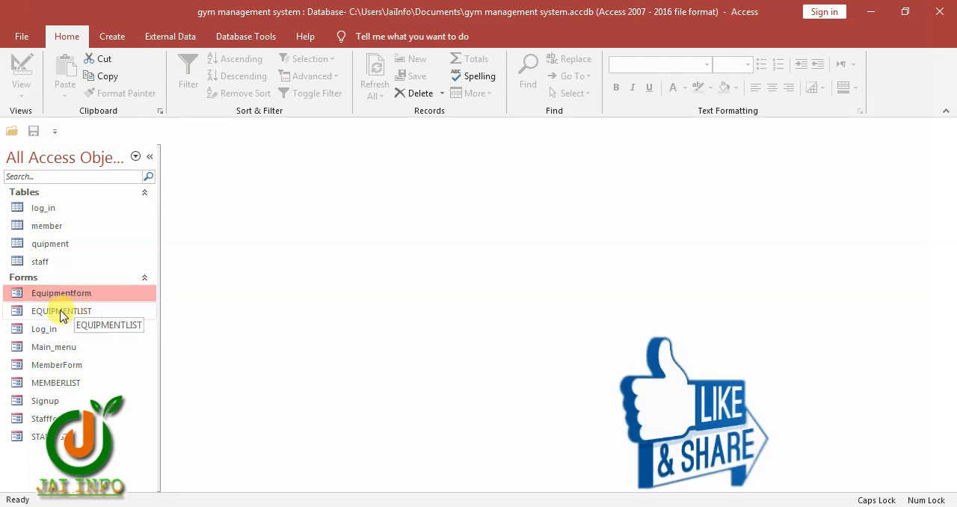
pyautogui.click(60, 311)
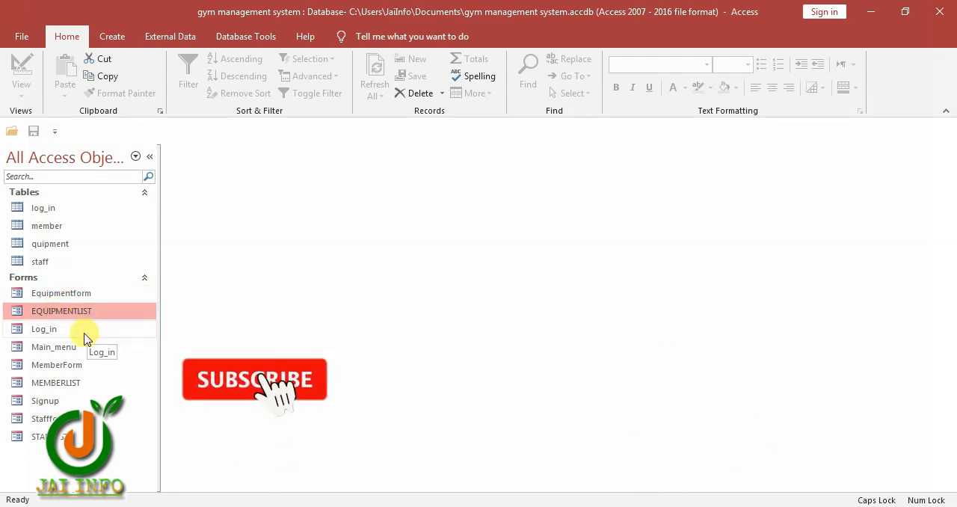
pyautogui.click(82, 331)
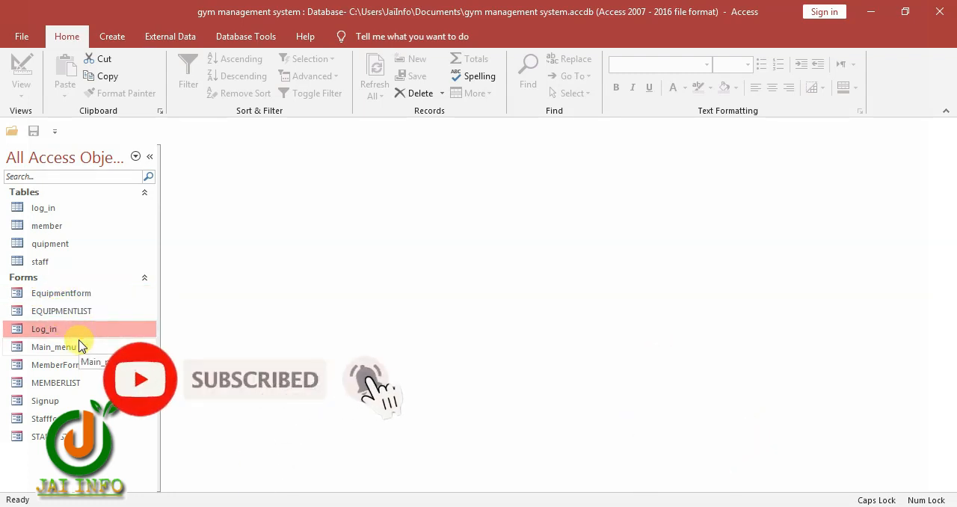
pyautogui.click(74, 354)
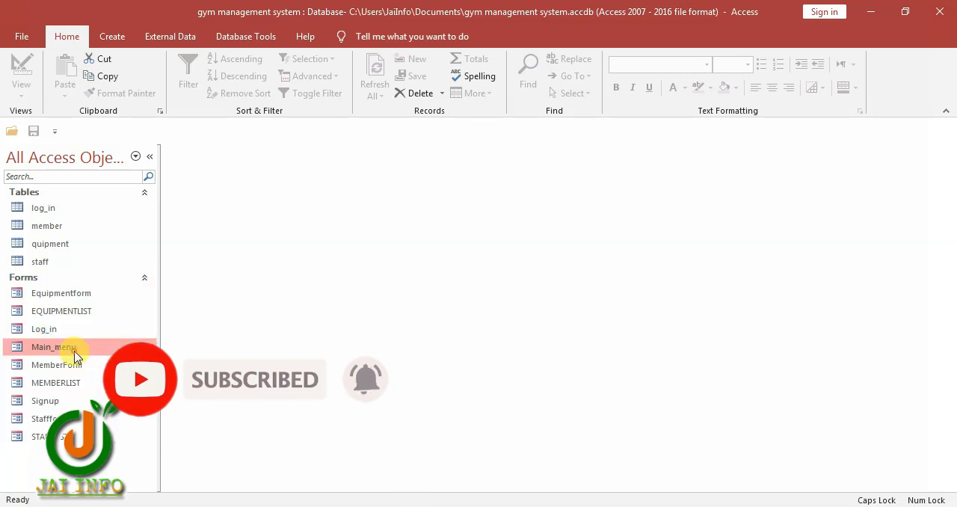
pyautogui.rightClick(74, 355)
pyautogui.click(117, 190)
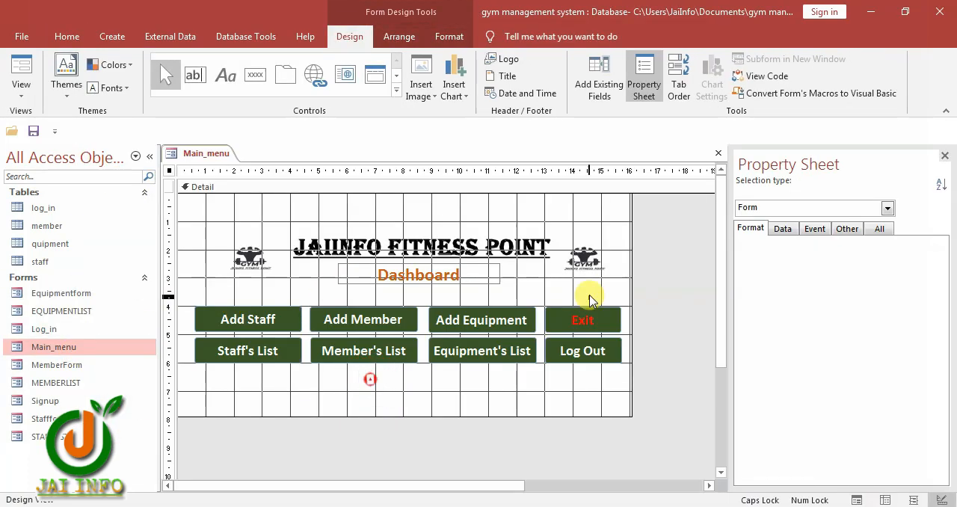
# Set the On Click event of Main_menu's Add Staff button to [Event Procedure] and open its code
pyautogui.moveTo(586, 289); pyautogui.dragTo(577, 373)
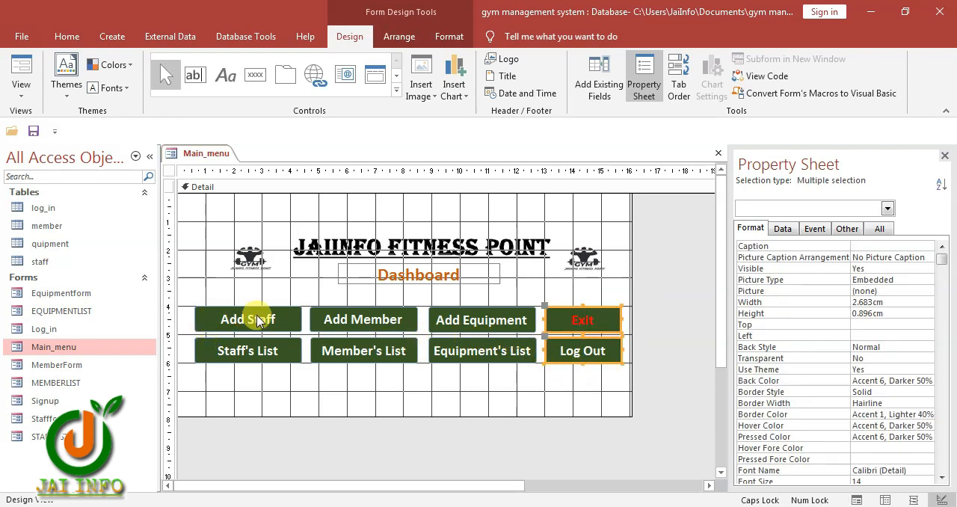
pyautogui.moveTo(263, 294); pyautogui.dragTo(483, 367)
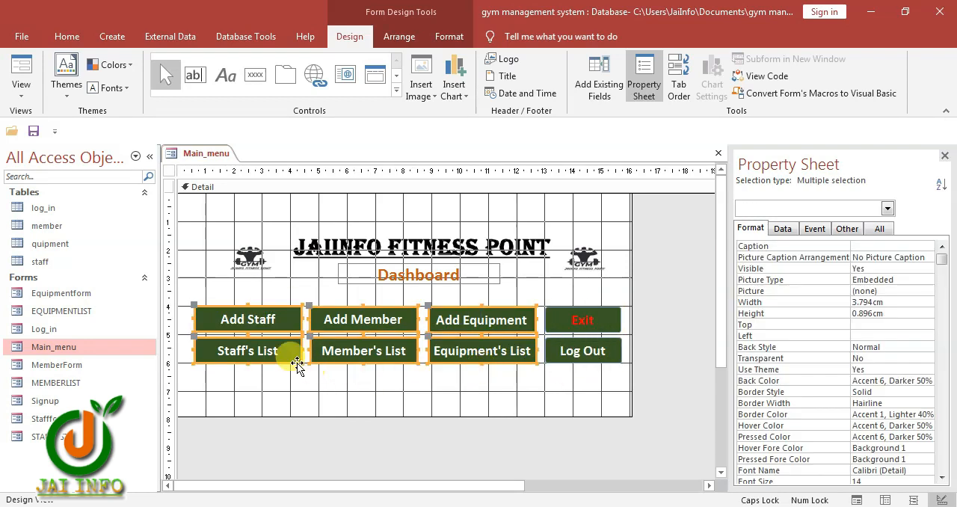
pyautogui.click(252, 301)
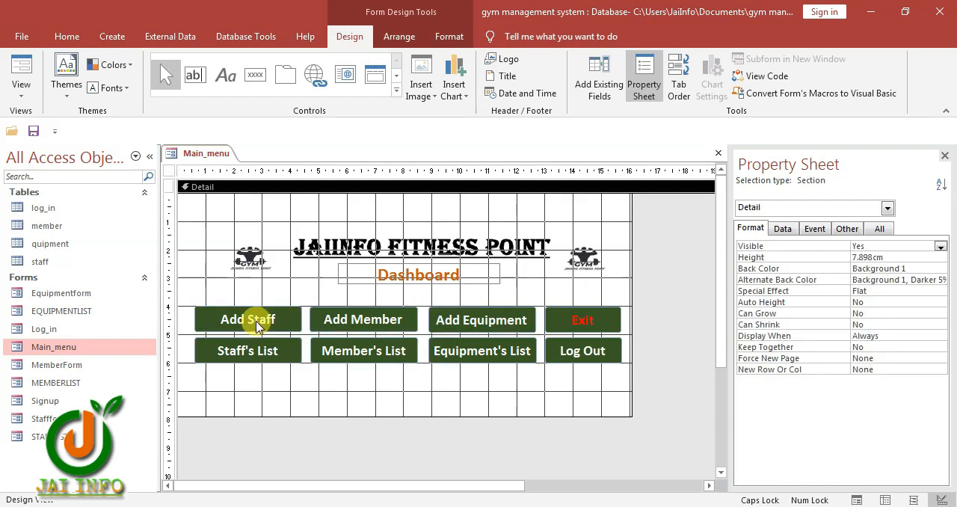
pyautogui.click(254, 327)
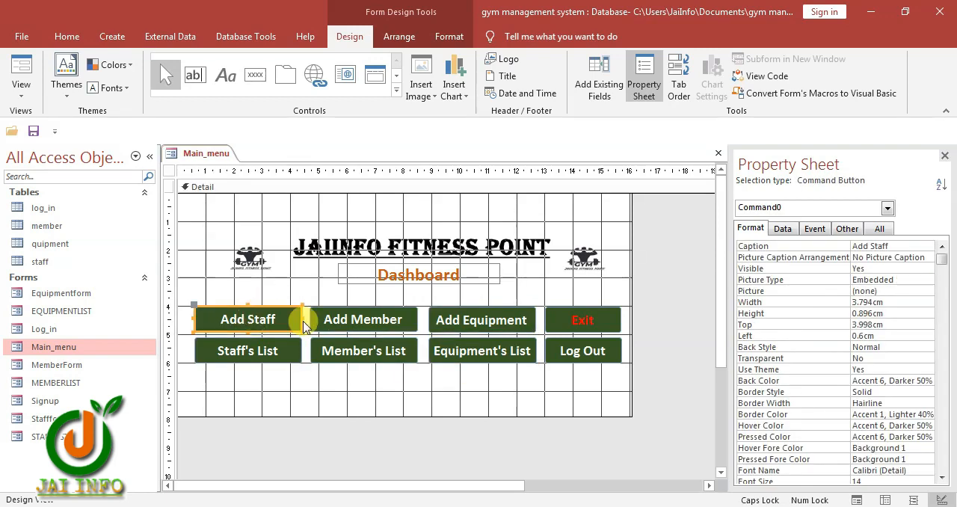
pyautogui.click(814, 229)
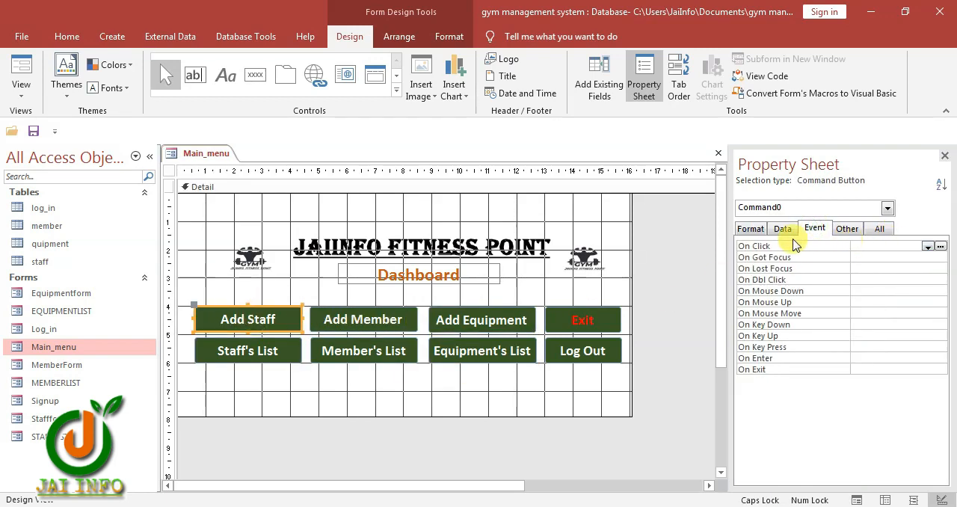
pyautogui.click(928, 246)
pyautogui.click(909, 257)
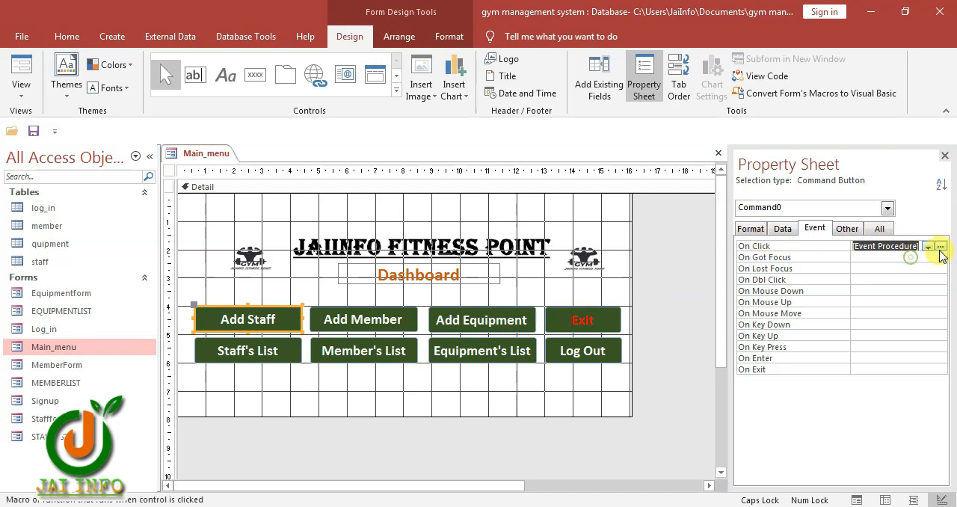
pyautogui.click(940, 246)
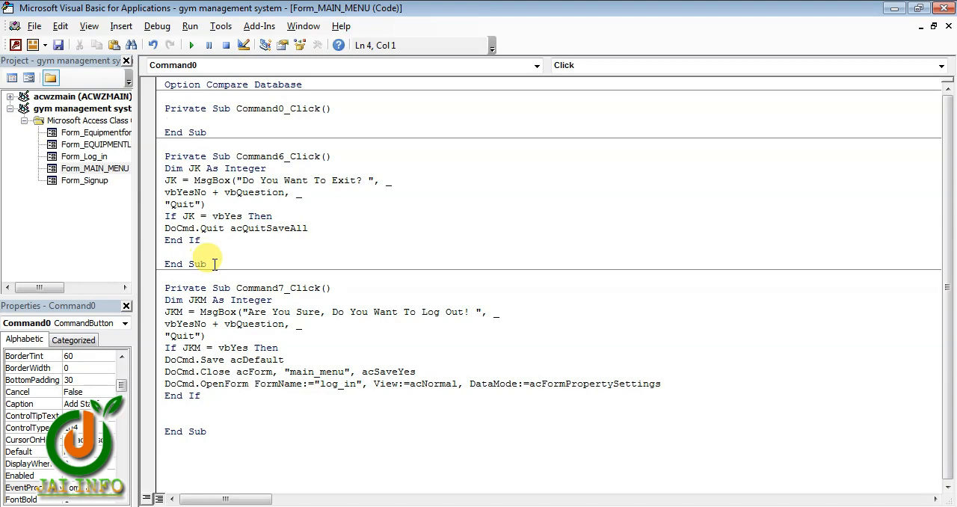
# Copy the dashboard button's two DoCmd lines from the Notepad code notes and paste them into the Add Staff button's click procedure
pyautogui.click(654, 506)
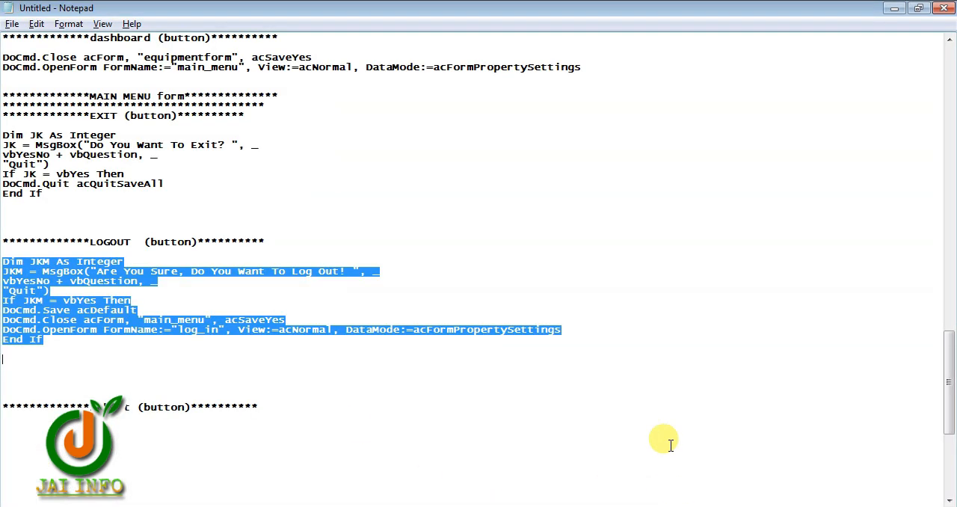
pyautogui.click(243, 170)
pyautogui.scroll(2, 269, 191)
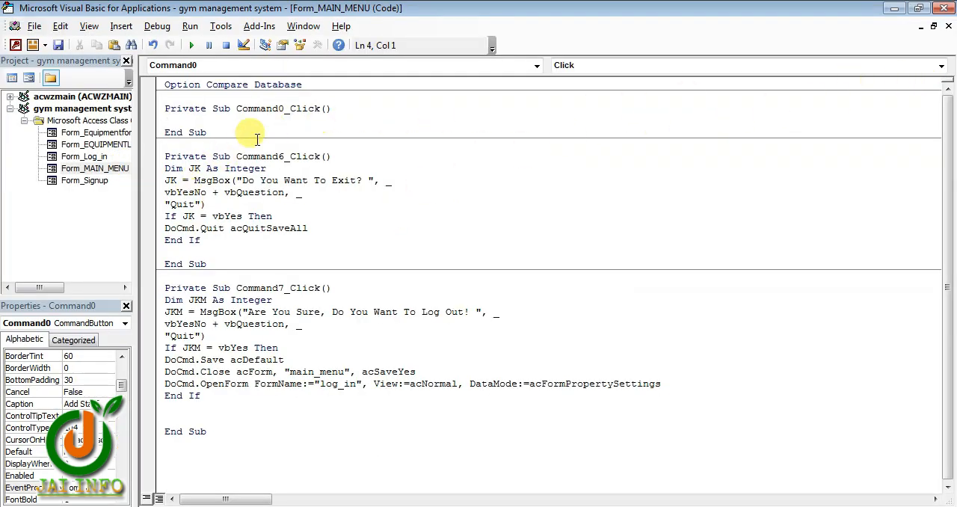
pyautogui.write('DoCmd.Close acForm, "equipmentform", acSaveYes DoCmd.OpenForm FormName:="main_menu", View:=acNormal, DataMode:=acFormPropertySettings')
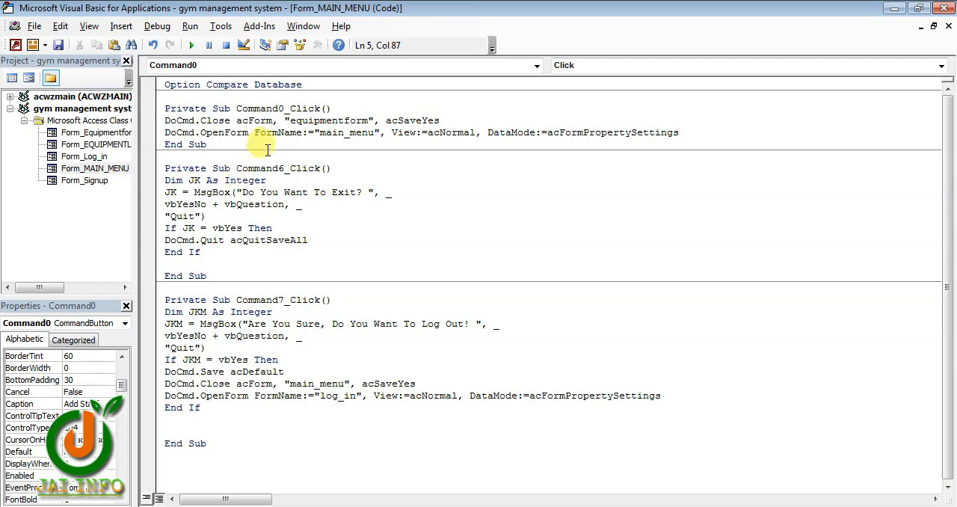
# Edit the Add Staff click code so it closes "main_menu" and opens "STAFFFORM"
pyautogui.moveTo(323, 15); pyautogui.dragTo(531, 94)
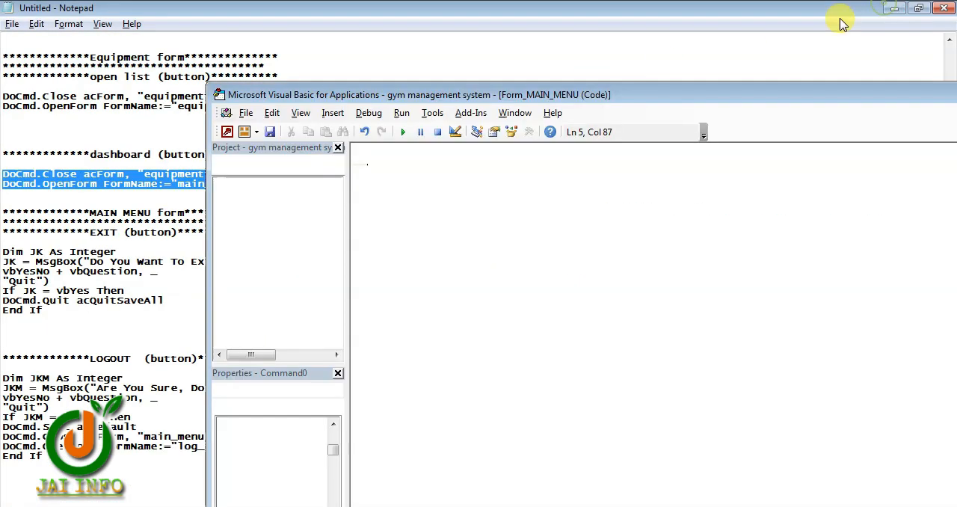
pyautogui.click(894, 8)
pyautogui.moveTo(294, 95); pyautogui.dragTo(583, 128)
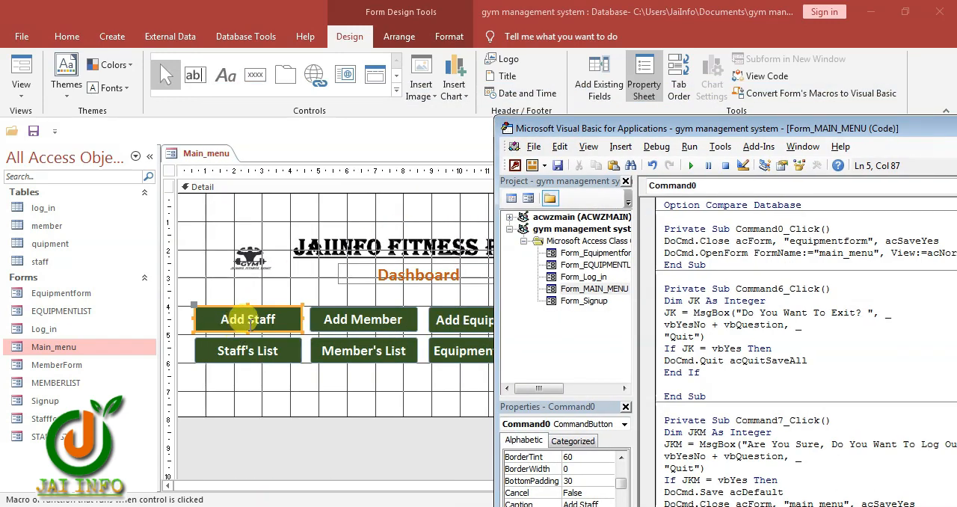
pyautogui.moveTo(796, 127); pyautogui.dragTo(705, 145)
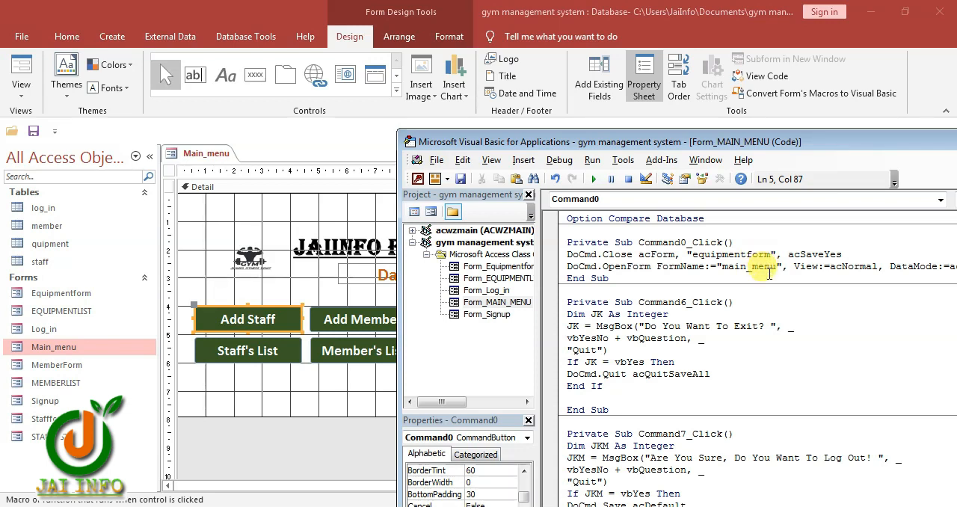
pyautogui.moveTo(776, 271); pyautogui.dragTo(729, 269)
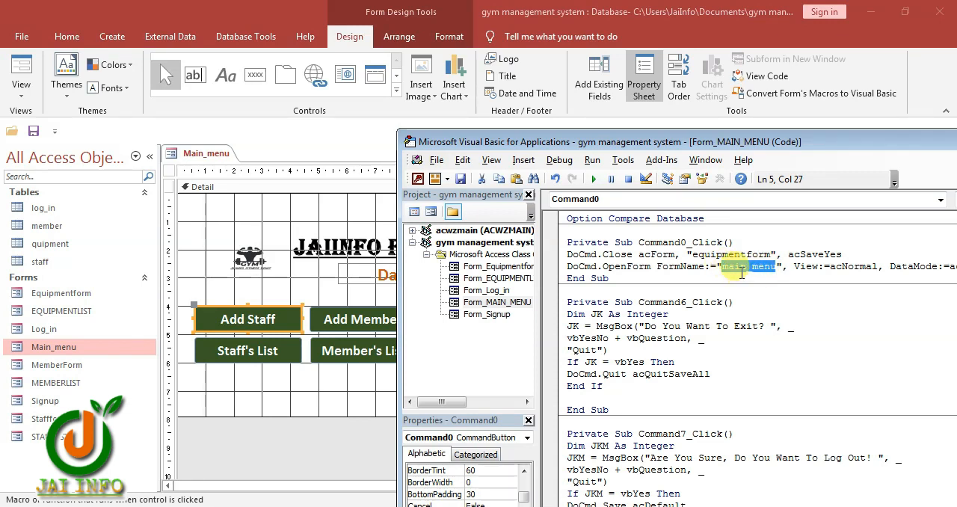
pyautogui.write('STAFF')
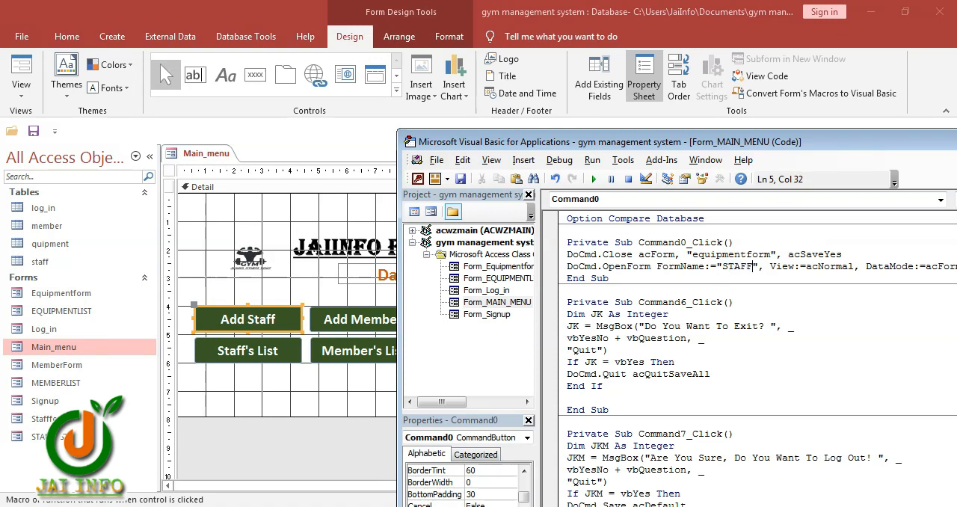
pyautogui.write('FORM')
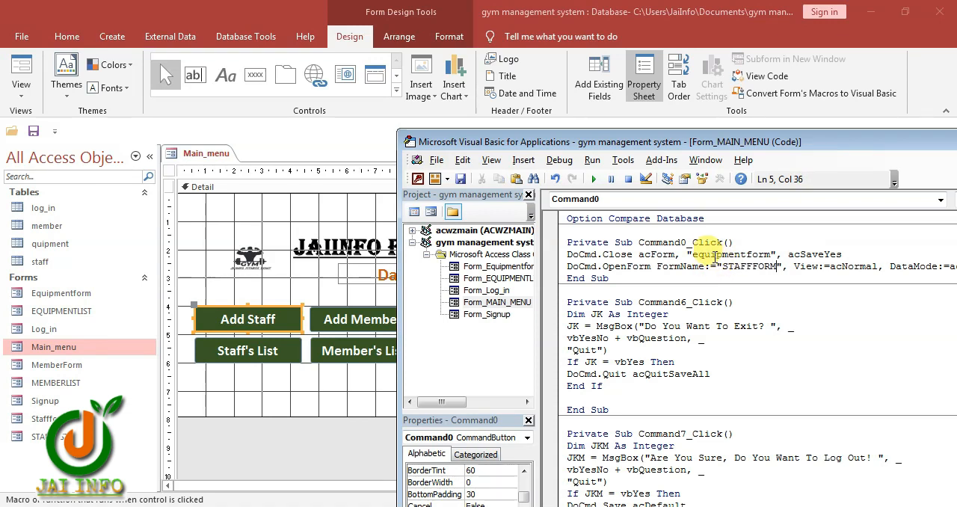
pyautogui.moveTo(692, 255); pyautogui.dragTo(763, 254)
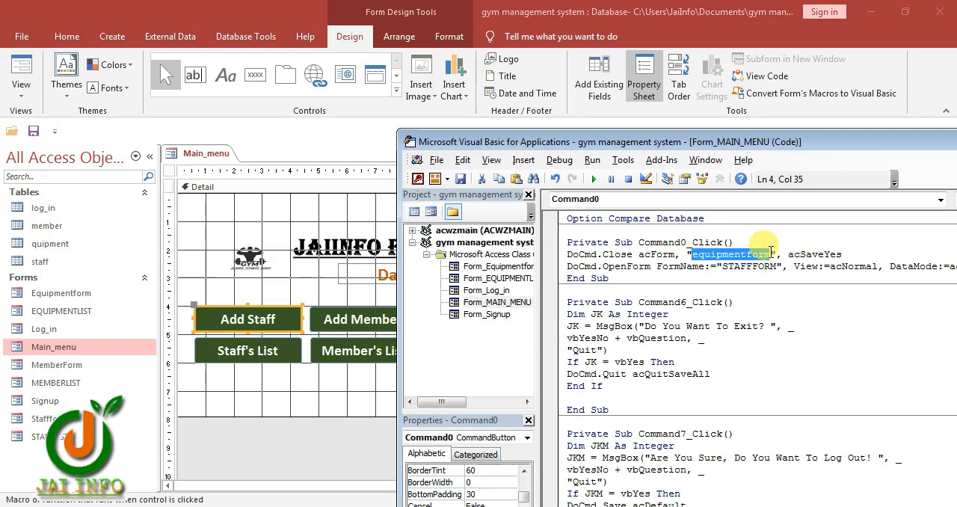
pyautogui.press('BackSpace')
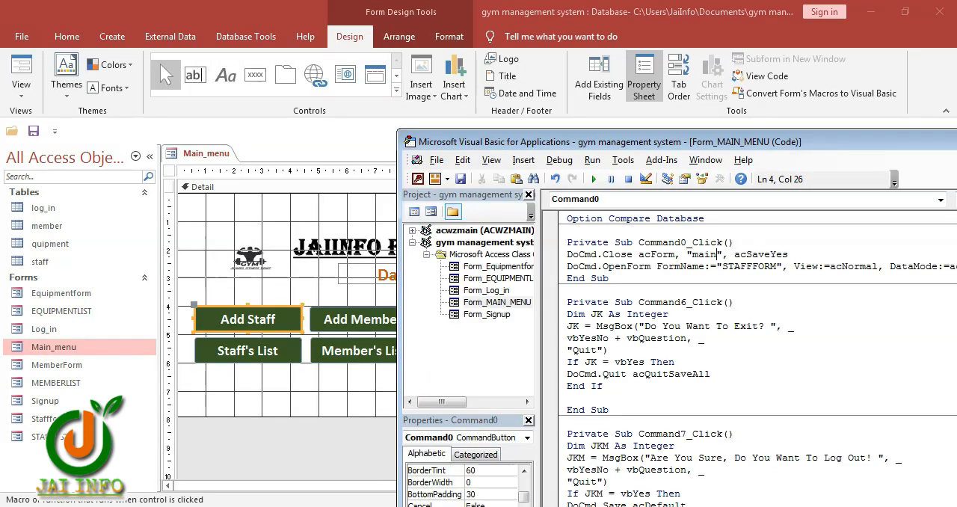
pyautogui.write('main_menu')
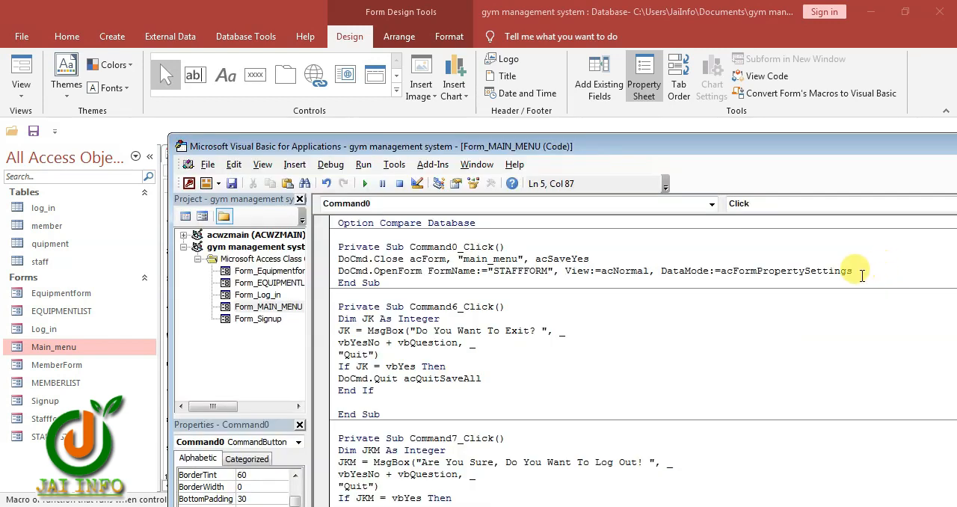
# Copy the two DoCmd lines of the Add Staff click procedure and close the code editor
pyautogui.moveTo(869, 272); pyautogui.dragTo(334, 261)
pyautogui.hotkey('ctrl', 'c')
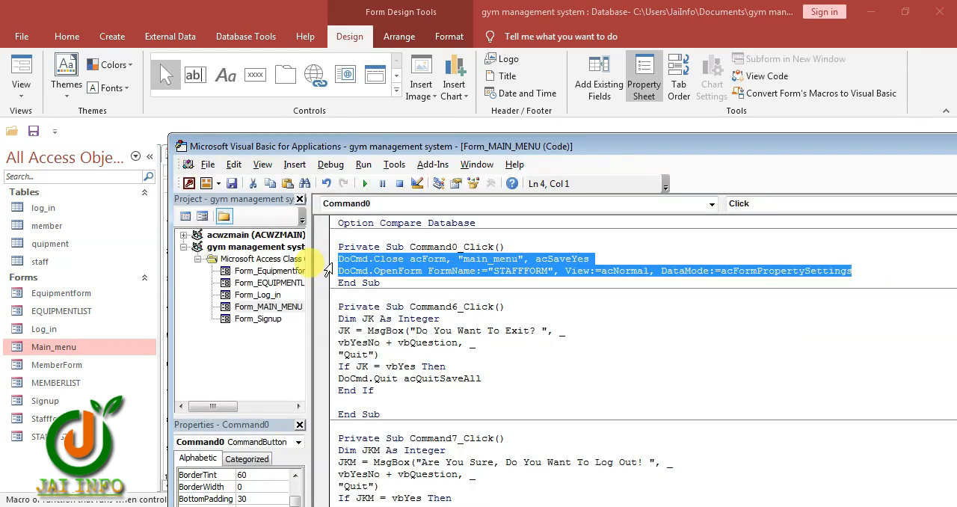
pyautogui.moveTo(793, 144); pyautogui.dragTo(593, 125)
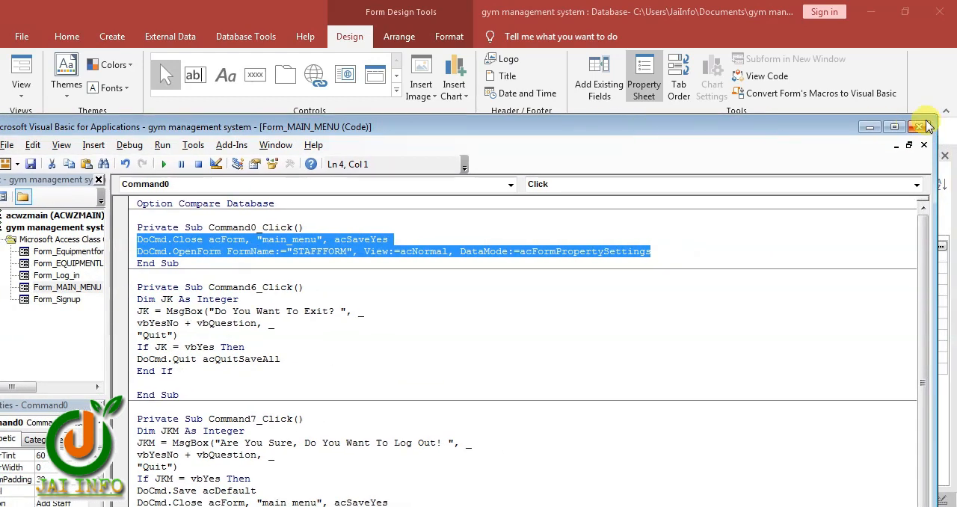
pyautogui.click(919, 126)
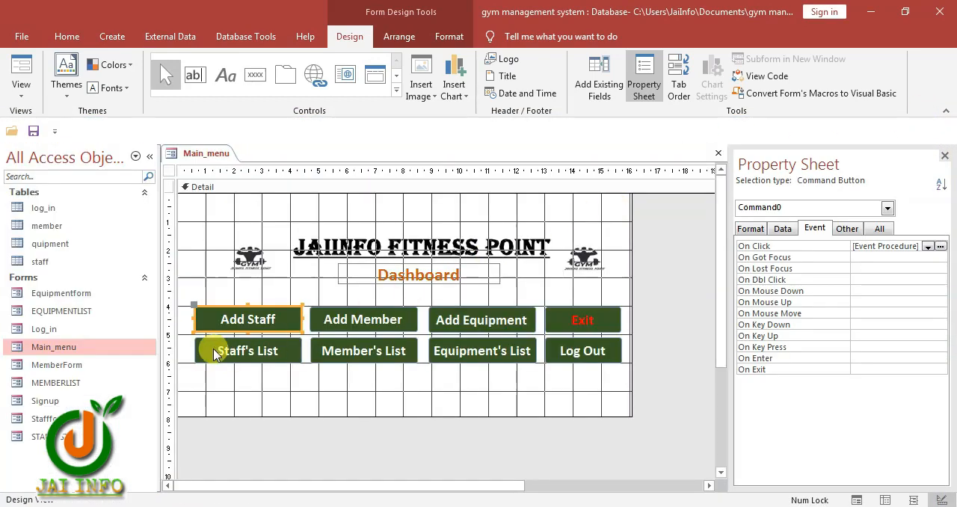
# Set the Staff's List button's On Click event to [Event Procedure] and paste the copied DoCmd lines into its code
pyautogui.click(254, 352)
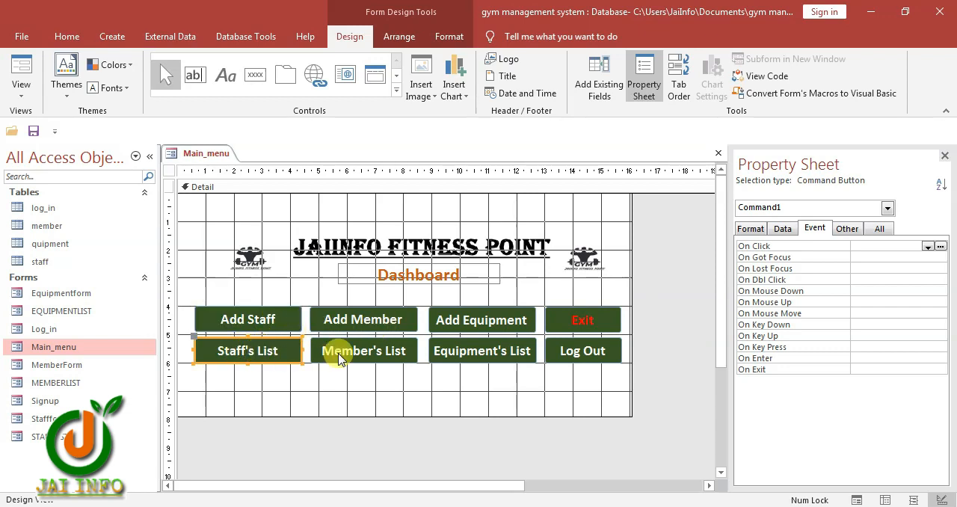
pyautogui.click(927, 247)
pyautogui.click(911, 257)
pyautogui.click(939, 246)
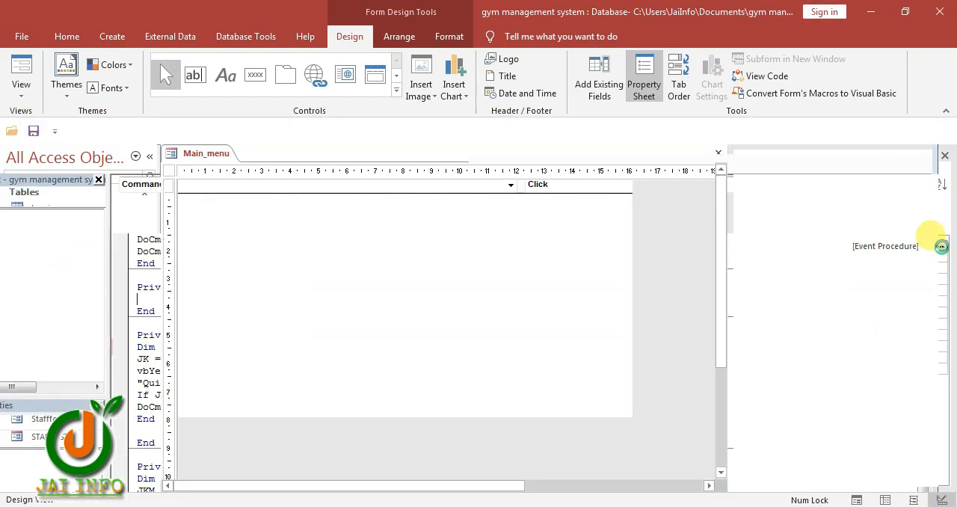
pyautogui.hotkey('ctrl', 'v')
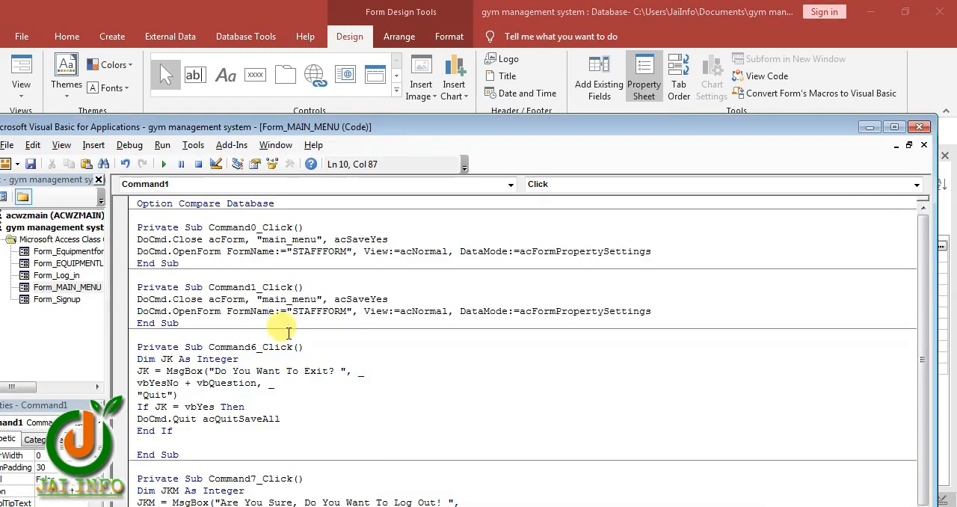
# Change the form opened by the Staff's List click code to "STAFFlist" and close the code editor
pyautogui.click(347, 310)
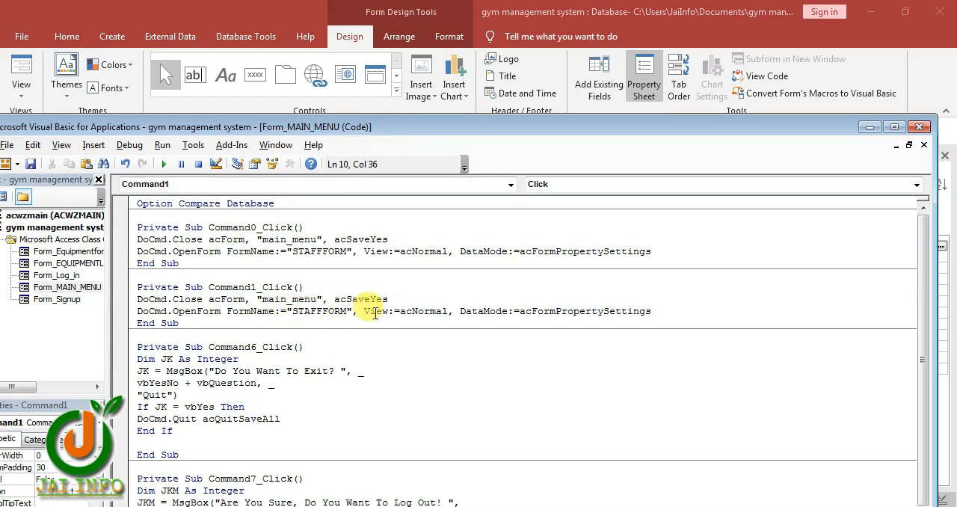
pyautogui.press('BackSpace')
pyautogui.press('BackSpace')
pyautogui.press('BackSpace')
pyautogui.press('BackSpace')
pyautogui.write('list')
pyautogui.press('Down')
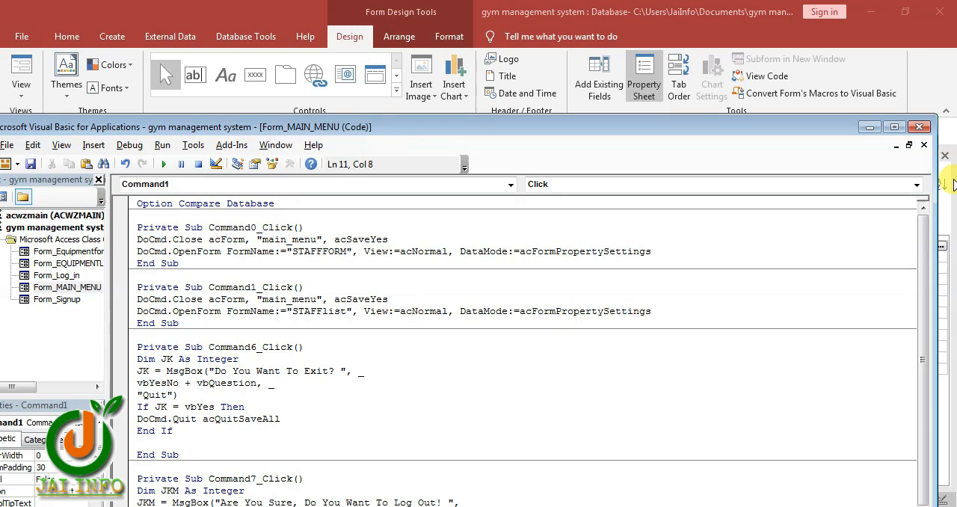
pyautogui.click(919, 128)
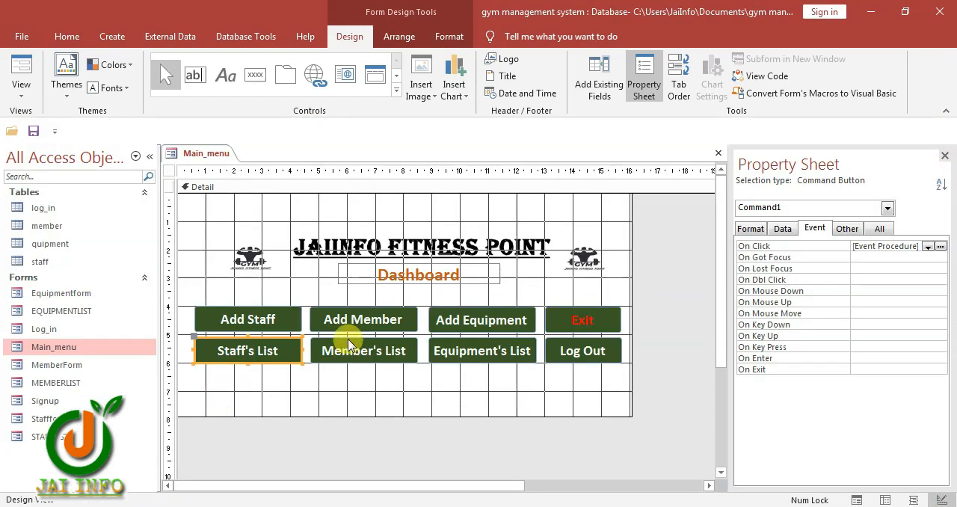
# Set the Add Member button's On Click event to [Event Procedure] and paste the copied DoCmd lines into its code
pyautogui.click(333, 318)
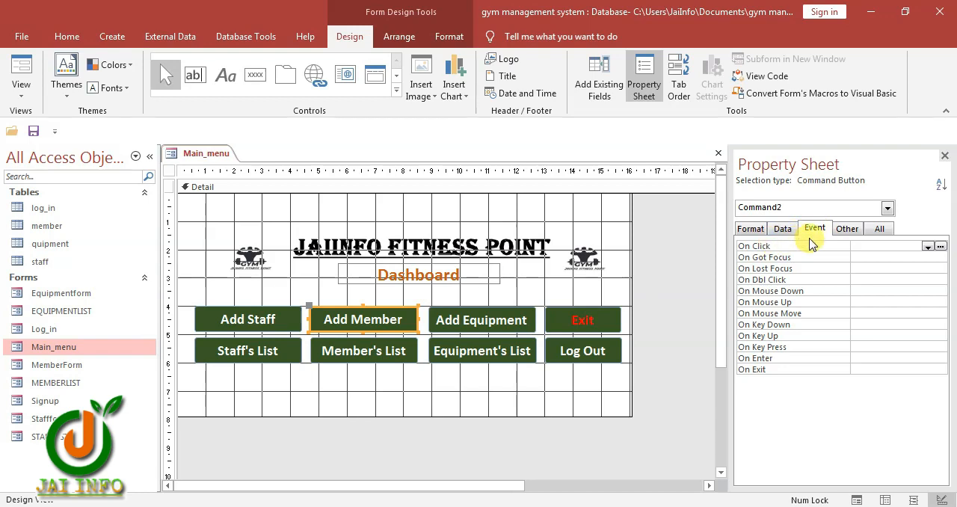
pyautogui.click(927, 246)
pyautogui.click(914, 259)
pyautogui.click(939, 246)
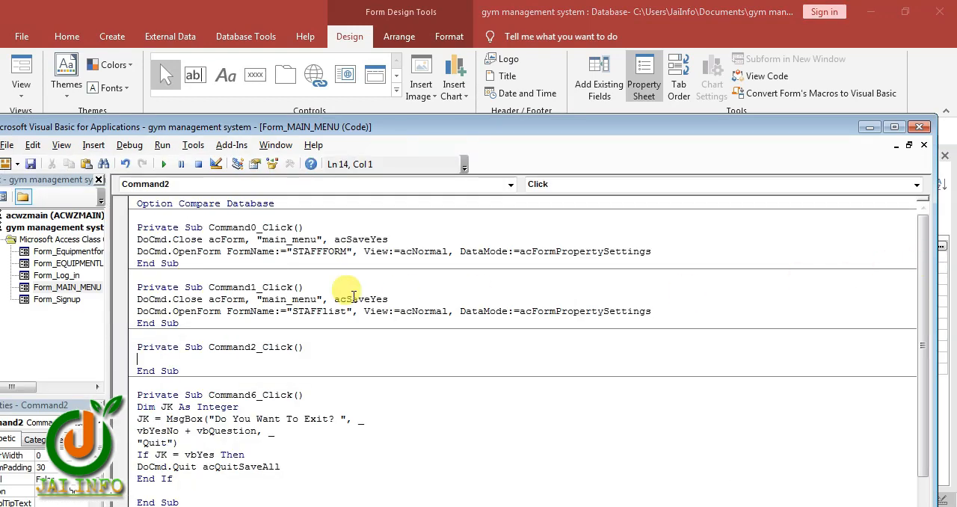
pyautogui.hotkey('ctrl', 'v')
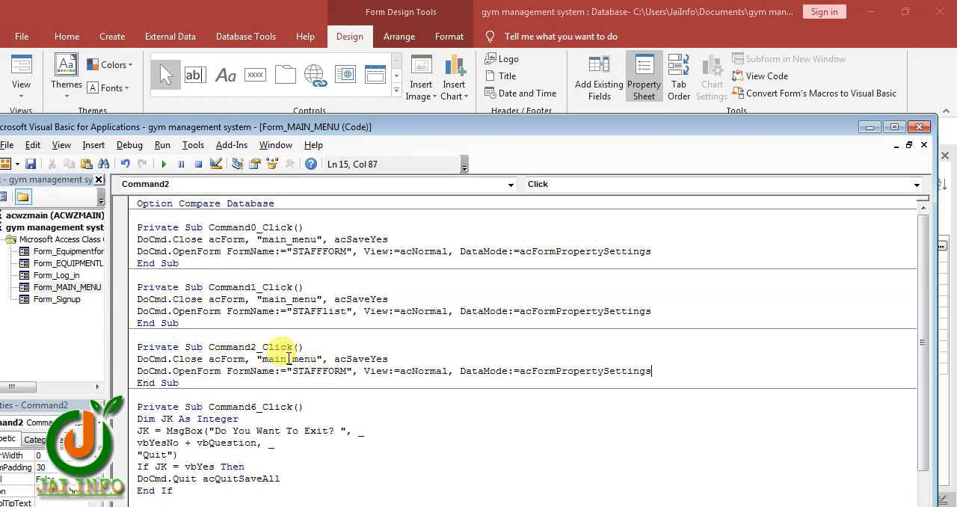
# Change the form opened by the Add Member click code to "memberform" and close the code editor
pyautogui.moveTo(347, 369); pyautogui.dragTo(300, 373)
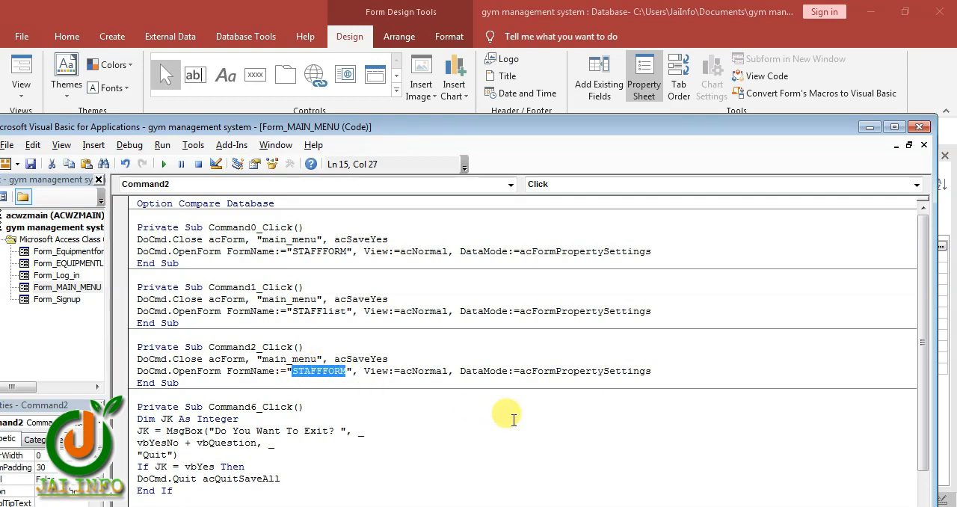
pyautogui.write('mme')
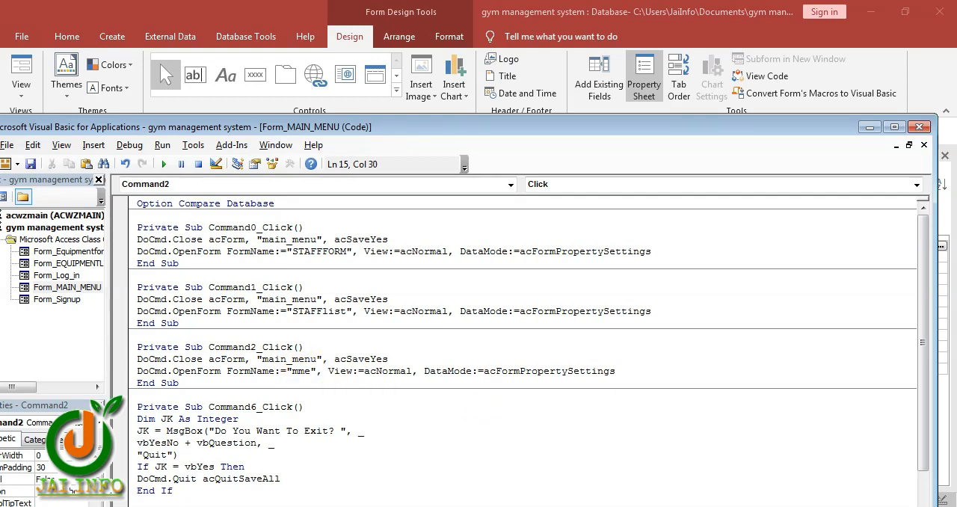
pyautogui.press('BackSpace')
pyautogui.press('BackSpace')
pyautogui.write('emberf')
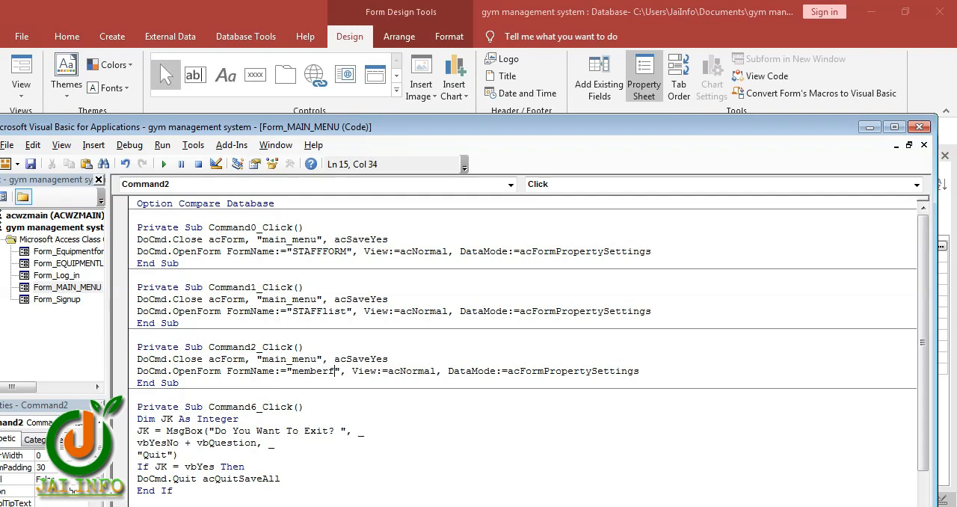
pyautogui.write('orm')
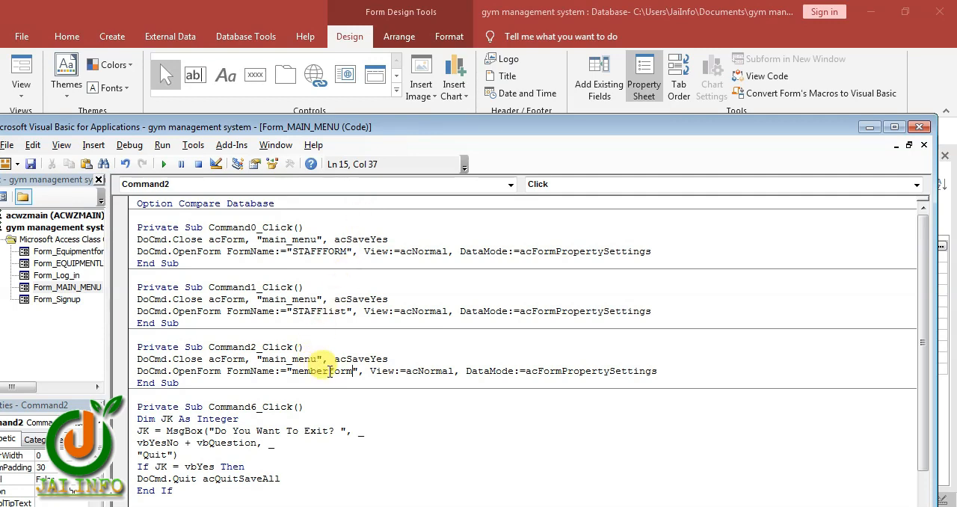
pyautogui.moveTo(215, 126); pyautogui.dragTo(492, 119)
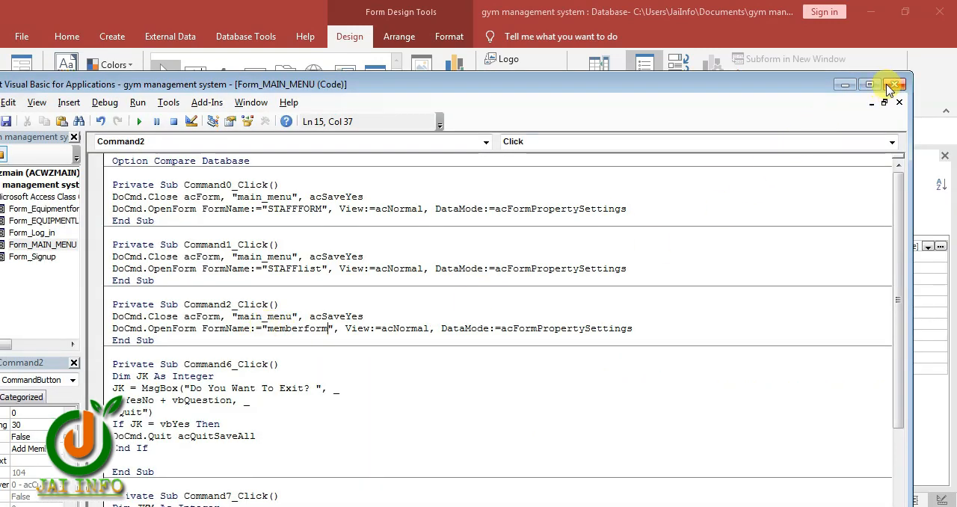
pyautogui.click(894, 86)
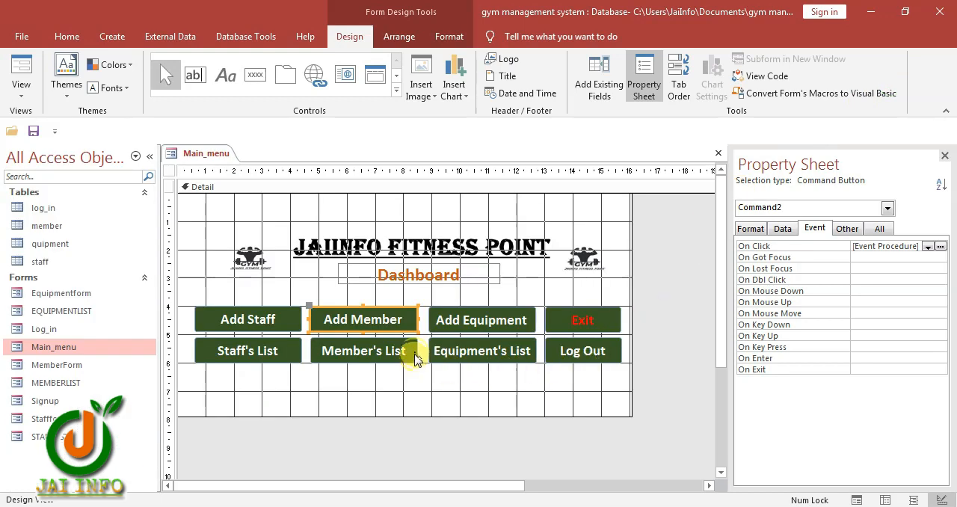
# Set the Member's List button's On Click event to [Event Procedure] and paste the copied DoCmd lines into its code
pyautogui.click(375, 357)
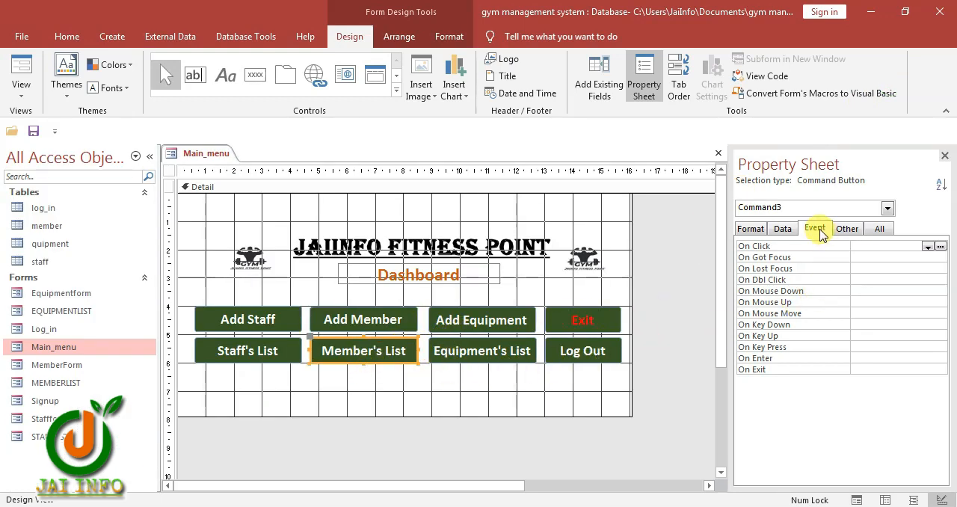
pyautogui.click(926, 246)
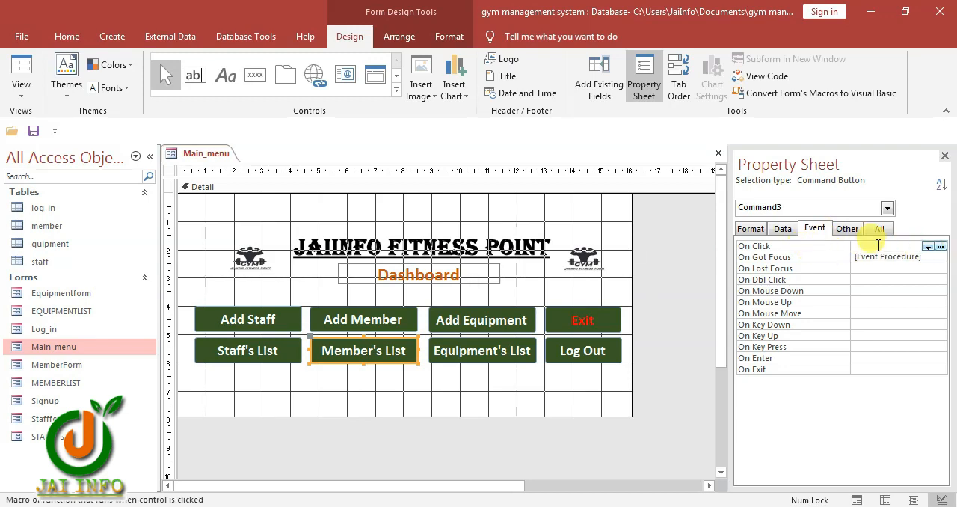
pyautogui.click(887, 256)
pyautogui.click(940, 246)
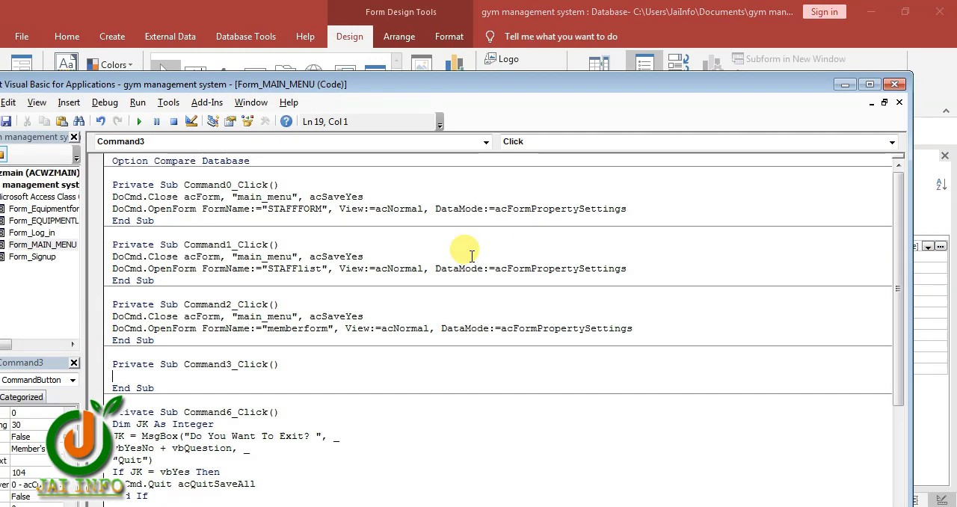
pyautogui.write('DoCmd.Close acForm, "main_menu", acSaveYes DoCmd.OpenForm FormName:="STAFFFORM", View:=acNormal, DataMode:=acFormPropertySettings')
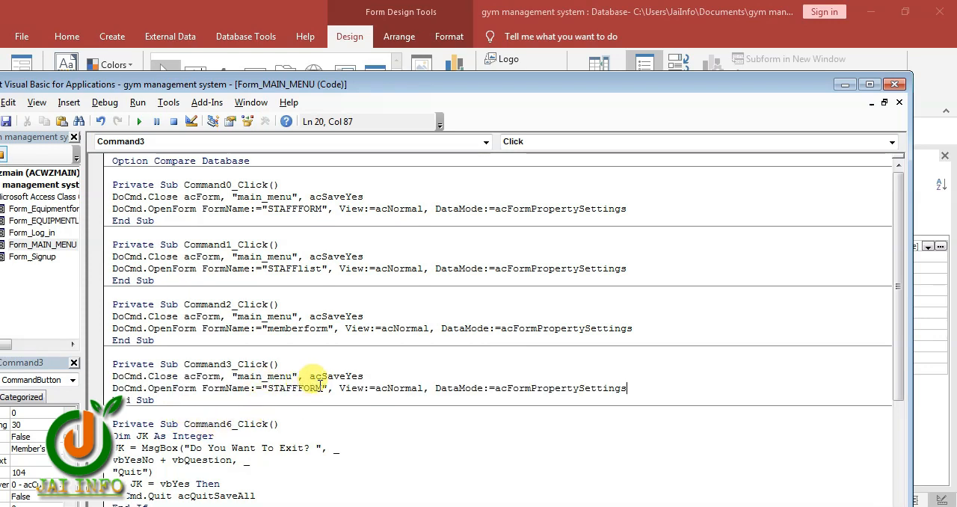
# Change the form opened by the Member's List click code to "memberlist" and close the code editor
pyautogui.moveTo(322, 387); pyautogui.dragTo(282, 389)
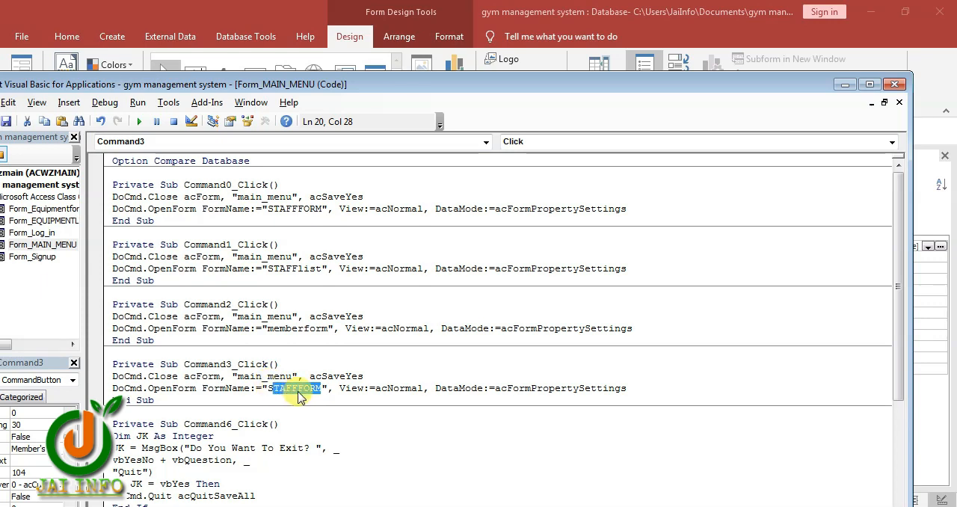
pyautogui.press('BackSpace')
pyautogui.press('BackSpace')
pyautogui.write('memberlist')
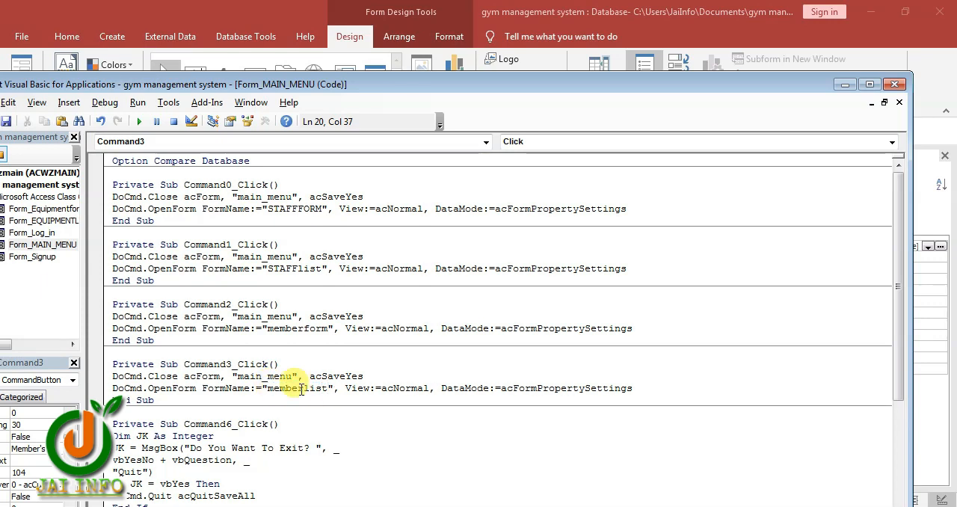
pyautogui.click(892, 86)
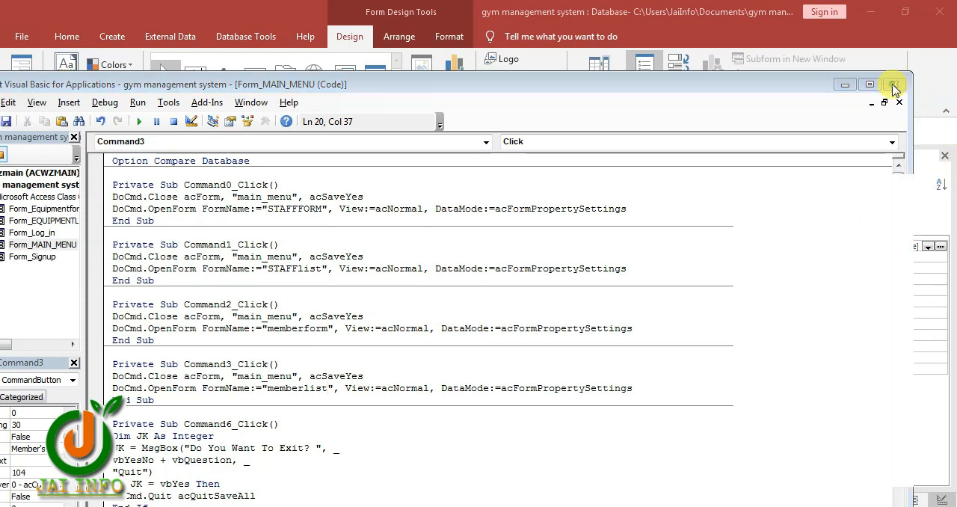
# Set the Add Equipment button's On Click event to [Event Procedure] and paste the copied DoCmd lines into its code
pyautogui.click(442, 316)
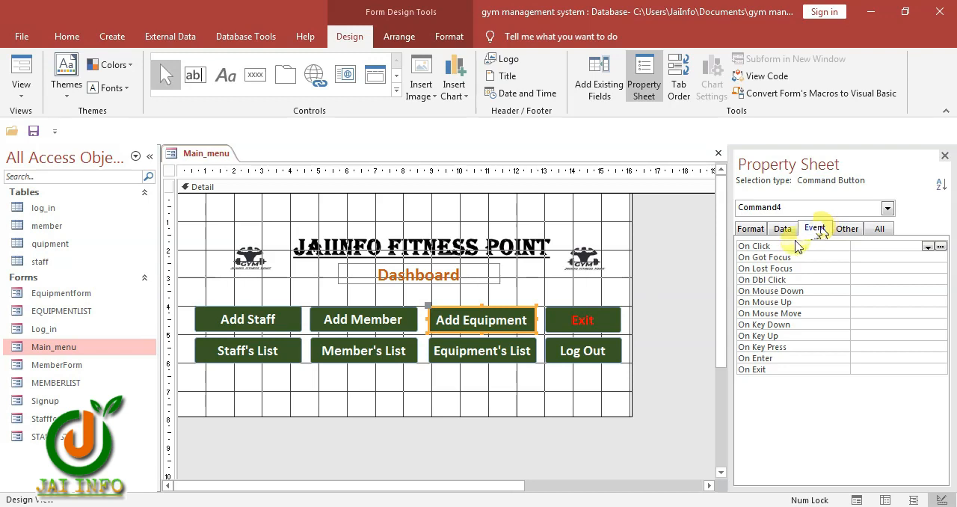
pyautogui.click(927, 246)
pyautogui.click(916, 256)
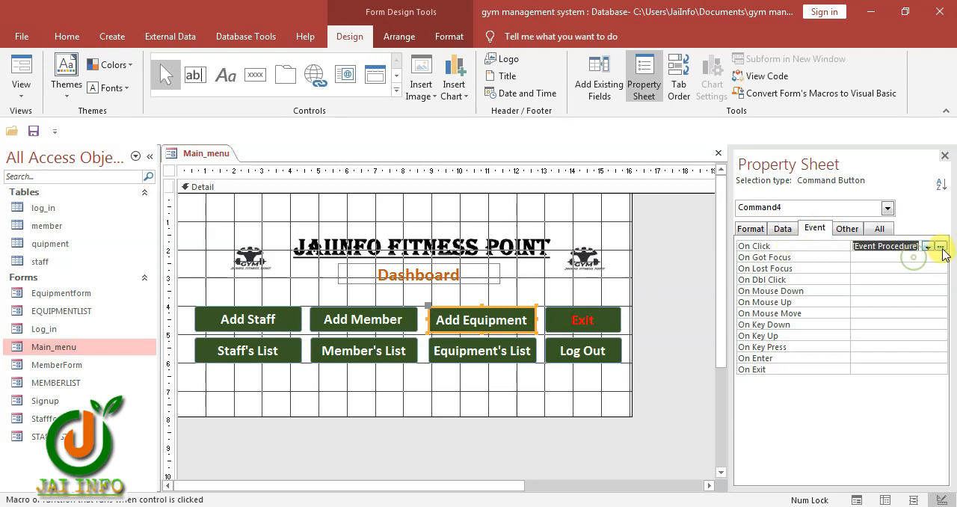
pyautogui.click(939, 246)
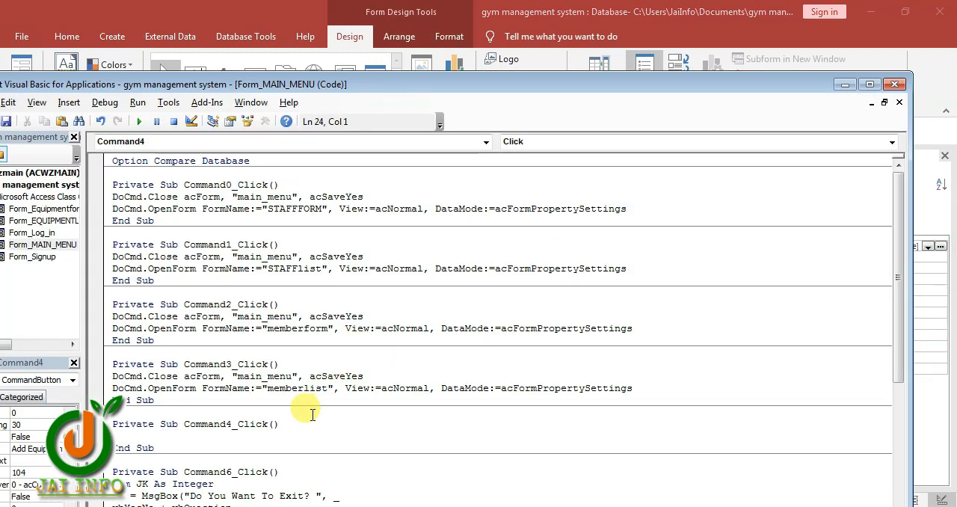
pyautogui.write('DoCmd.Close acForm, "main_menu", acSaveYes DoCmd.OpenForm FormName:="STAFFFORM", View:=acNormal, DataMode:=acFormPropertySettings')
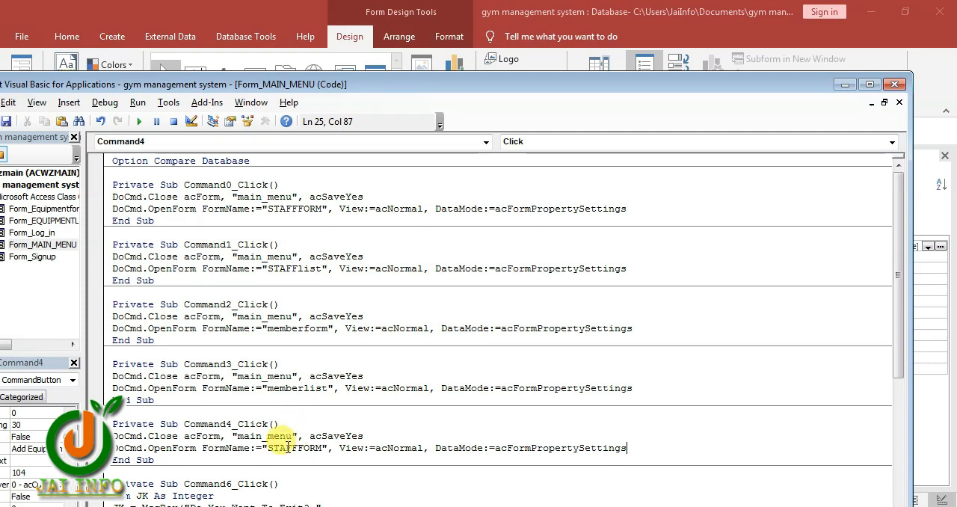
# Change the form opened by the Add Equipment click code to "equipmentform" and close the code editor
pyautogui.moveTo(322, 446); pyautogui.dragTo(273, 450)
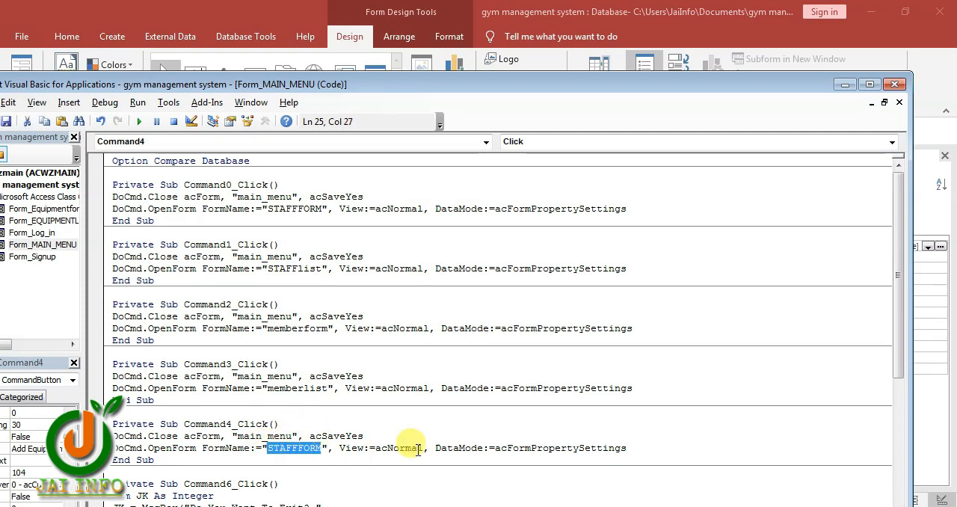
pyautogui.write('equ')
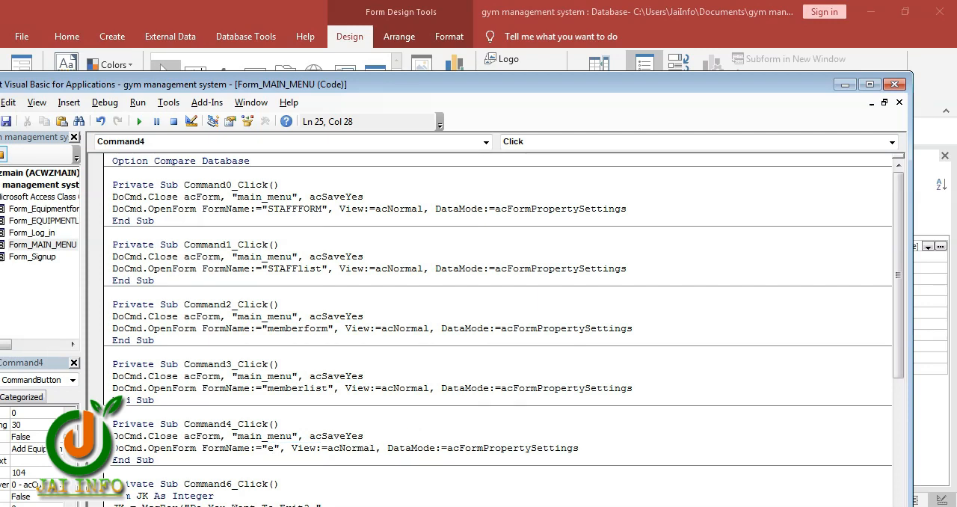
pyautogui.write('ipment')
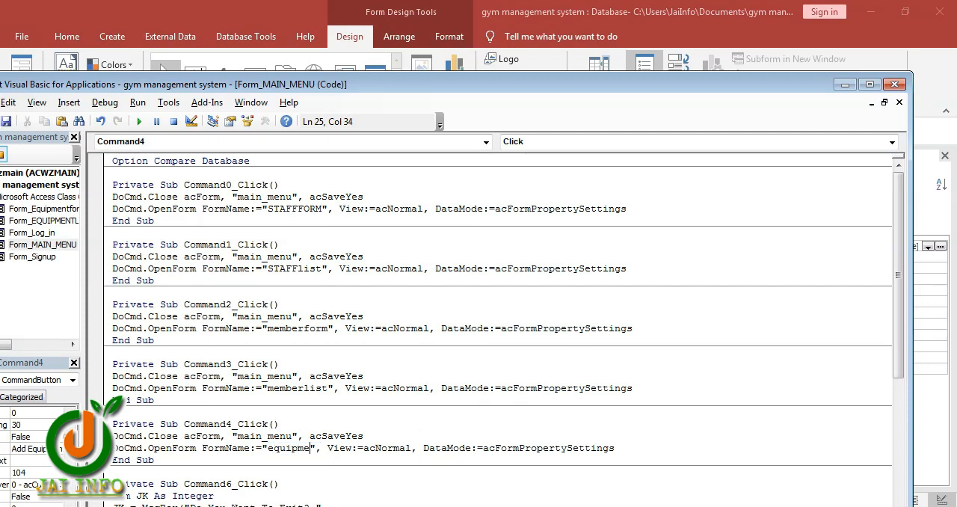
pyautogui.press('BackSpace')
pyautogui.write('form')
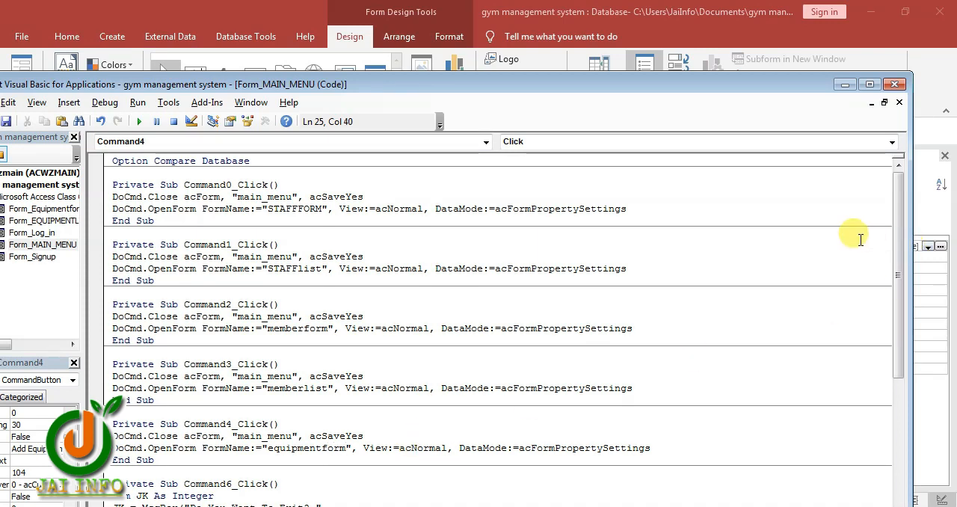
pyautogui.click(893, 83)
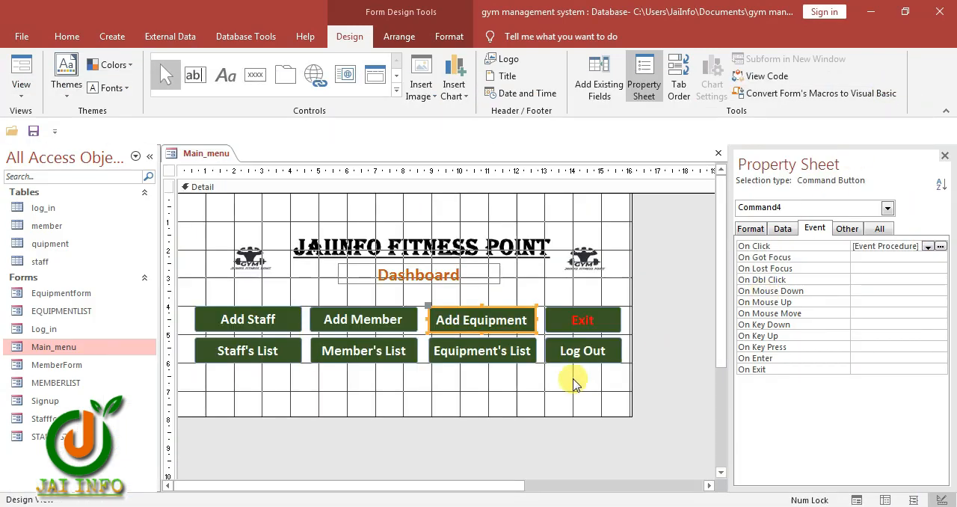
# Set the Equipment's List button's On Click event to [Event Procedure] and paste the copied DoCmd lines into its code
pyautogui.click(500, 362)
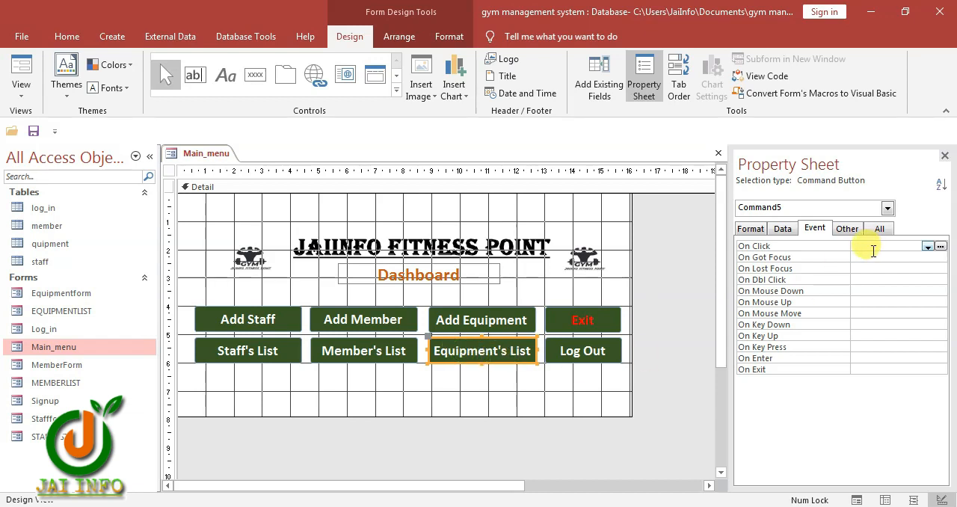
pyautogui.click(927, 246)
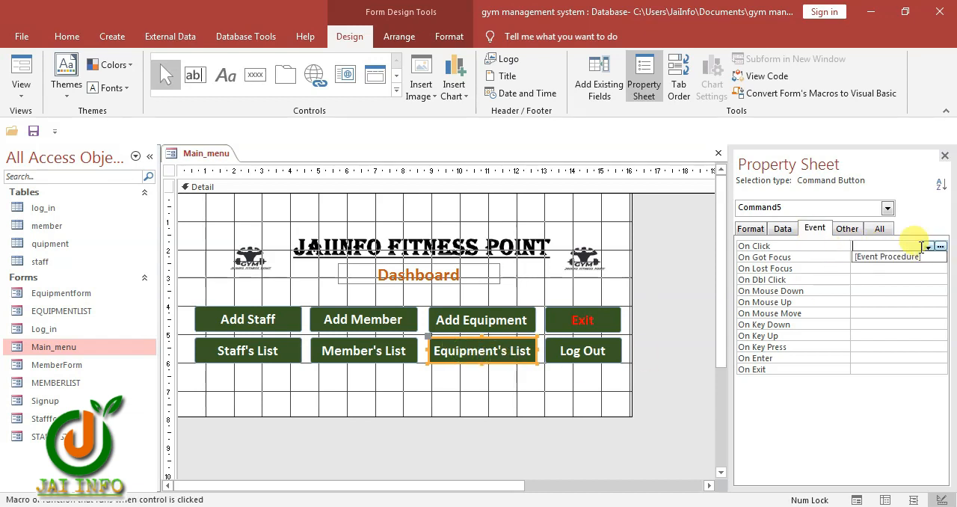
pyautogui.click(888, 256)
pyautogui.click(941, 246)
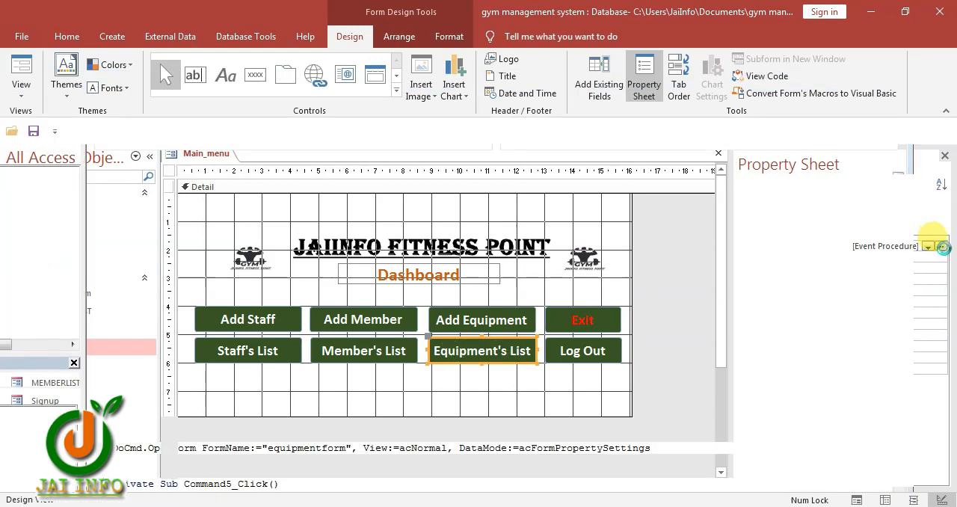
pyautogui.scroll(-3, 214, 431)
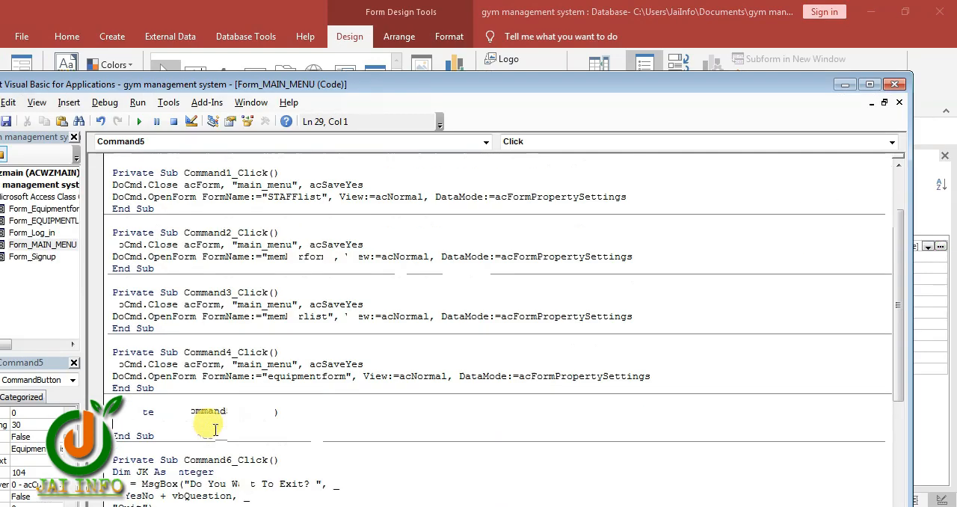
pyautogui.write('DoCmd.Close acForm, "main_menu", acSaveYes DoCmd.OpenForm FormName:="STAFFFORM", View:=acNormal, DataMode:=acFormPropertySettings')
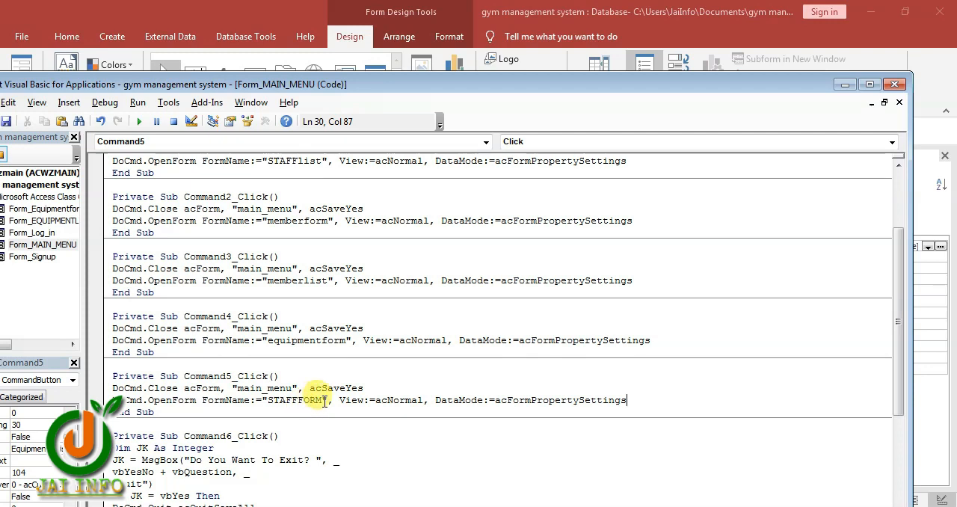
# Change the form opened by the Equipment's List click code to "equipmentlist" and close the code editor
pyautogui.moveTo(324, 403); pyautogui.dragTo(267, 401)
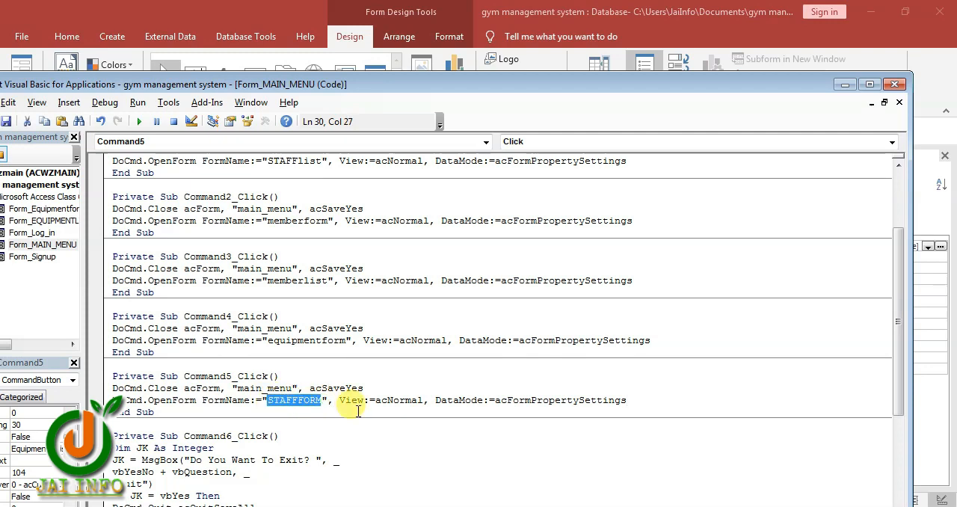
pyautogui.write('e')
pyautogui.write('quipment')
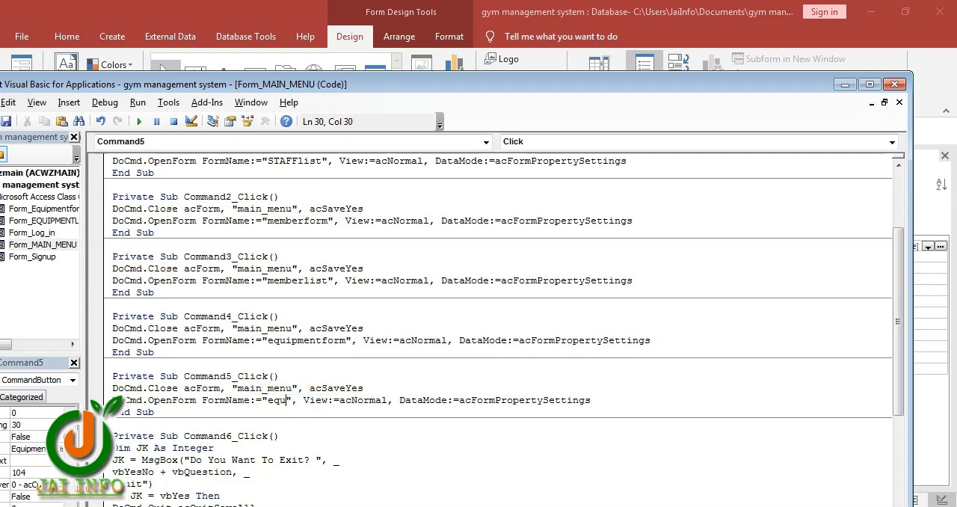
pyautogui.write('list')
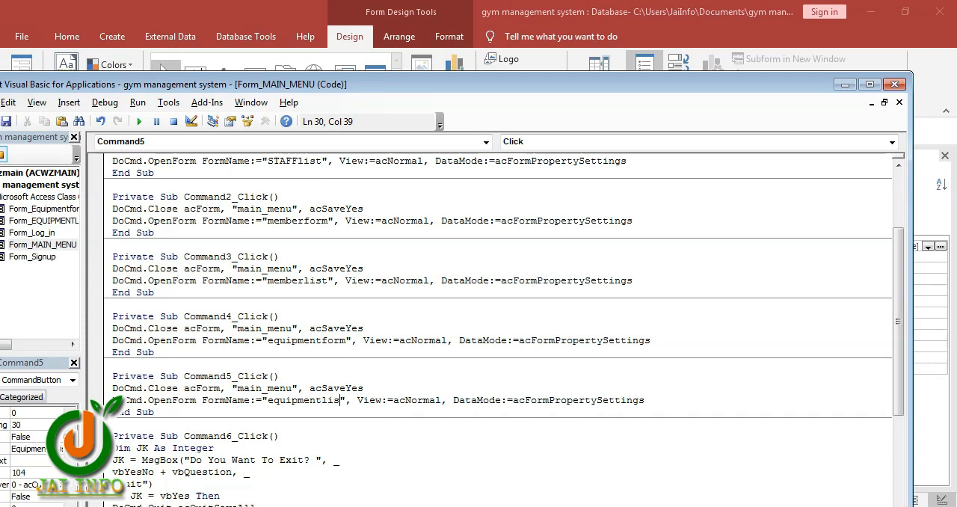
pyautogui.click(894, 84)
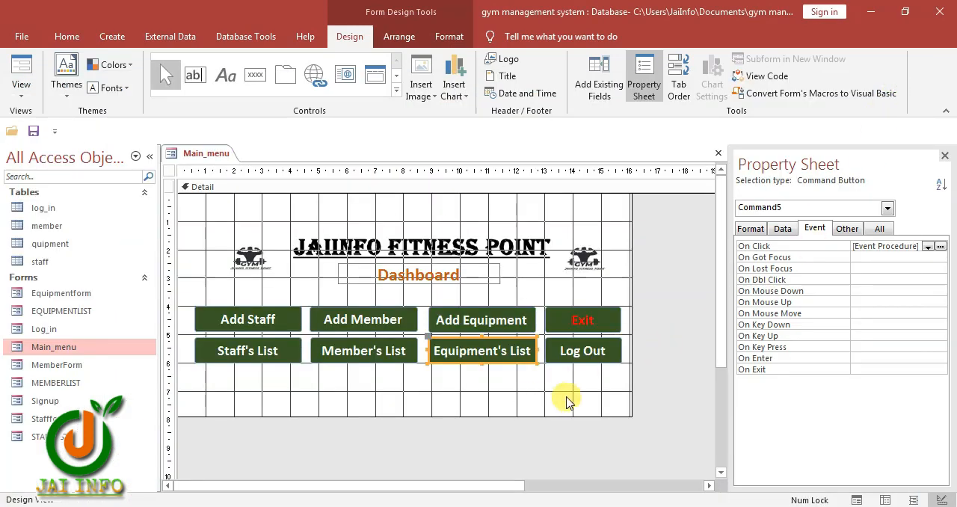
# Open the MemberForm form in Design View
pyautogui.click(55, 369)
pyautogui.rightClick(56, 367)
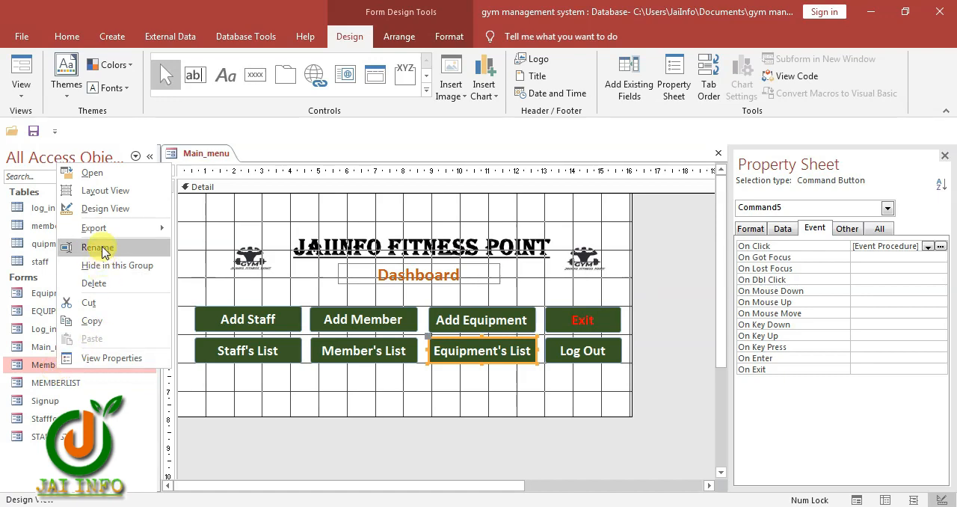
pyautogui.click(102, 210)
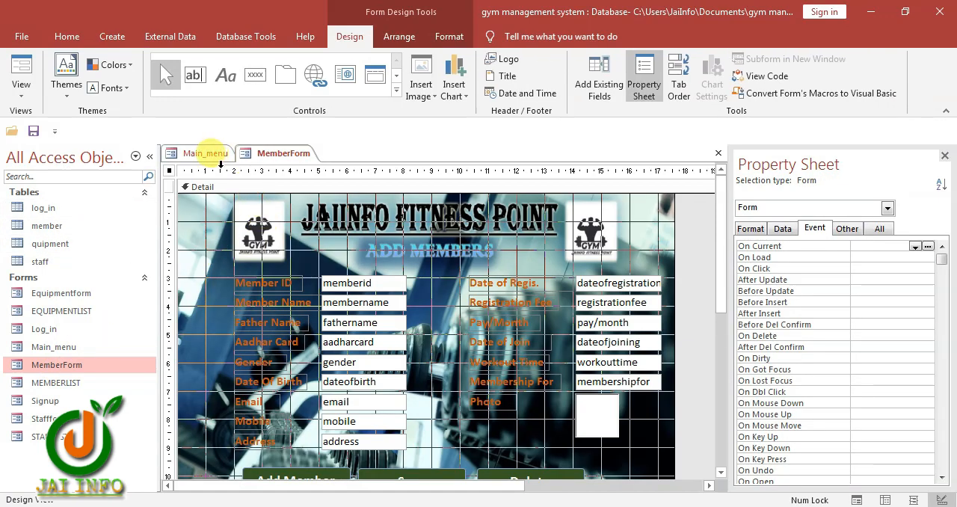
# Set MemberForm's Dashboard button's On Click event to [Event Procedure] and paste the copied DoCmd lines into its code
pyautogui.scroll(-5, 404, 381)
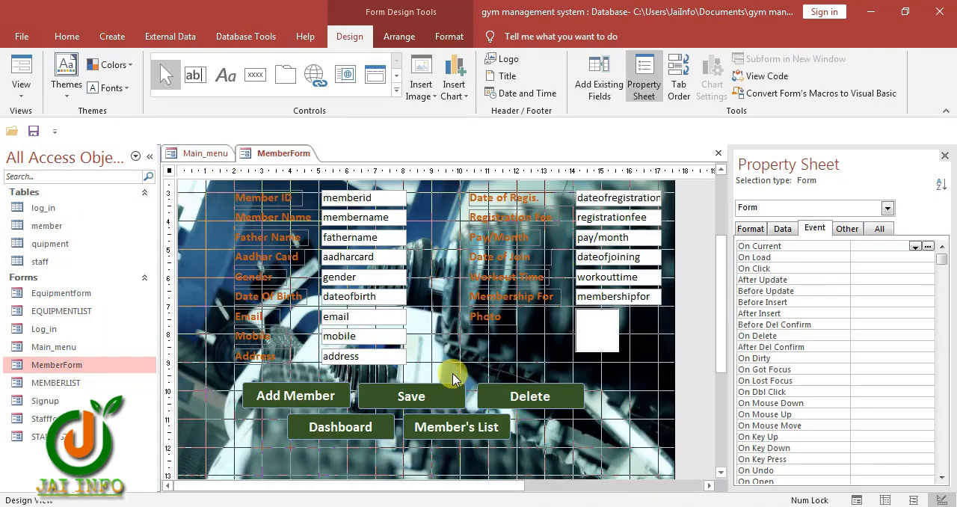
pyautogui.click(310, 365)
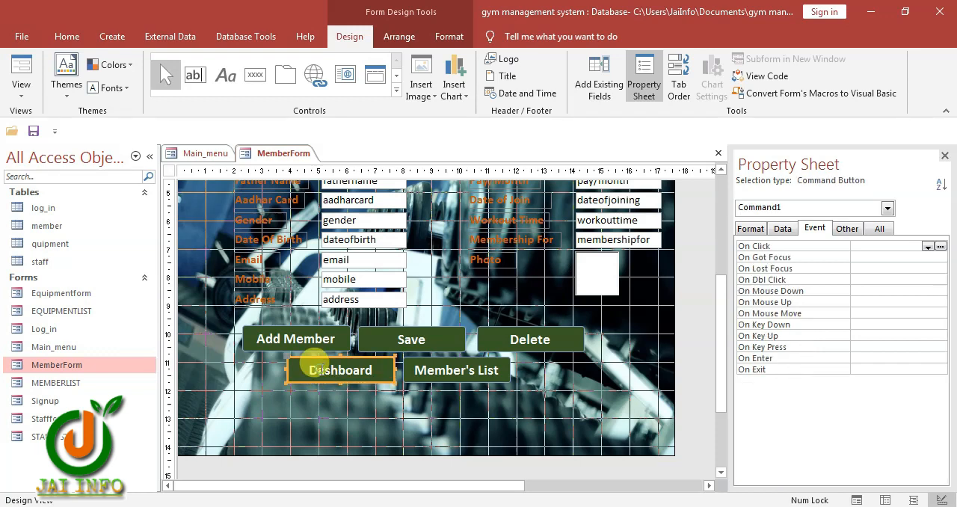
pyautogui.click(927, 246)
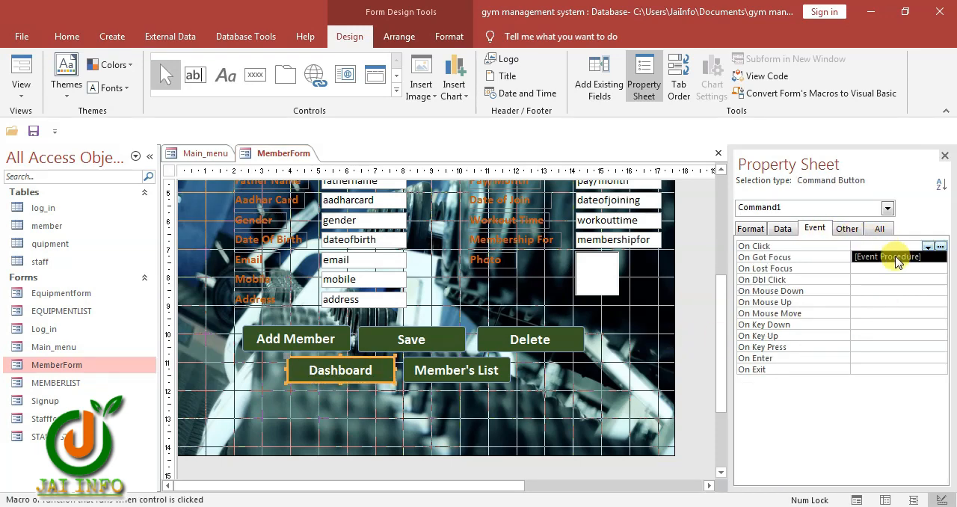
pyautogui.click(895, 256)
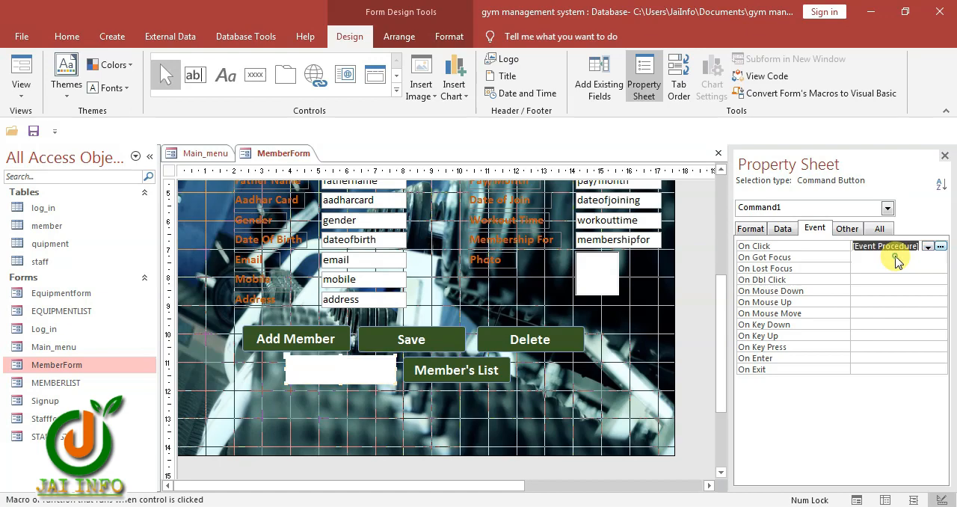
pyautogui.click(942, 246)
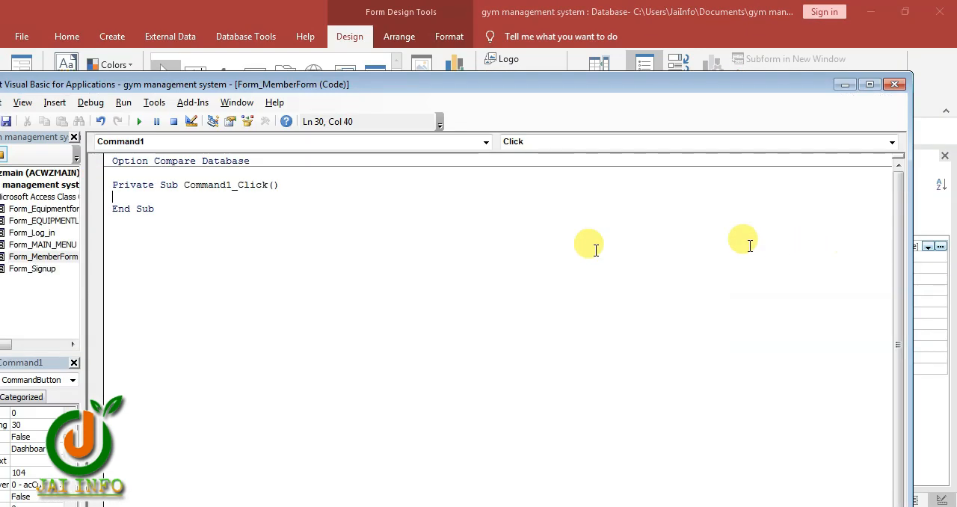
pyautogui.write('DoCmd.Close acForm, "main_menu", acSaveYes DoCmd.OpenForm FormName:="STAFFFORM", View:=acNormal, DataMode:=acFormPropertySettings')
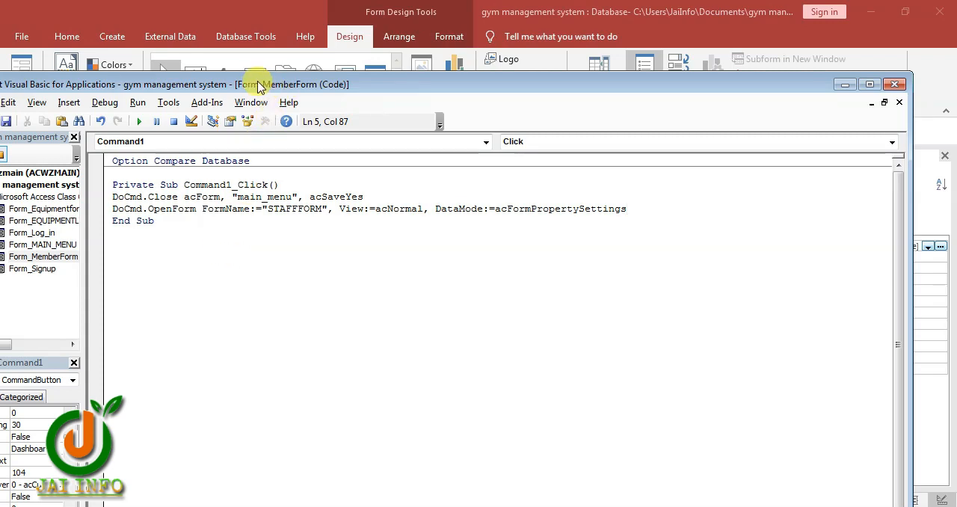
# Move the "main_menu" name from the DoCmd.Close line to DoCmd.OpenForm in the Dashboard click code, replacing "STAFFFORM"
pyautogui.moveTo(257, 82); pyautogui.dragTo(489, 118)
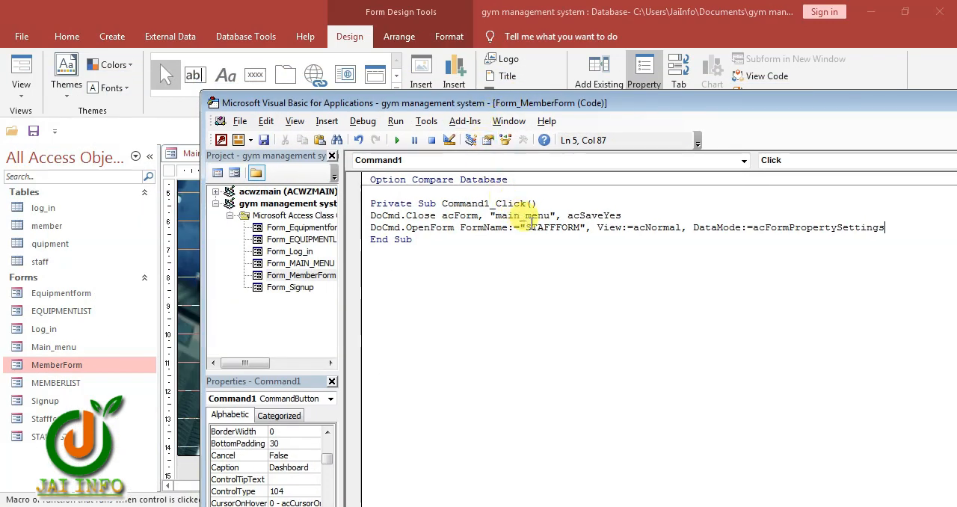
pyautogui.moveTo(551, 216); pyautogui.dragTo(513, 216)
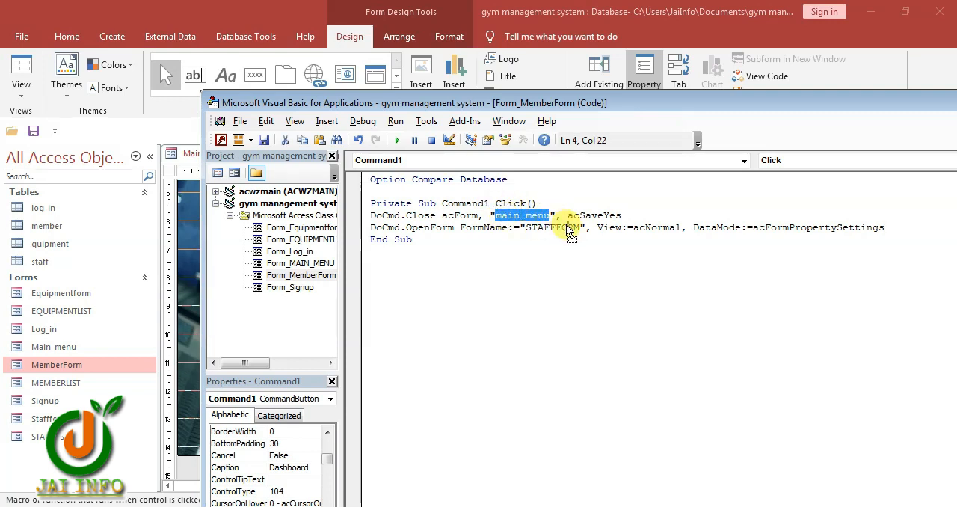
pyautogui.moveTo(582, 233); pyautogui.dragTo(526, 229)
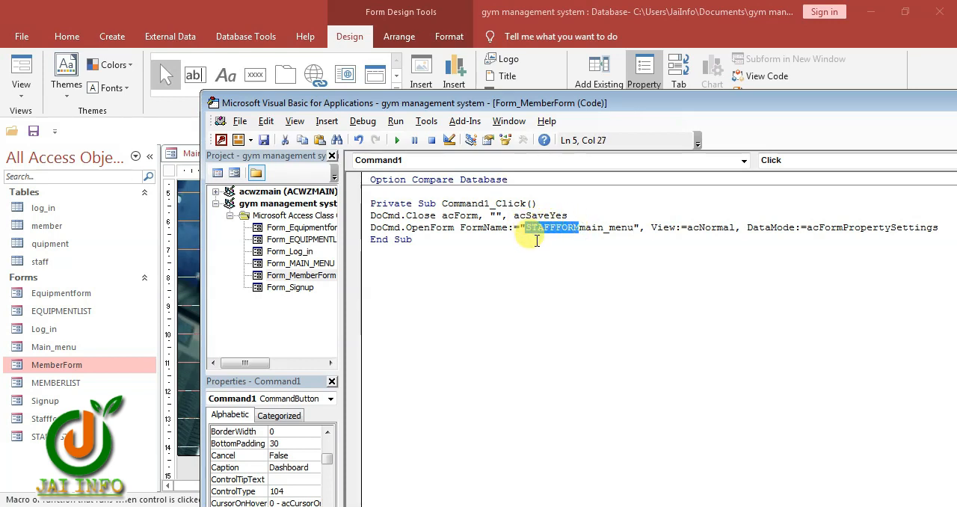
pyautogui.press('Delete')
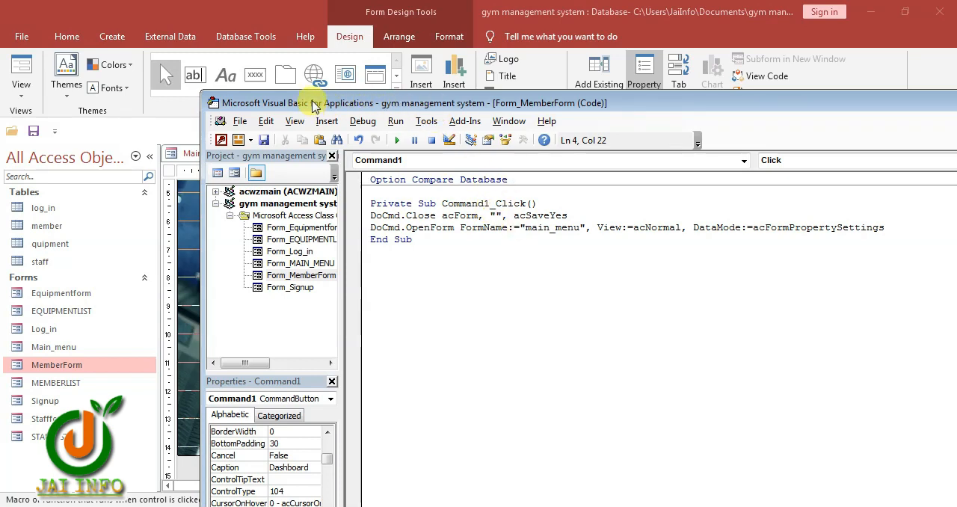
# Enter "memberform" as the form closed by the Dashboard click code and close the code editor
pyautogui.moveTo(314, 104); pyautogui.dragTo(349, 245)
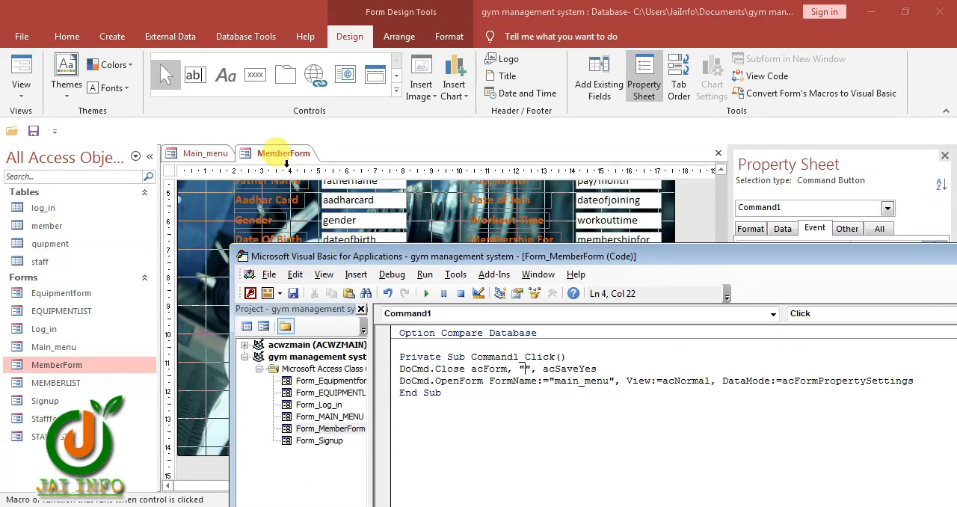
pyautogui.moveTo(535, 258); pyautogui.dragTo(399, 183)
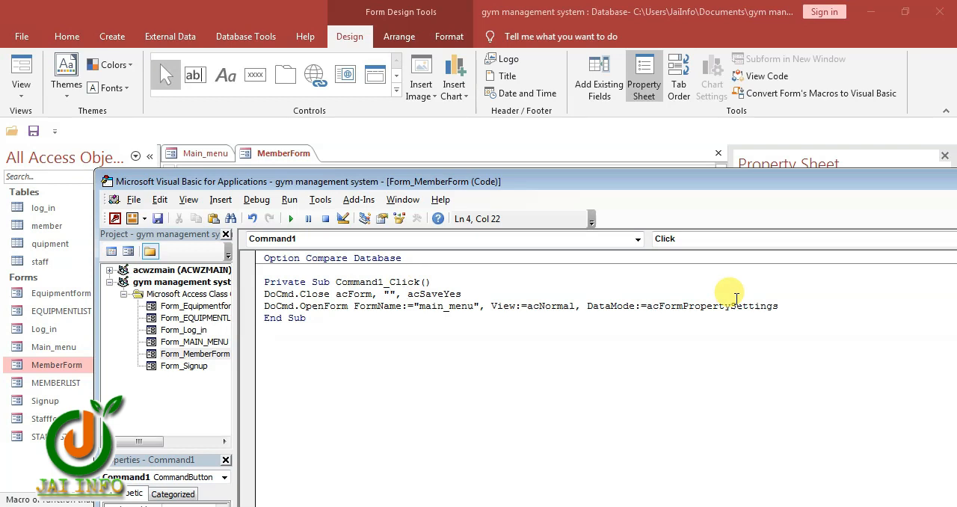
pyautogui.write('memberform')
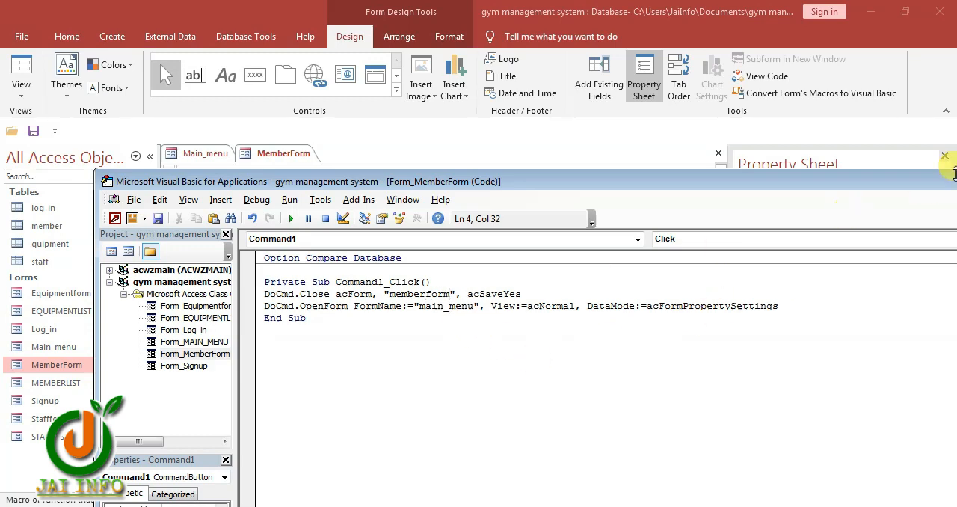
pyautogui.moveTo(916, 187); pyautogui.dragTo(735, 159)
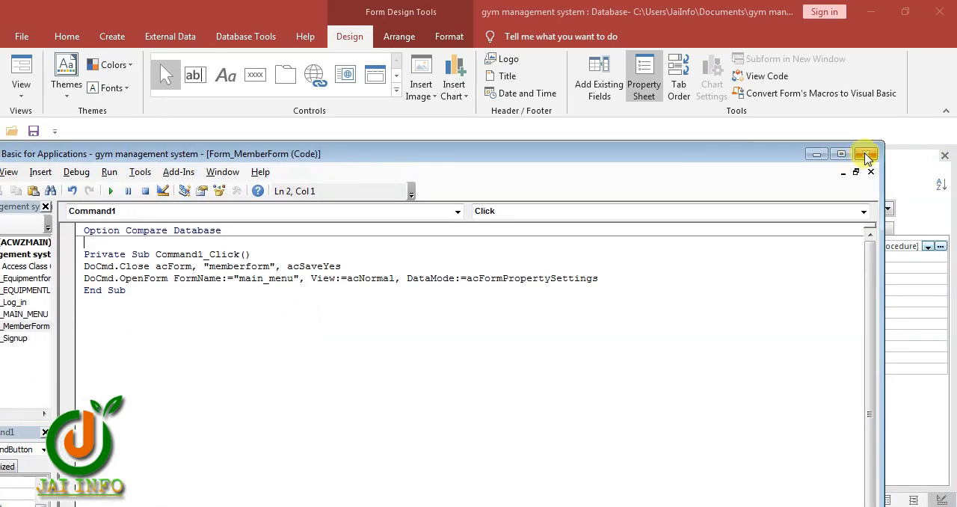
pyautogui.click(866, 156)
# Set the Member's List button's On Click event to [Event Procedure] and paste the copied DoCmd lines into its code
pyautogui.click(439, 369)
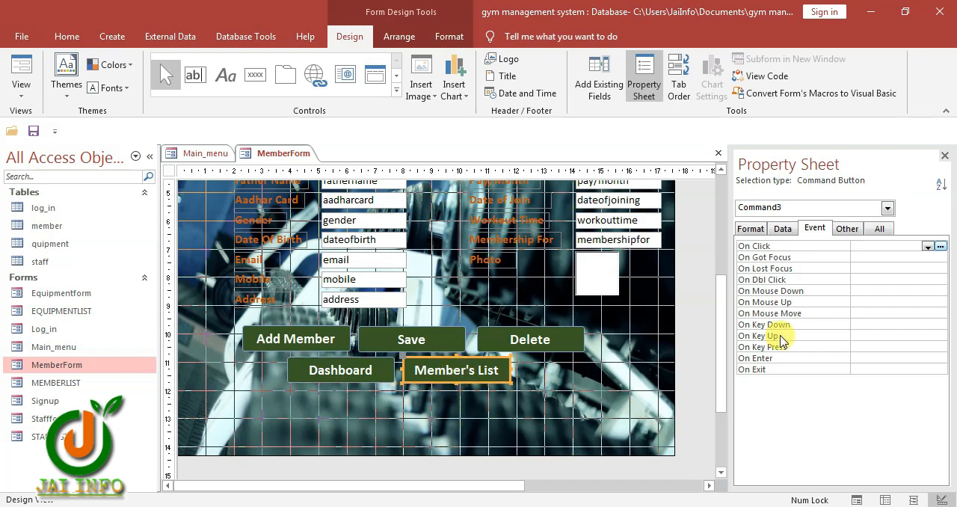
pyautogui.click(927, 247)
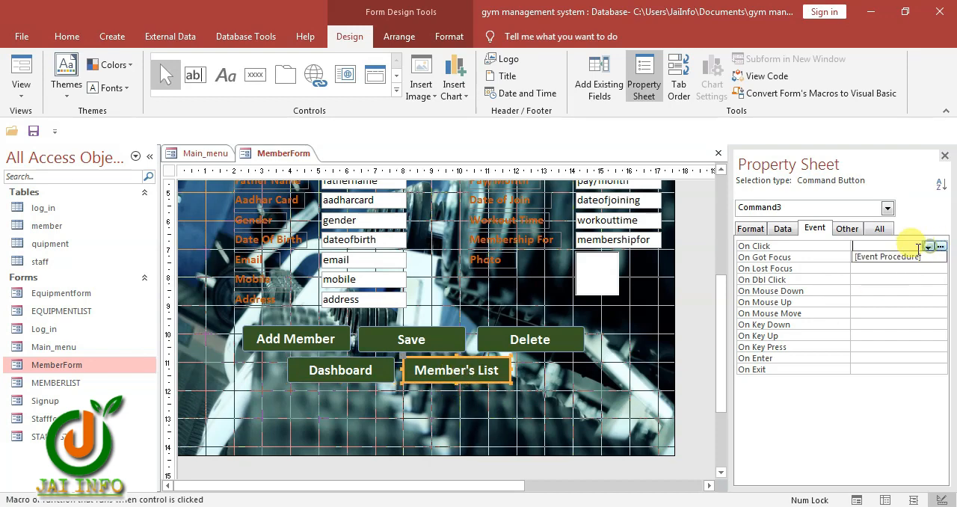
pyautogui.click(901, 256)
pyautogui.click(939, 248)
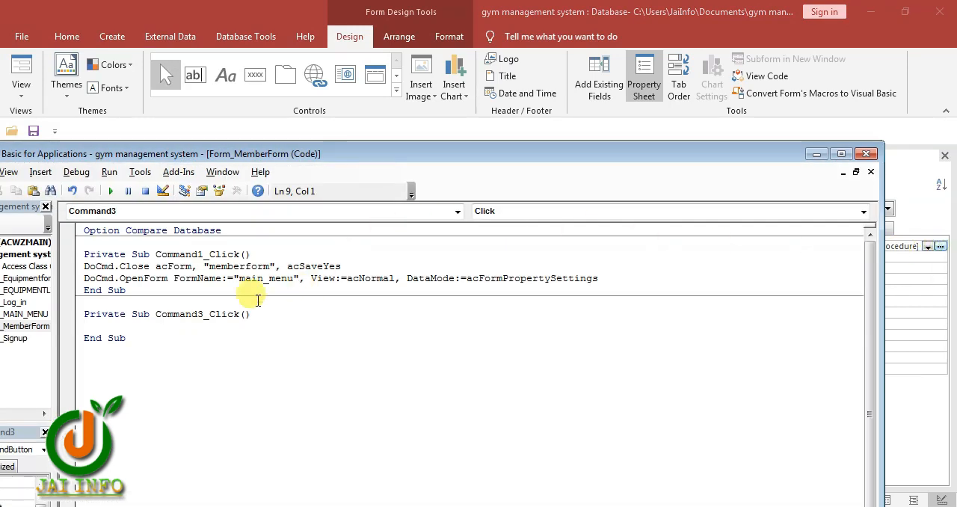
pyautogui.write('DoCmd.Close acForm, "main_menu", acSaveYes DoCmd.OpenForm FormName:="STAFFFORM", View:=acNormal, DataMode:=acFormPropertySettings')
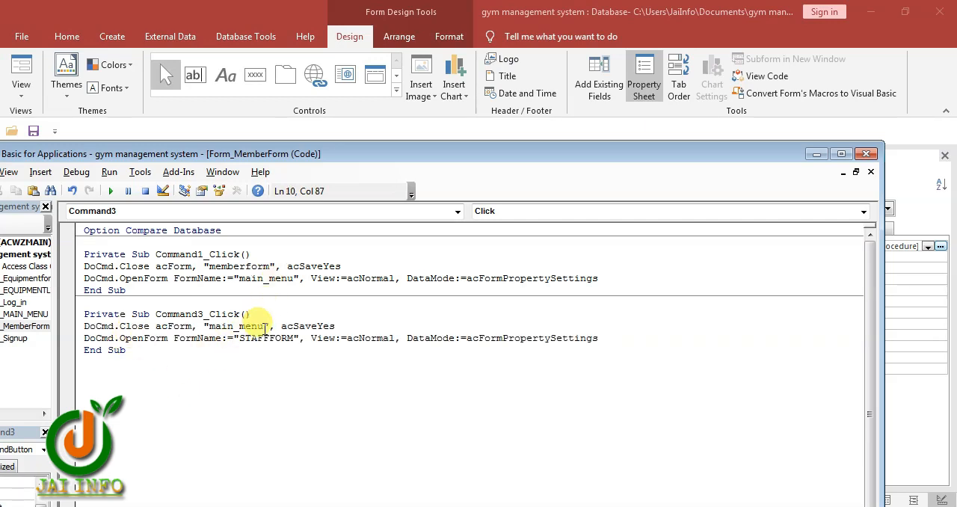
# Make the Member's List click code close "memberform" and open "memberlist", and close the code editor
pyautogui.moveTo(265, 329); pyautogui.dragTo(210, 329)
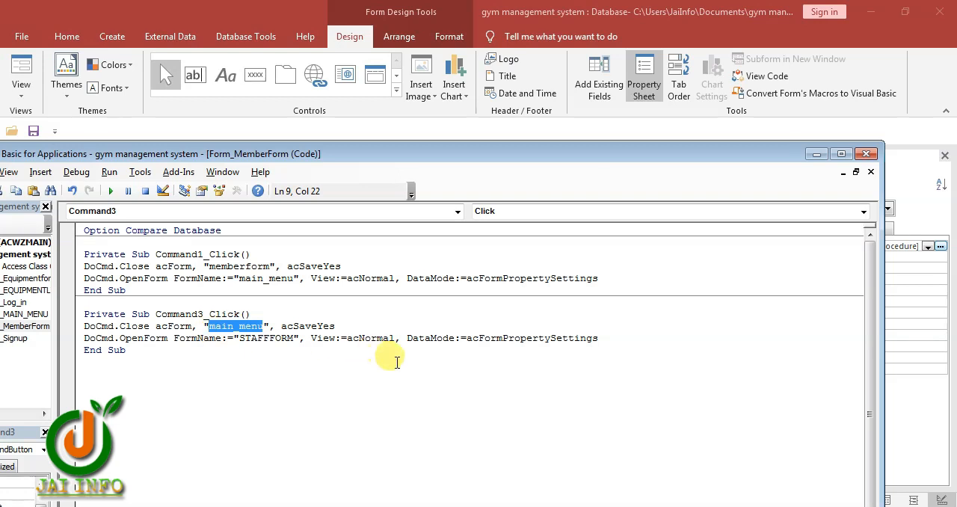
pyautogui.write('m')
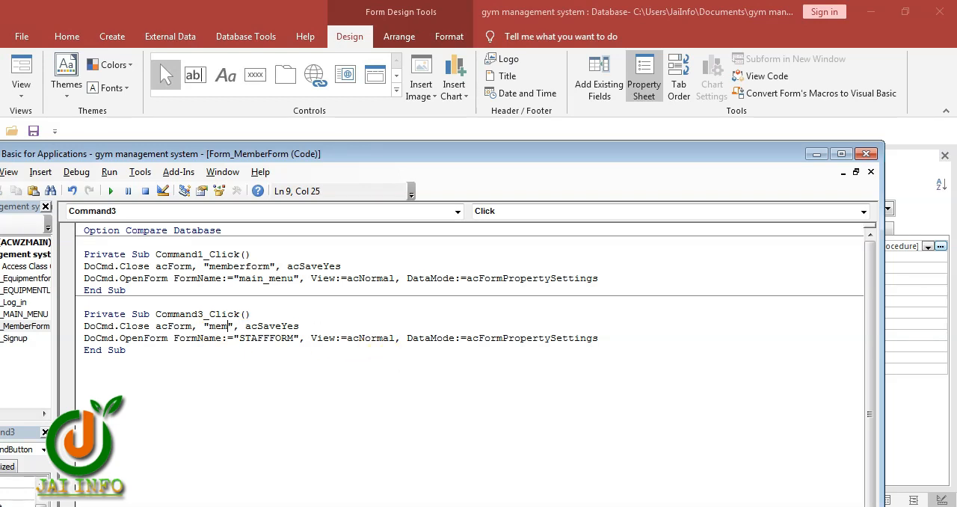
pyautogui.write('emberform')
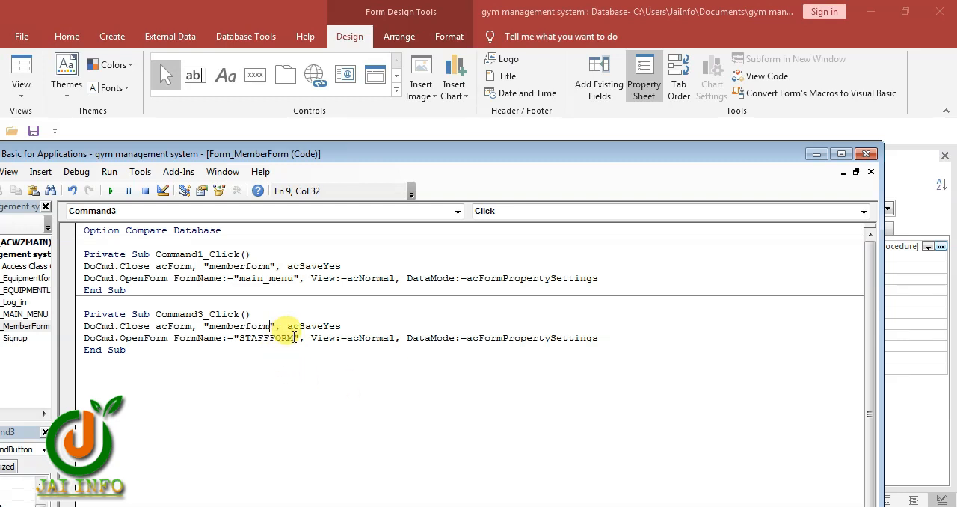
pyautogui.moveTo(293, 337); pyautogui.dragTo(238, 342)
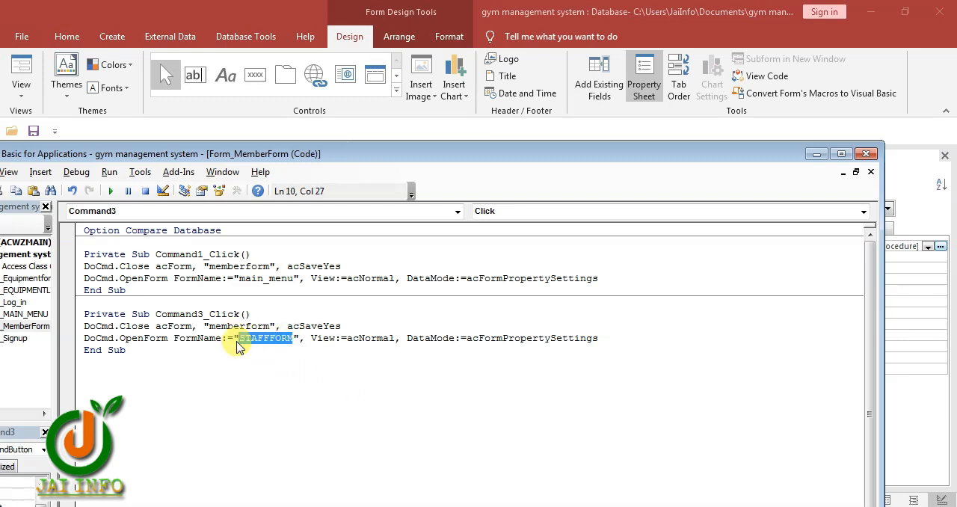
pyautogui.write('mm')
pyautogui.press('BackSpace')
pyautogui.write('emberlist')
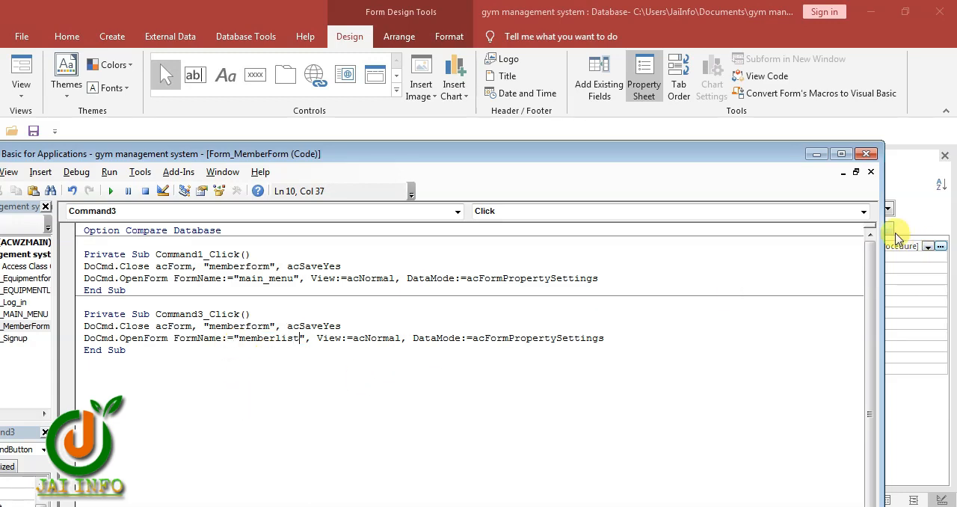
pyautogui.click(866, 153)
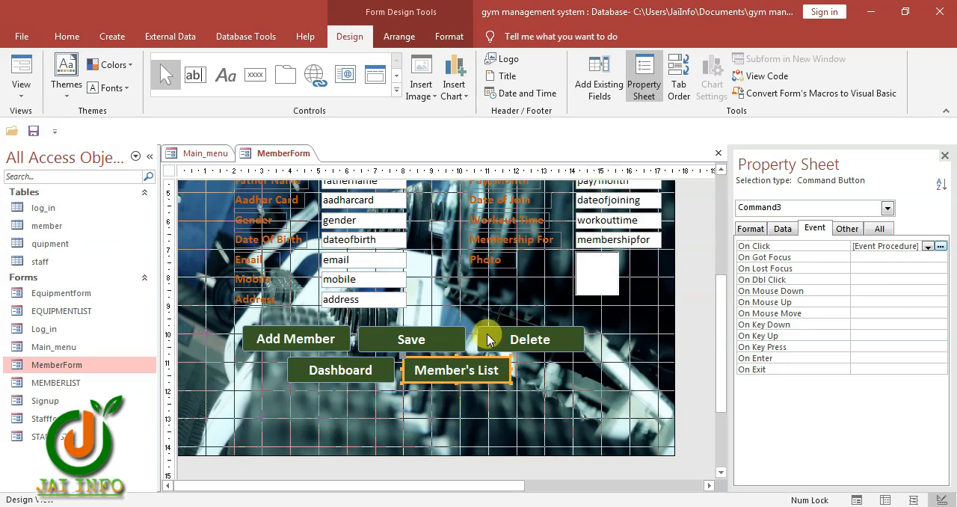
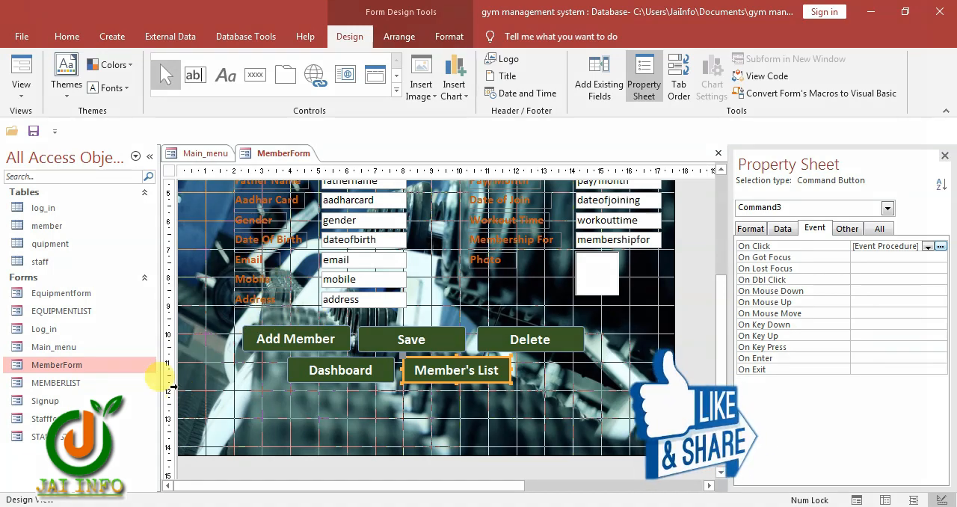
# Open the MEMBERLIST form in Design View
pyautogui.click(74, 384)
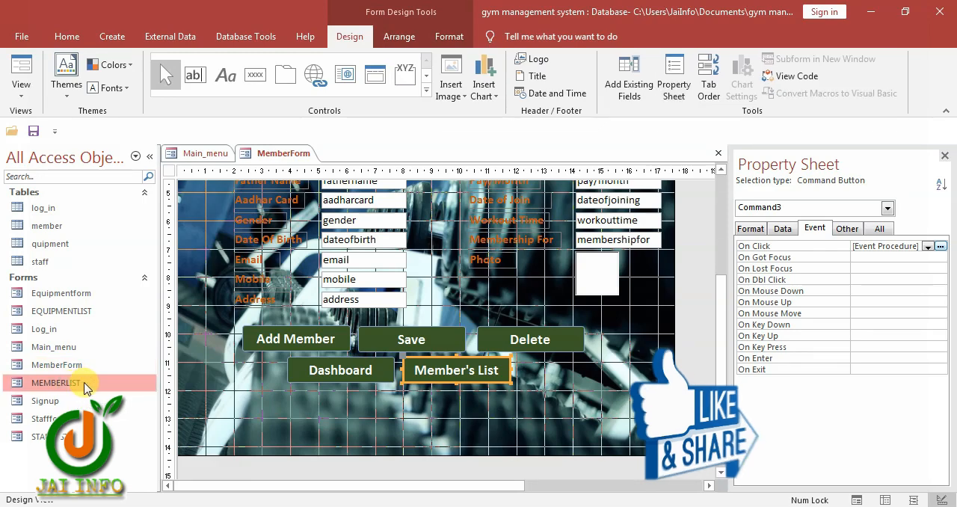
pyautogui.rightClick(85, 383)
pyautogui.click(153, 224)
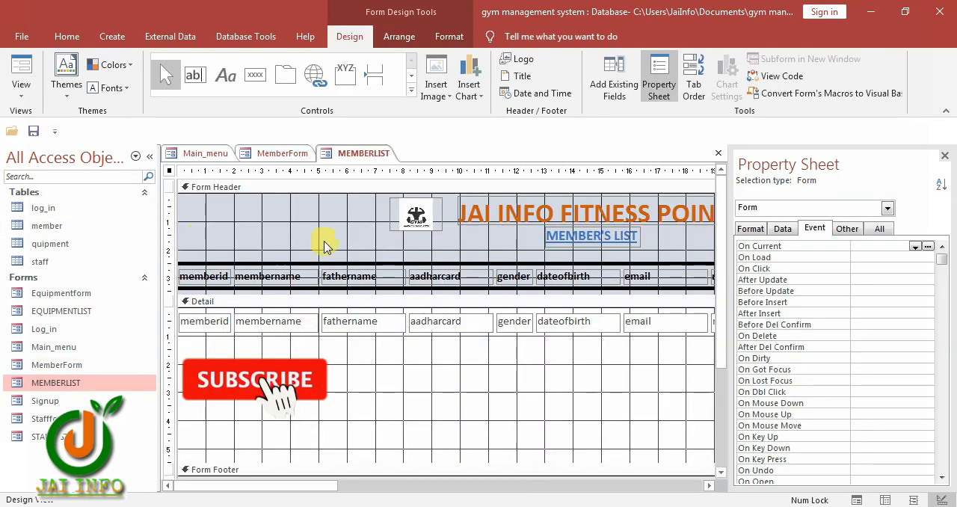
# Enlarge the GOTO MEMBER button so its full caption fits and widen the DASHBOARD button to match in the form header
pyautogui.moveTo(311, 487); pyautogui.dragTo(482, 486)
pyautogui.click(520, 234)
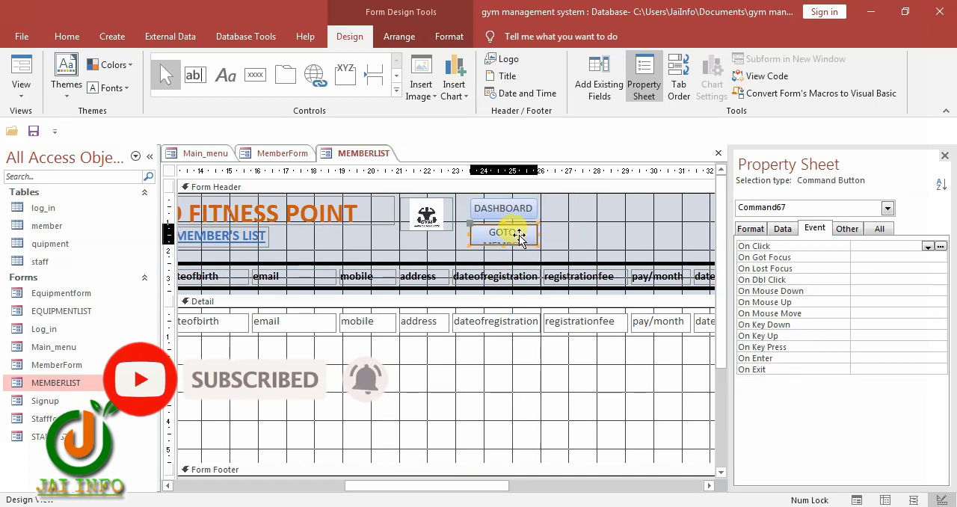
pyautogui.moveTo(537, 243); pyautogui.dragTo(559, 250)
pyautogui.click(522, 213)
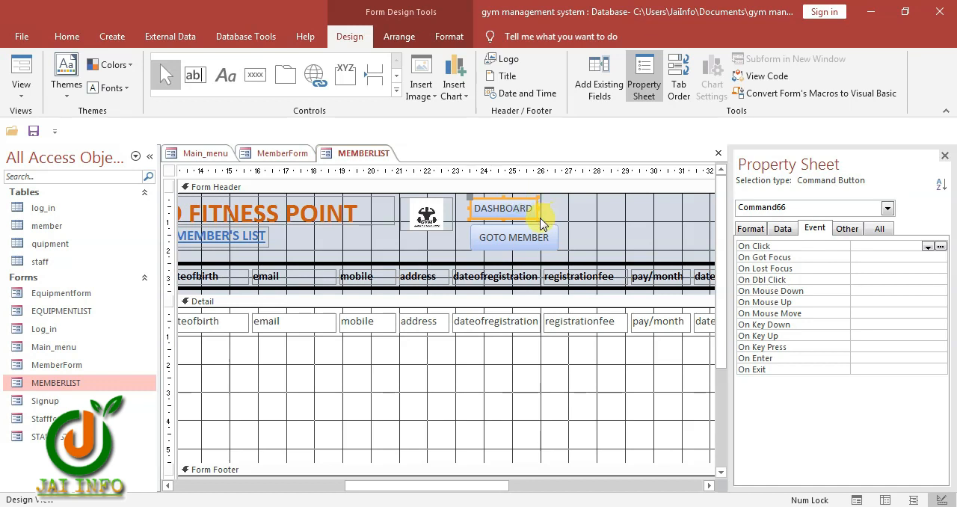
pyautogui.moveTo(538, 213); pyautogui.dragTo(559, 217)
pyautogui.click(566, 203)
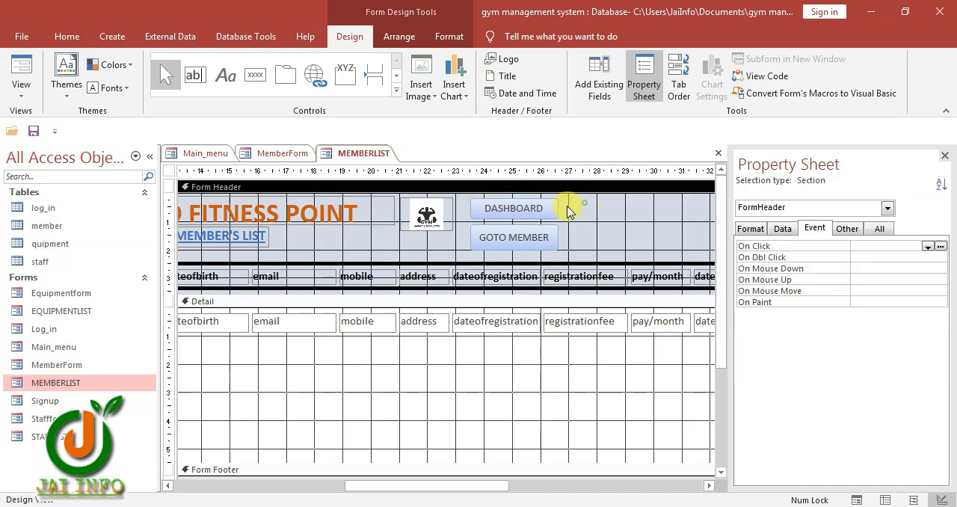
# Set the DASHBOARD button's On Click event to [Event Procedure] and paste the copied DoCmd lines into its code
pyautogui.click(516, 213)
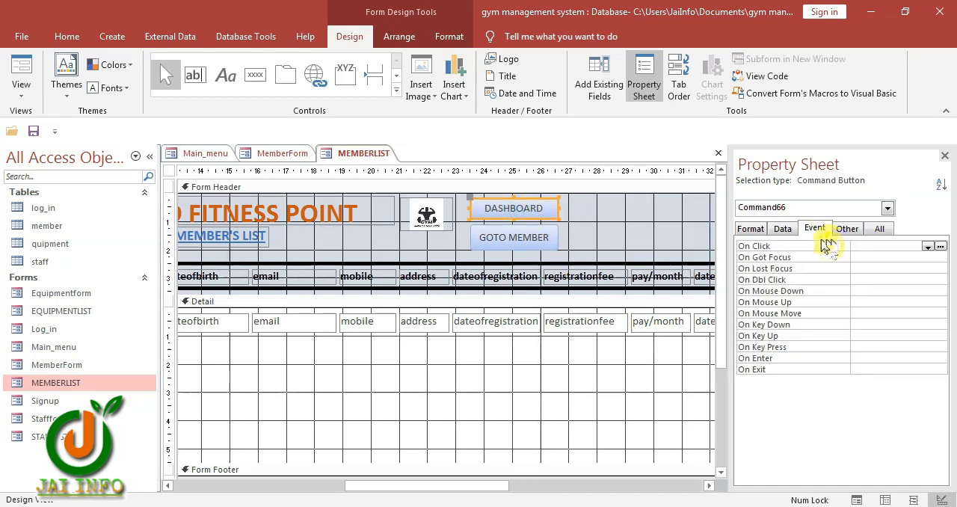
pyautogui.click(927, 247)
pyautogui.click(889, 257)
pyautogui.click(938, 247)
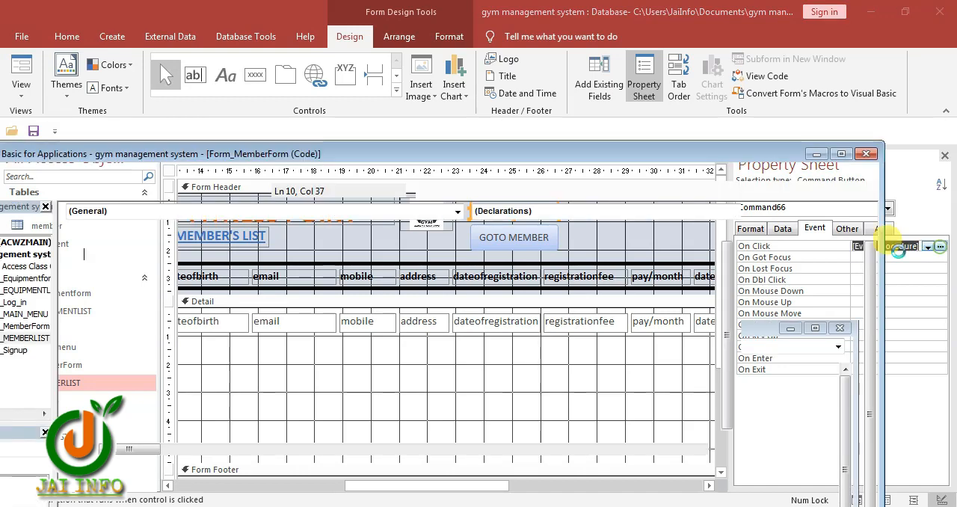
pyautogui.write('DoCmd.Close acForm, "main_menu", acSaveYes DoCmd.OpenForm FormName:="STAFFFORM", View:=acNormal, DataMode:=acFormPropertySettings')
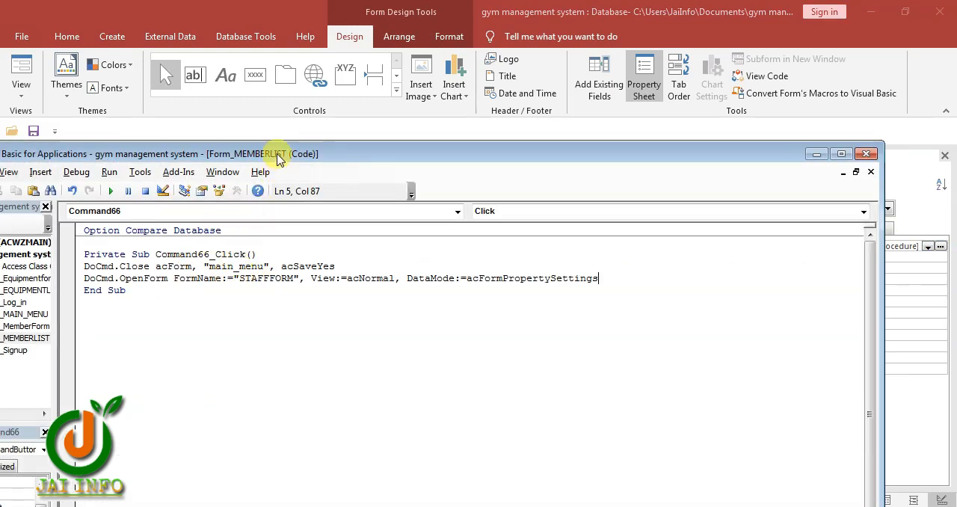
# Make the DASHBOARD click code open "main_menu" and close "memberlist", and close the code editor
pyautogui.moveTo(278, 157); pyautogui.dragTo(457, 175)
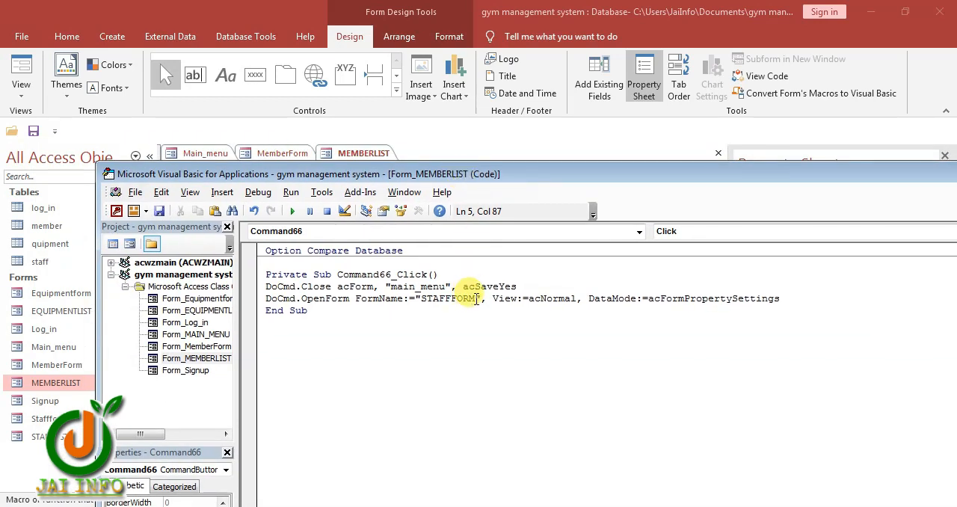
pyautogui.moveTo(469, 299); pyautogui.dragTo(421, 299)
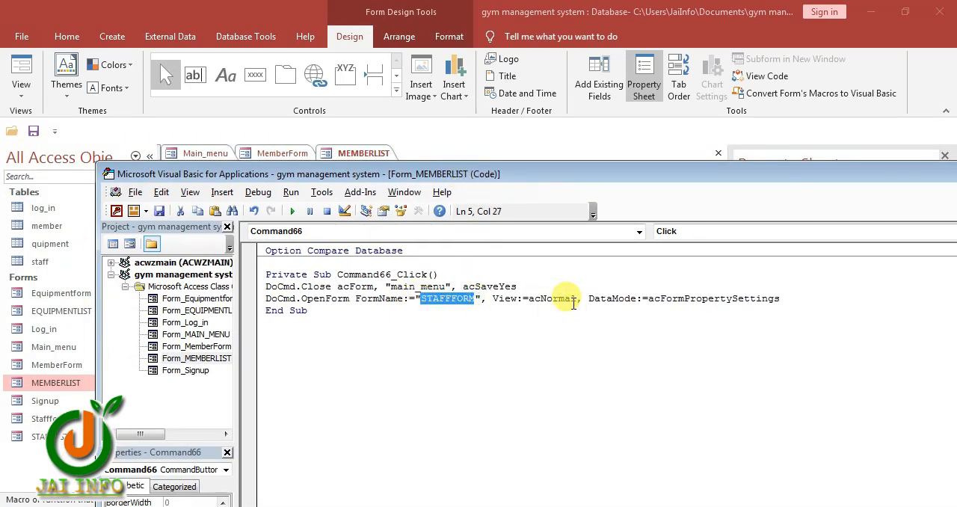
pyautogui.write('main')
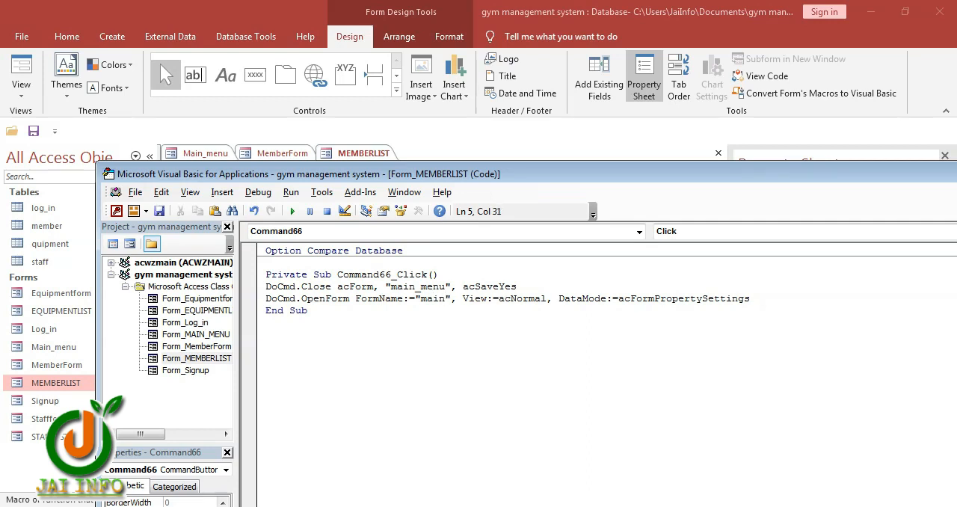
pyautogui.write('_menu')
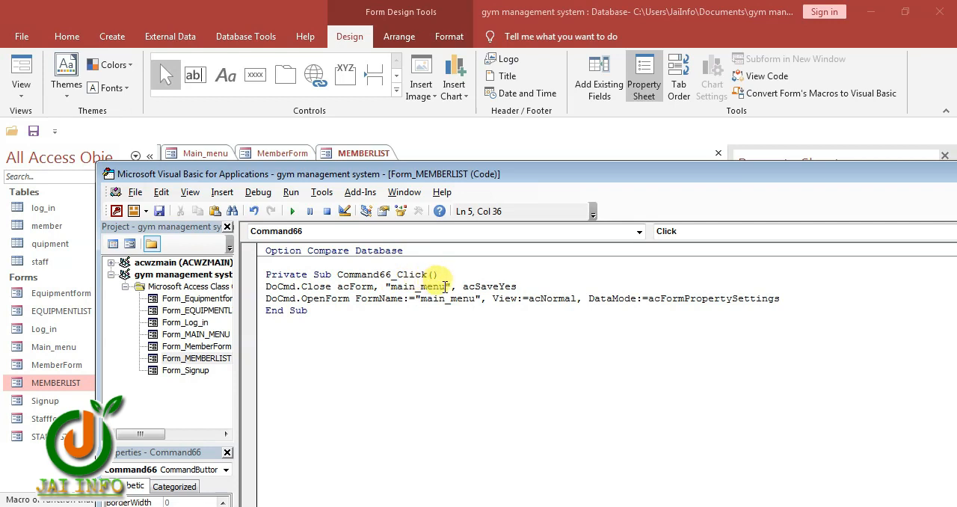
pyautogui.moveTo(445, 286); pyautogui.dragTo(390, 287)
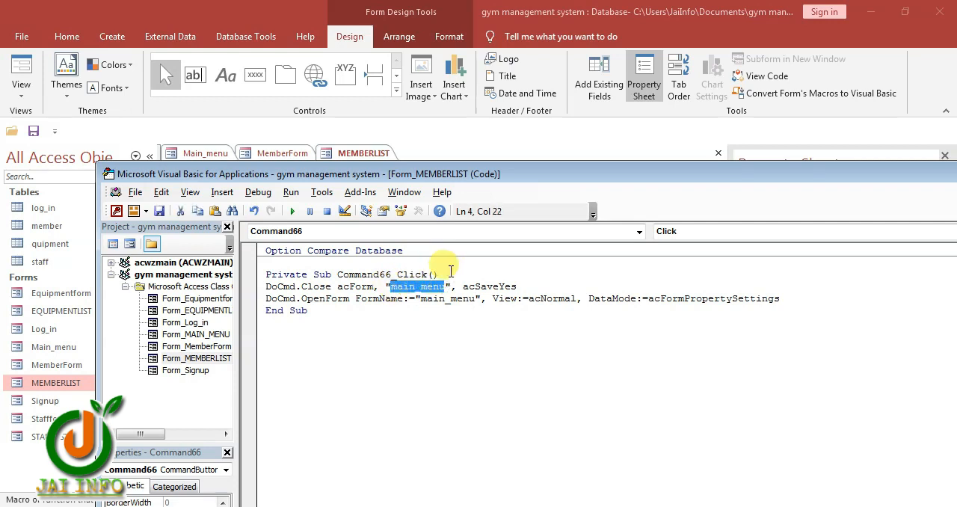
pyautogui.write('memberlist')
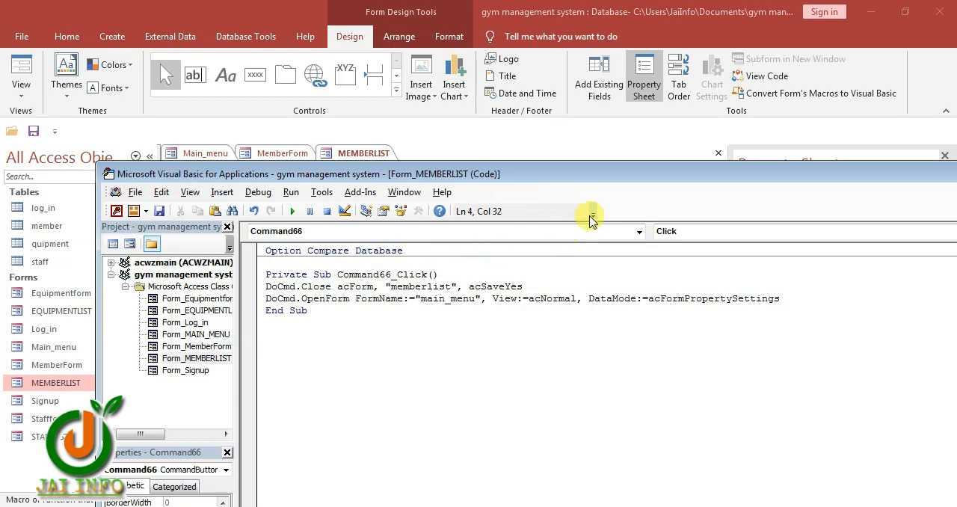
pyautogui.moveTo(625, 176); pyautogui.dragTo(454, 146)
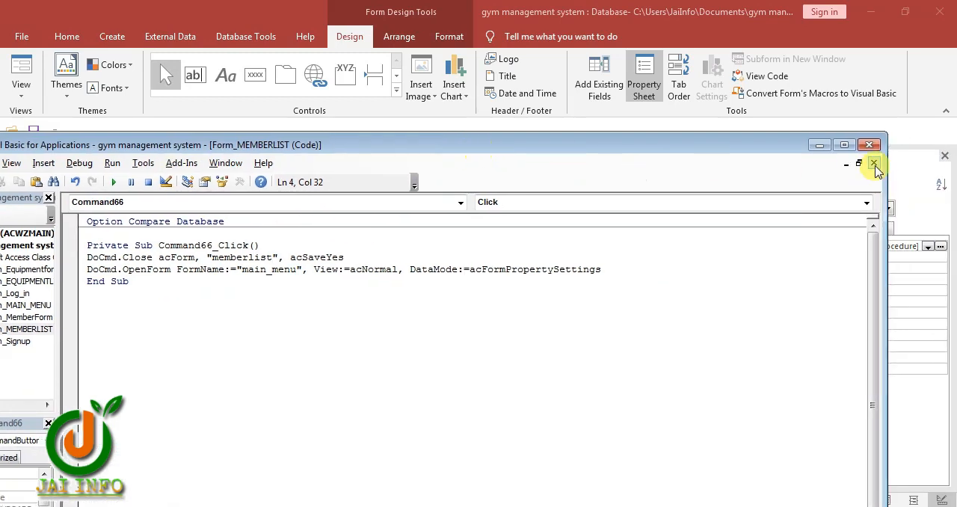
pyautogui.click(875, 160)
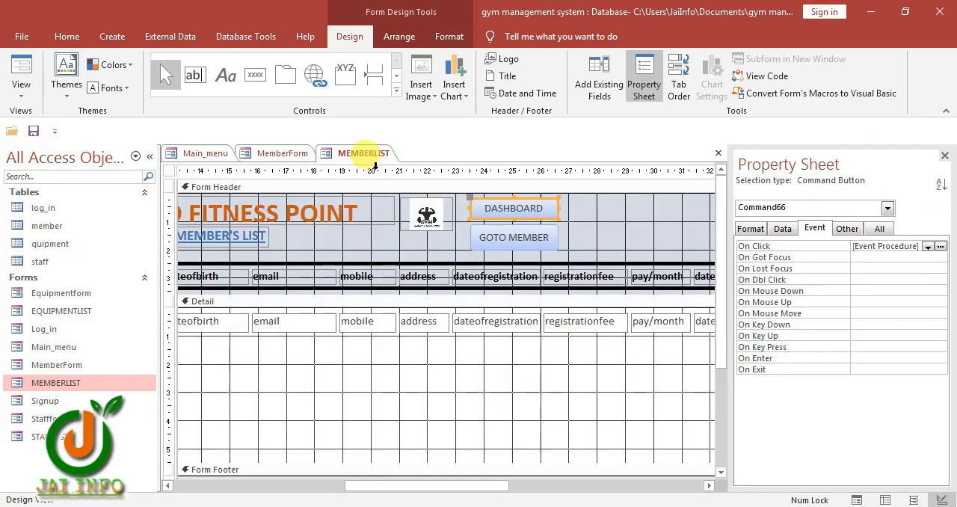
# Set the GOTO MEMBER button's On Click event to [Event Procedure] and paste the copied DoCmd lines into its code
pyautogui.click(483, 234)
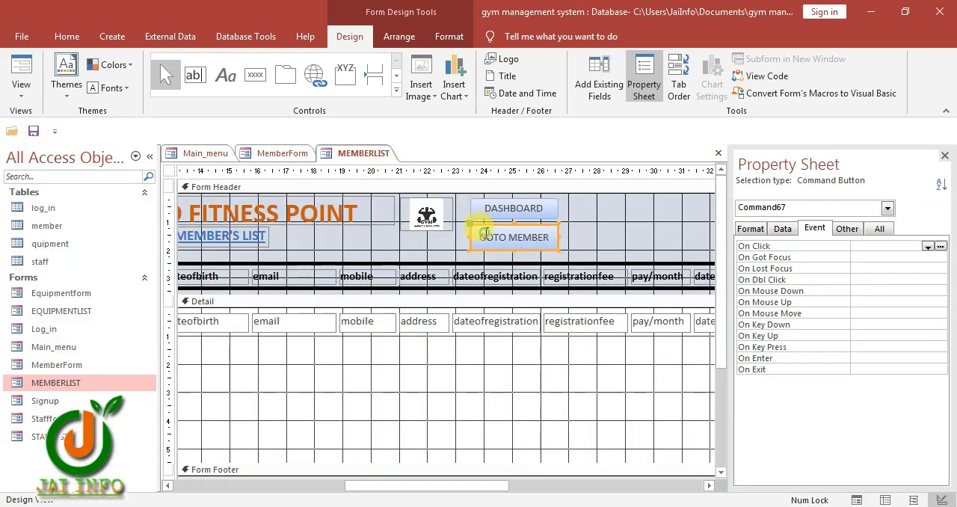
pyautogui.click(927, 246)
pyautogui.click(915, 256)
pyautogui.click(940, 246)
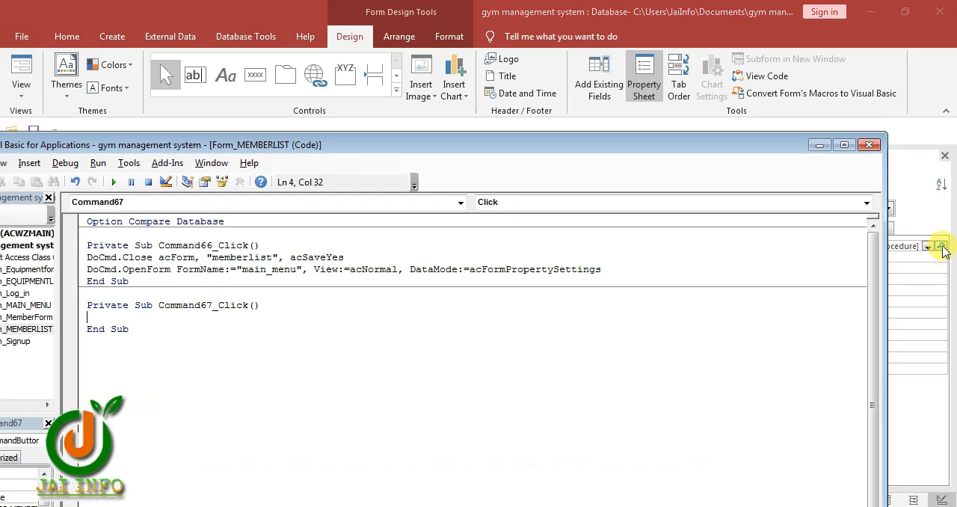
pyautogui.write('DoCmd.Close acForm, "main_menu", acSaveYes DoCmd.OpenForm FormName:="STAFFFORM", View:=acNormal, DataMode:=acFormPropertySettings')
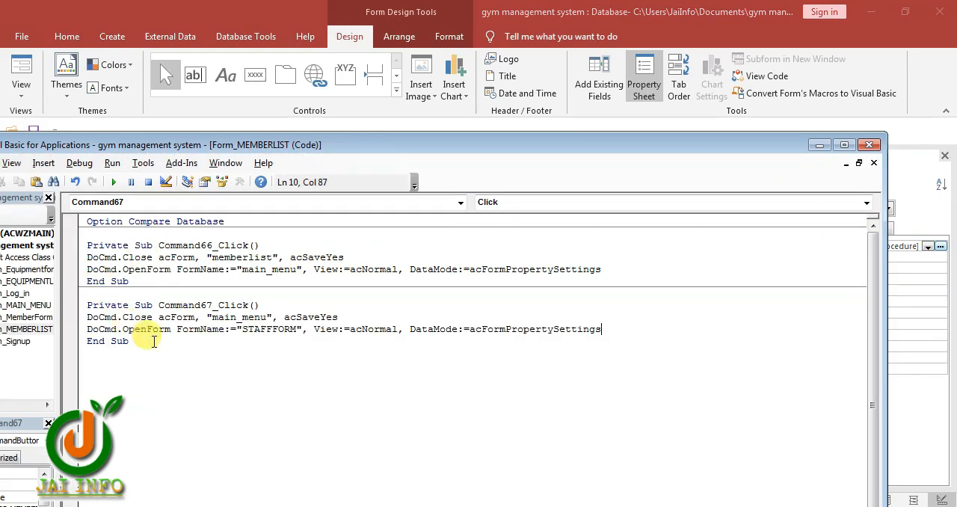
# Make the GOTO MEMBER click code close "memberlist" and open "memberform", and close the code editor
pyautogui.press('Up')
pyautogui.press('Up')
pyautogui.press('Up')
pyautogui.press('Up')
pyautogui.moveTo(268, 320); pyautogui.dragTo(212, 320)
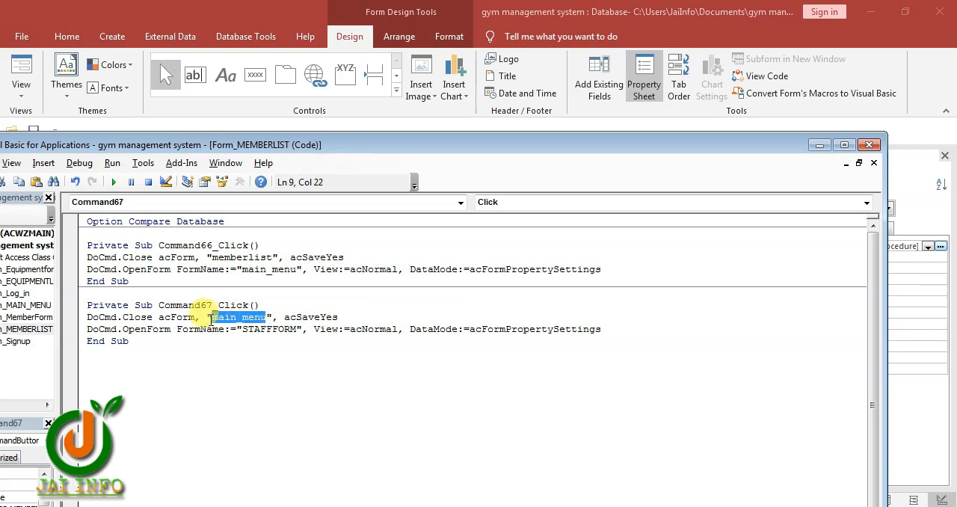
pyautogui.write('memberlist')
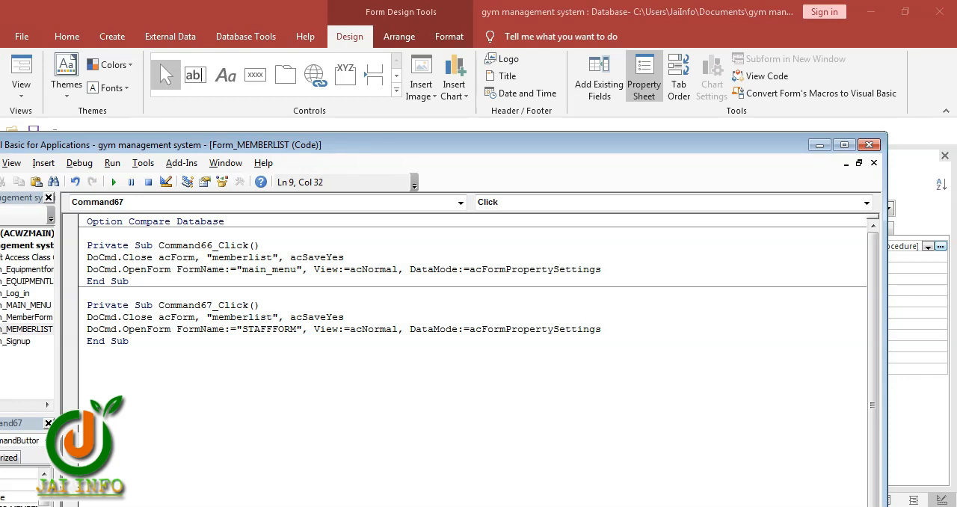
pyautogui.moveTo(296, 329); pyautogui.dragTo(244, 338)
pyautogui.write('memberfo')
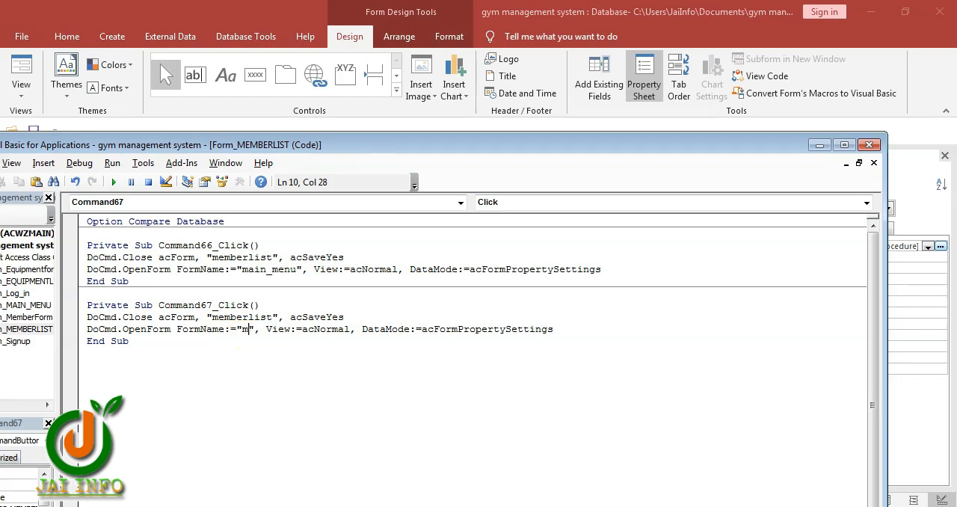
pyautogui.write('rm')
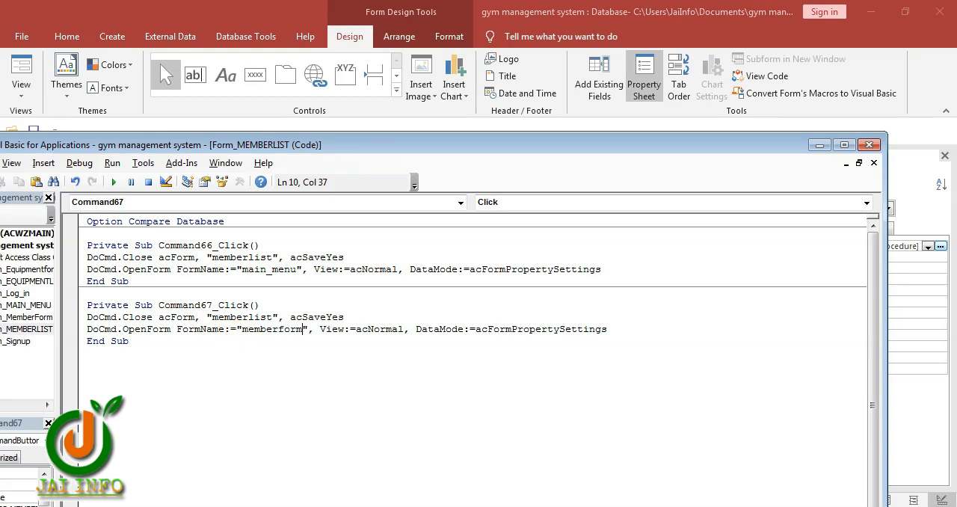
pyautogui.click(863, 145)
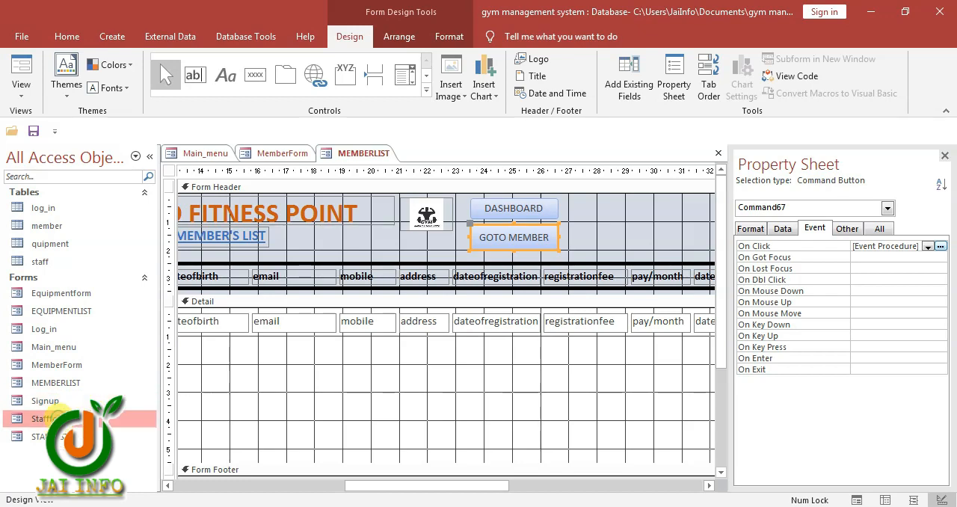
# Open the Staffform form in Design View and select its Add Staff, Save and Delete buttons
pyautogui.rightClick(55, 419)
pyautogui.click(97, 264)
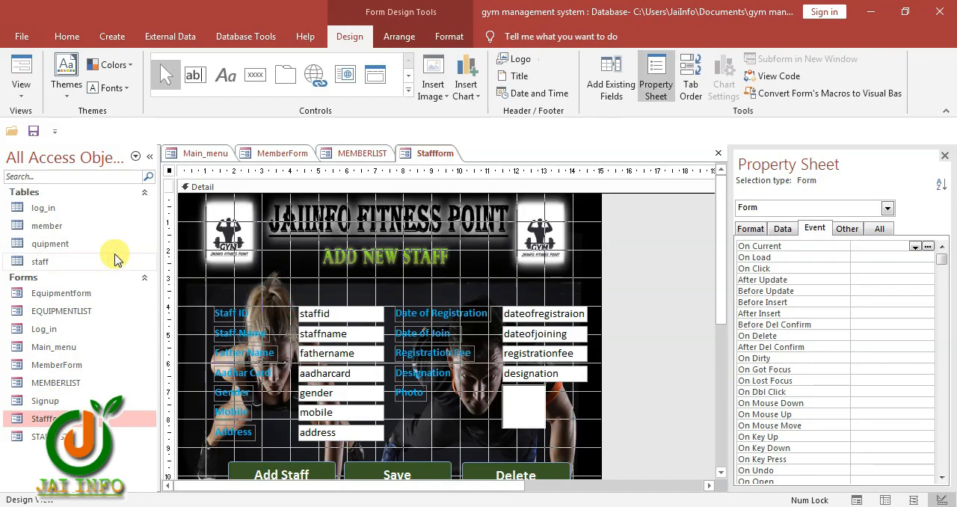
pyautogui.scroll(-1, 449, 403)
pyautogui.scroll(-2, 449, 389)
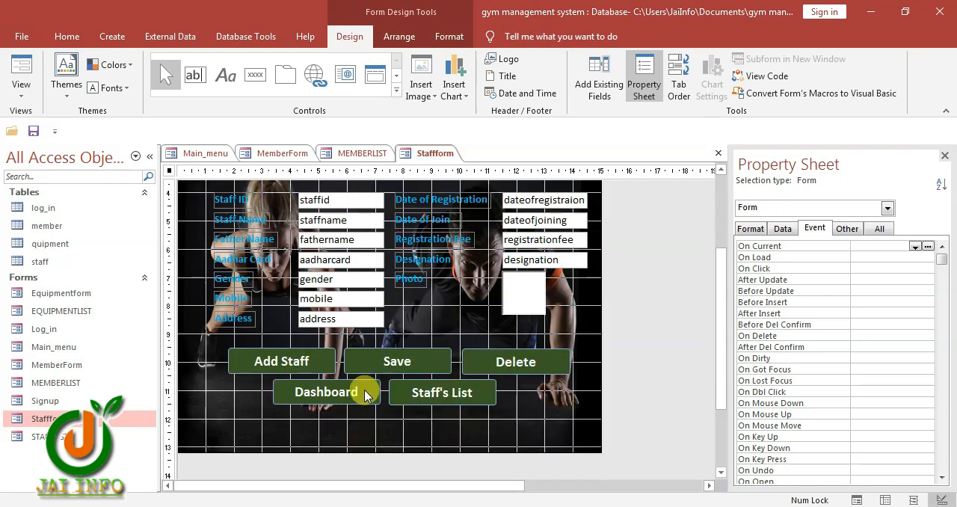
pyautogui.moveTo(213, 354); pyautogui.dragTo(532, 357)
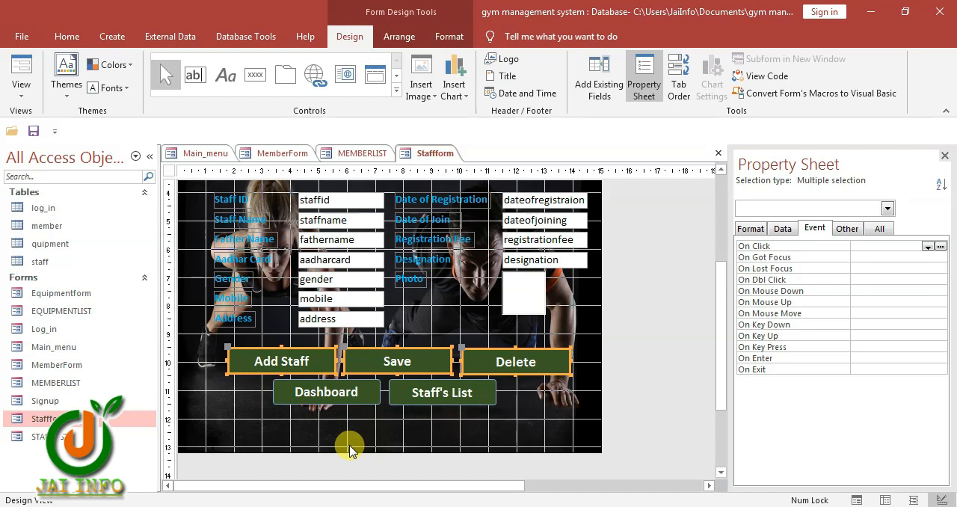
# Set the Staffform Dashboard button's On Click event to [Event Procedure] and paste the copied DoCmd lines into its code
pyautogui.click(326, 404)
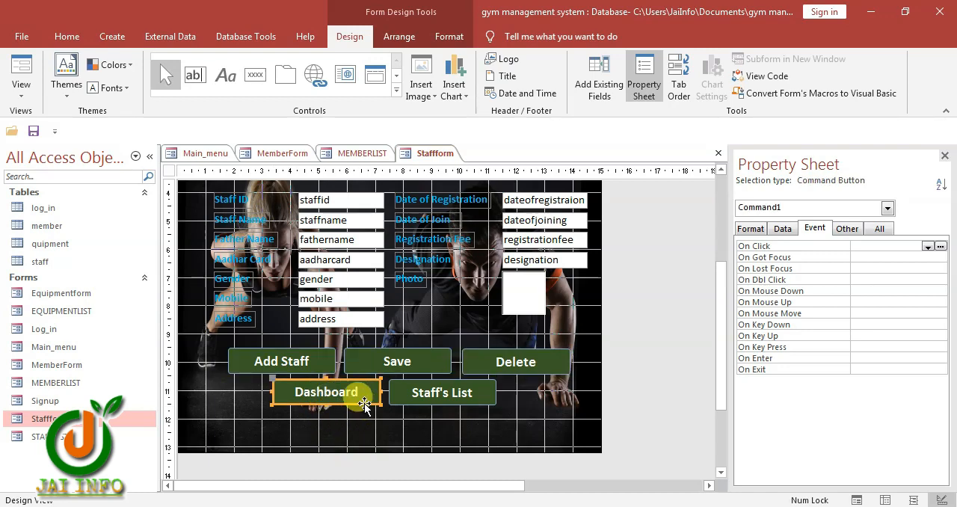
pyautogui.click(927, 246)
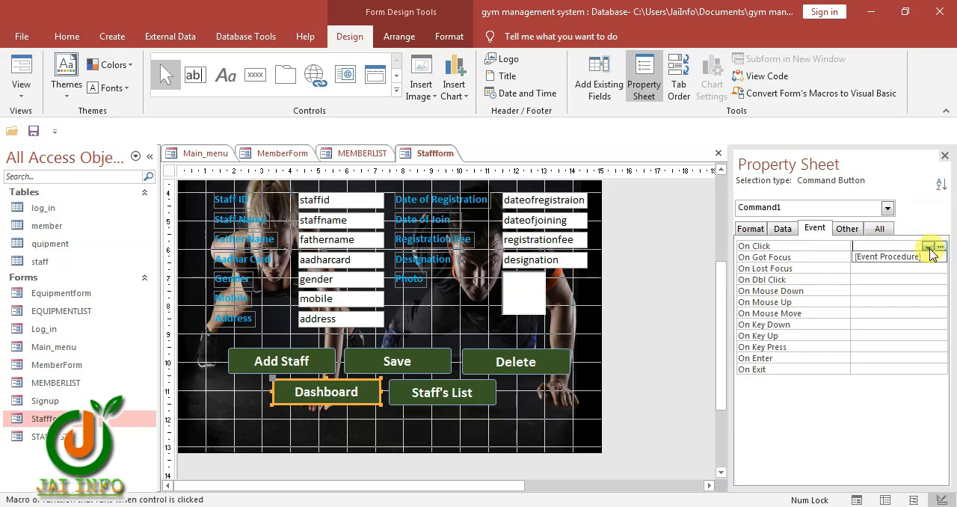
pyautogui.click(922, 257)
pyautogui.click(940, 246)
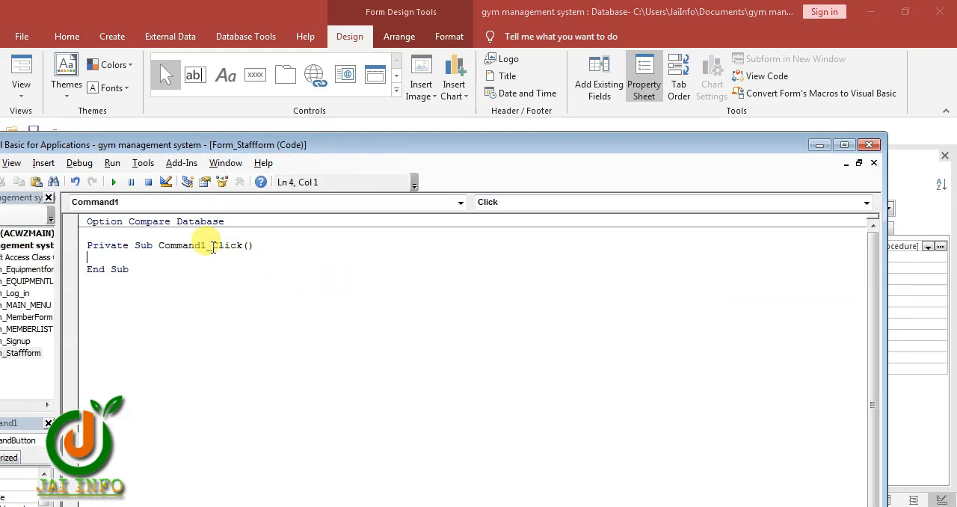
pyautogui.write('DoCmd.Close acForm, "main_menu", acSaveYes DoCmd.OpenForm FormName:="STAFFFORM", View:=acNormal, DataMode:=acFormPropertySettings')
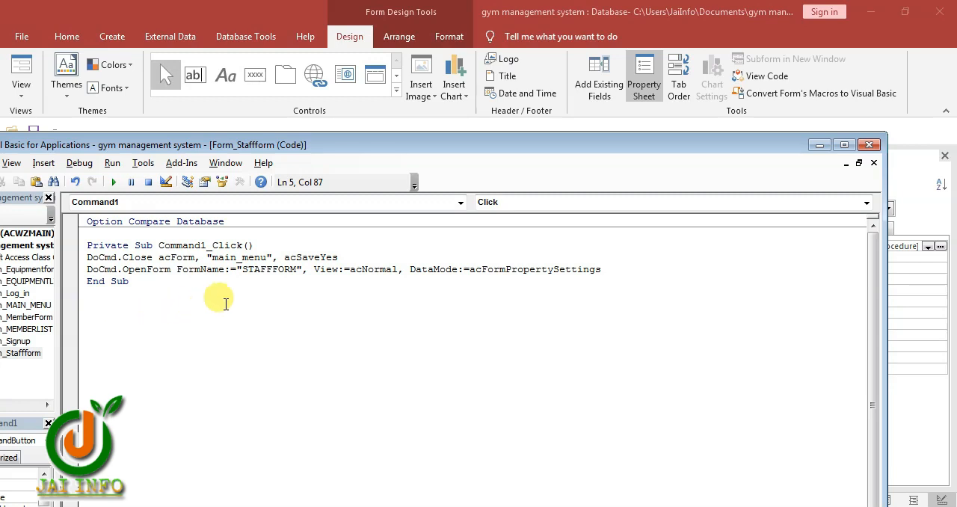
# Make the Staffform Dashboard click code close "staffform" and open "main_menu", and close the code editor
pyautogui.moveTo(176, 151); pyautogui.dragTo(348, 159)
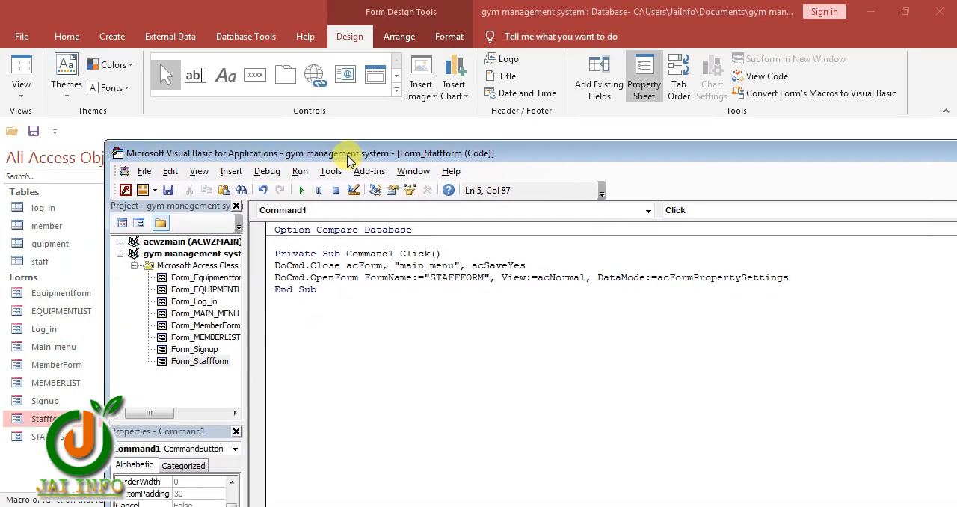
pyautogui.moveTo(453, 265); pyautogui.dragTo(398, 266)
pyautogui.write('staffor')
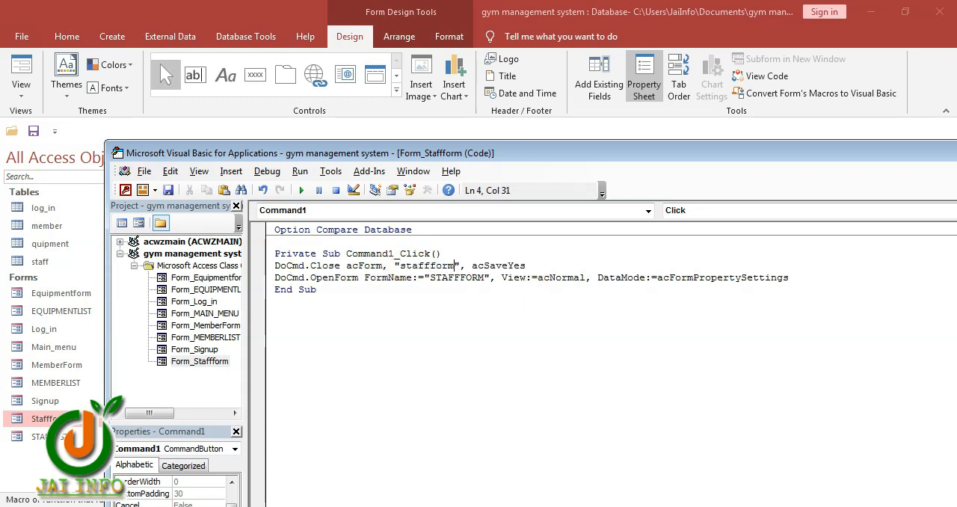
pyautogui.moveTo(485, 277); pyautogui.dragTo(432, 278)
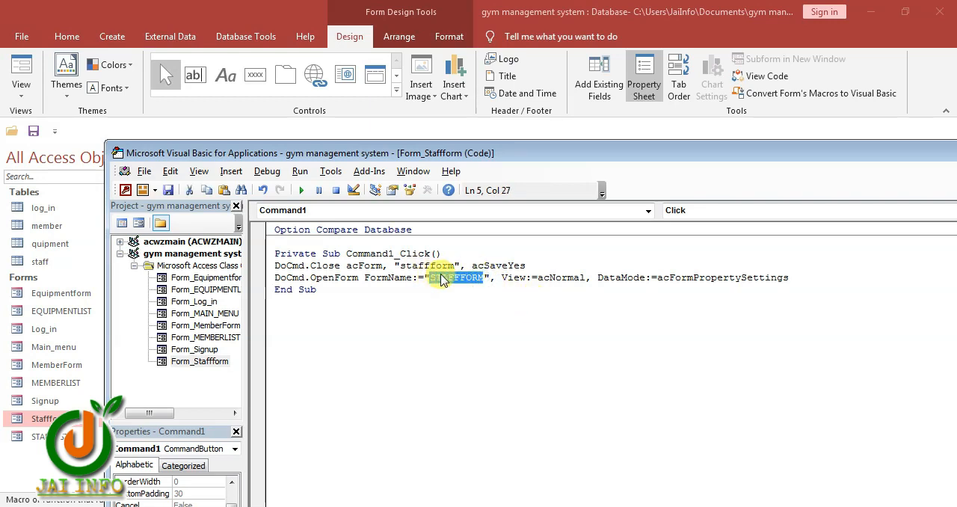
pyautogui.write('me')
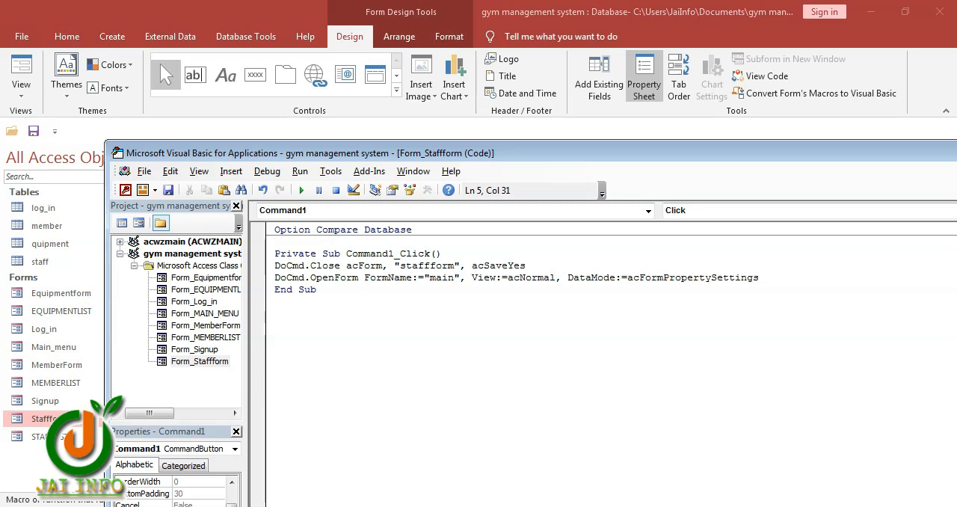
pyautogui.write('_menu')
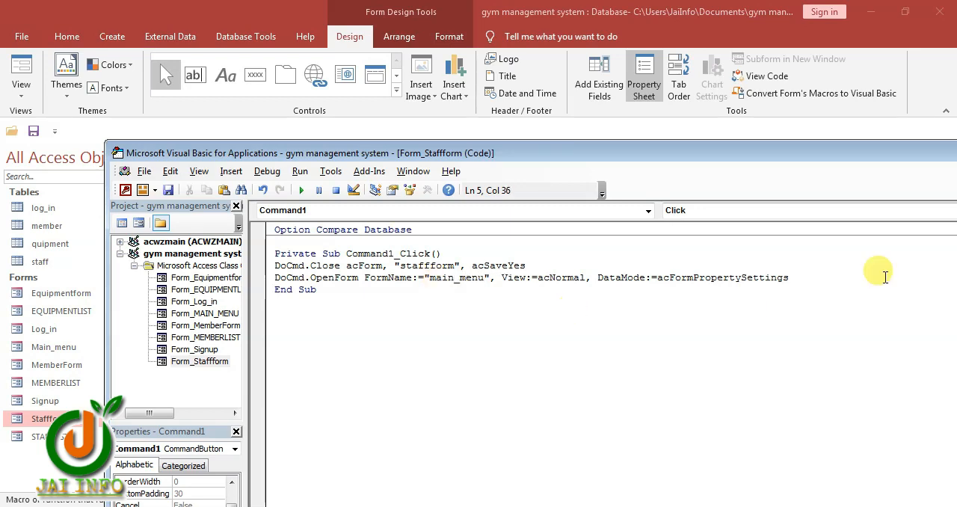
pyautogui.moveTo(814, 154); pyautogui.dragTo(601, 154)
pyautogui.click(844, 157)
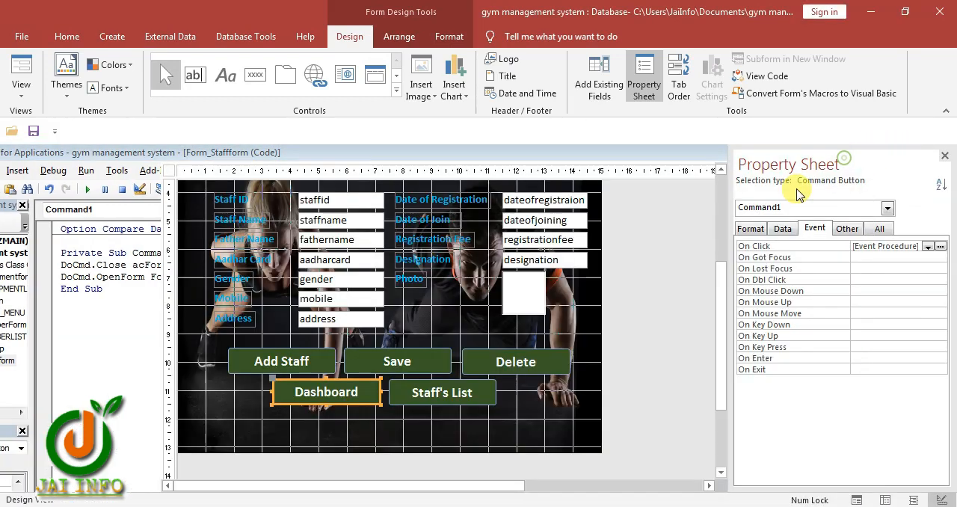
# Set the Staff's List button's On Click event to [Event Procedure] and paste the copied DoCmd lines into its code
pyautogui.click(419, 388)
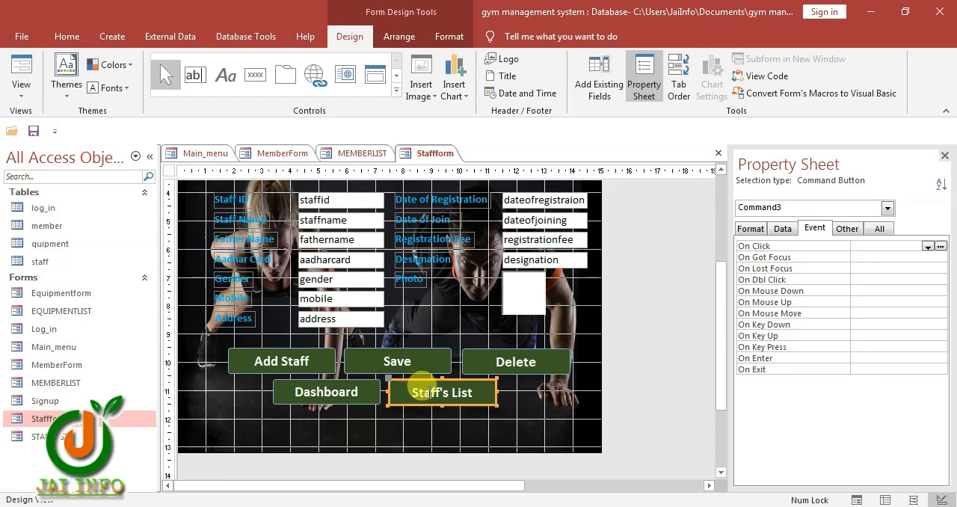
pyautogui.click(927, 246)
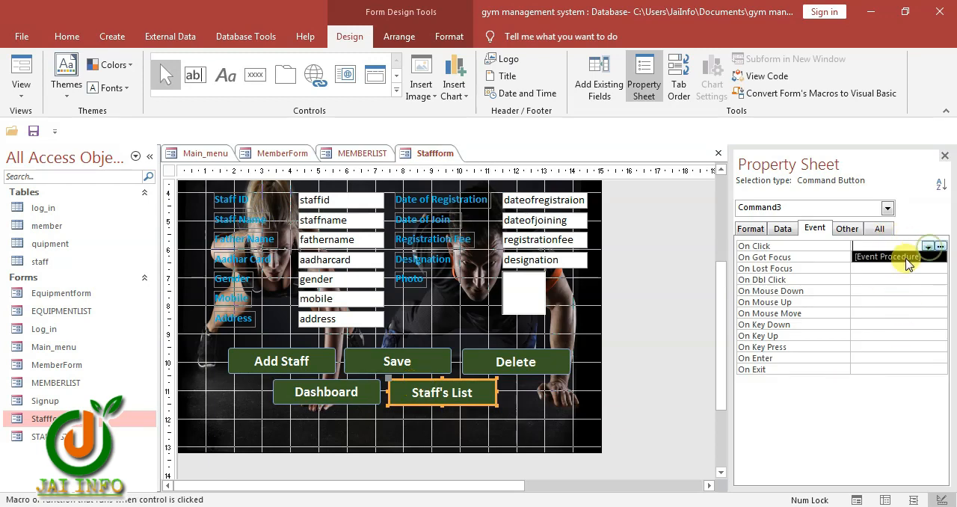
pyautogui.click(893, 257)
pyautogui.click(939, 246)
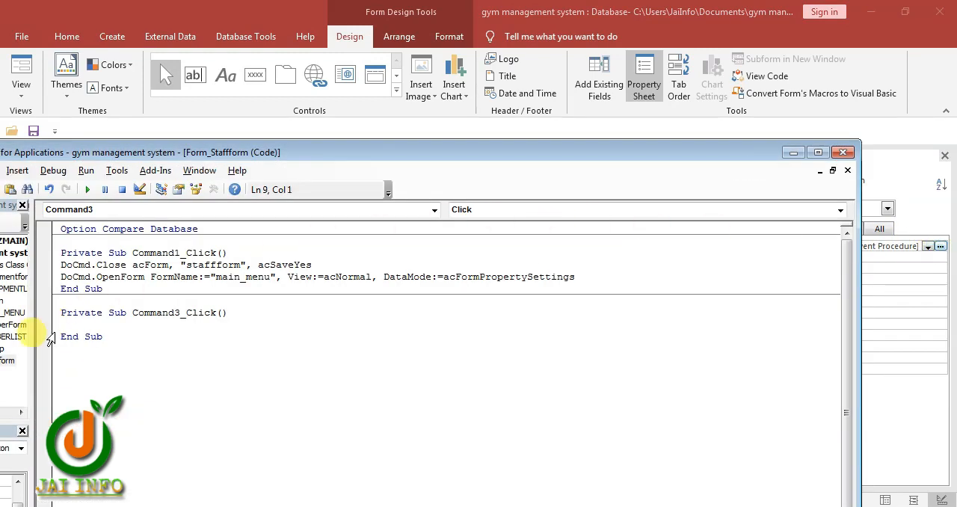
pyautogui.write('DoCmd.Close acForm, "main_menu", acSaveYes DoCmd.OpenForm FormName:="STAFFFORM", View:=acNormal, DataMode:=acFormPropertySettings')
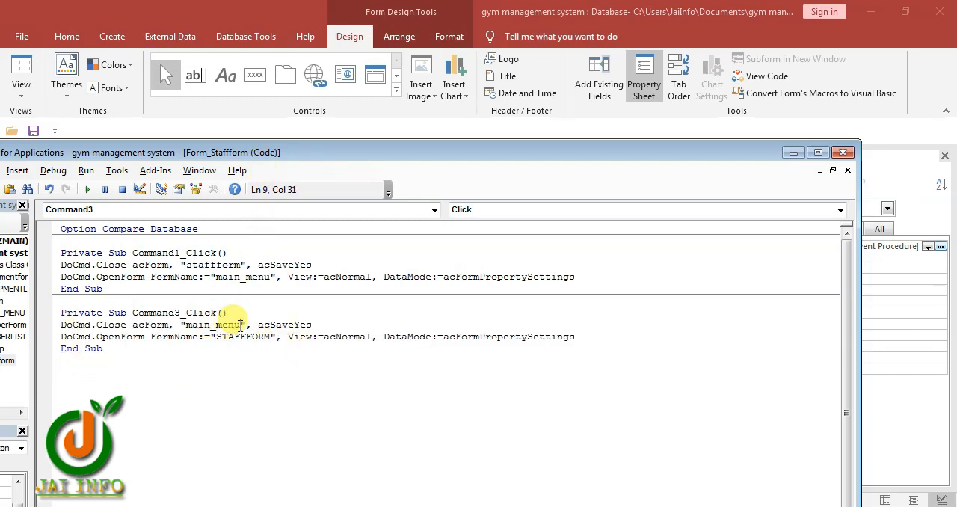
# Make the Staff's List click code close "staffform" and open "stafflist", and close the code editor
pyautogui.moveTo(239, 326); pyautogui.dragTo(189, 329)
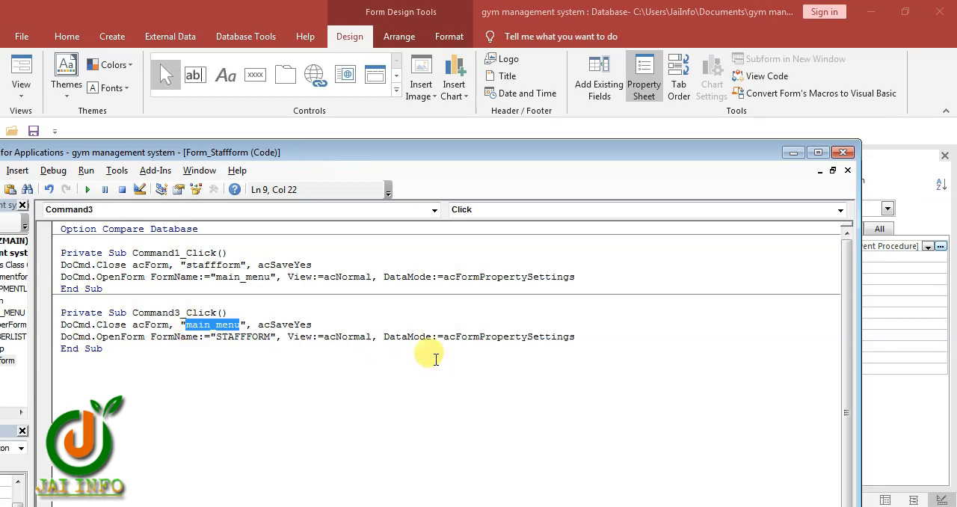
pyautogui.write('stafffor')
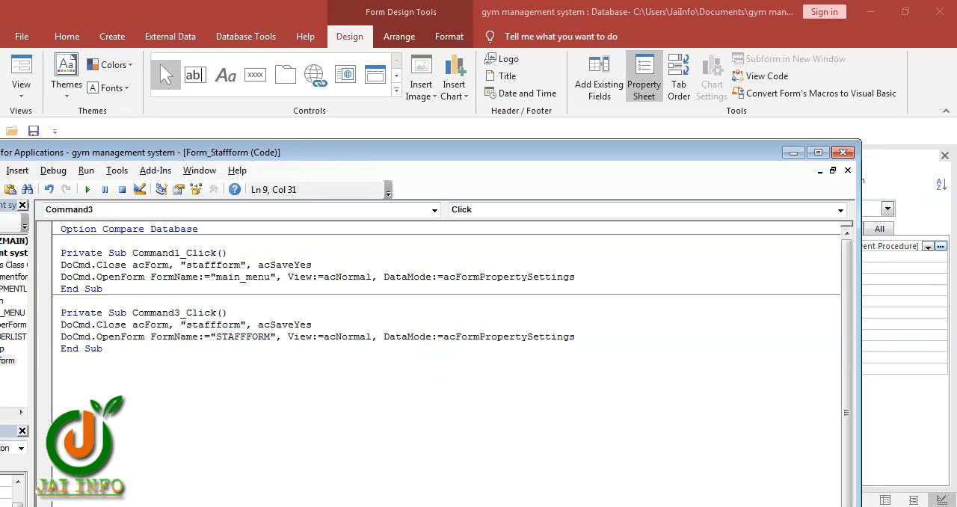
pyautogui.moveTo(270, 347); pyautogui.dragTo(220, 342)
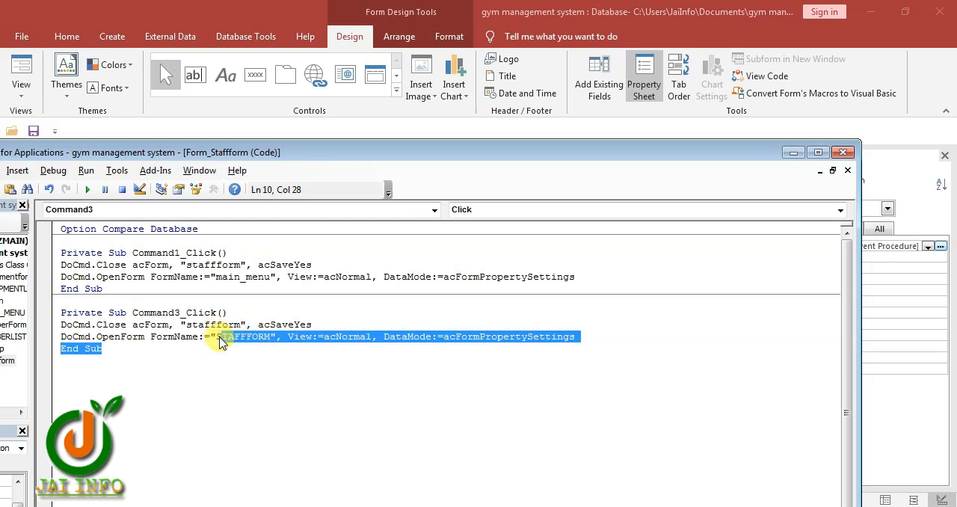
pyautogui.doubleClick(220, 338)
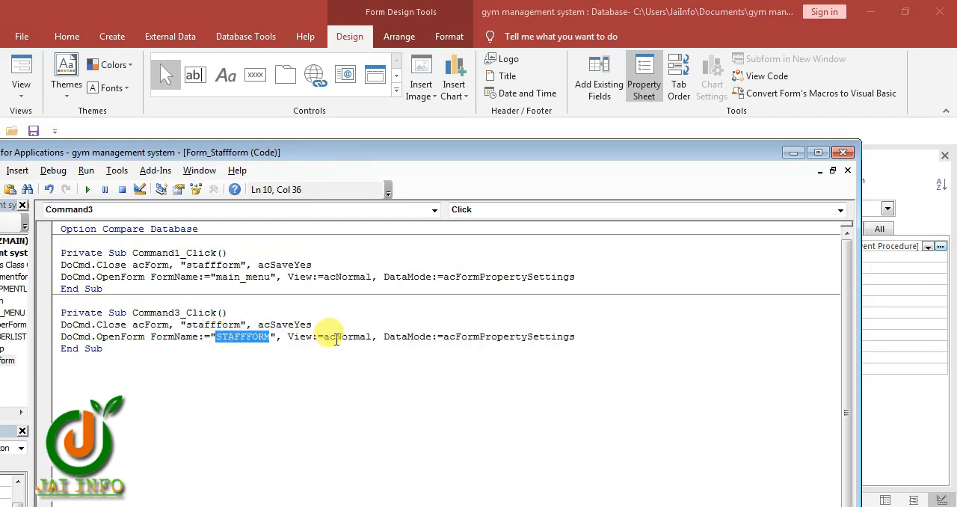
pyautogui.write('stafflis')
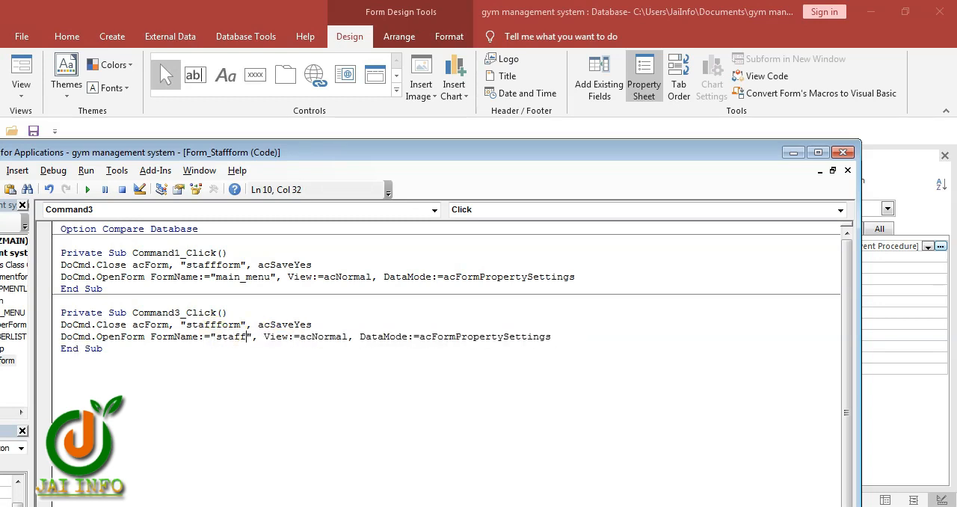
pyautogui.write('t')
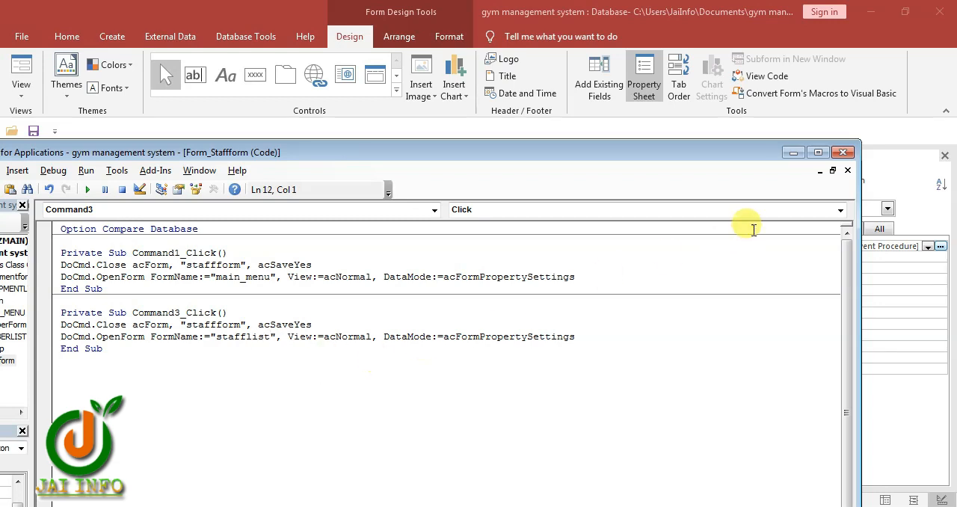
pyautogui.click(842, 152)
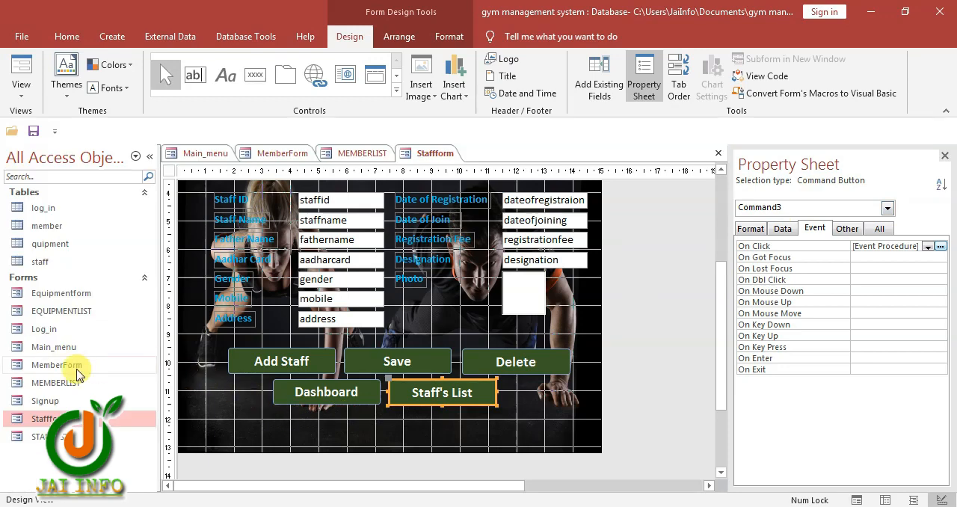
# Open the STAFFLIST form in Design View and bring its DASHBOARD and GOTO STAFF header buttons into view
pyautogui.rightClick(63, 439)
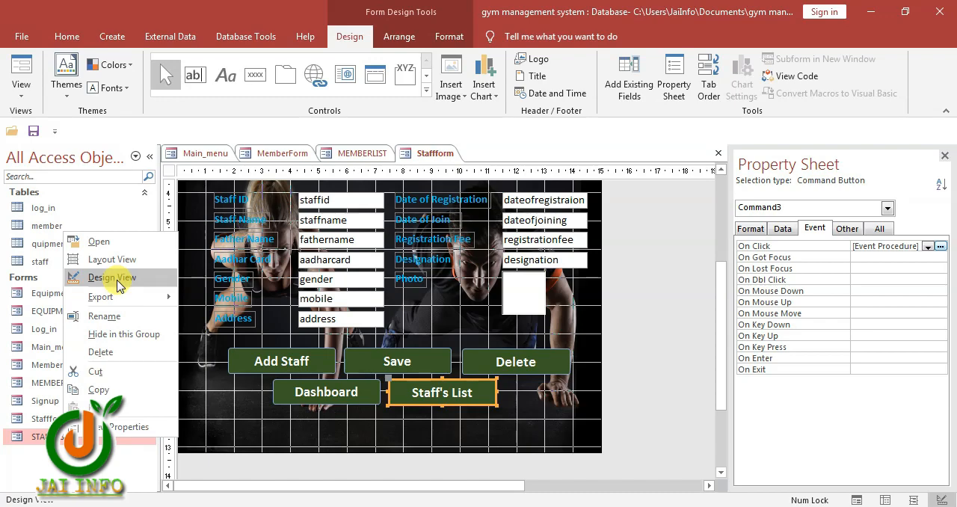
pyautogui.click(118, 283)
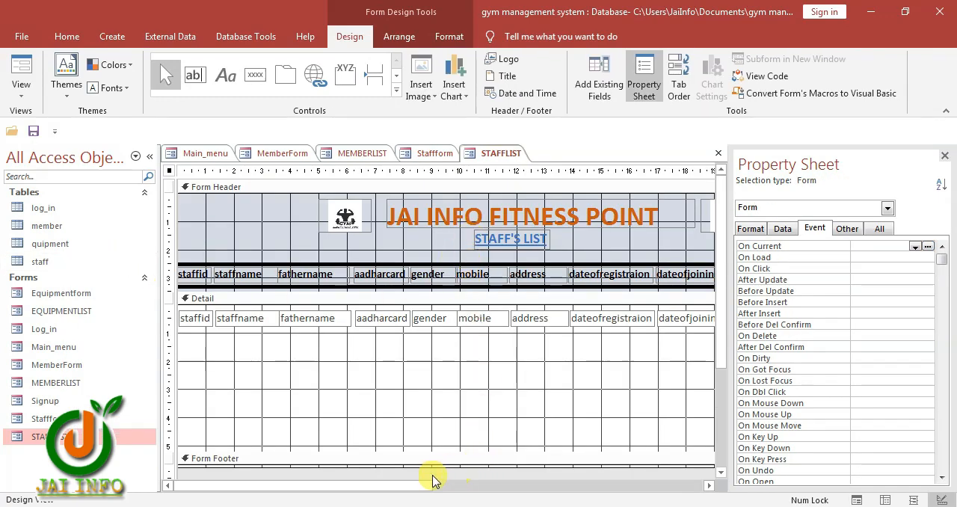
pyautogui.moveTo(434, 480); pyautogui.dragTo(593, 478)
# Set the STAFFLIST DASHBOARD button's On Click event to [Event Procedure] and paste the copied DoCmd lines into its code
pyautogui.click(539, 211)
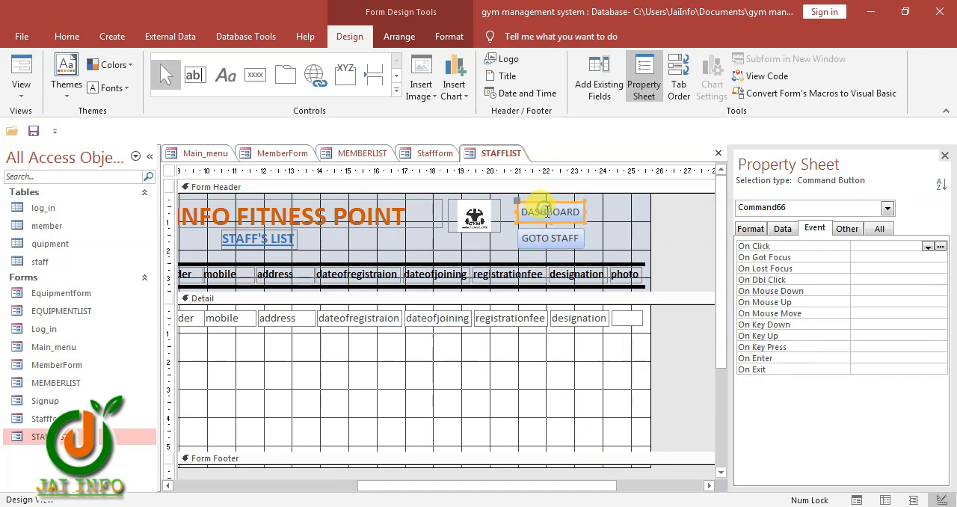
pyautogui.click(926, 246)
pyautogui.click(908, 256)
pyautogui.click(939, 246)
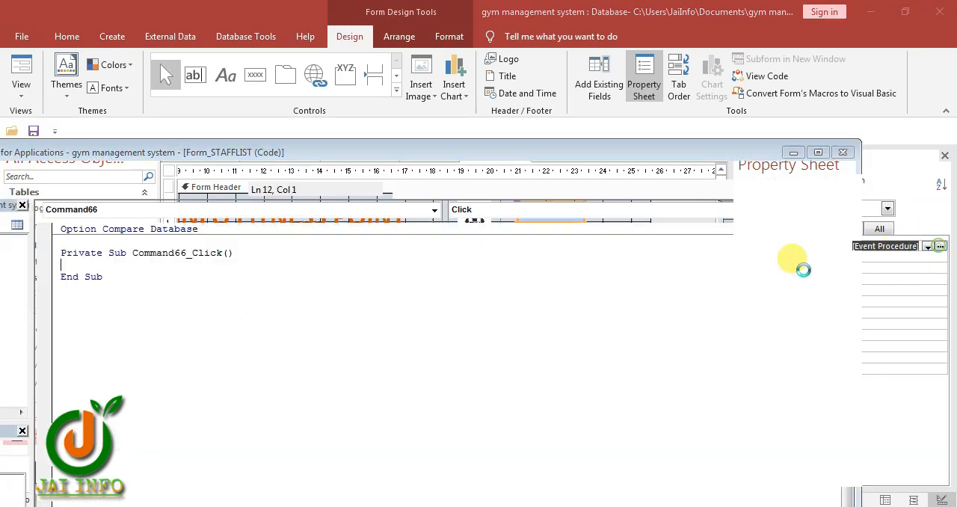
pyautogui.write('DoCmd.Close acForm, "main_menu", acSaveYes DoCmd.OpenForm FormName:="STAFFFORM", View:=acNormal, DataMode:=acFormPropertySettings')
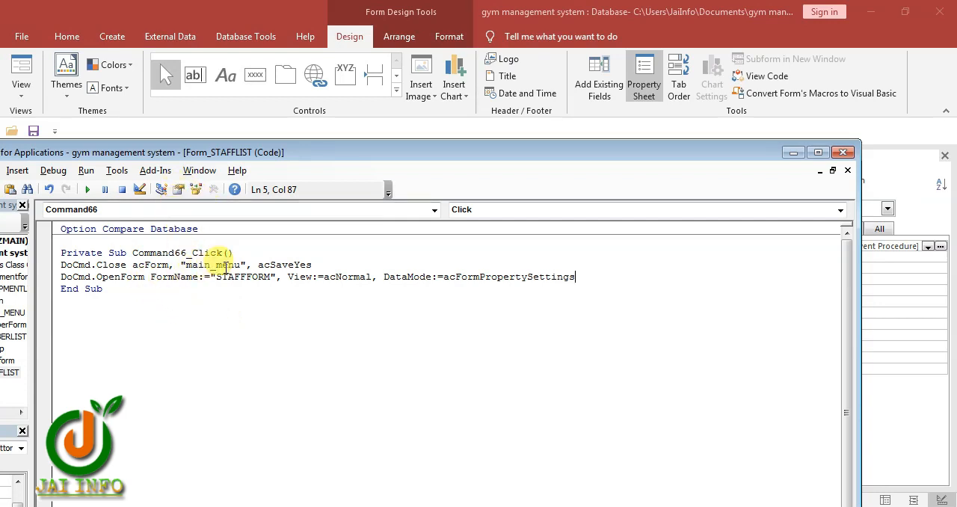
# Make the STAFFLIST DASHBOARD click code close "stafflist" and open "main_menu", and close the code editor
pyautogui.moveTo(240, 265); pyautogui.dragTo(188, 275)
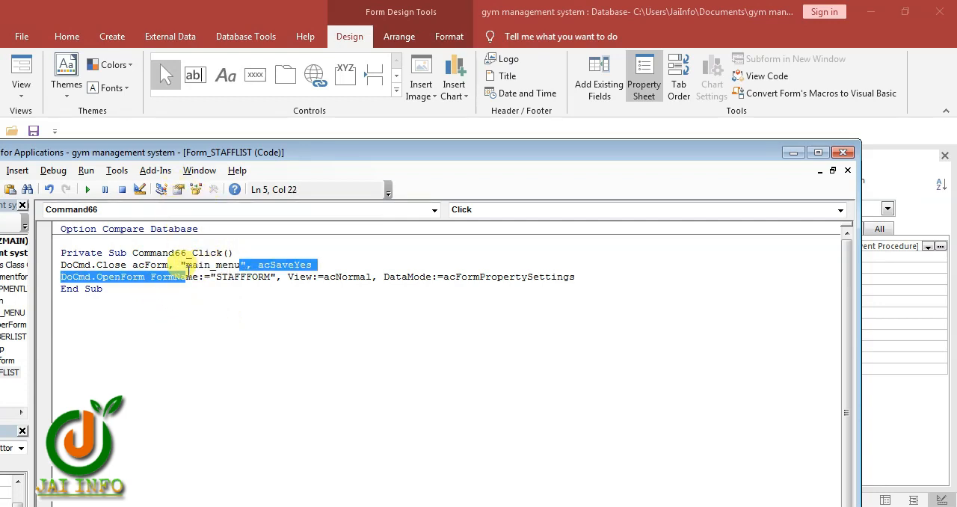
pyautogui.doubleClick(205, 264)
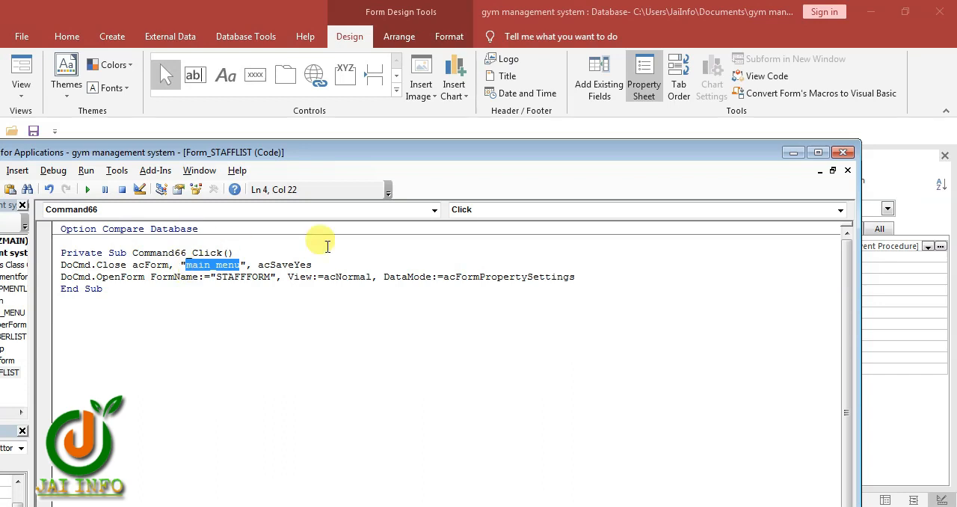
pyautogui.write('stafflist')
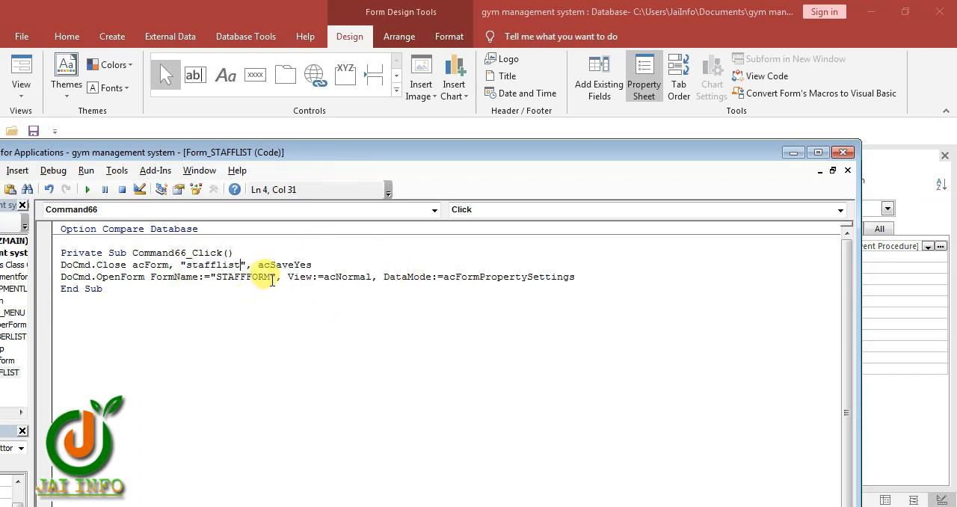
pyautogui.moveTo(270, 278); pyautogui.dragTo(217, 277)
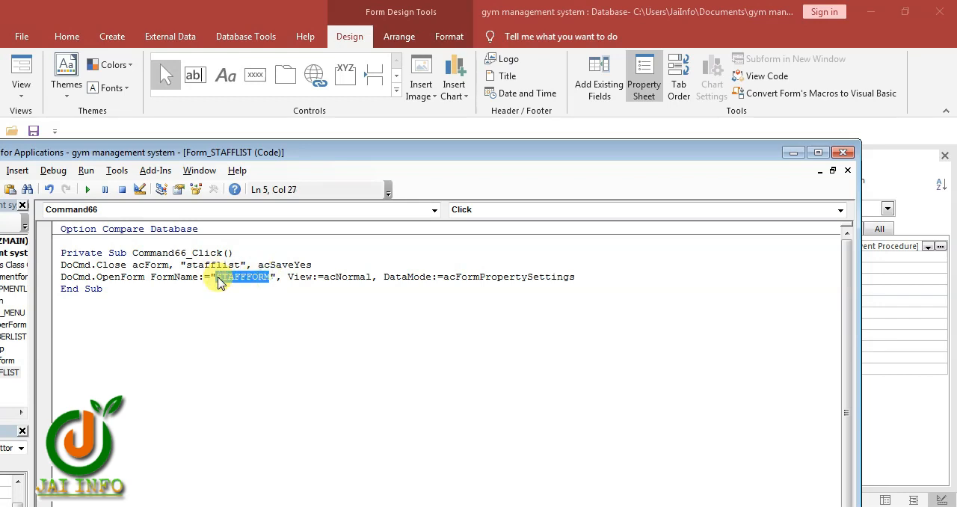
pyautogui.write('main')
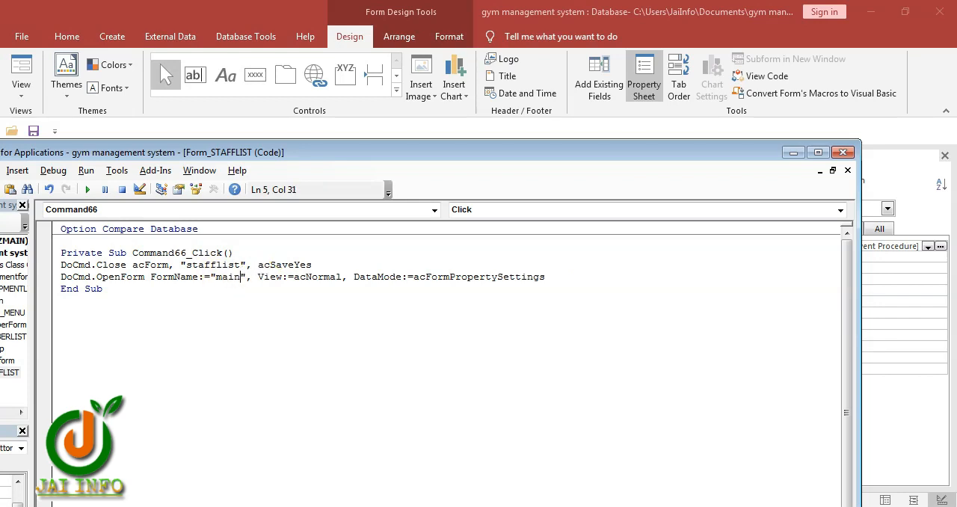
pyautogui.write('_menu')
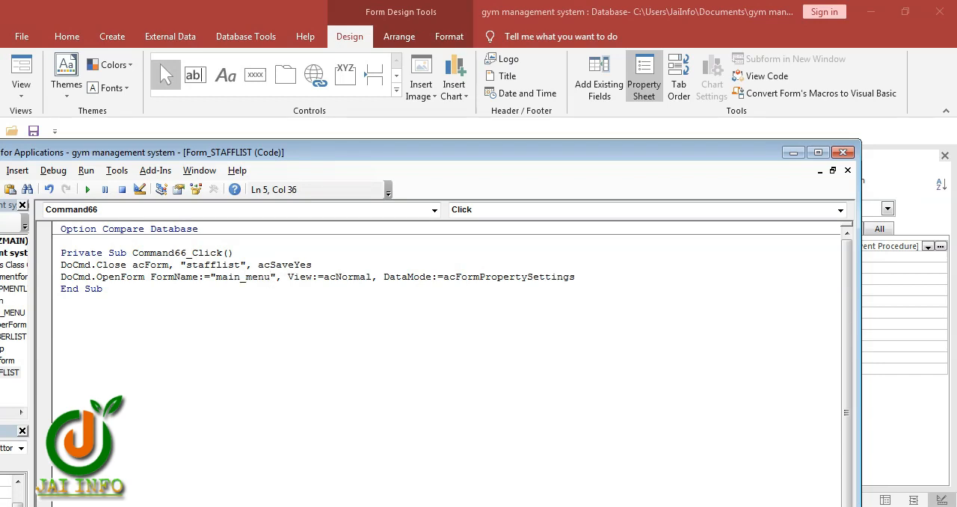
pyautogui.click(840, 152)
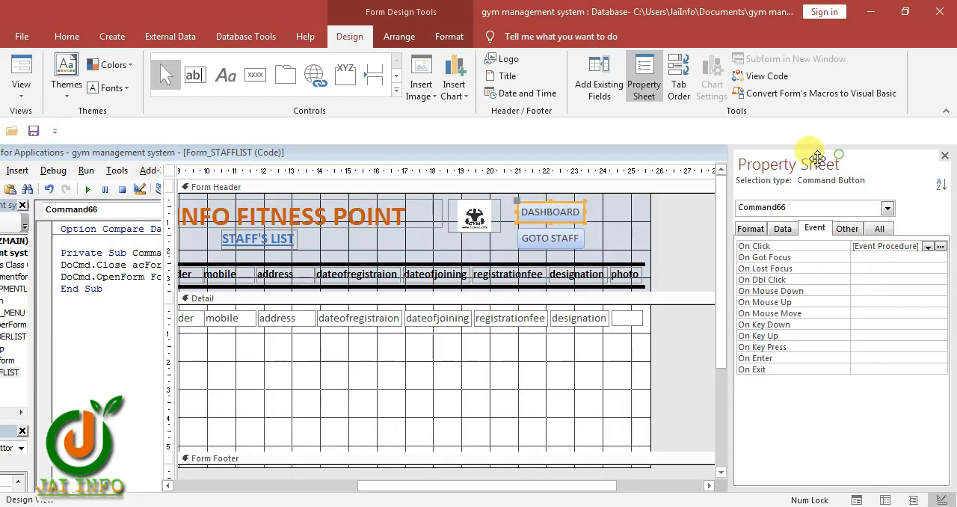
# Set the GOTO STAFF button's On Click event to [Event Procedure] and paste the copied DoCmd lines into its code
pyautogui.click(559, 239)
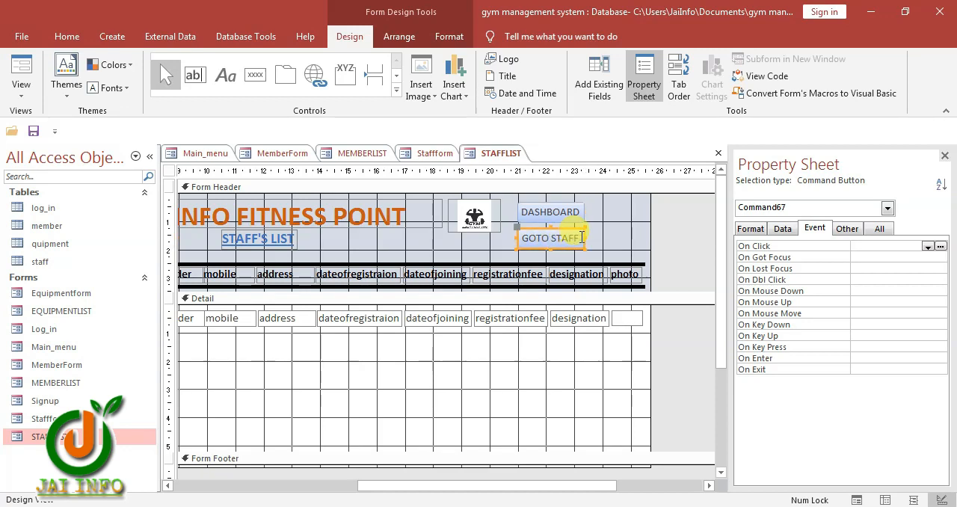
pyautogui.click(927, 246)
pyautogui.click(911, 257)
pyautogui.click(940, 246)
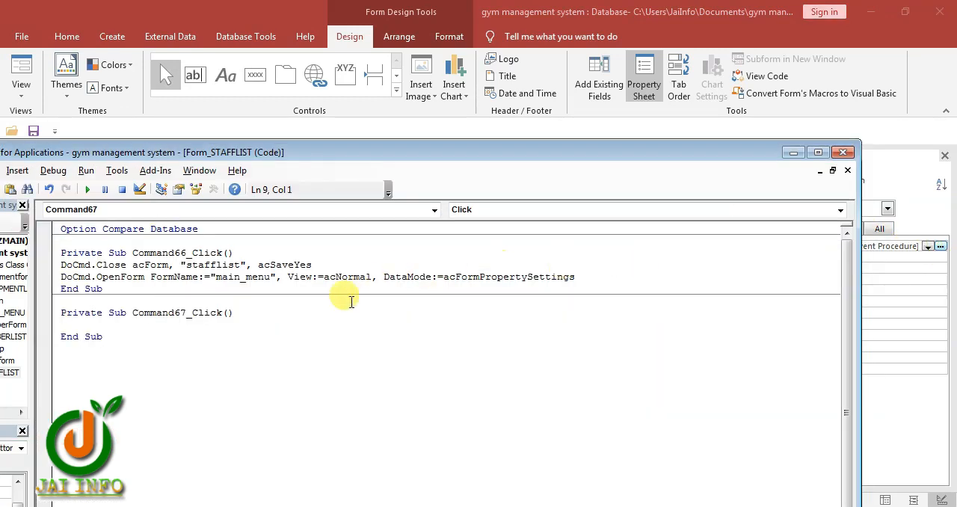
pyautogui.write('DoCmd.Close acForm, "main_menu", acSaveYes DoCmd.OpenForm FormName:="STAFFFORM", View:=acNormal, DataMode:=acFormPropertySettings')
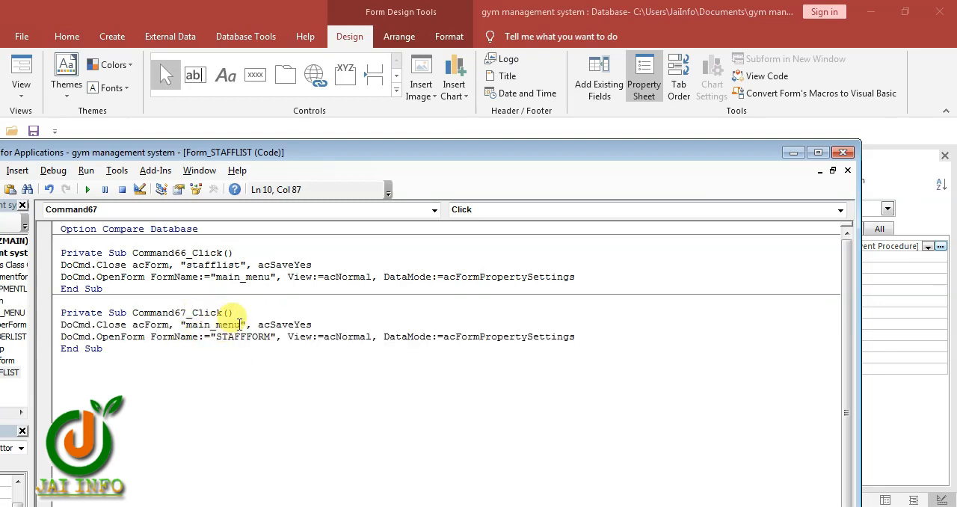
# Make the GOTO STAFF click code close "stafflist" and open "staffform", and close the code editor
pyautogui.moveTo(241, 323); pyautogui.dragTo(193, 329)
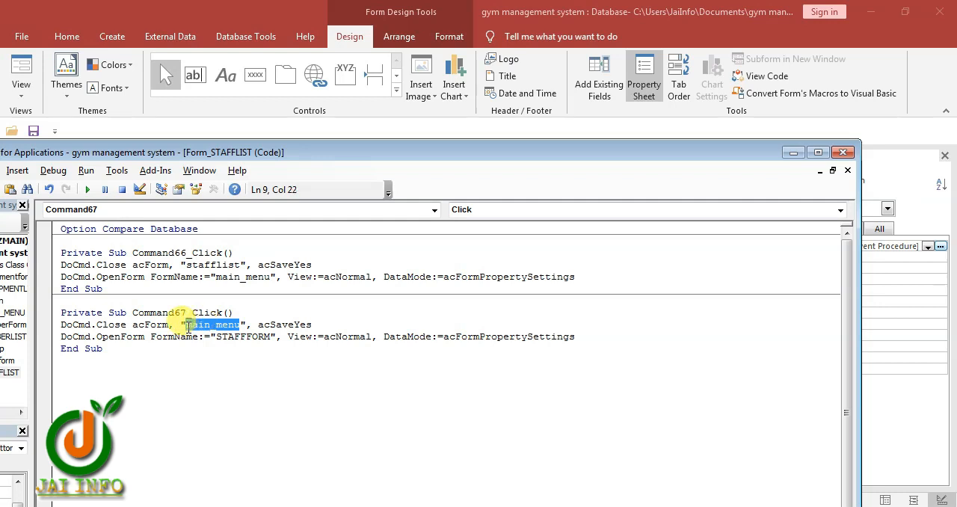
pyautogui.write('stafflist')
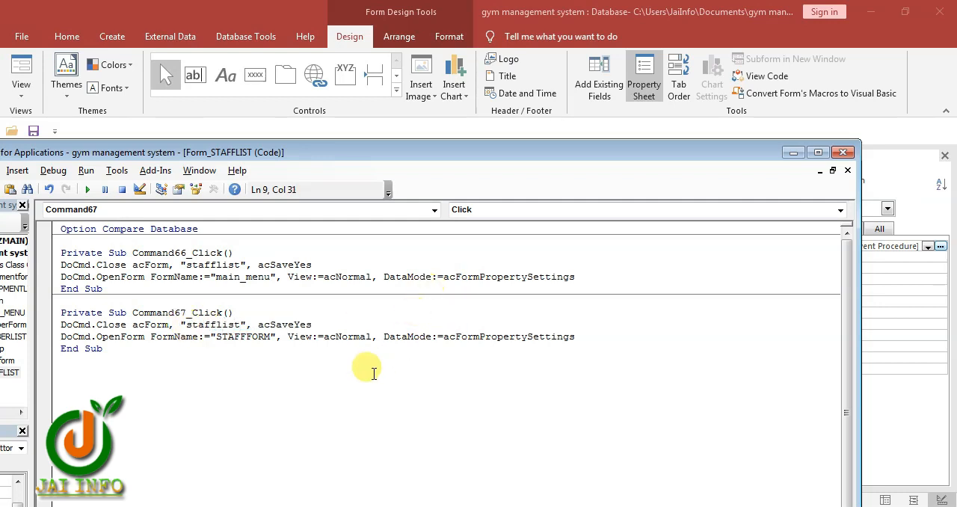
pyautogui.moveTo(269, 338); pyautogui.dragTo(213, 340)
pyautogui.write('staf')
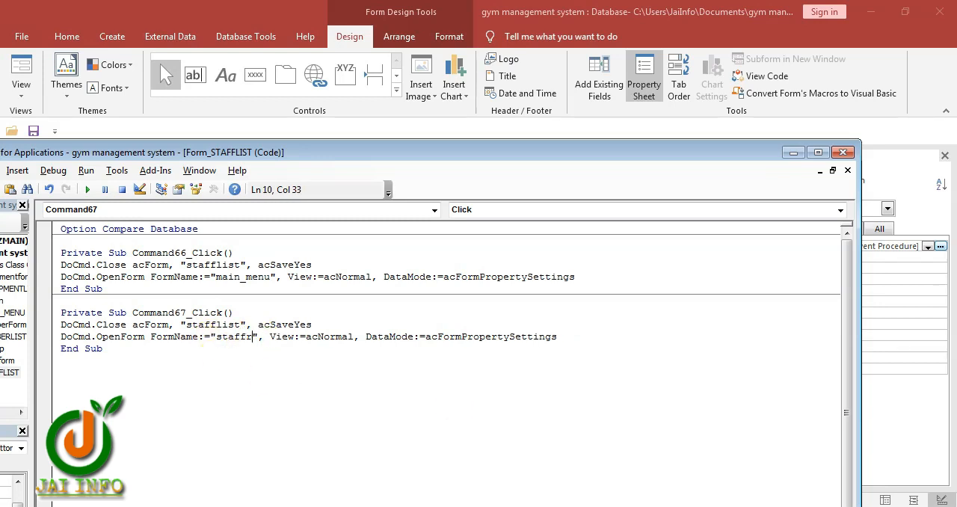
pyautogui.write('flist')
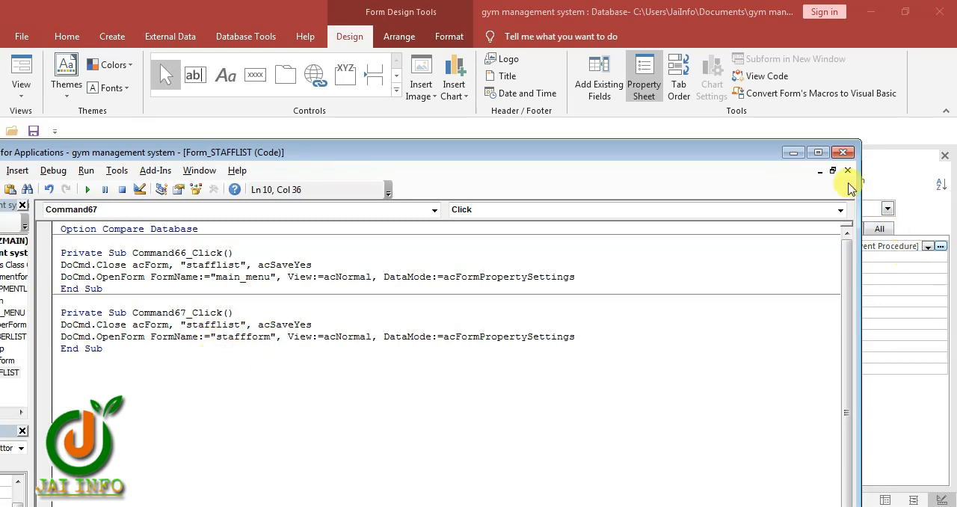
pyautogui.click(842, 151)
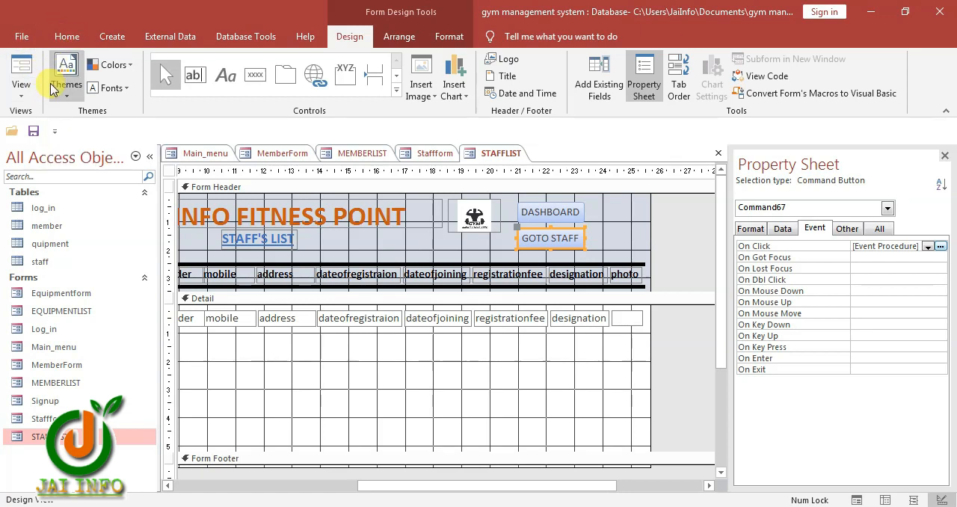
# Show the Quick Access Toolbar above the ribbon and set Log_in as the current database's Display Form in the options
pyautogui.click(55, 132)
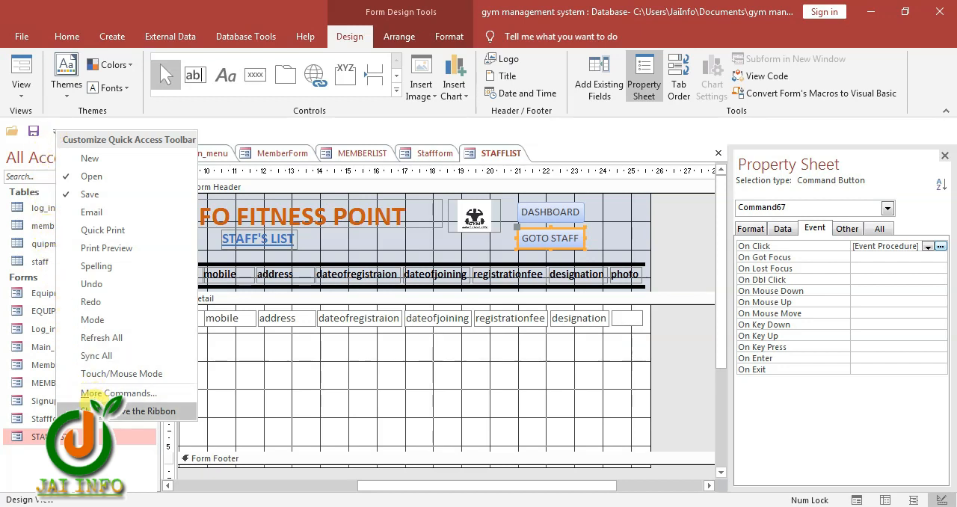
pyautogui.click(135, 414)
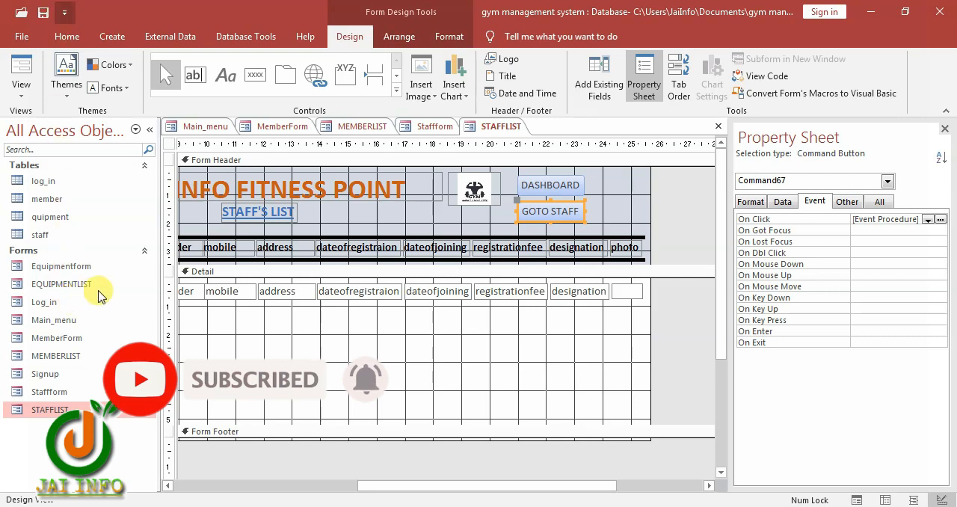
pyautogui.rightClick(101, 295)
pyautogui.click(112, 314)
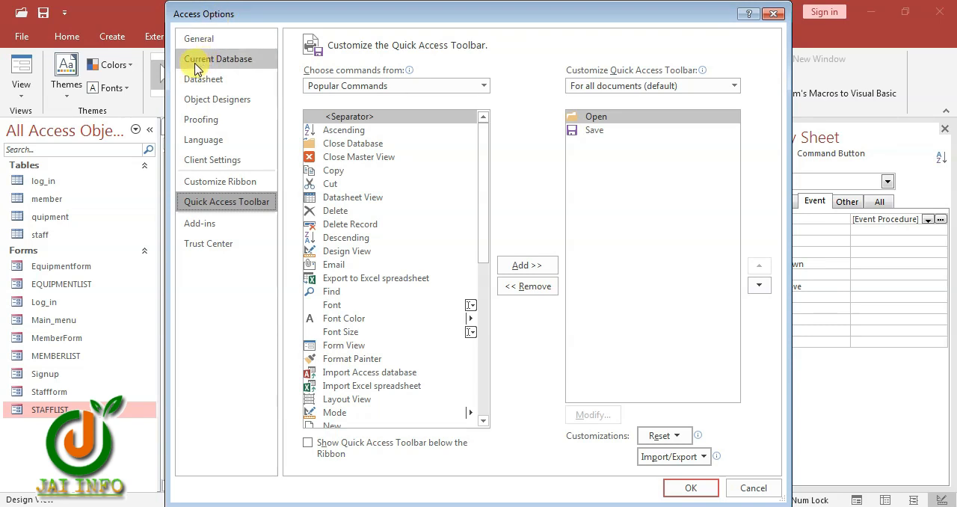
pyautogui.click(239, 69)
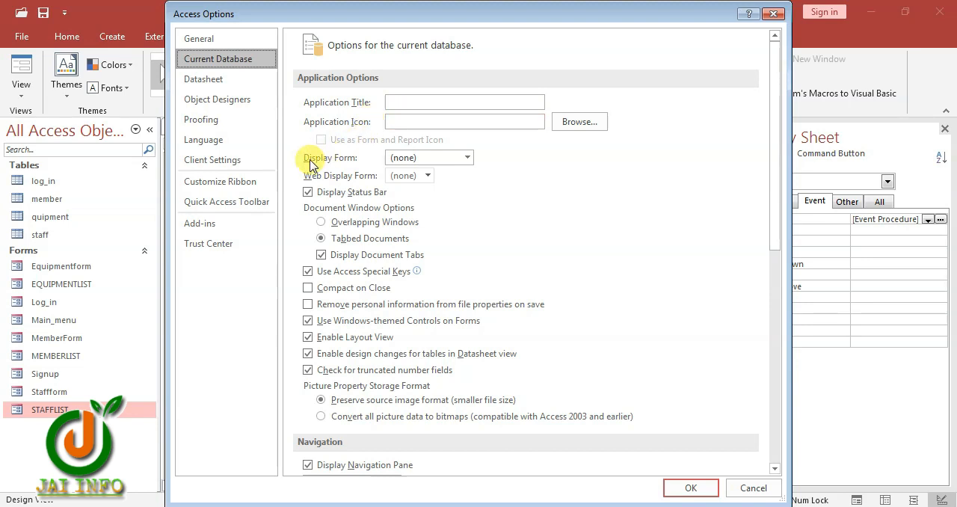
pyautogui.click(465, 158)
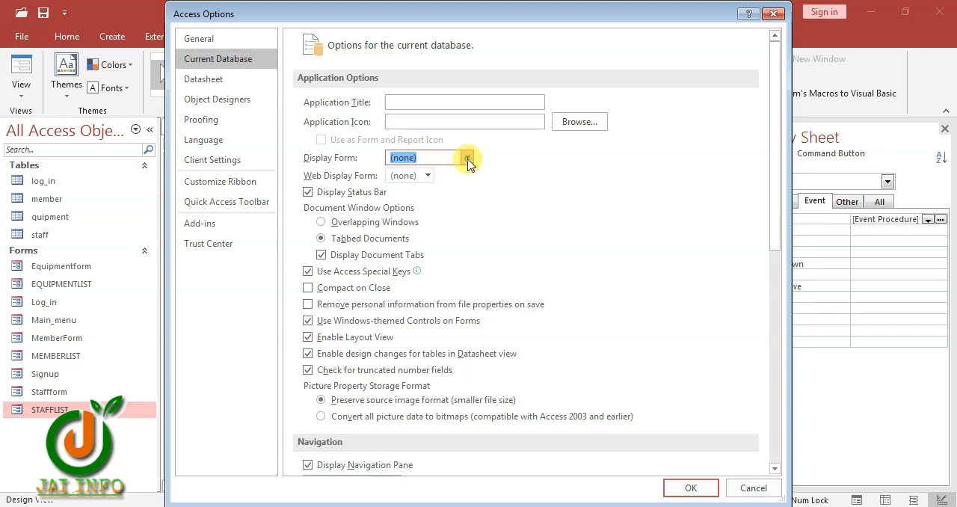
pyautogui.click(404, 212)
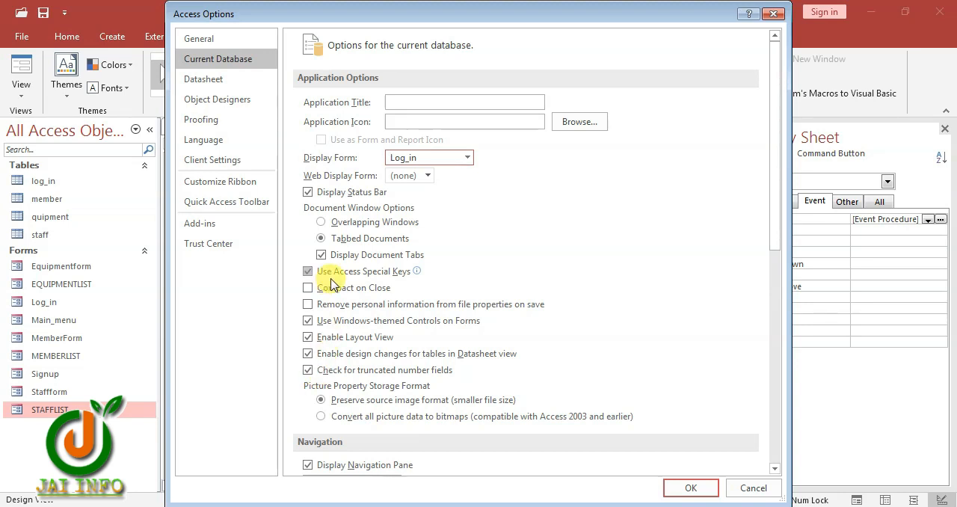
# Disable Display Navigation Pane, Allow Full Menus, Allow Default Shortcut Menus and Display Status Bar for the current database, and apply the options
pyautogui.scroll(-3, 331, 283)
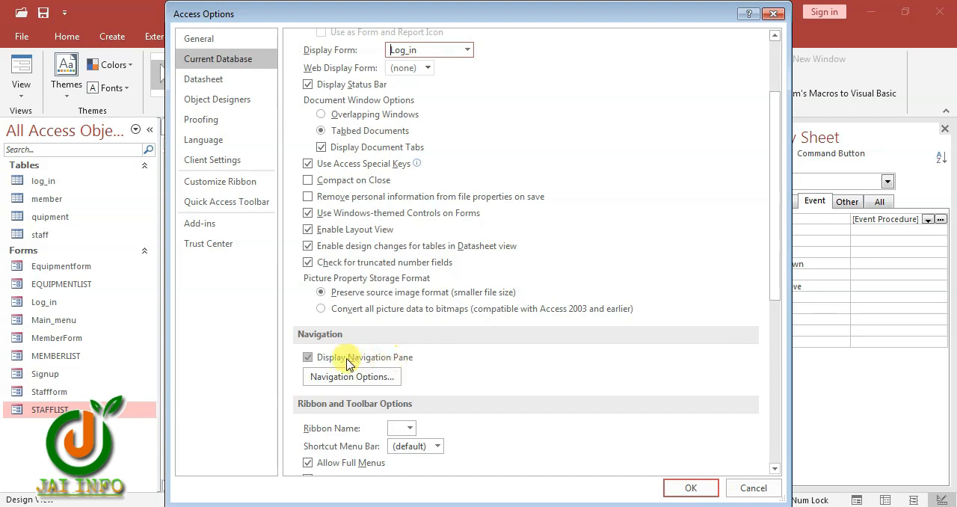
pyautogui.click(309, 356)
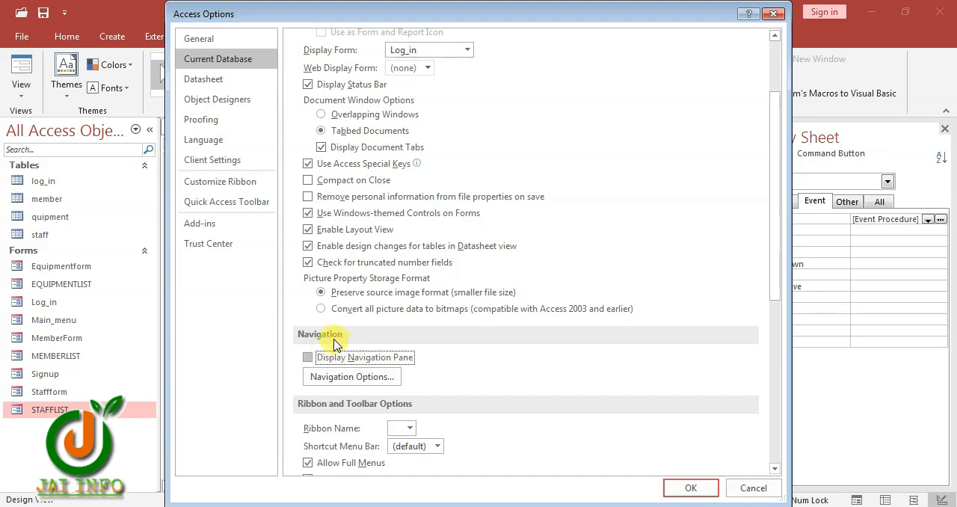
pyautogui.scroll(-1, 376, 416)
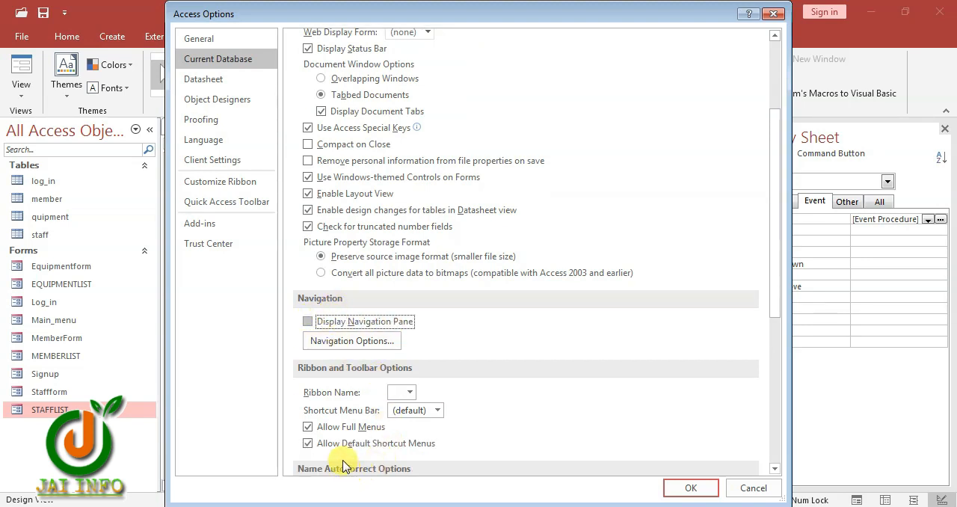
pyautogui.scroll(-1, 343, 466)
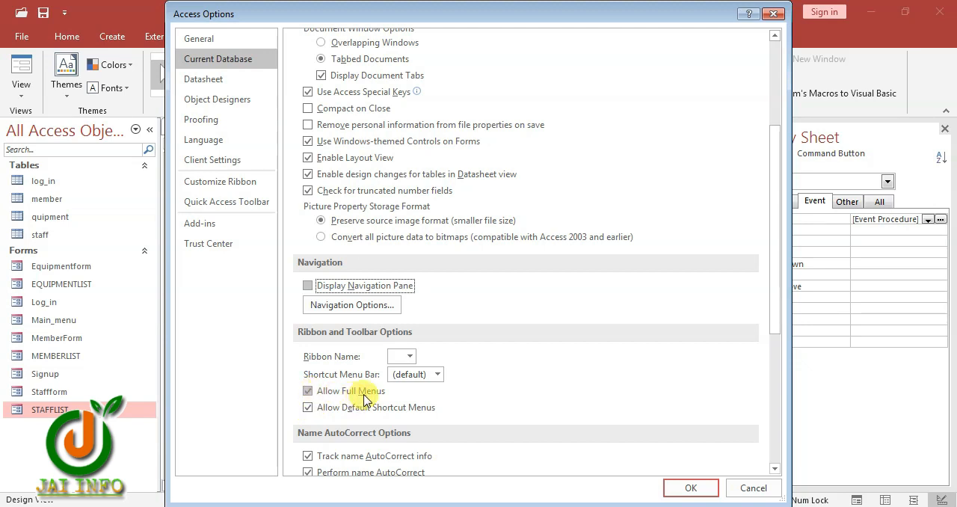
pyautogui.click(307, 390)
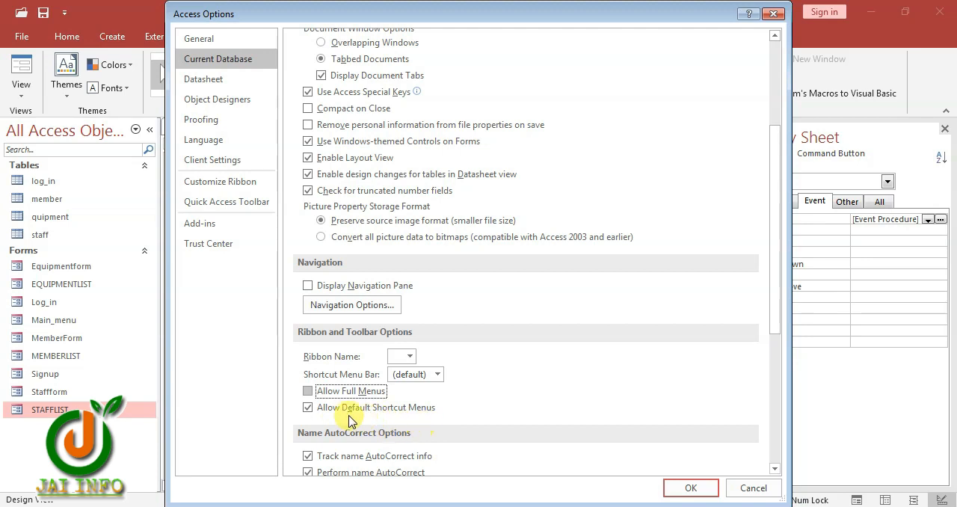
pyautogui.click(307, 408)
pyautogui.scroll(3, 388, 447)
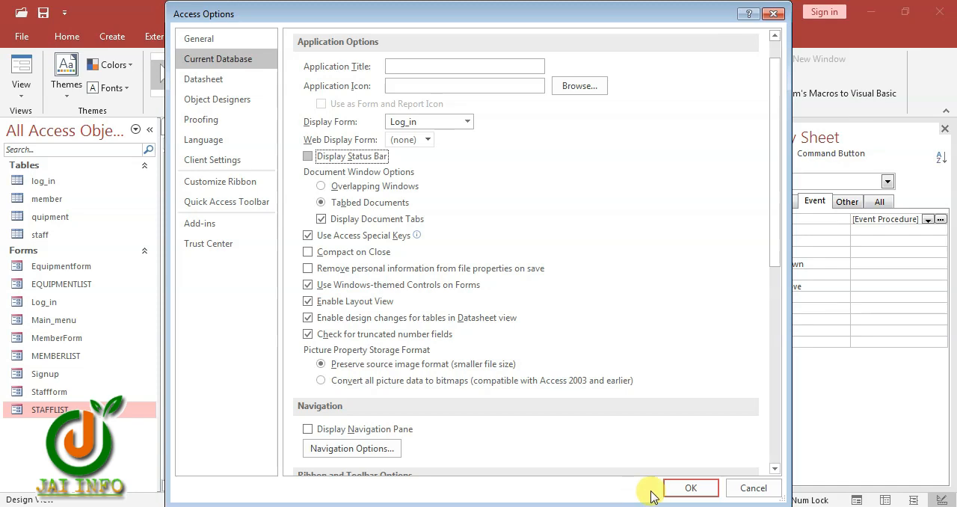
pyautogui.click(690, 488)
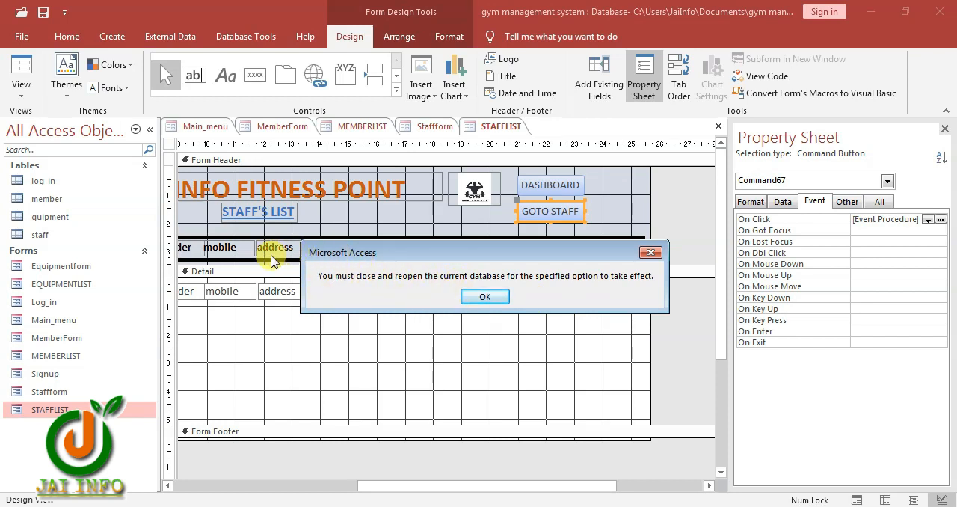
pyautogui.click(486, 298)
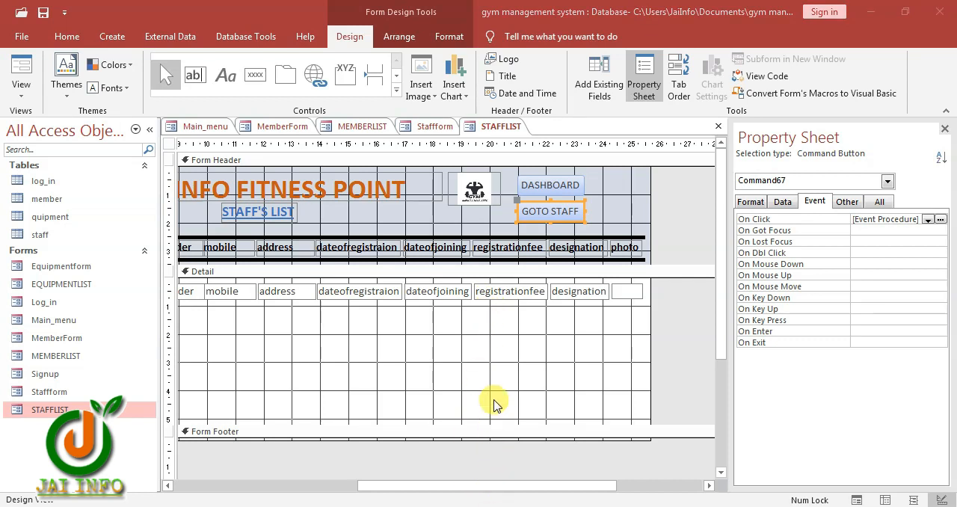
# Close the database, saving the changes to all five modified forms
pyautogui.click(620, 362)
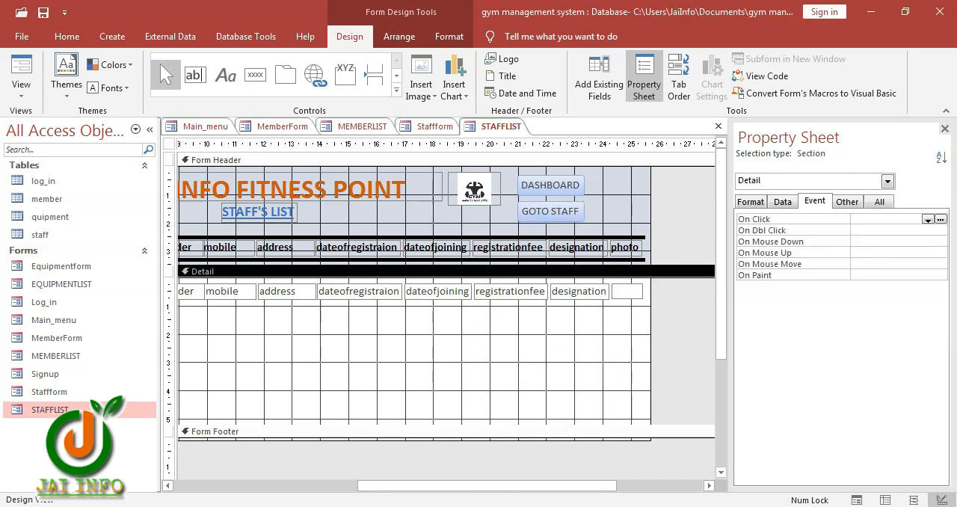
pyautogui.click(938, 15)
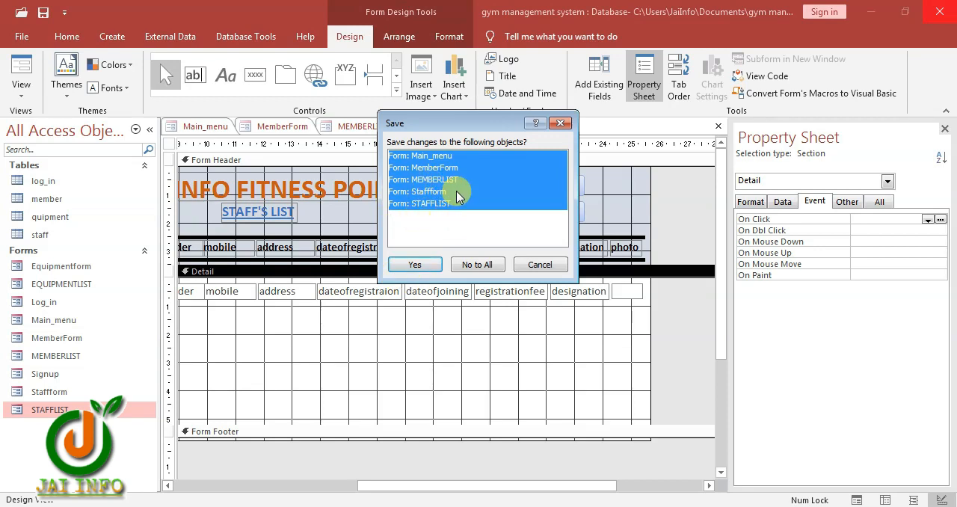
pyautogui.click(416, 265)
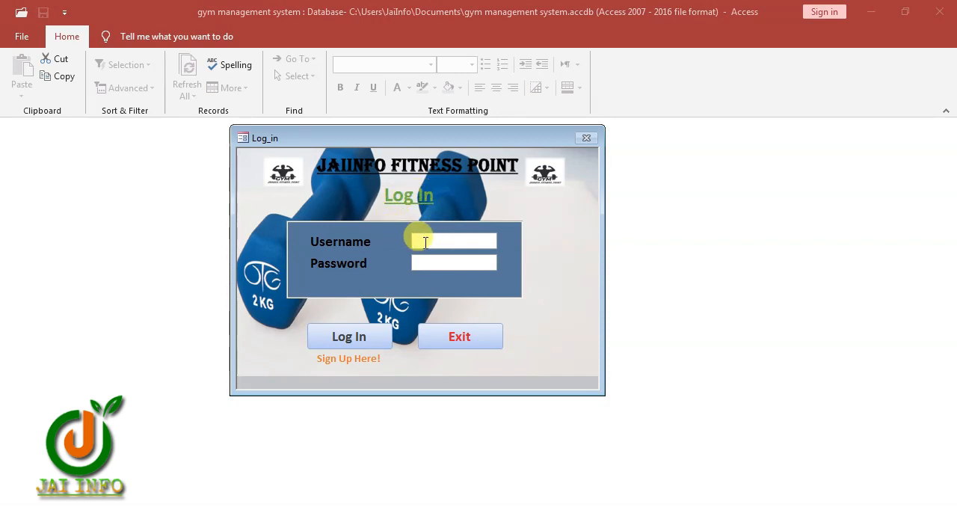
# Open the Signup form from the reopened database's Log_in form and move its window clear of the ribbon
pyautogui.click(424, 242)
pyautogui.click(376, 361)
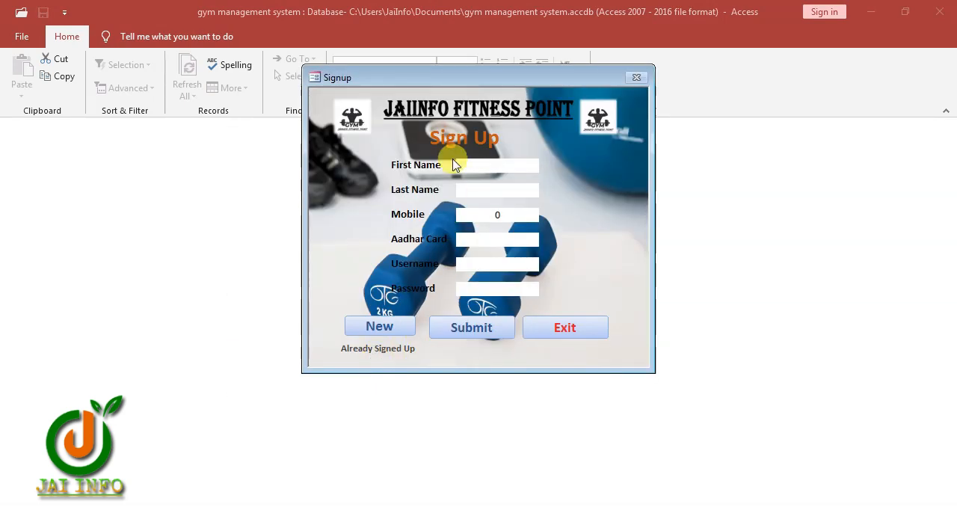
pyautogui.moveTo(442, 86); pyautogui.dragTo(299, 120)
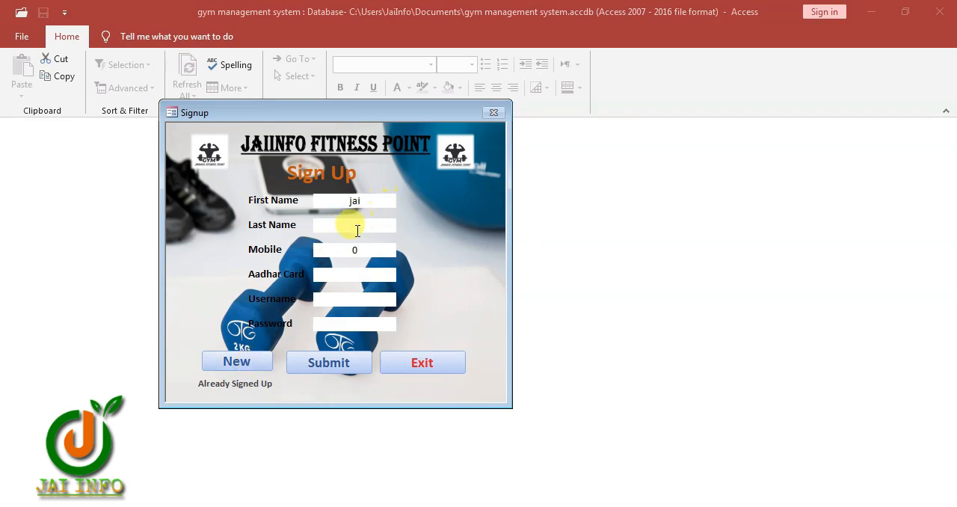
# Fill in the sign-up form's first name, last name, mobile number and Aadhar card number
pyautogui.click(239, 364)
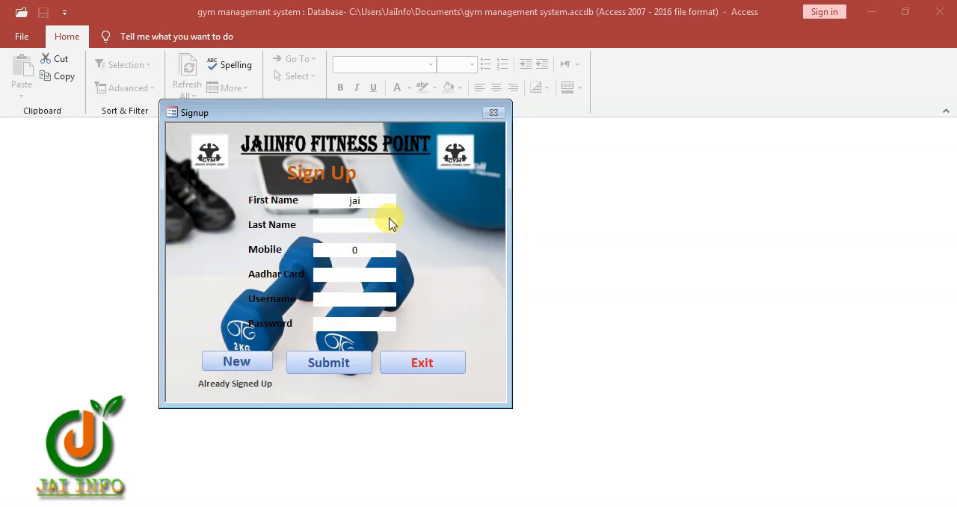
pyautogui.click(353, 228)
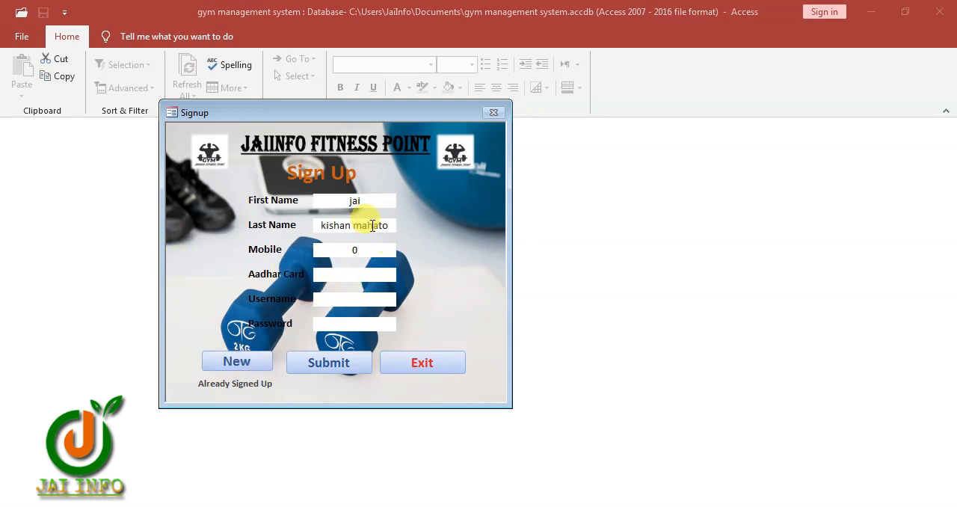
pyautogui.click(361, 248)
pyautogui.click(361, 273)
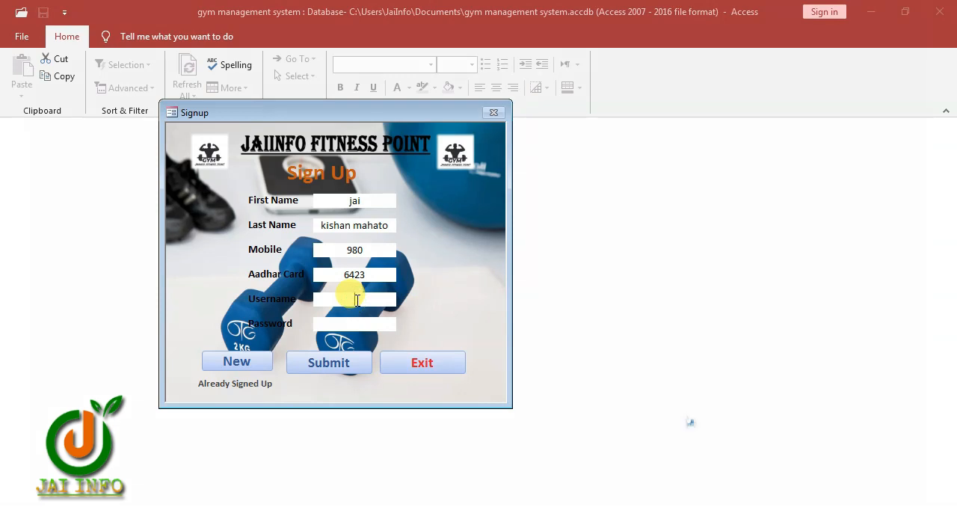
# Complete the sign-up form with a username and password, and submit it, continuing to the login page
pyautogui.click(357, 300)
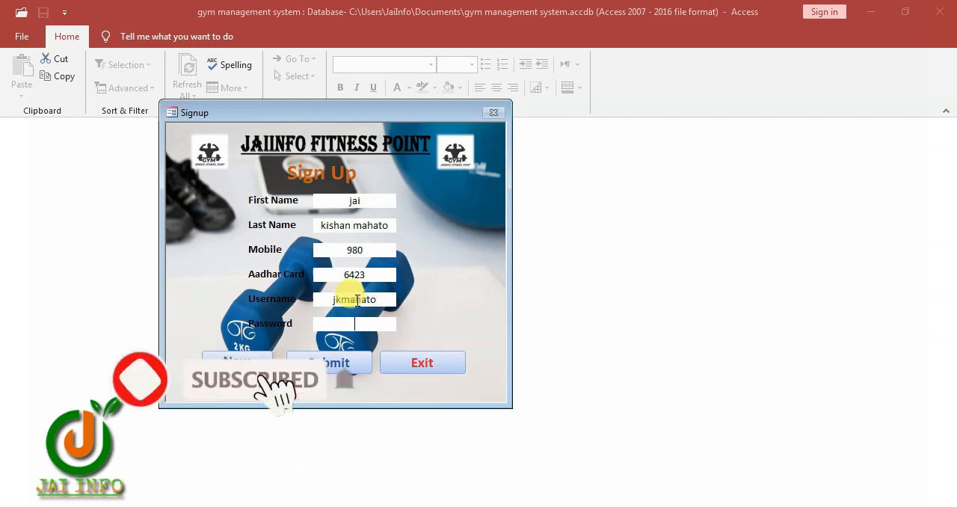
pyautogui.press('Tab')
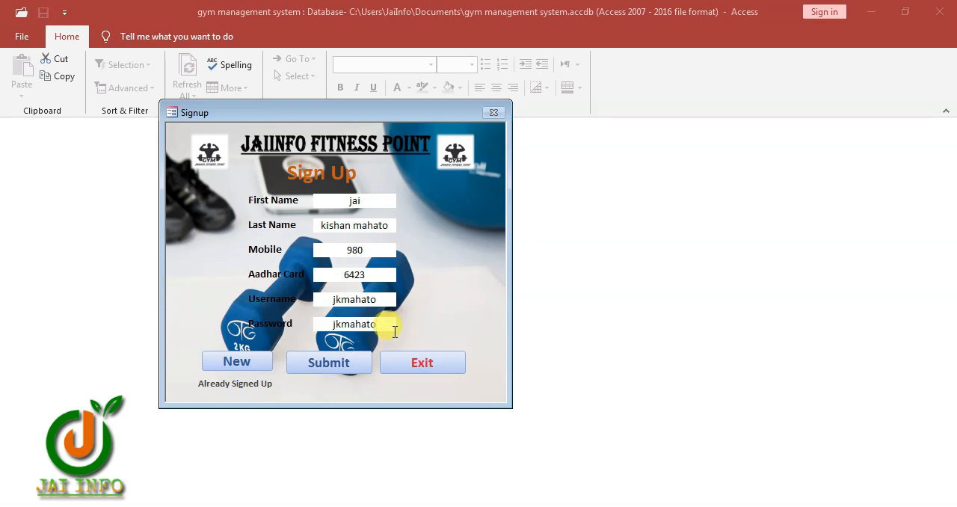
pyautogui.click(326, 363)
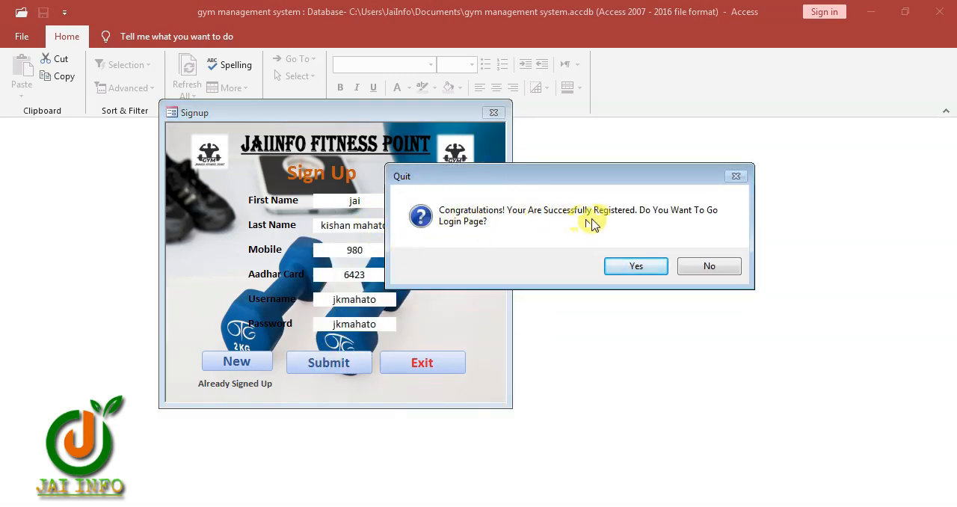
pyautogui.click(636, 266)
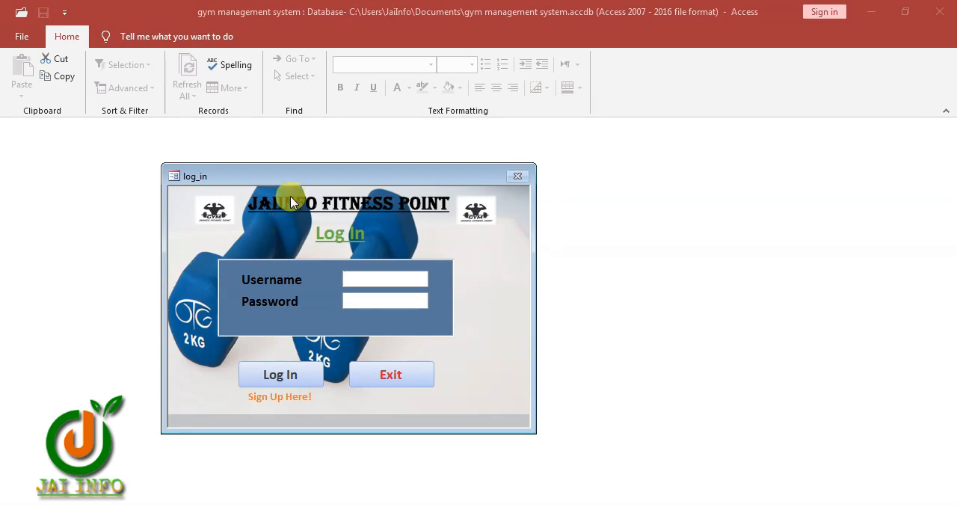
# Test whether the login form's password field masks its characters by entering trial text, and clear the field
pyautogui.moveTo(261, 177); pyautogui.dragTo(345, 134)
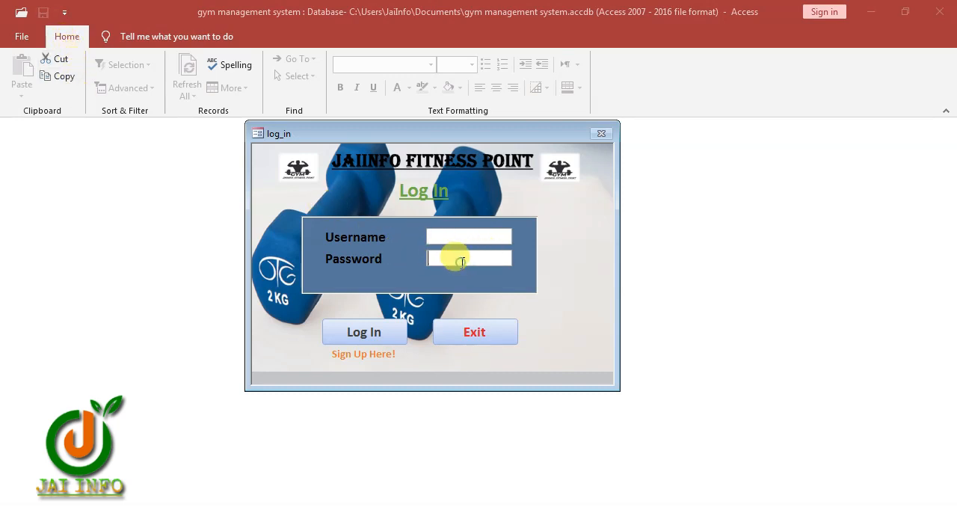
pyautogui.write('fddfgdfd')
pyautogui.doubleClick(485, 257)
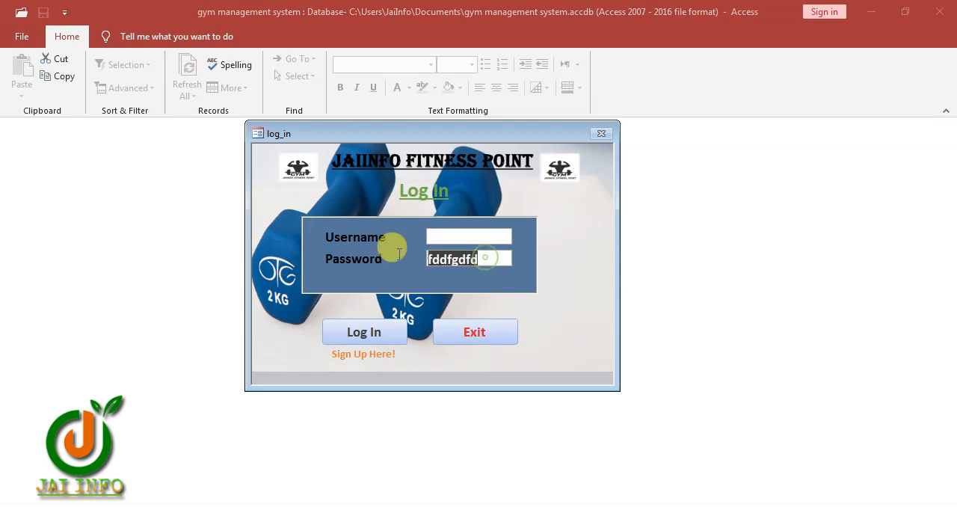
pyautogui.press('BackSpace')
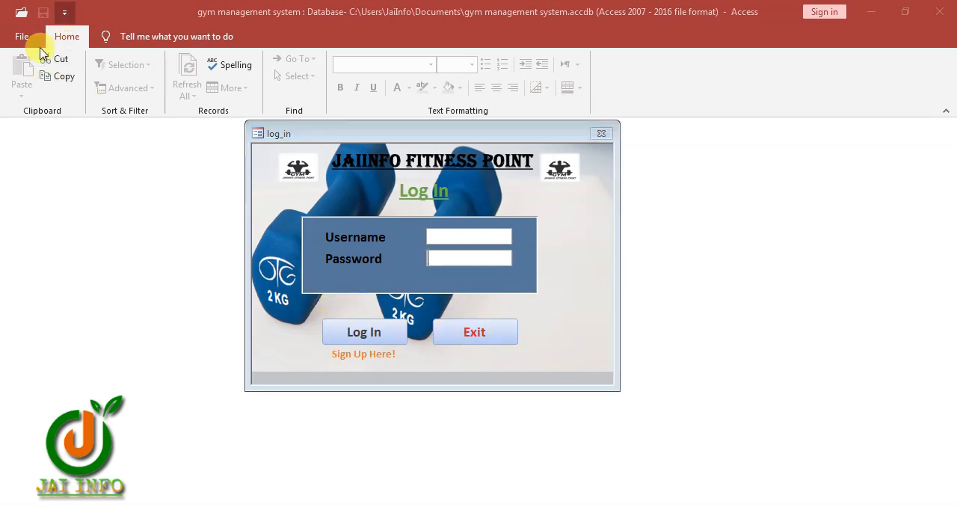
# Allow full menus and default shortcut menus, and display the navigation pane in the current database's options
pyautogui.click(91, 289)
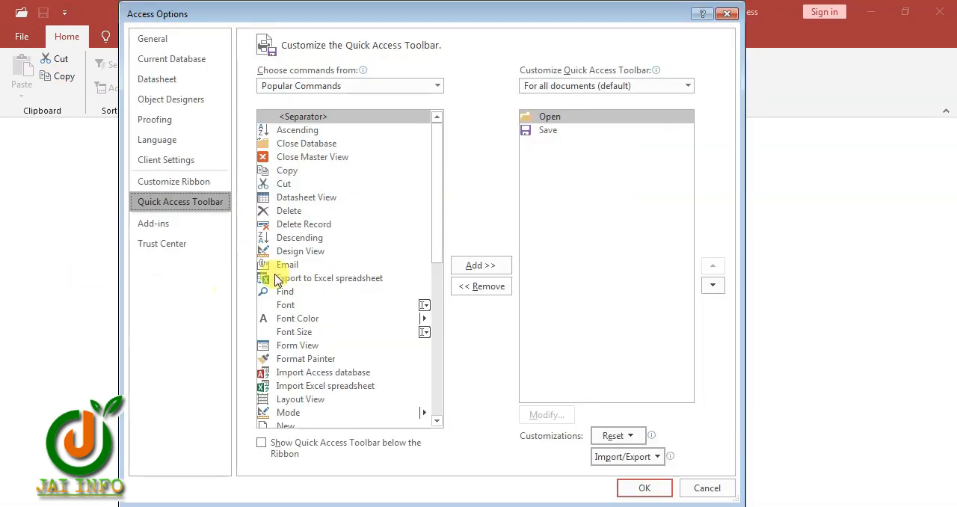
pyautogui.click(183, 60)
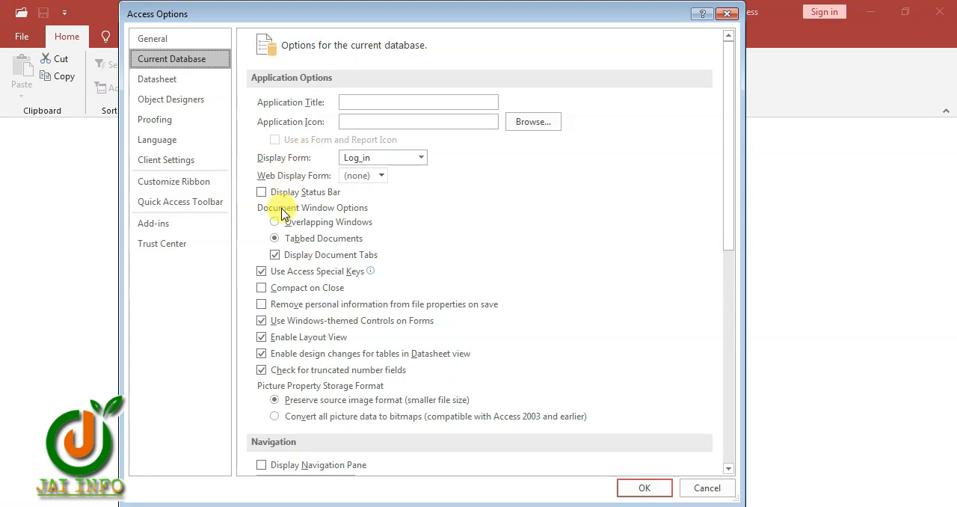
pyautogui.click(421, 159)
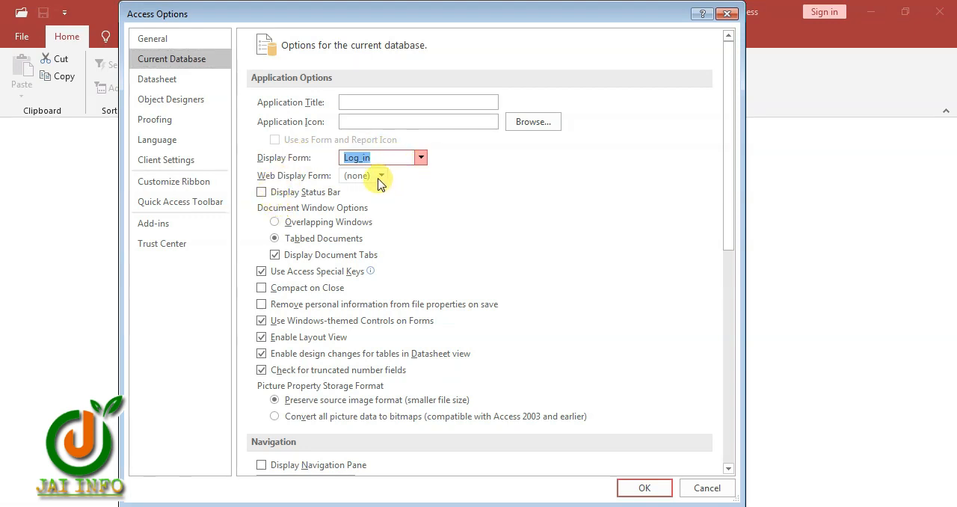
pyautogui.scroll(-5, 312, 362)
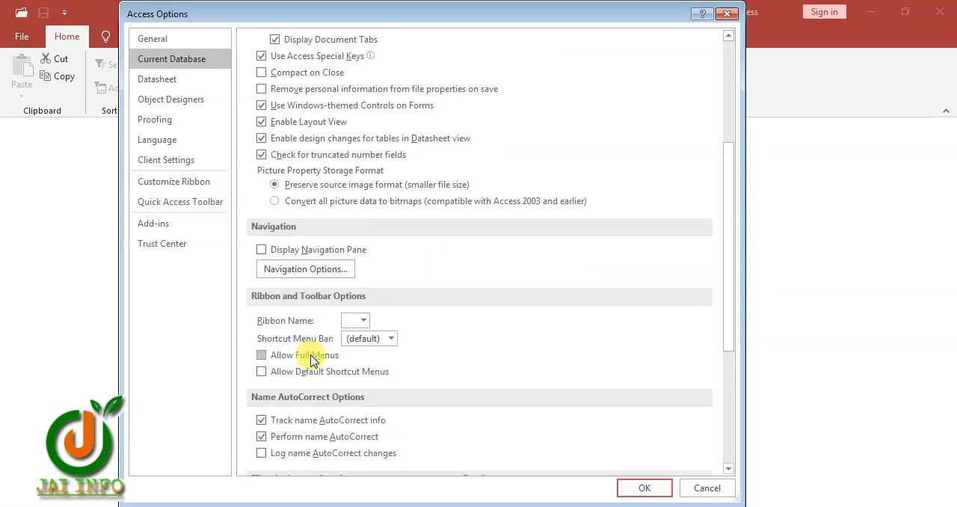
pyautogui.scroll(-1, 313, 362)
pyautogui.click(259, 319)
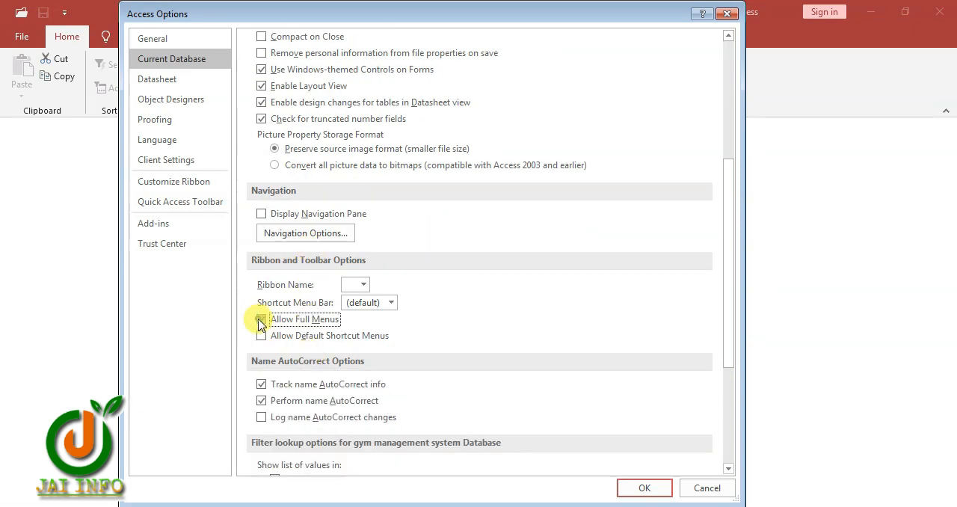
pyautogui.click(262, 336)
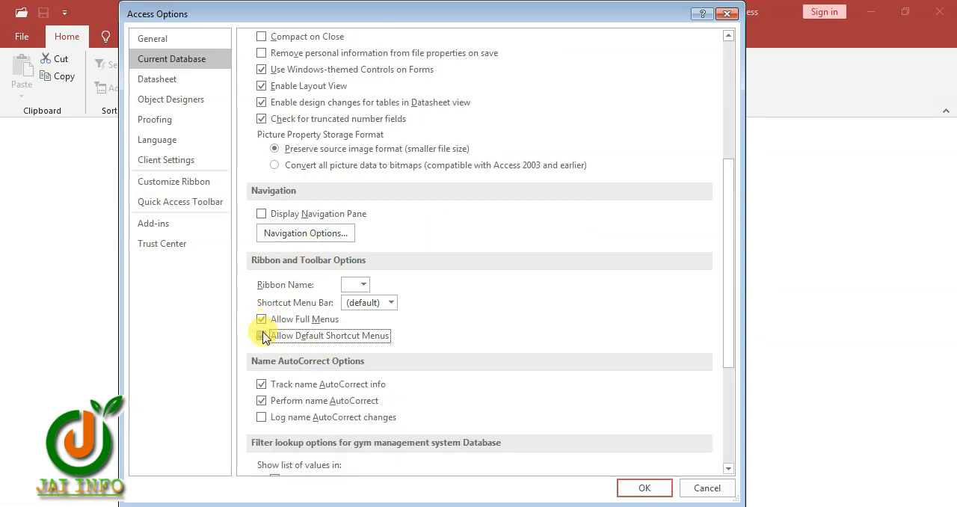
pyautogui.click(260, 214)
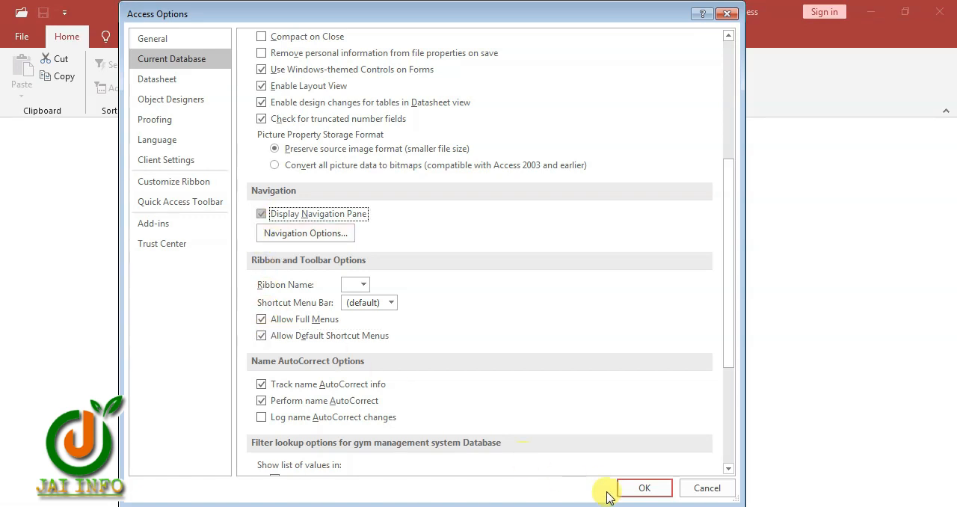
pyautogui.click(642, 490)
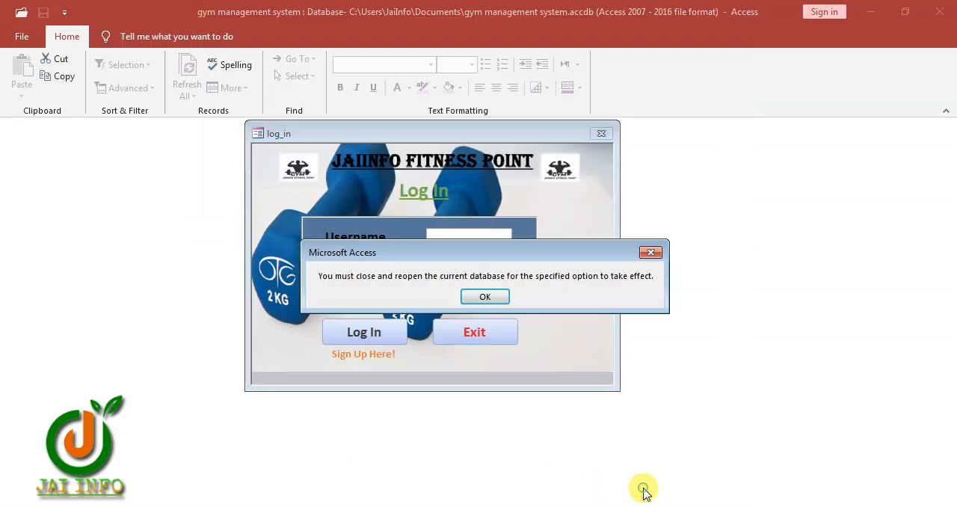
pyautogui.click(482, 299)
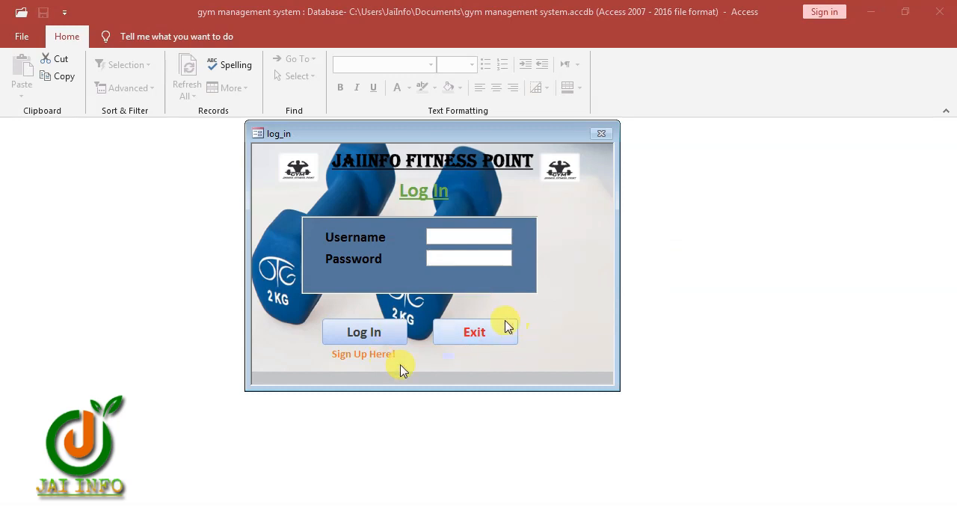
# Exit the database through the login form, reopen it and dismiss the Office activation wizard
pyautogui.click(479, 338)
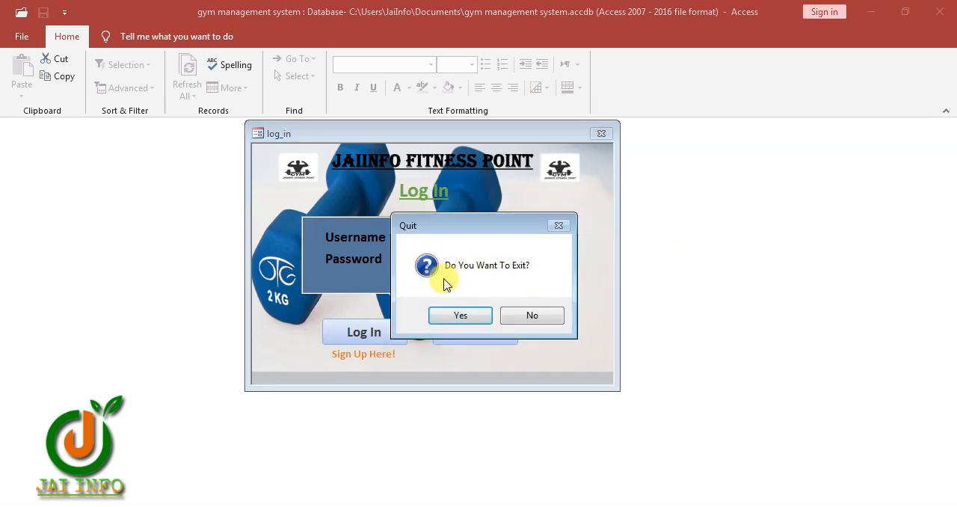
pyautogui.click(459, 318)
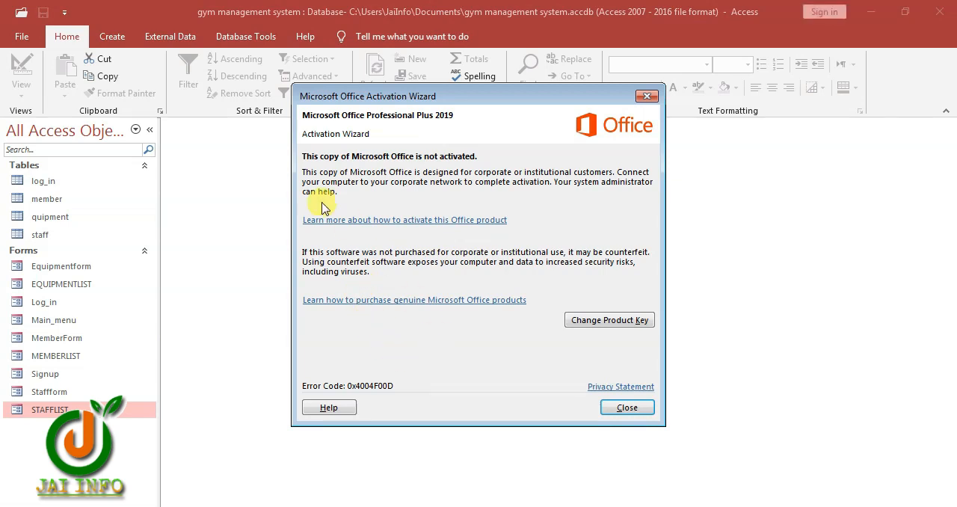
pyautogui.click(618, 408)
# Open the Log_in form in Design View and apply the Password input mask to its txtpassword text box
pyautogui.click(57, 312)
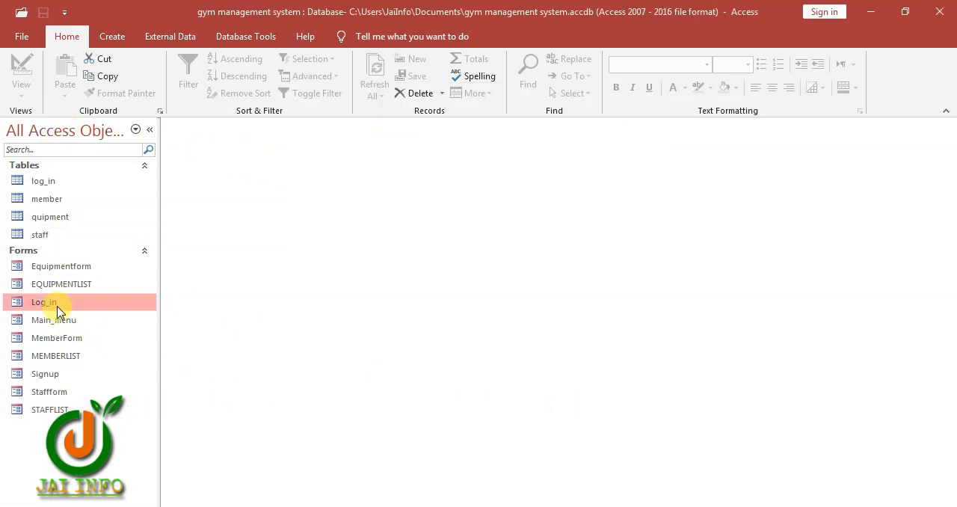
pyautogui.rightClick(62, 310)
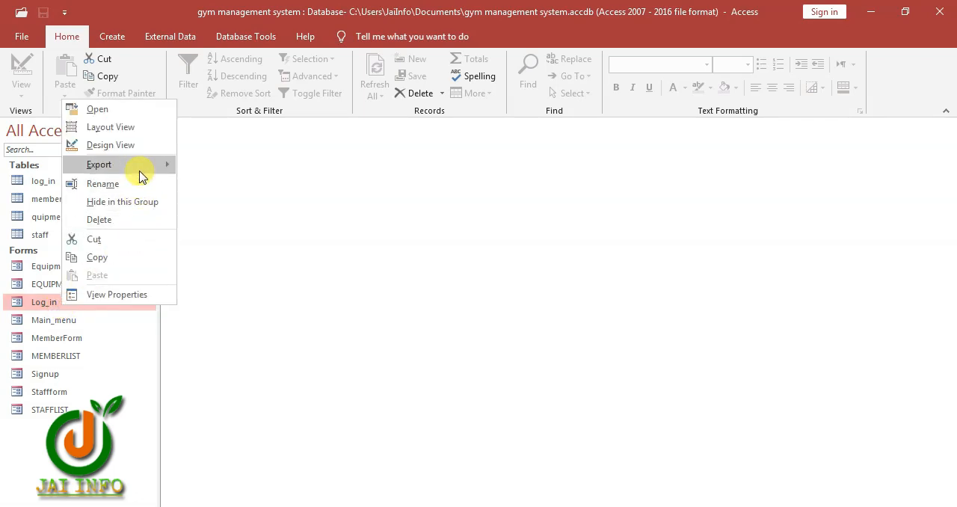
pyautogui.click(132, 145)
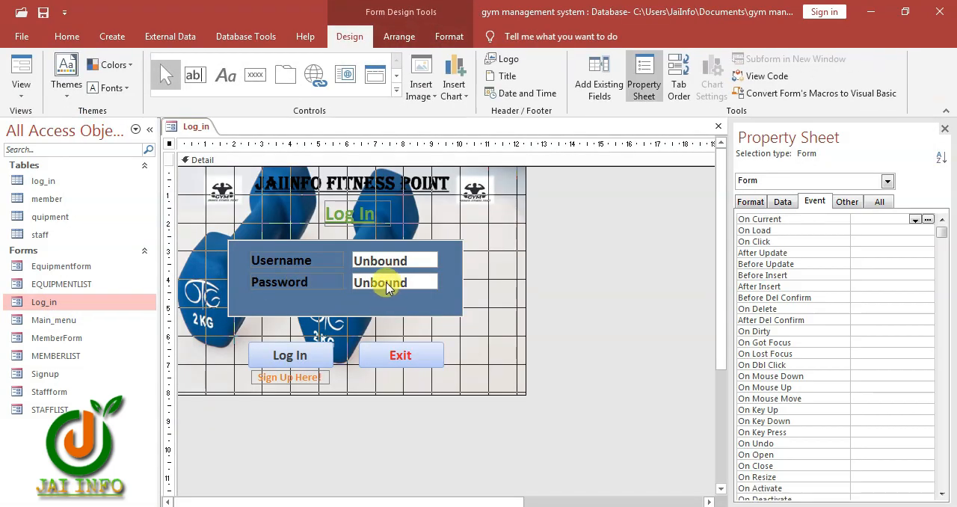
pyautogui.click(377, 284)
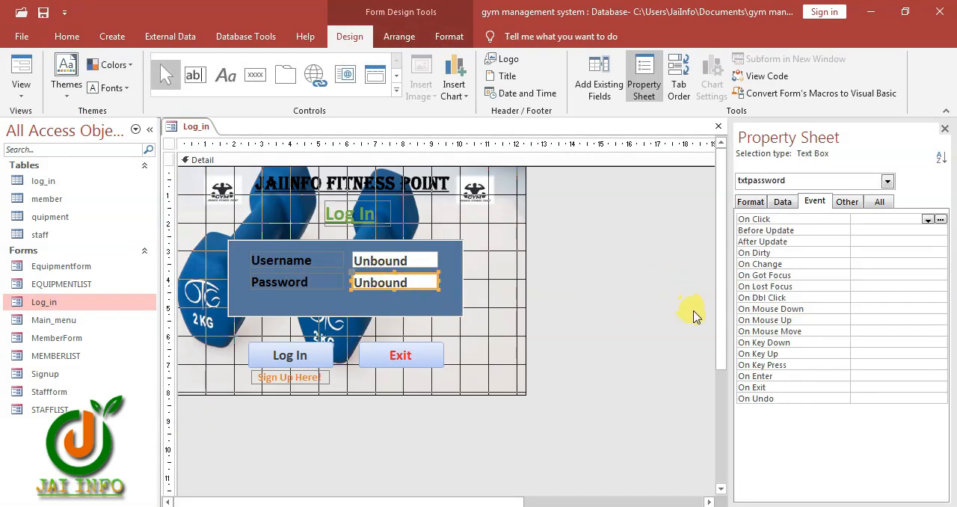
pyautogui.click(879, 202)
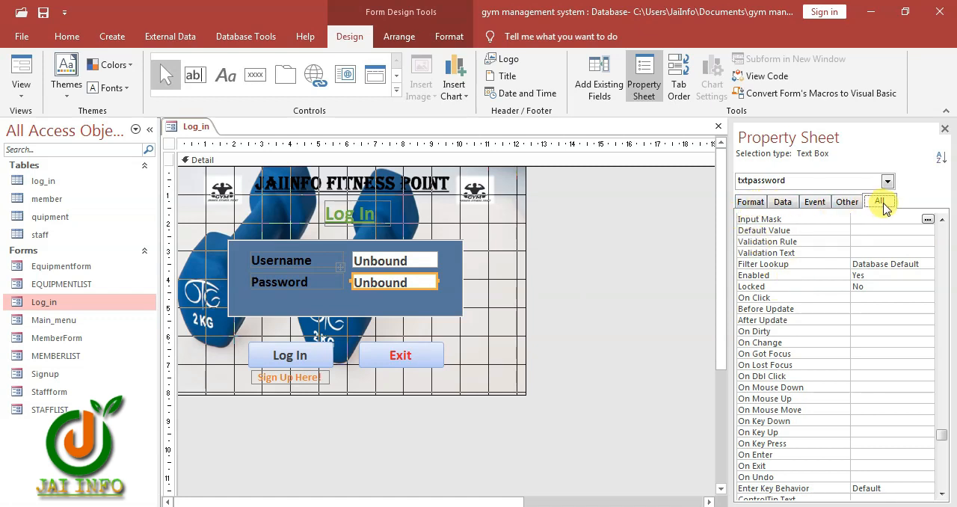
pyautogui.click(759, 230)
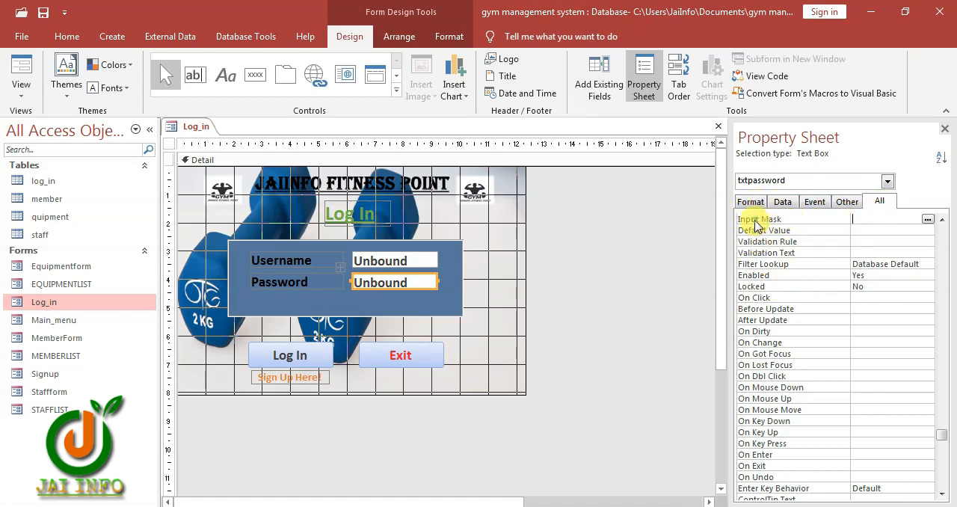
pyautogui.click(927, 219)
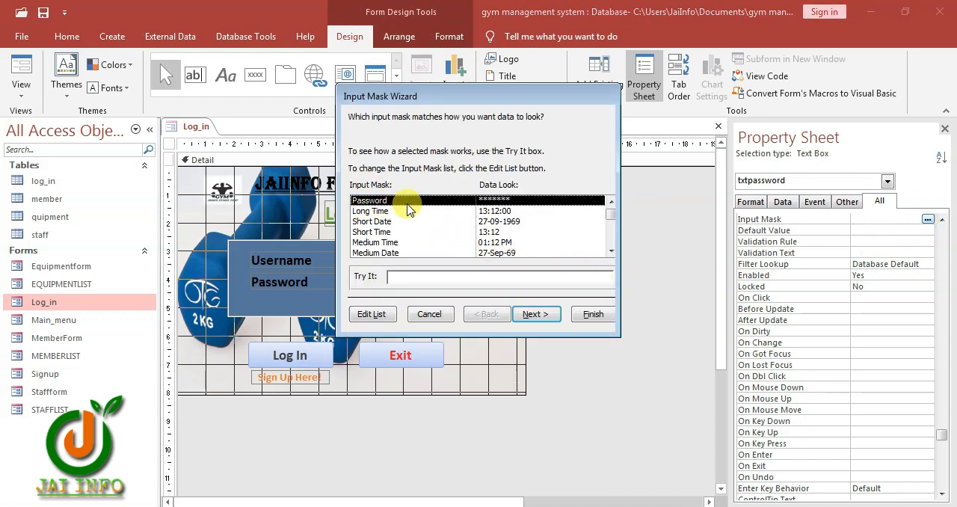
pyautogui.click(534, 314)
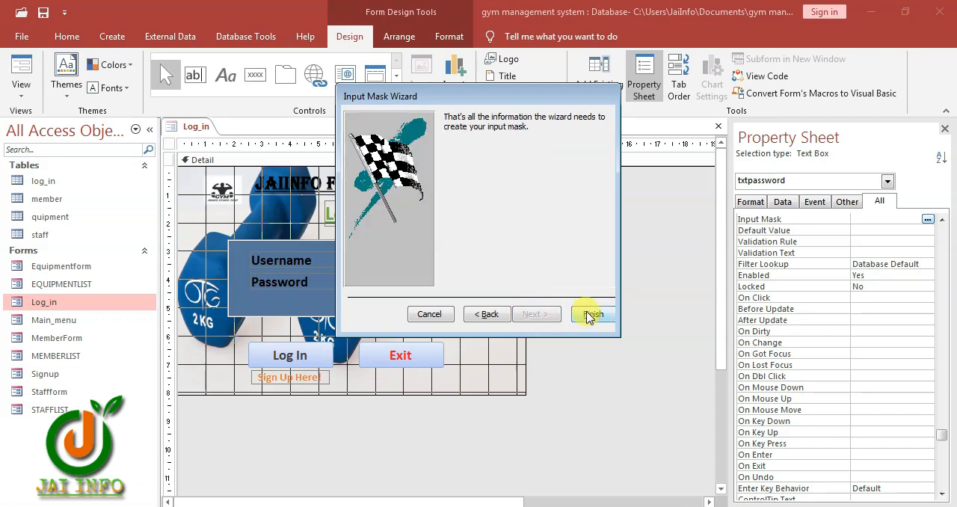
pyautogui.click(591, 314)
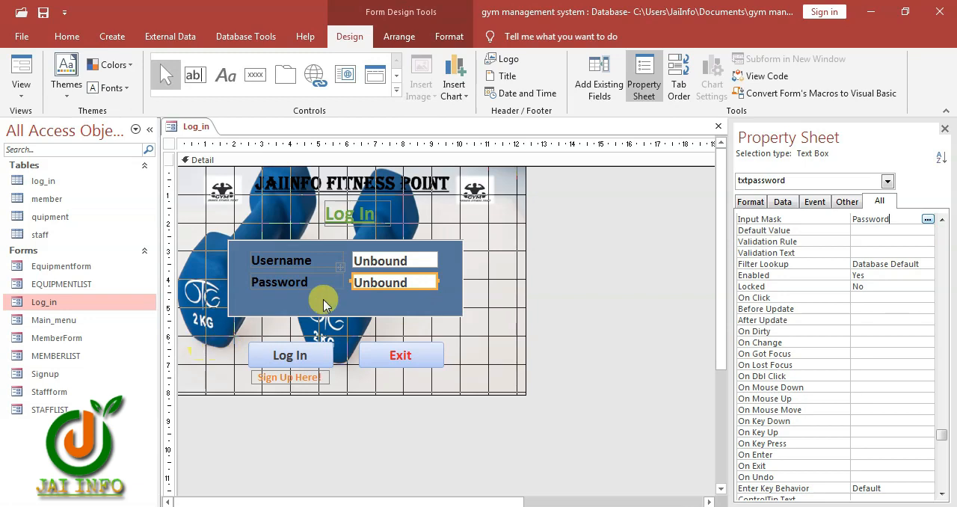
# Open the Signup form in Design View and apply the Password input mask to its Password text box
pyautogui.rightClick(43, 375)
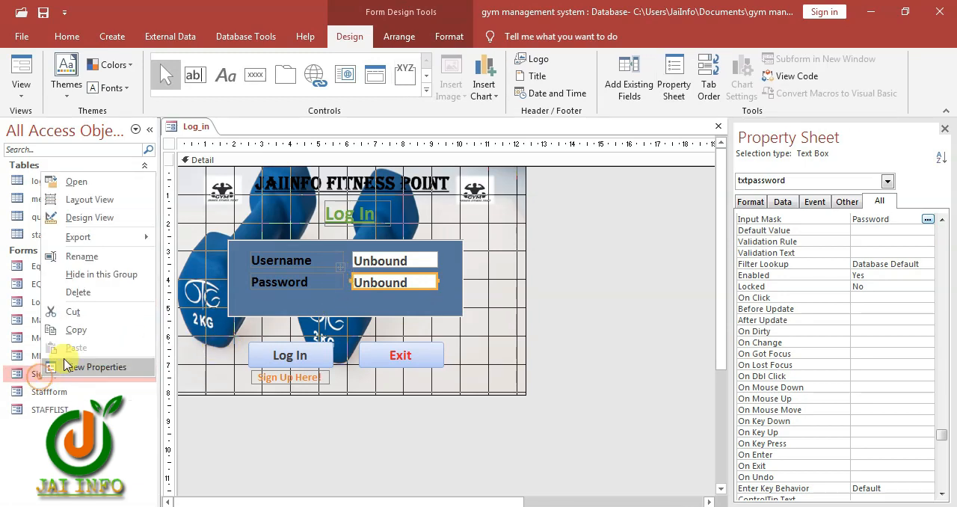
pyautogui.click(82, 219)
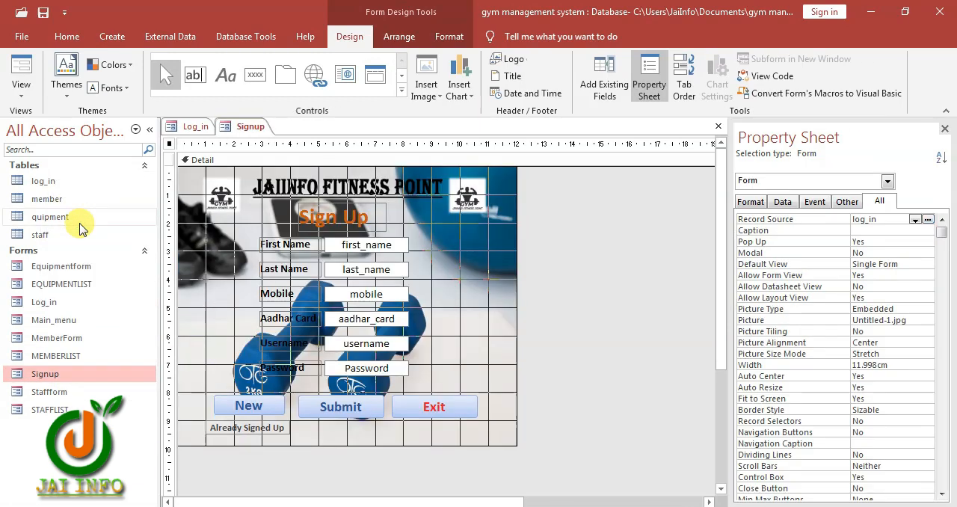
pyautogui.click(390, 367)
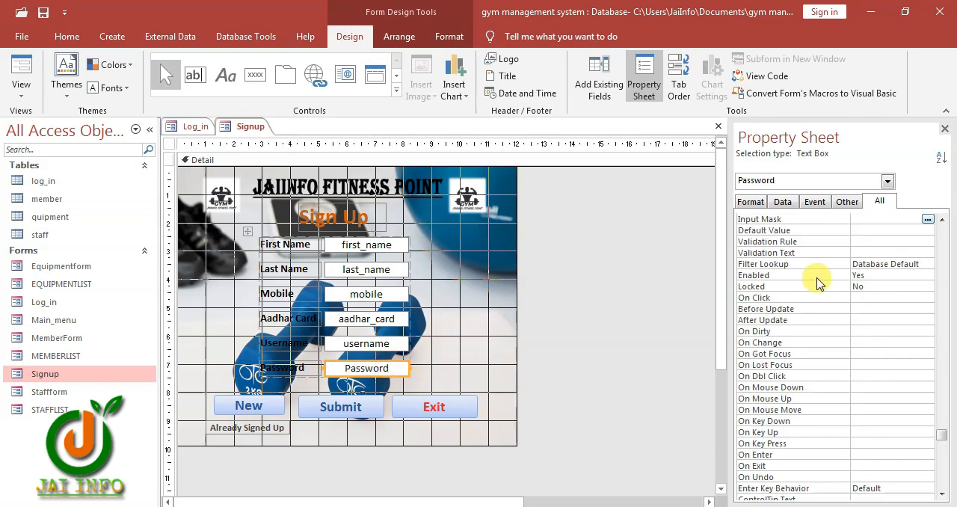
pyautogui.click(926, 219)
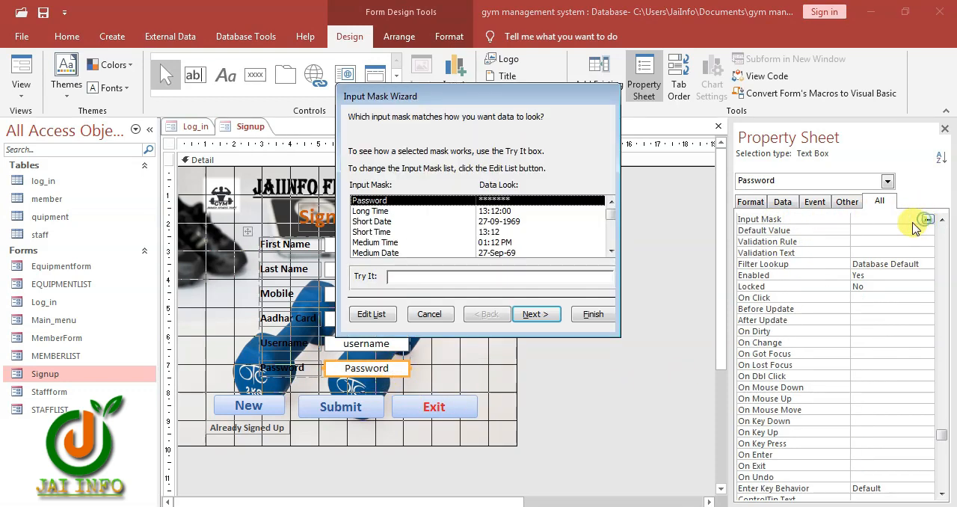
pyautogui.click(540, 318)
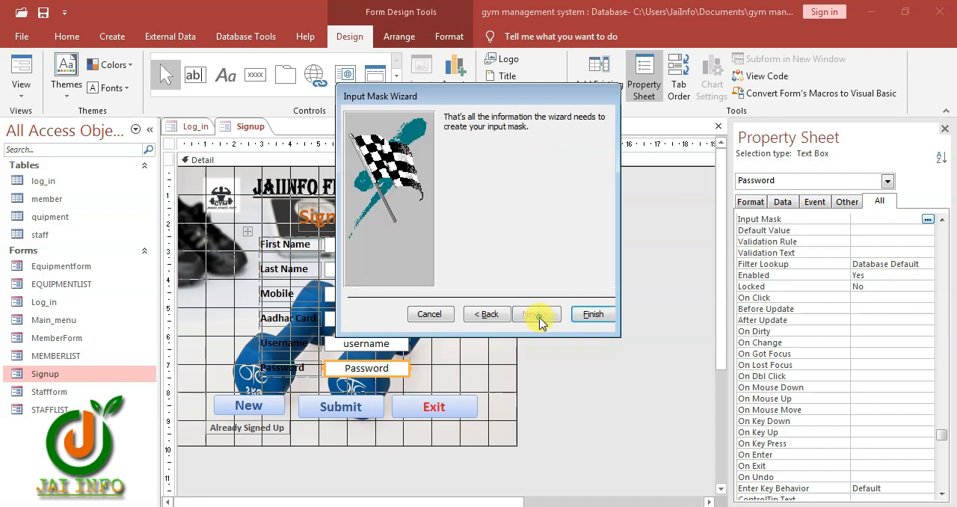
pyautogui.click(587, 315)
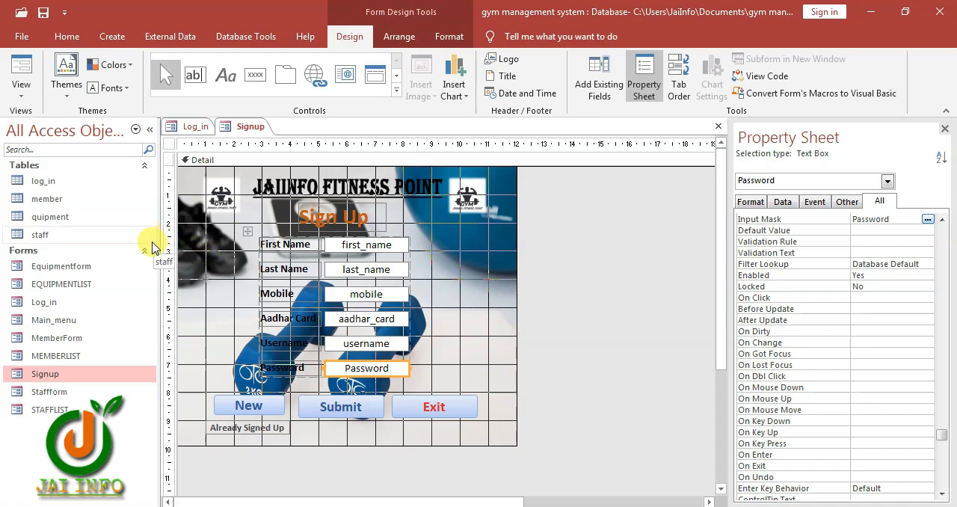
# Close the Signup and Log_in forms, saving the changes to the Log_in form's design
pyautogui.hotkey('ctrl', 'w')
pyautogui.hotkey('ctrl', 'w')
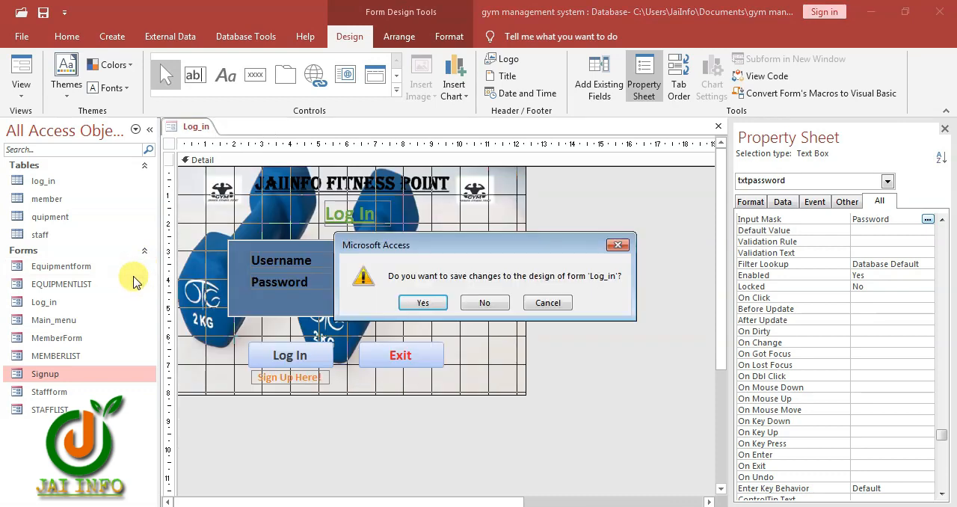
pyautogui.click(416, 303)
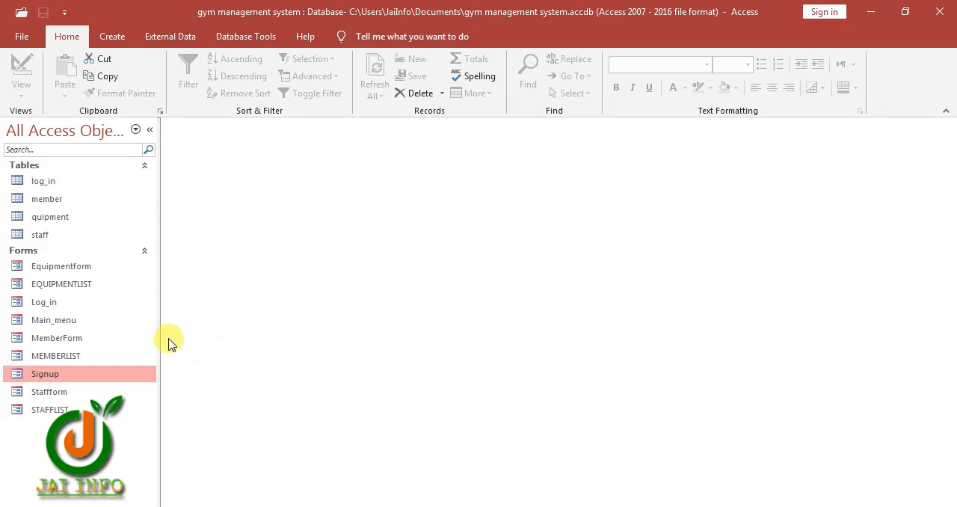
# Open the Log_in form and test logging in with a username and the account password
pyautogui.rightClick(64, 304)
pyautogui.click(128, 110)
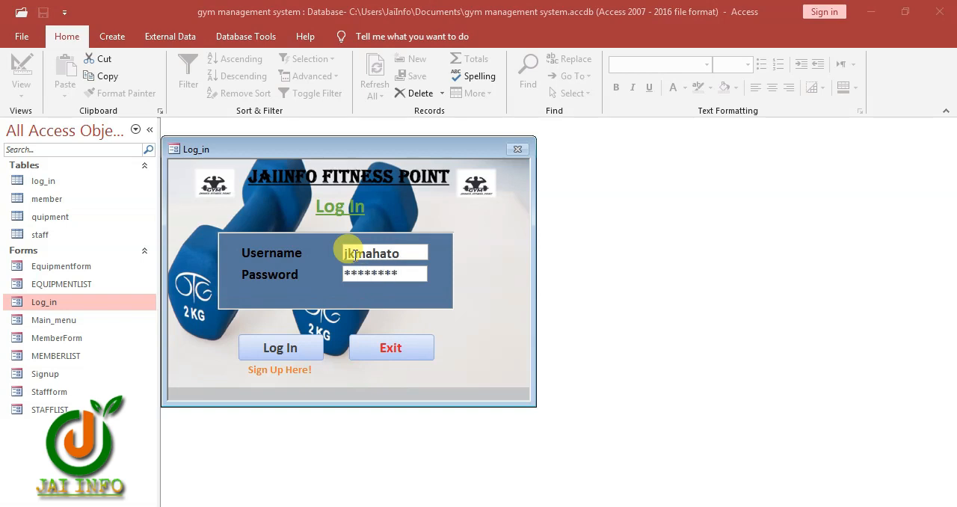
pyautogui.click(280, 348)
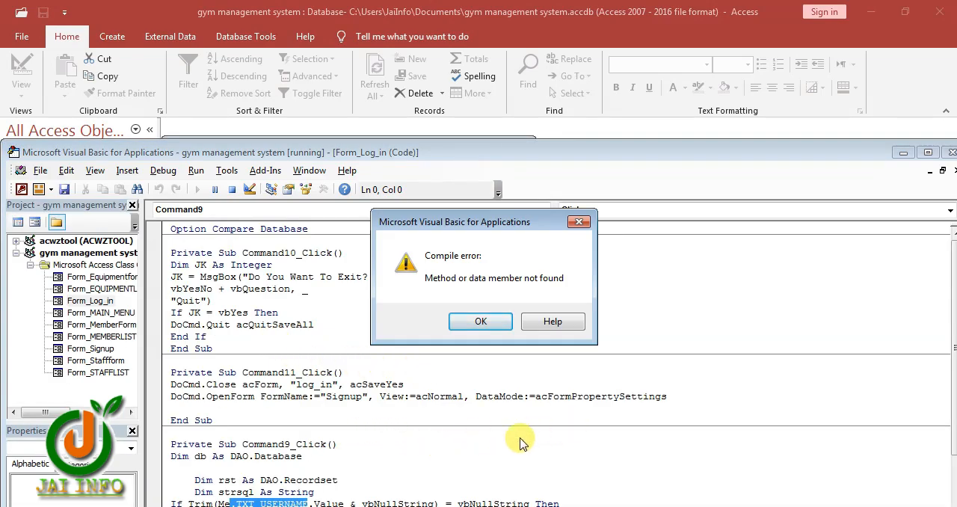
# Inspect the TXT_USERNAME reference in the Command9_Click code, and close the code editor, stopping the debugger
pyautogui.click(481, 321)
pyautogui.scroll(-3, 479, 365)
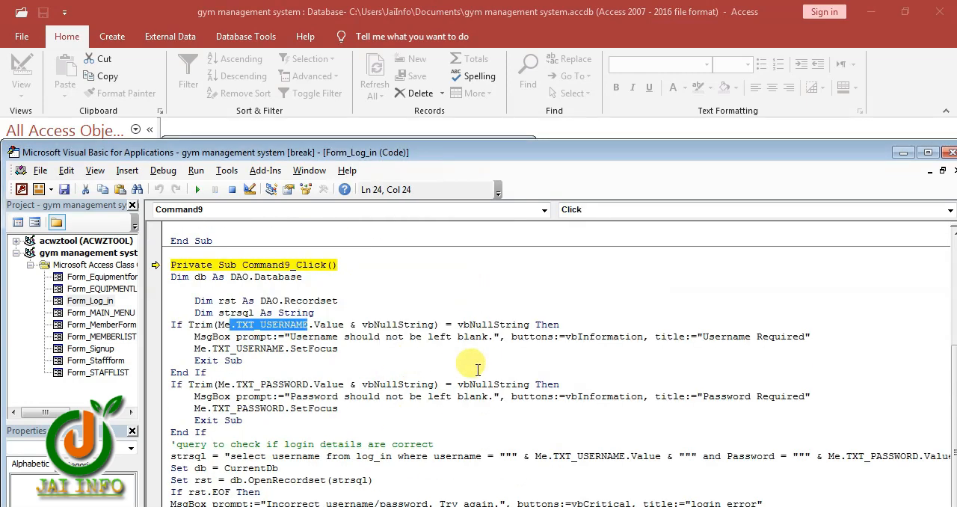
pyautogui.click(265, 327)
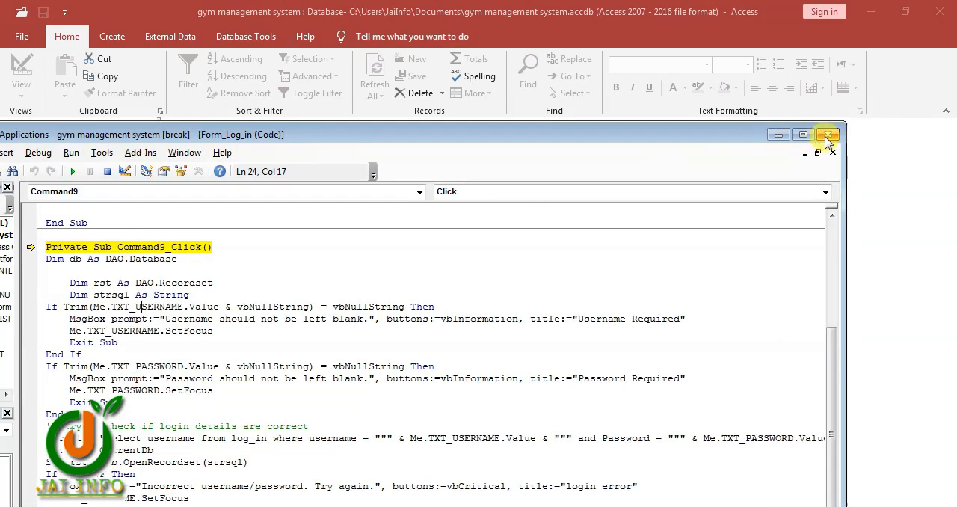
pyautogui.click(827, 136)
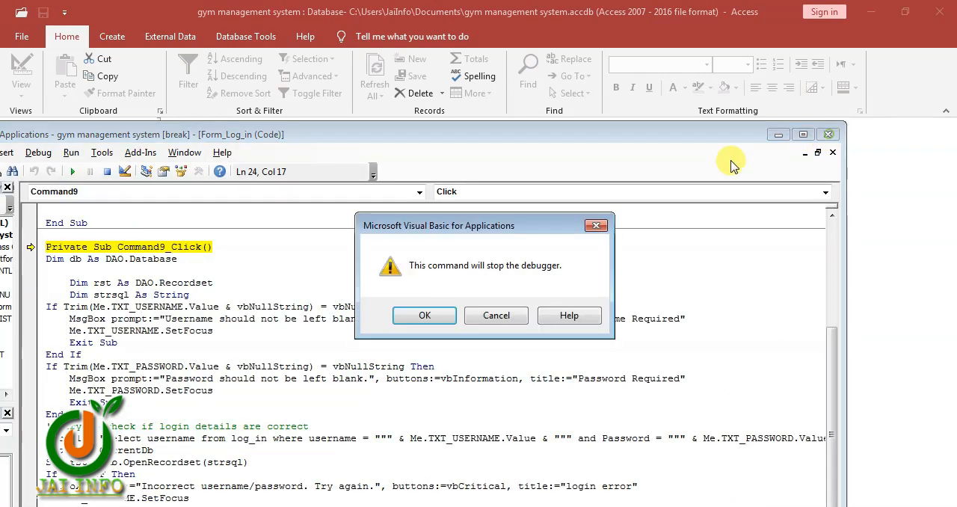
pyautogui.click(432, 320)
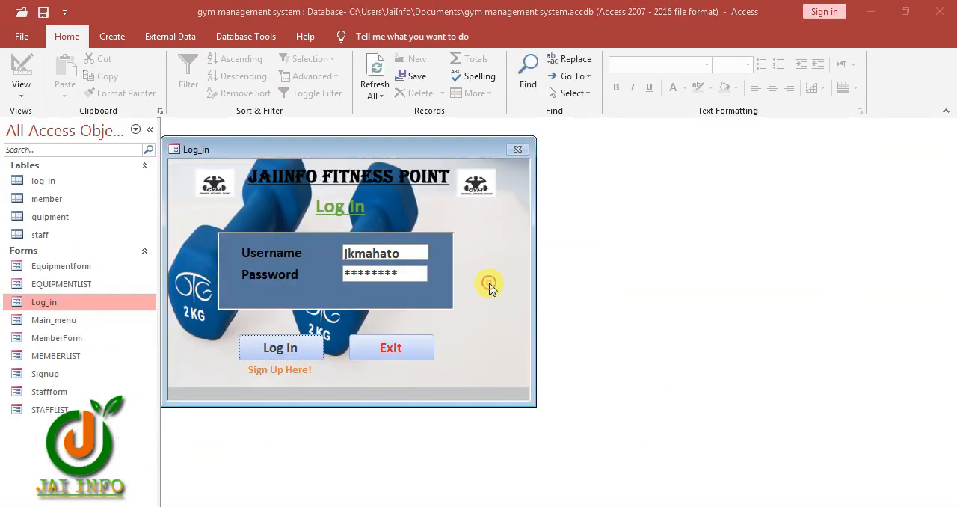
# Open the Log_in form in Design View and check the name of the Username text box
pyautogui.rightClick(484, 279)
pyautogui.click(518, 323)
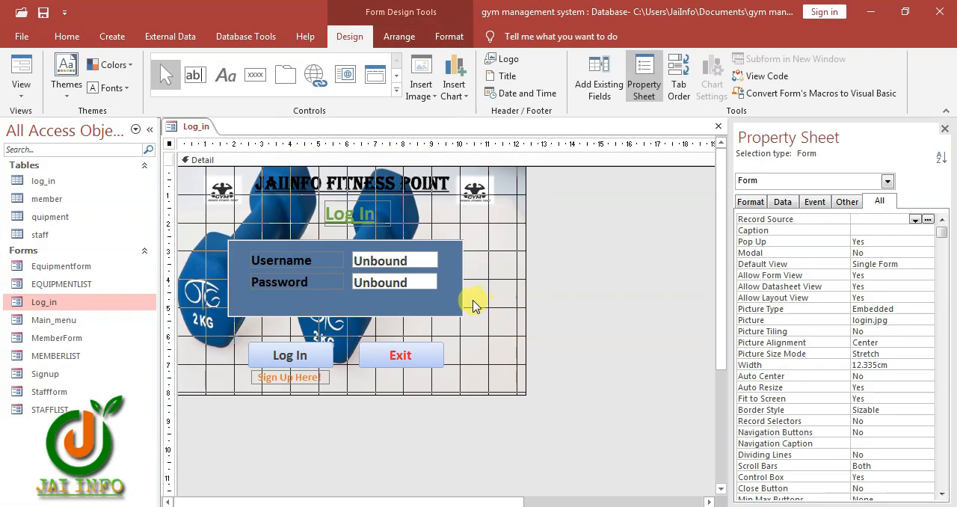
pyautogui.click(424, 284)
pyautogui.click(426, 261)
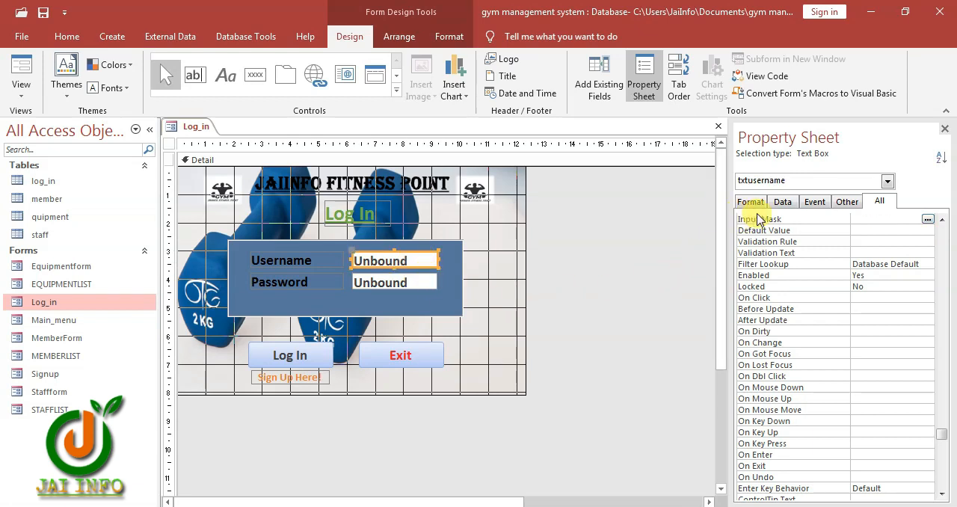
pyautogui.click(750, 183)
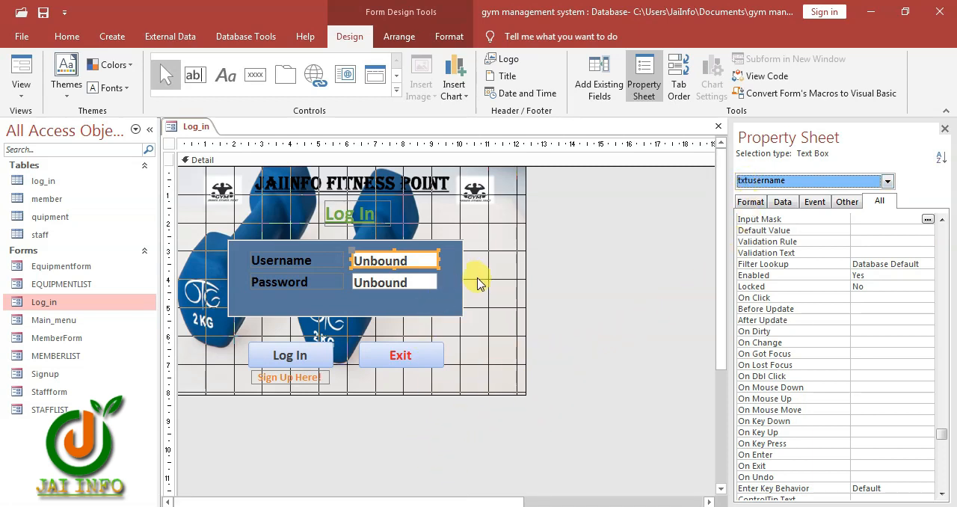
# In the Log In button's On Click code, change both TXT_USERNAME references in the blank-username check to txtusername, and close the code editor
pyautogui.click(470, 305)
pyautogui.click(300, 357)
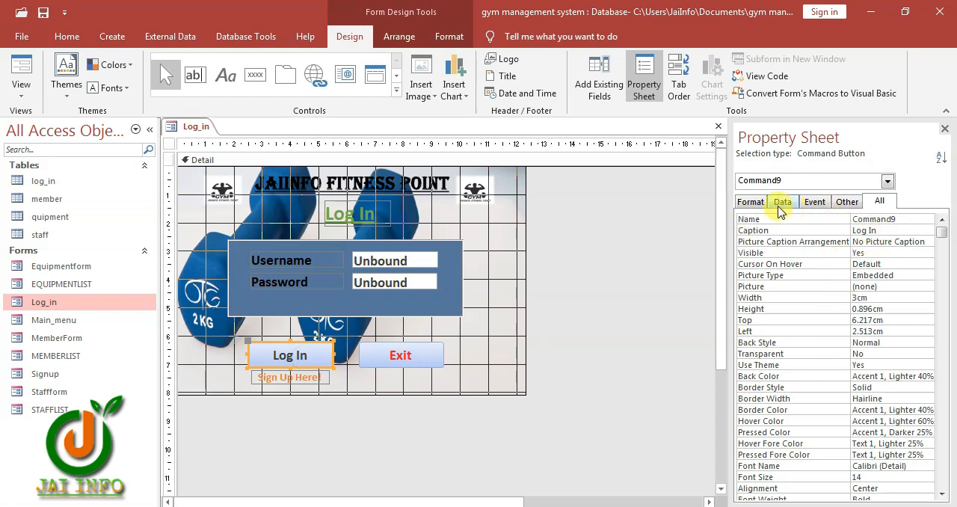
pyautogui.click(815, 202)
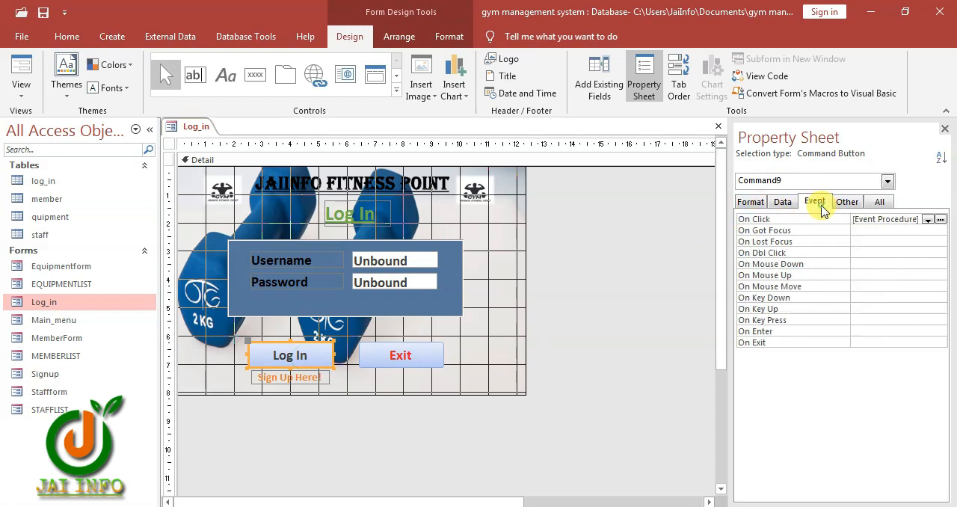
pyautogui.click(939, 219)
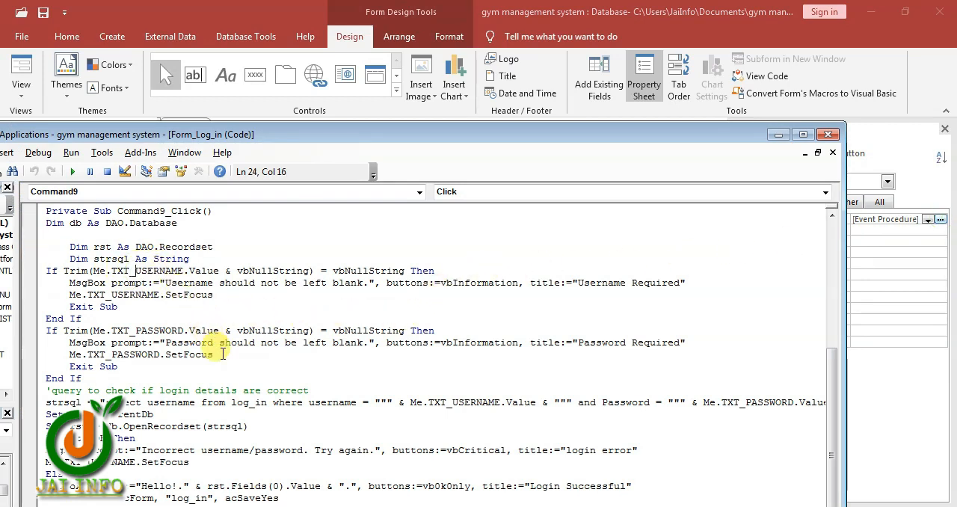
pyautogui.press('BackSpace')
pyautogui.press('Return')
pyautogui.press('BackSpace')
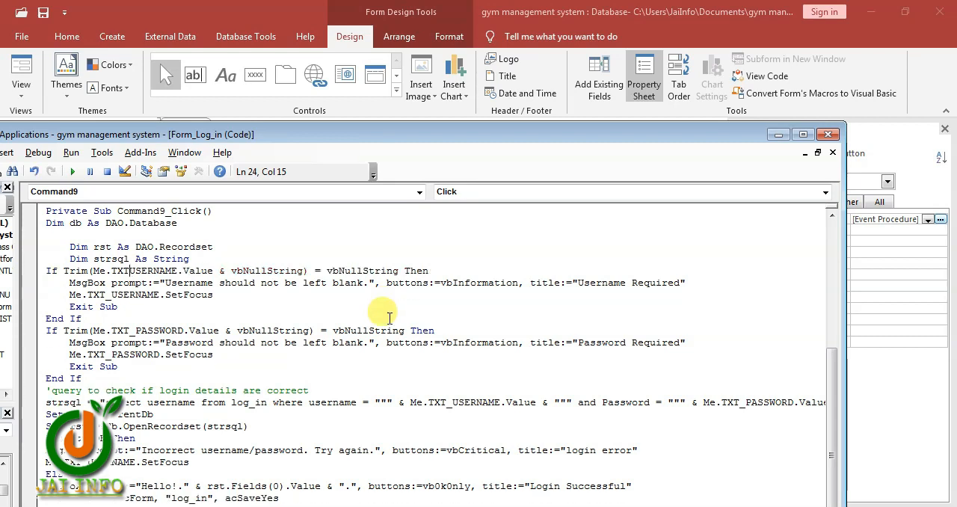
pyautogui.click(113, 295)
pyautogui.press('BackSpace')
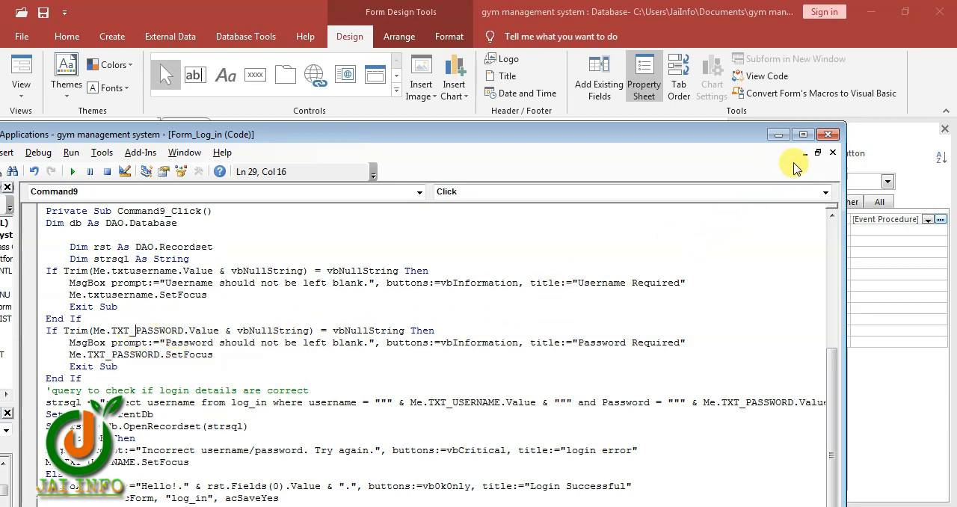
pyautogui.click(827, 136)
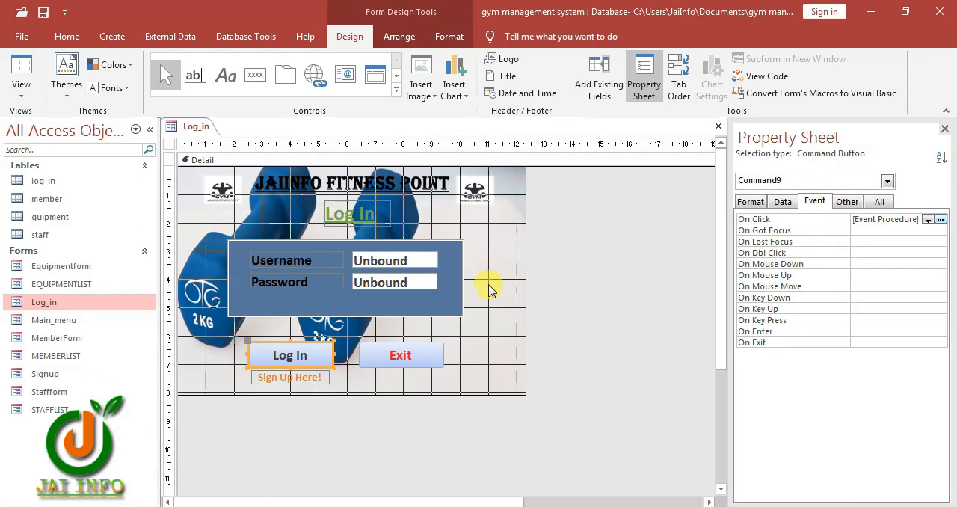
# Check the Password text box's name and reopen the Log In button's On Click code with the whole procedure in view
pyautogui.click(422, 281)
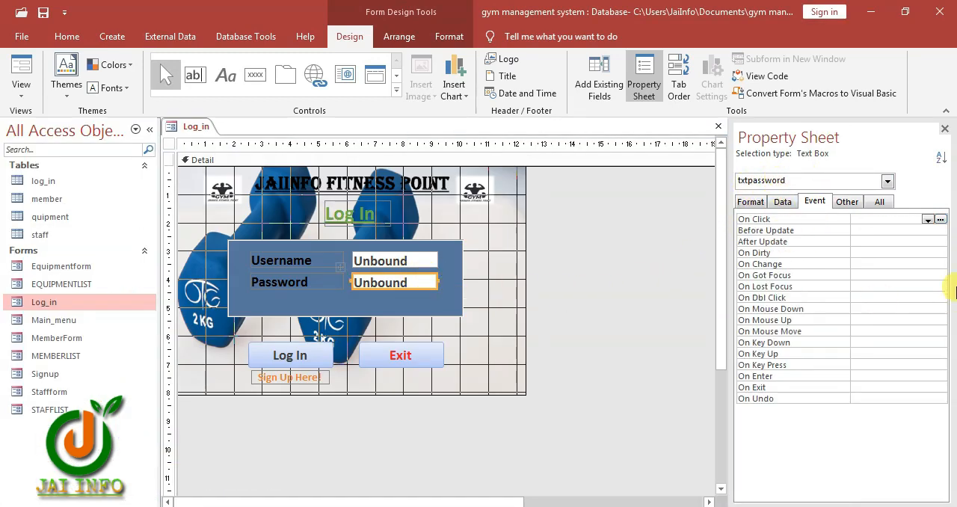
pyautogui.click(298, 354)
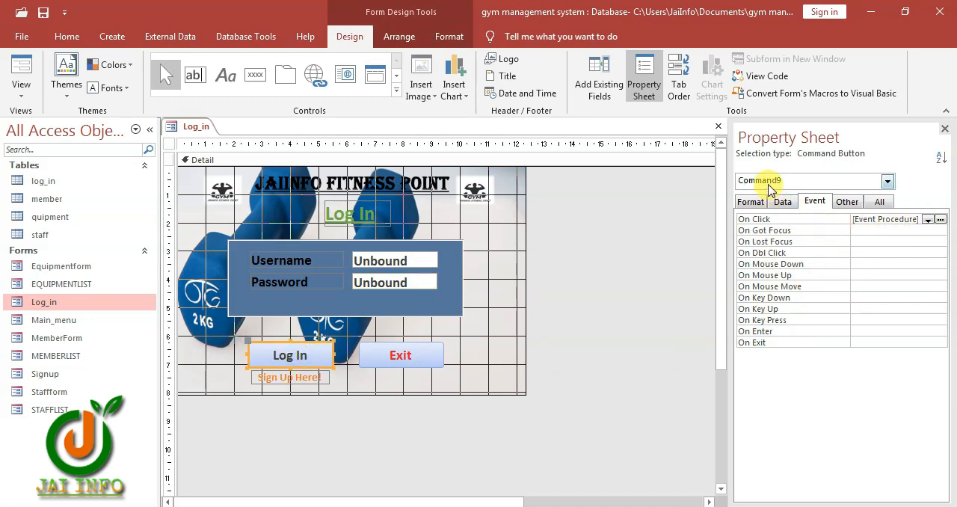
pyautogui.click(940, 220)
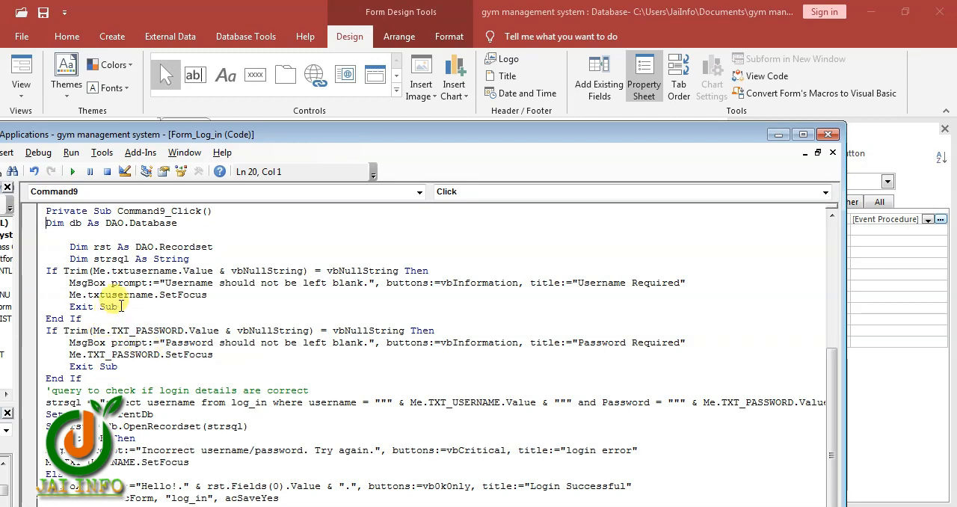
pyautogui.moveTo(398, 142); pyautogui.dragTo(546, 21)
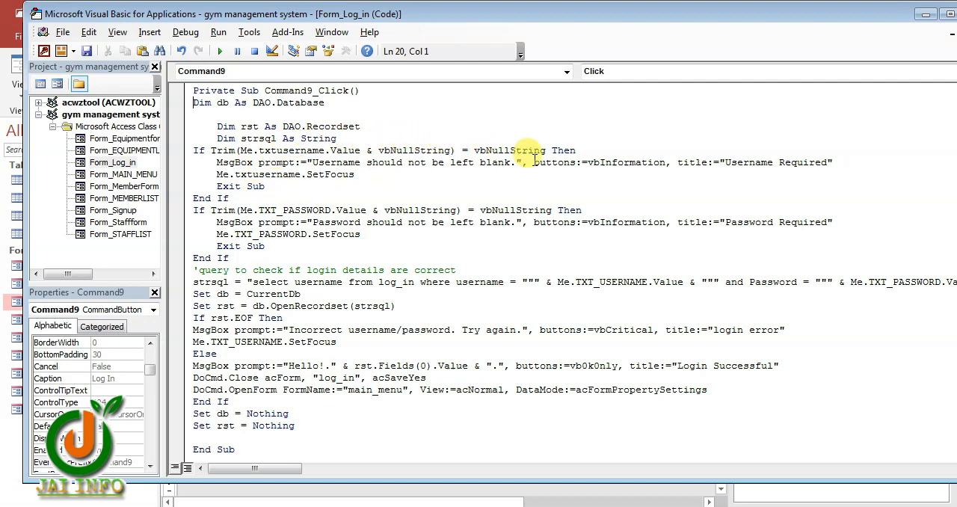
# Change both TXT_PASSWORD references in the blank-password check to txtpassword
pyautogui.click(283, 212)
pyautogui.press('BackSpace')
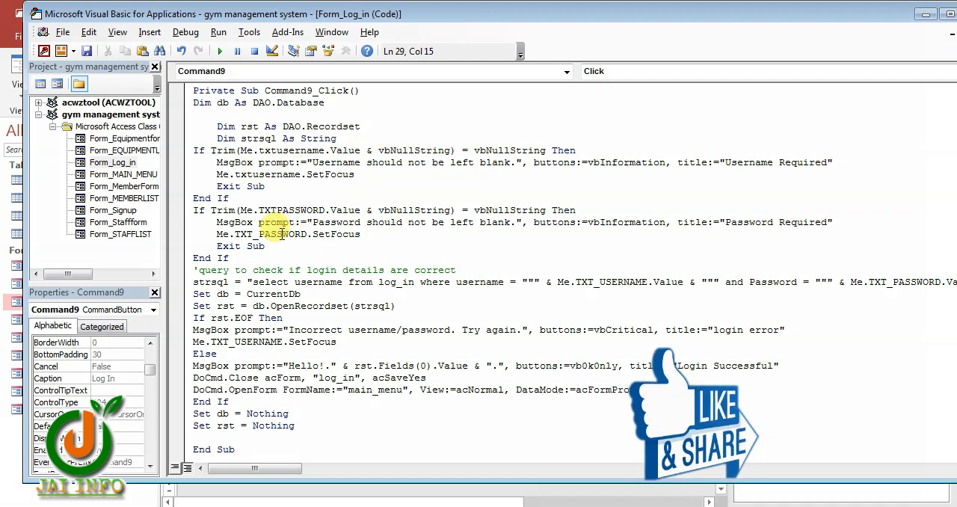
pyautogui.press('BackSpace')
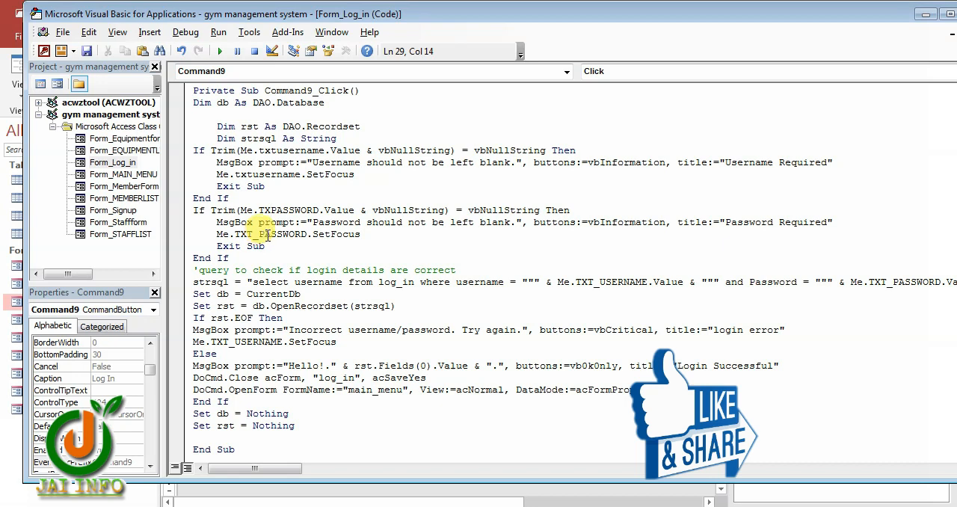
pyautogui.write('t')
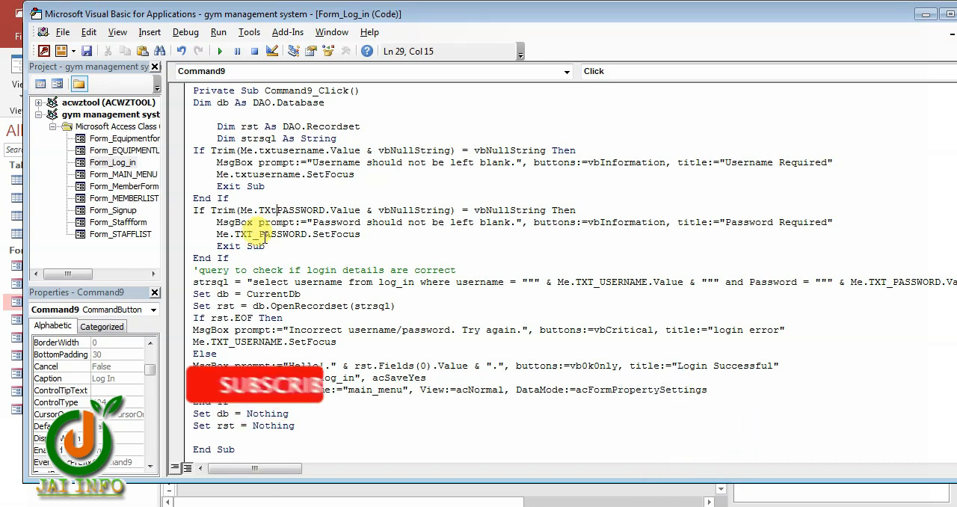
pyautogui.click(259, 234)
pyautogui.press('BackSpace')
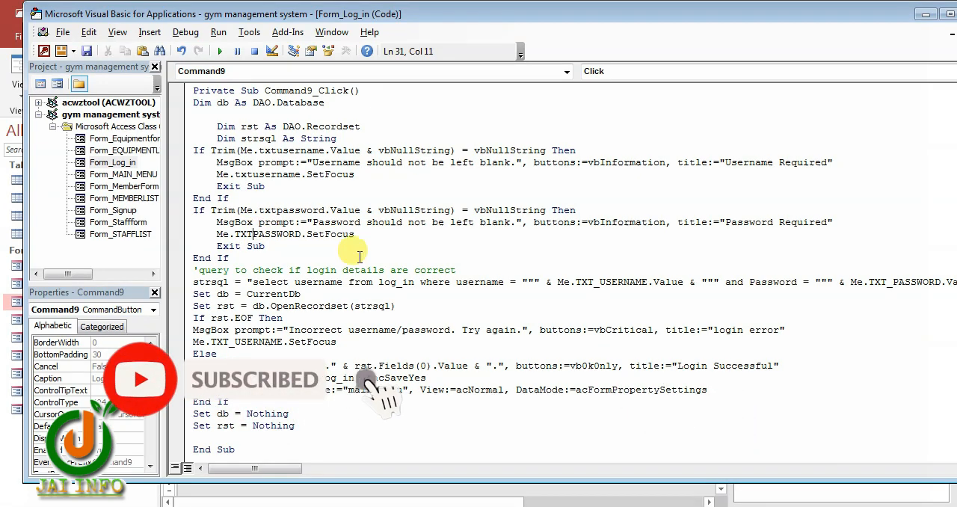
pyautogui.click(316, 261)
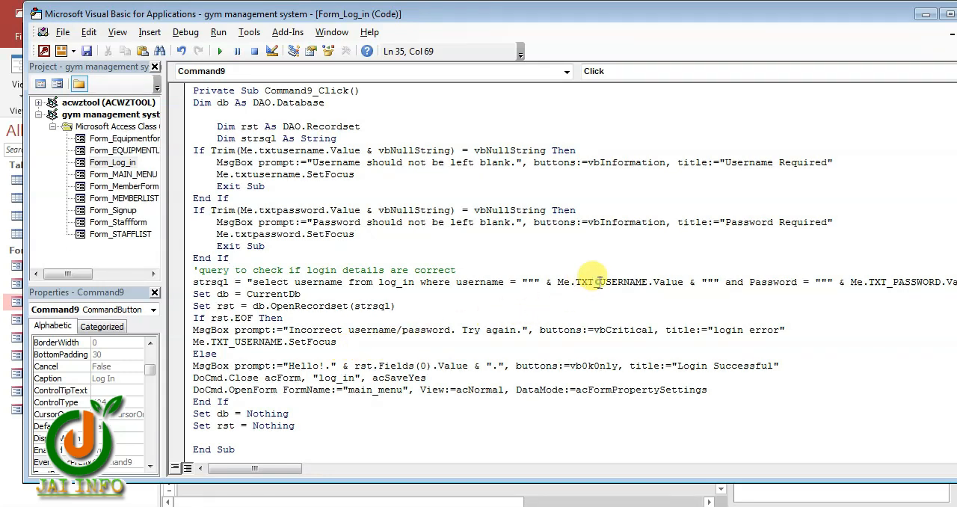
# Change the remaining TXT_USERNAME and TXT_PASSWORD references in the strsql query and SetFocus line to txtusername and txtpassword, and close the code editor
pyautogui.press('BackSpace')
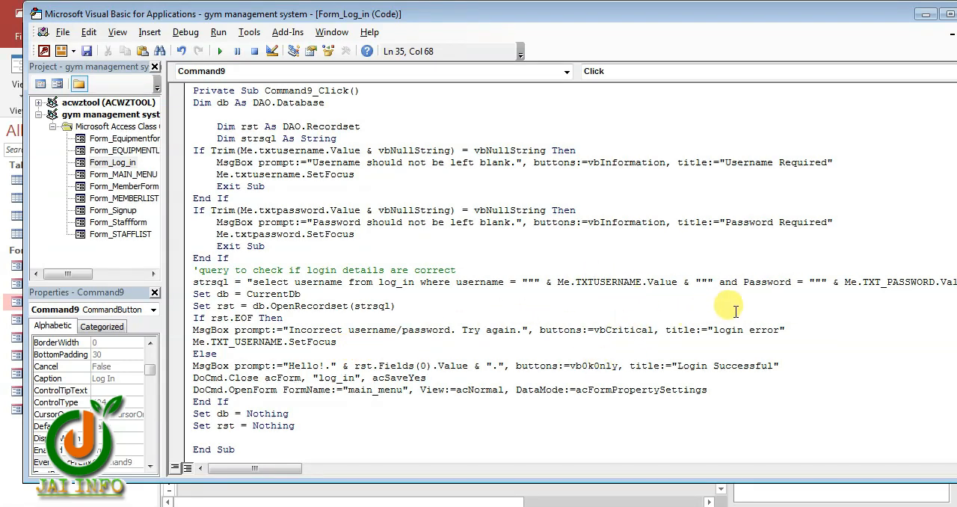
pyautogui.press('BackSpace')
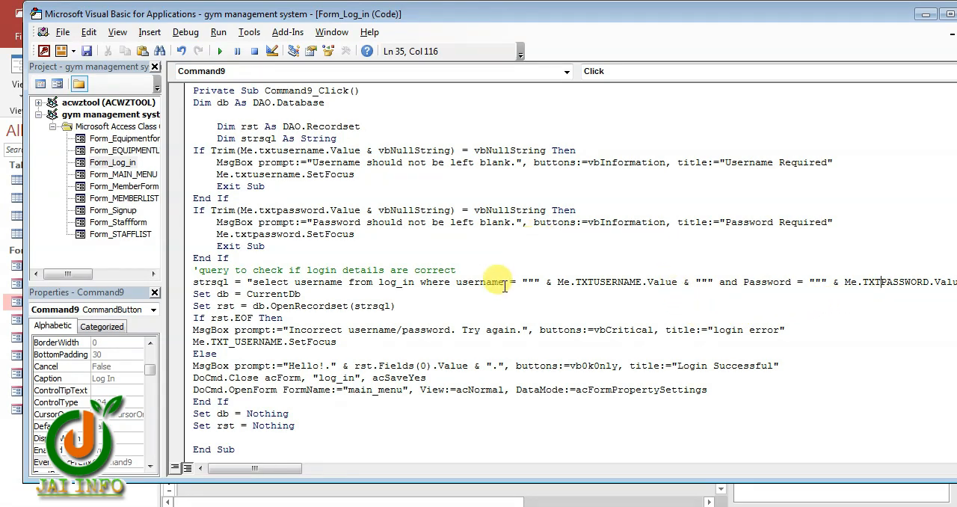
pyautogui.moveTo(285, 468)
pyautogui.mouseDown()
pyautogui.moveTo(331, 469)
pyautogui.moveTo(265, 467)
pyautogui.moveTo(273, 464)
pyautogui.mouseUp()
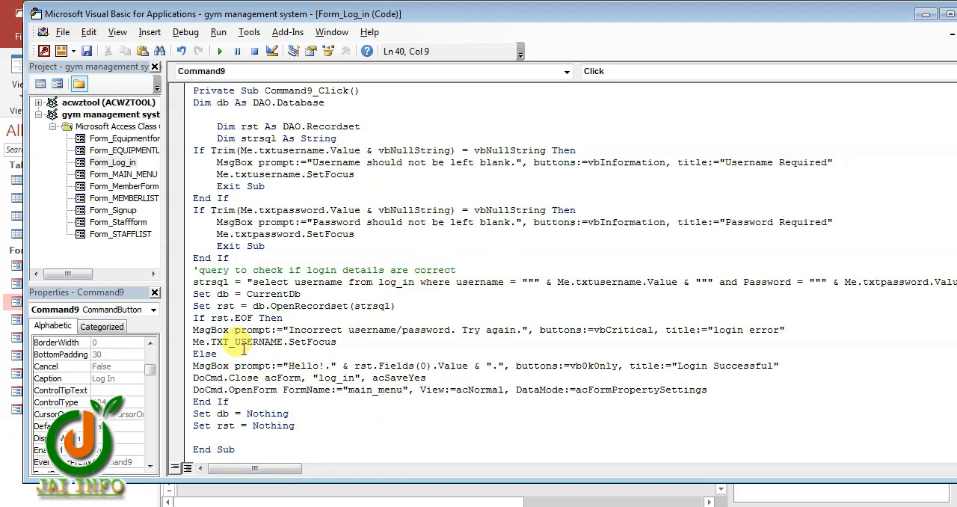
pyautogui.press('BackSpace')
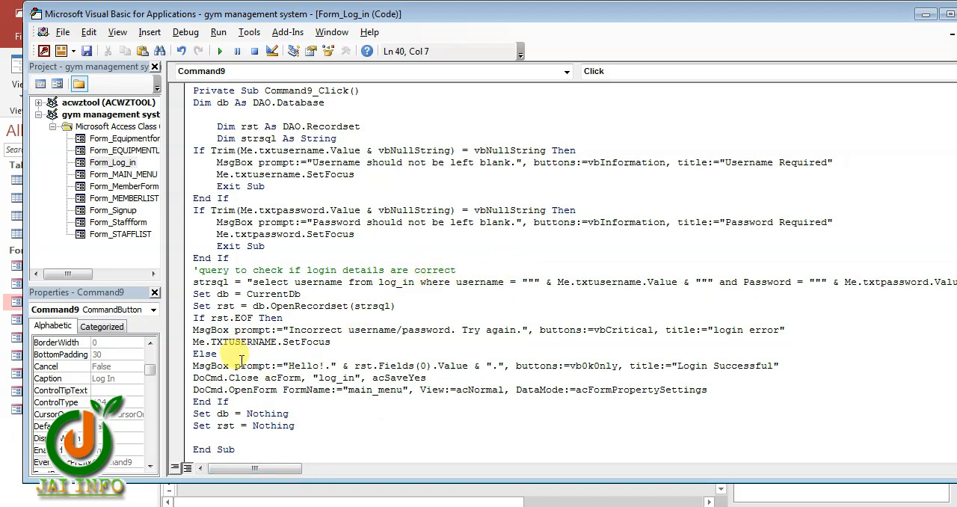
pyautogui.click(319, 367)
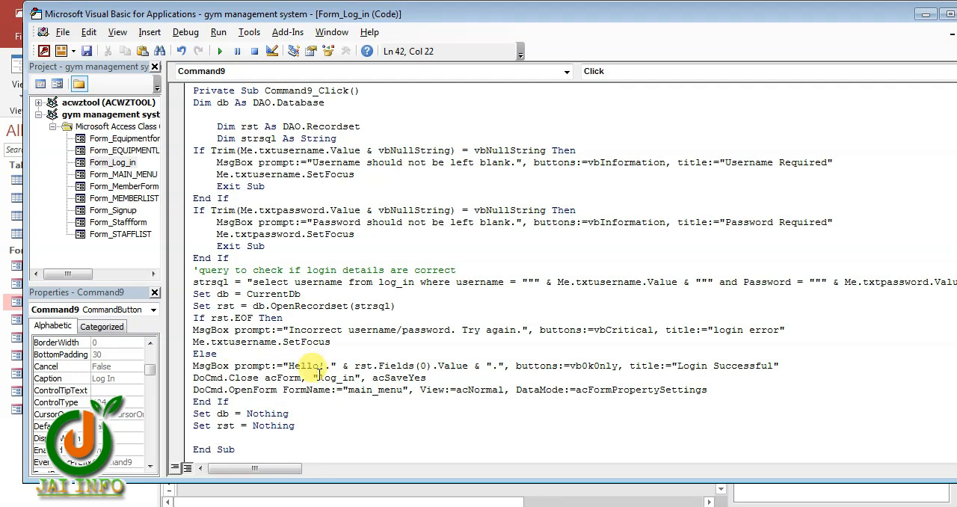
pyautogui.scroll(-1, 319, 367)
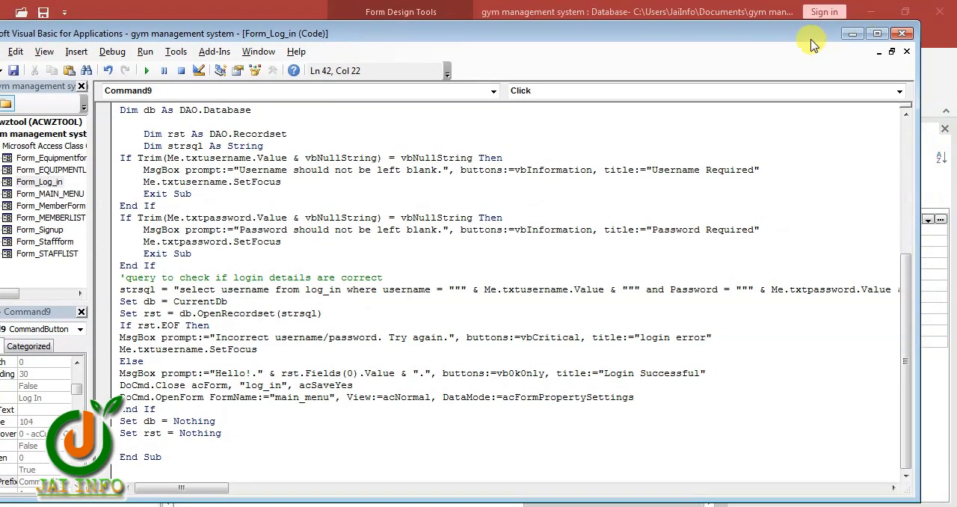
pyautogui.click(901, 32)
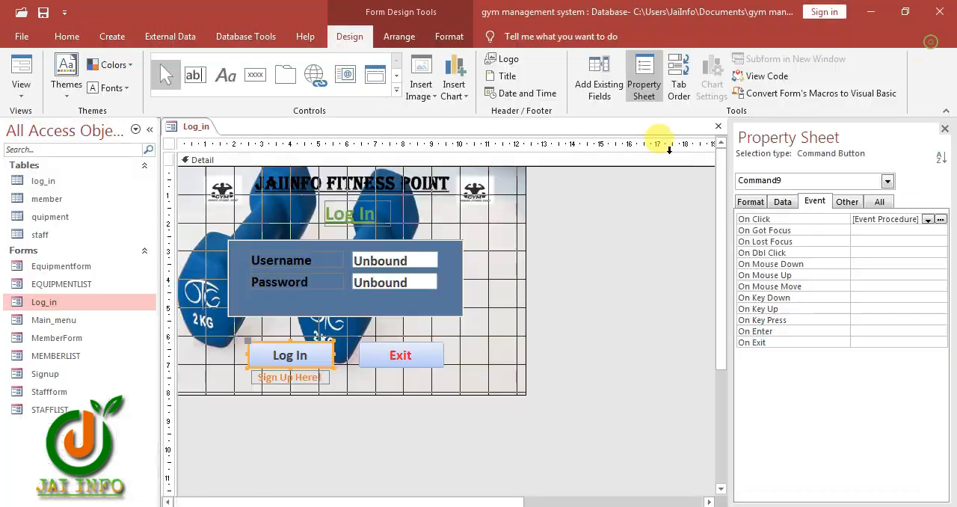
# Run the Log_in form, test logging in with the credentials already filled in, and dismiss the greeting message
pyautogui.click(66, 308)
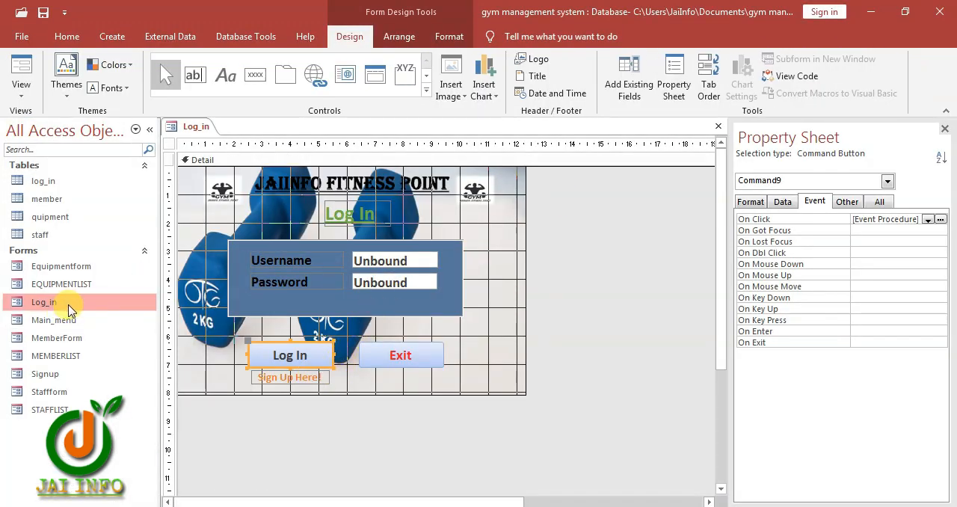
pyautogui.doubleClick(69, 306)
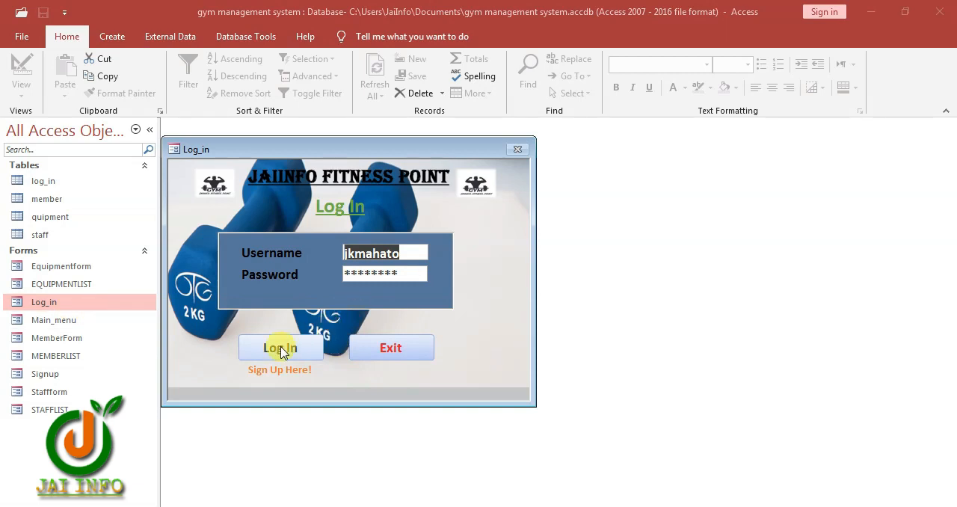
pyautogui.click(281, 349)
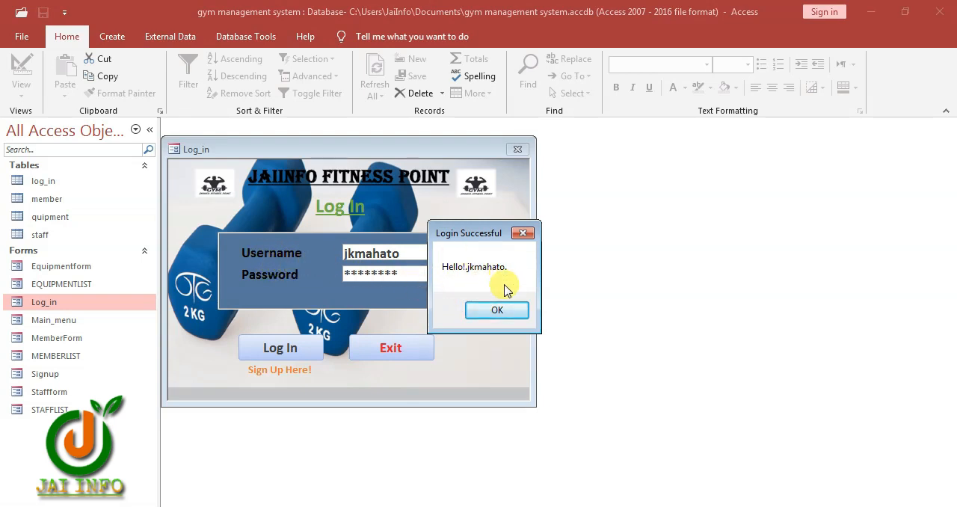
pyautogui.click(495, 311)
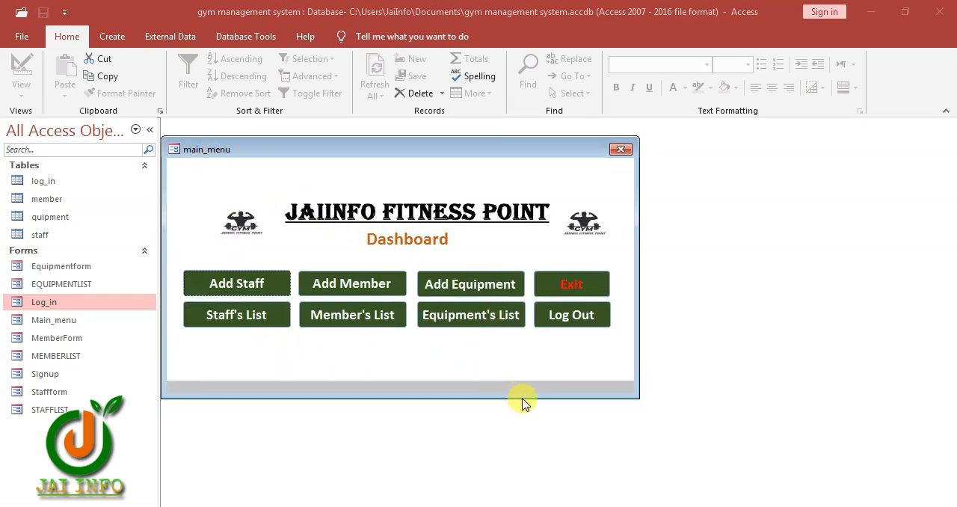
# Test the dashboard's Add Staff and Staff's List buttons, returning to the dashboard from each form
pyautogui.click(236, 282)
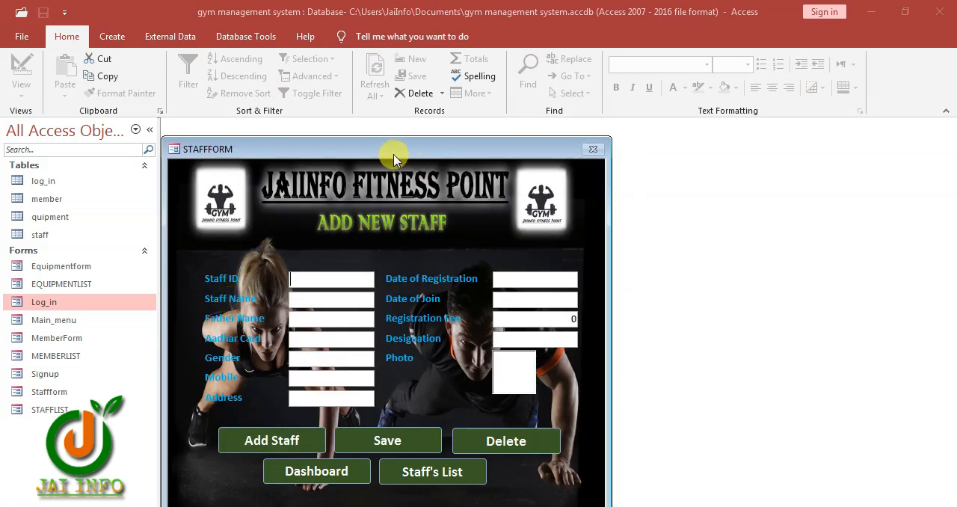
pyautogui.moveTo(394, 158); pyautogui.dragTo(426, 106)
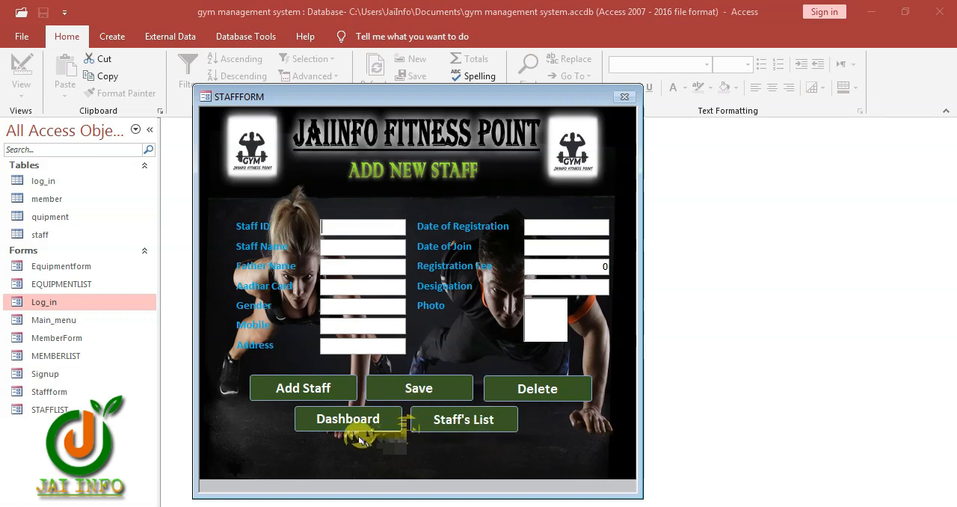
pyautogui.click(343, 420)
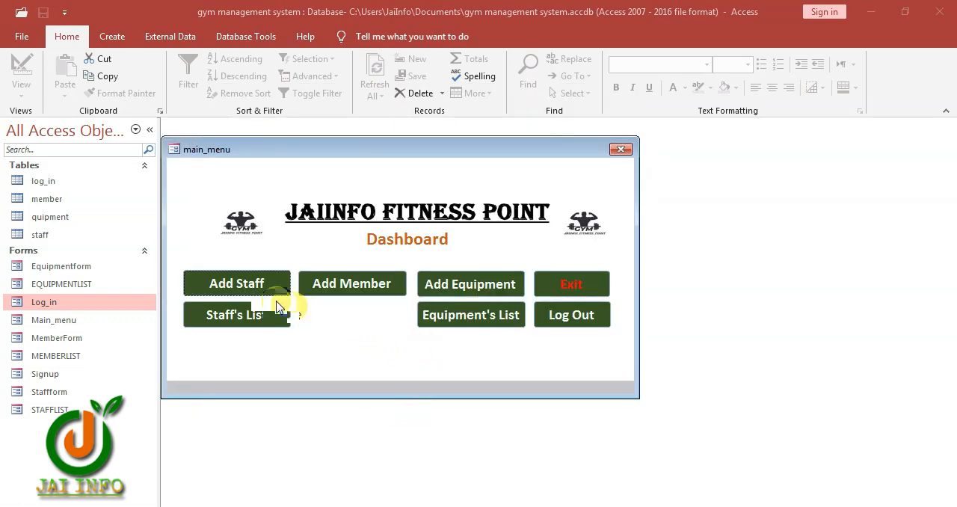
pyautogui.click(248, 317)
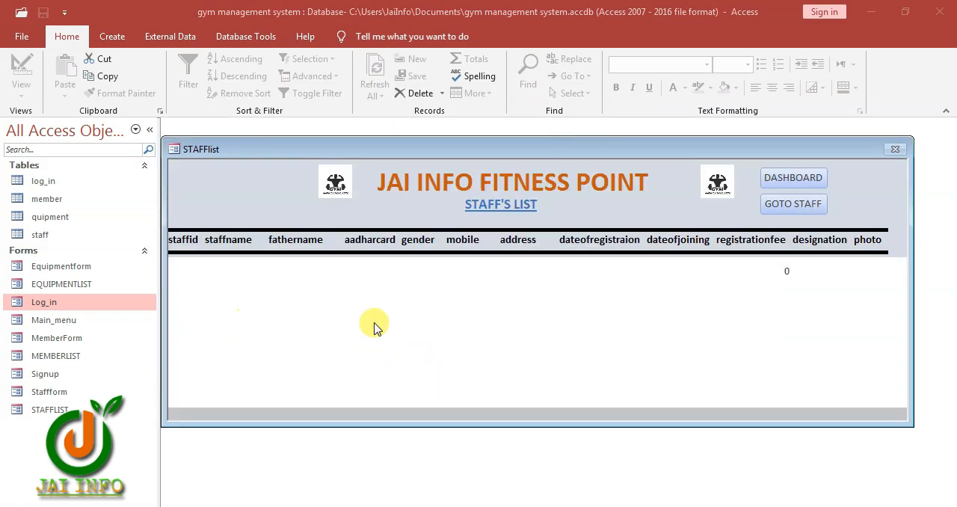
pyautogui.click(790, 180)
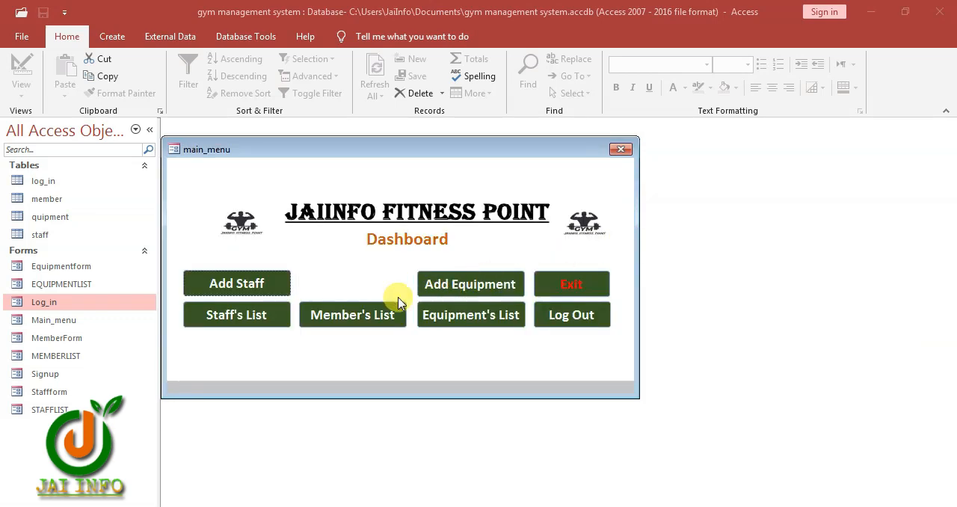
# Test the dashboard's Add Member and Member's List buttons, returning to the dashboard from each form
pyautogui.click(352, 284)
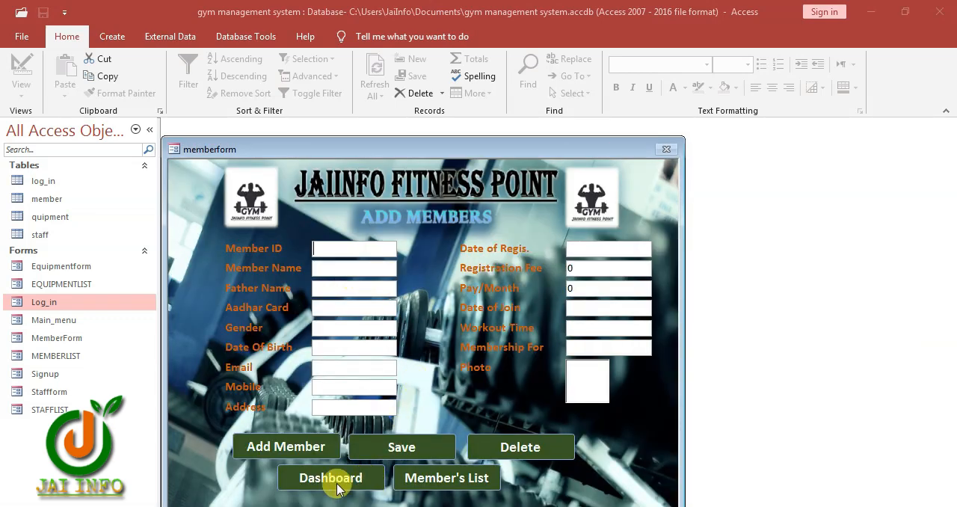
pyautogui.click(334, 479)
pyautogui.click(360, 315)
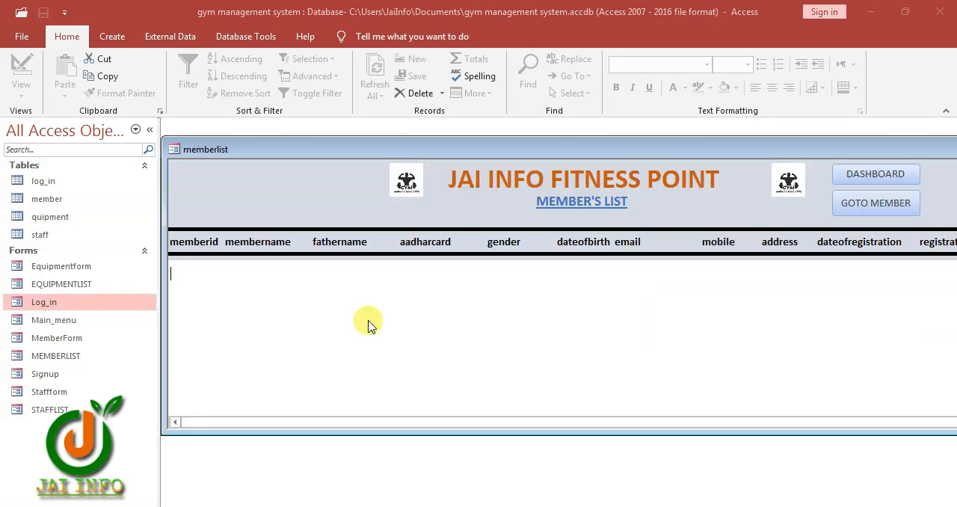
pyautogui.click(858, 175)
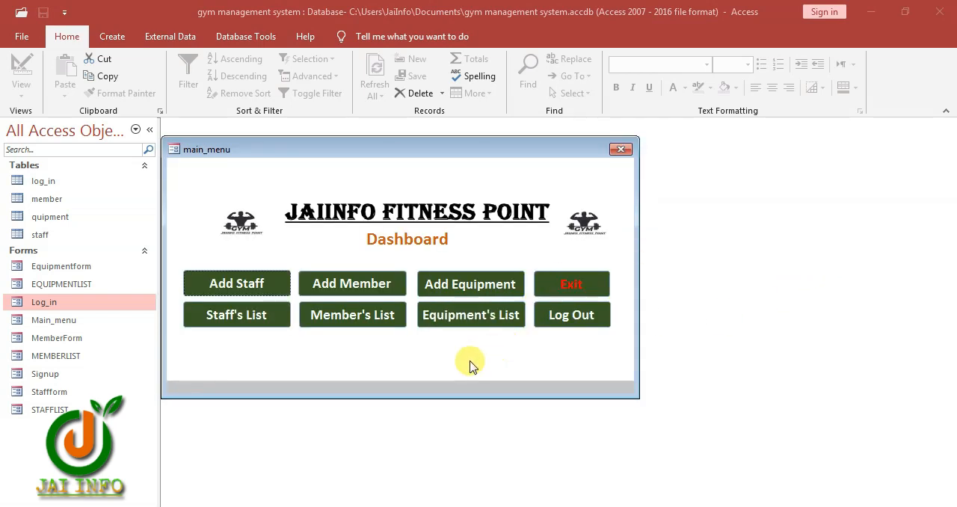
# Test the dashboard's Add Equipment and Equipment's List buttons, including the equipment form's own list button, and return to the dashboard
pyautogui.click(467, 284)
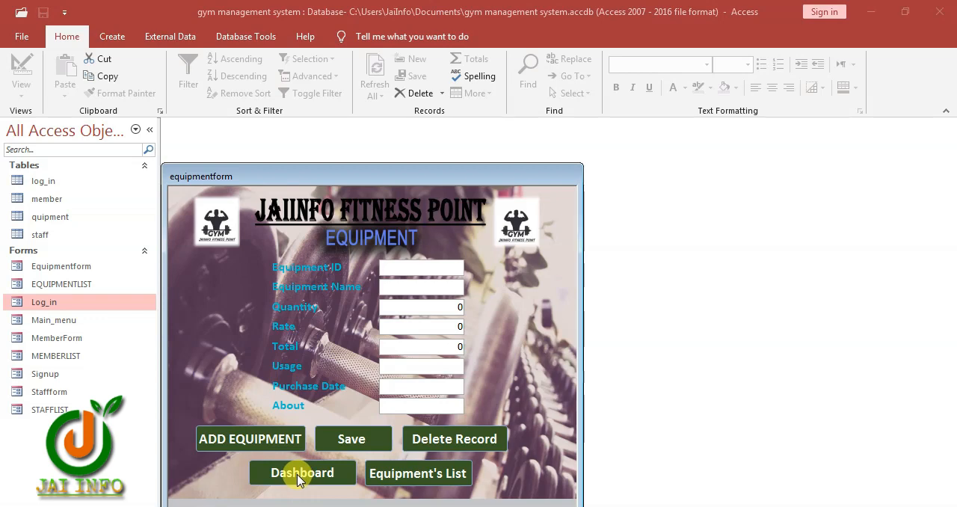
pyautogui.click(419, 479)
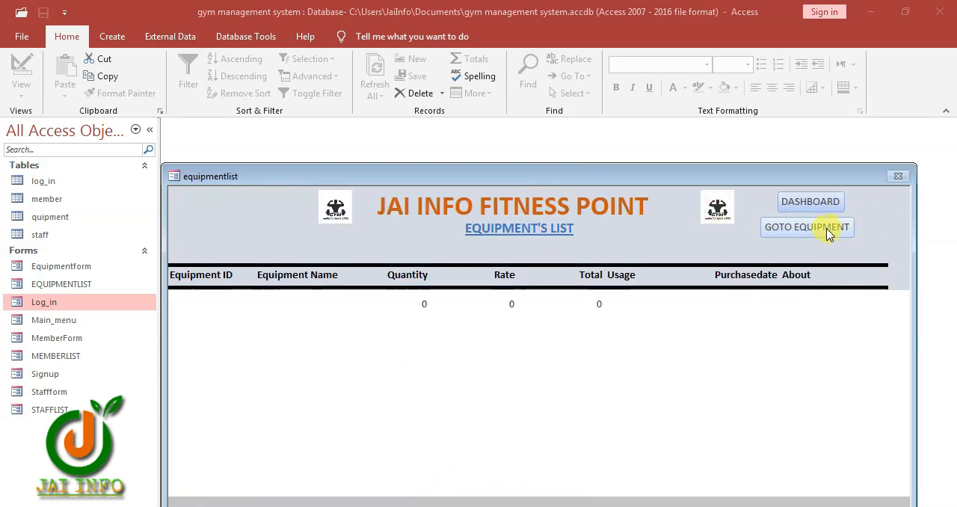
pyautogui.click(804, 200)
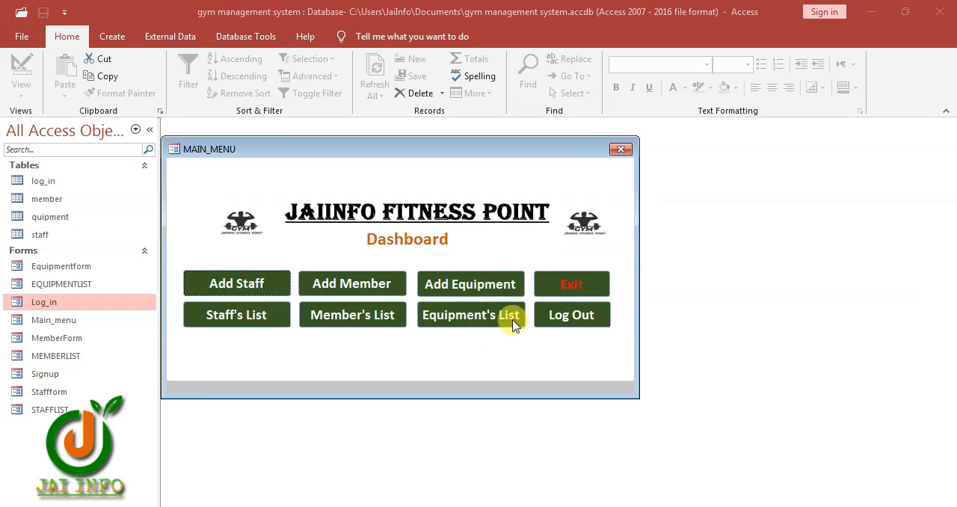
pyautogui.click(448, 314)
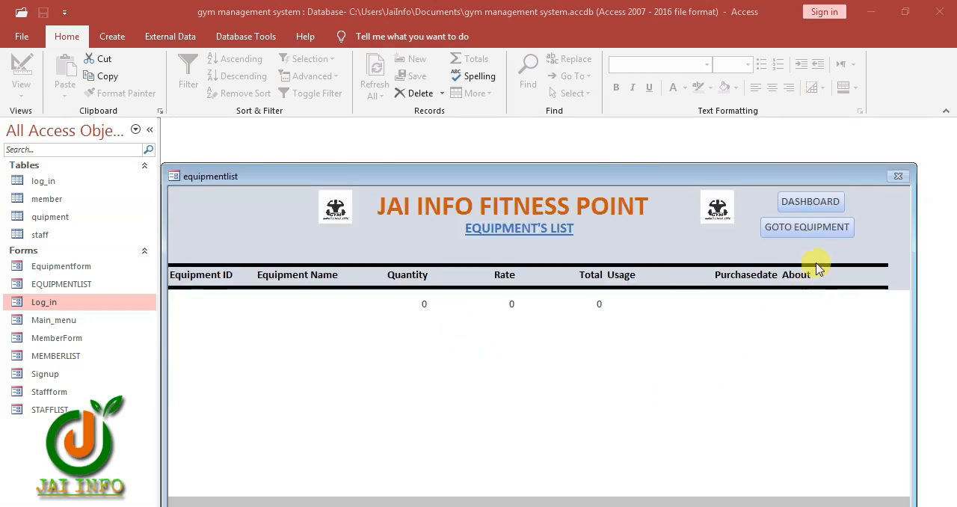
pyautogui.click(823, 204)
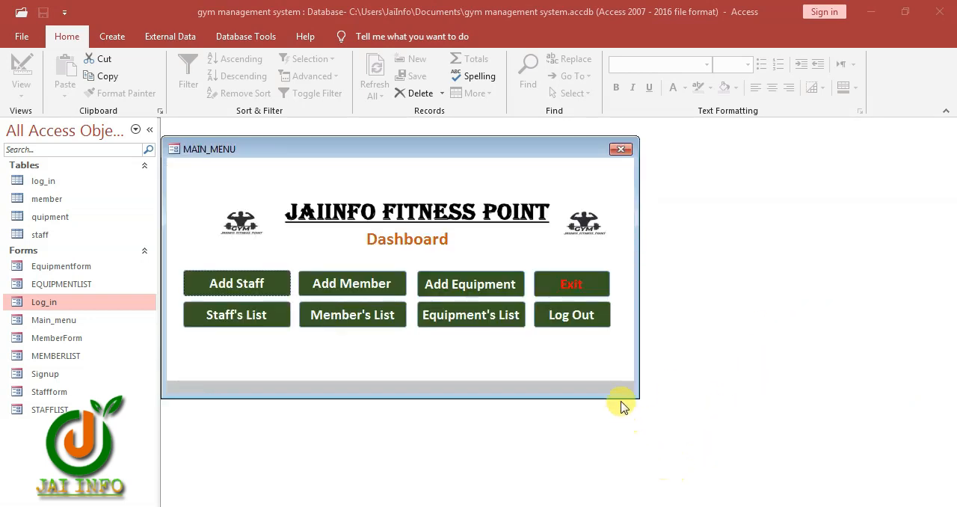
# Test the dashboard's Exit and Log Out buttons, declining both confirmation prompts
pyautogui.click(581, 287)
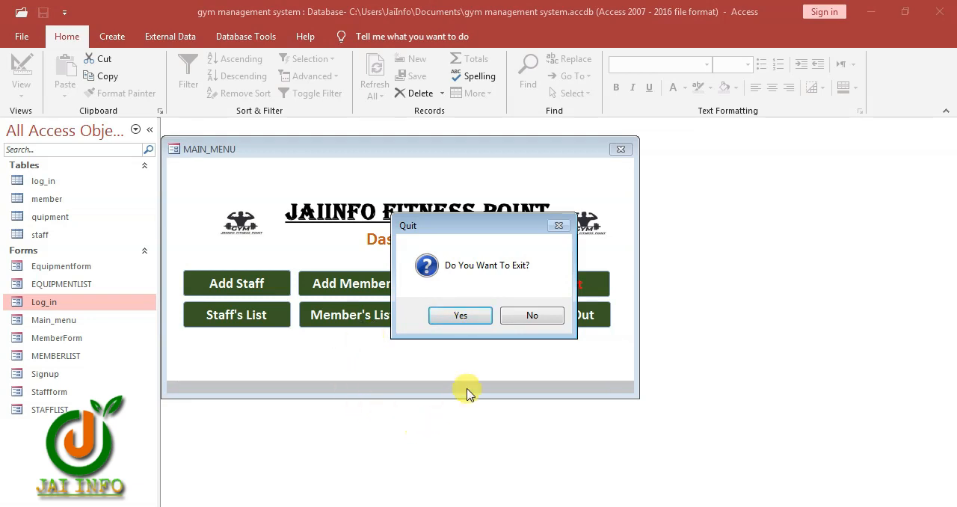
pyautogui.click(549, 322)
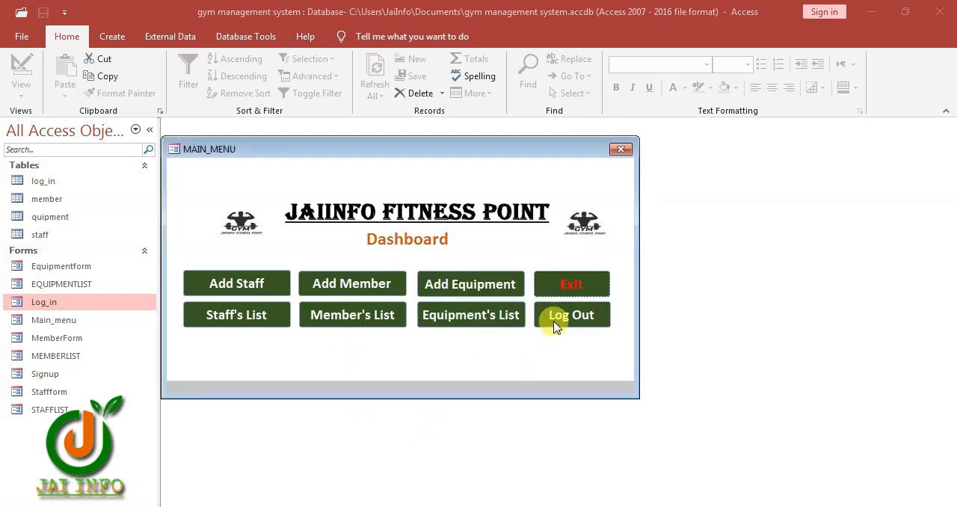
pyautogui.click(566, 315)
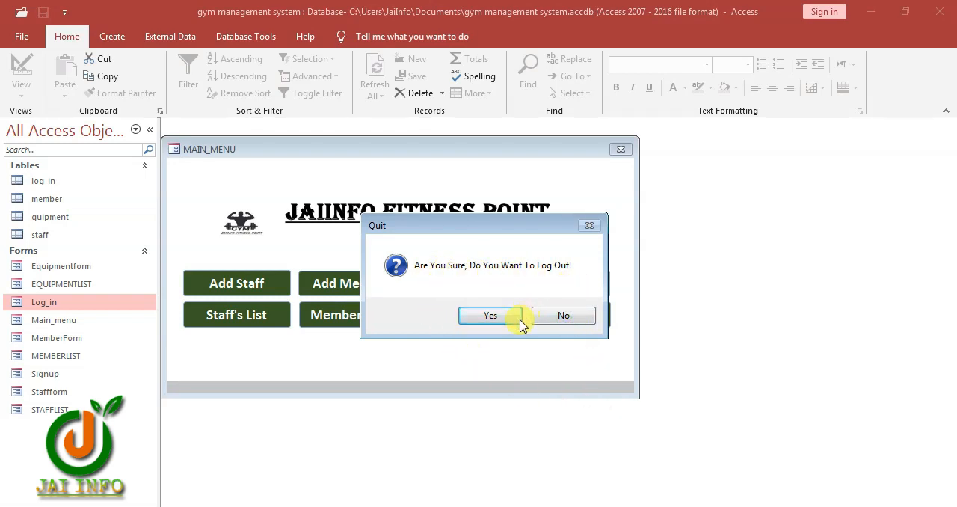
pyautogui.click(562, 316)
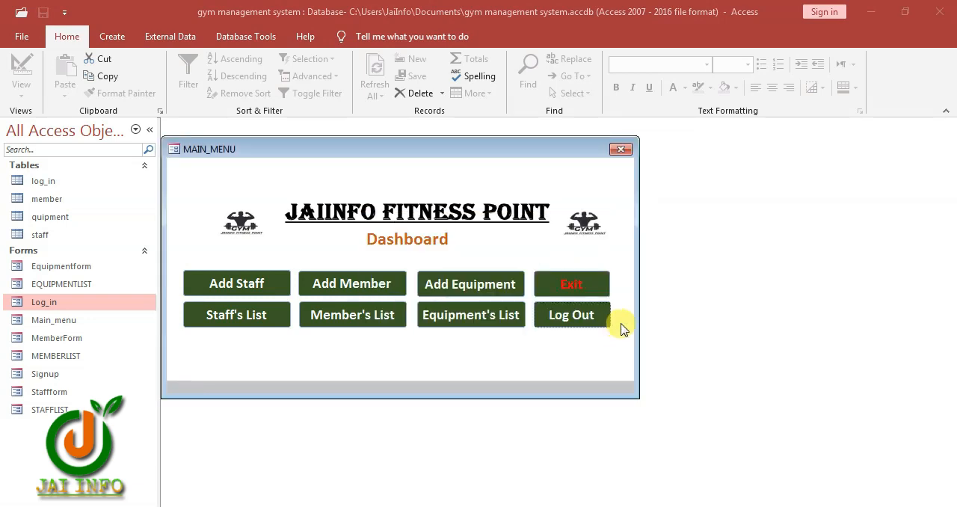
# Add and save equipment E01: name ABC, quantity 2, rate 2500, total 5000, usage XYZ, purchase date 14-01-2023, about VERY GOOD
pyautogui.click(482, 286)
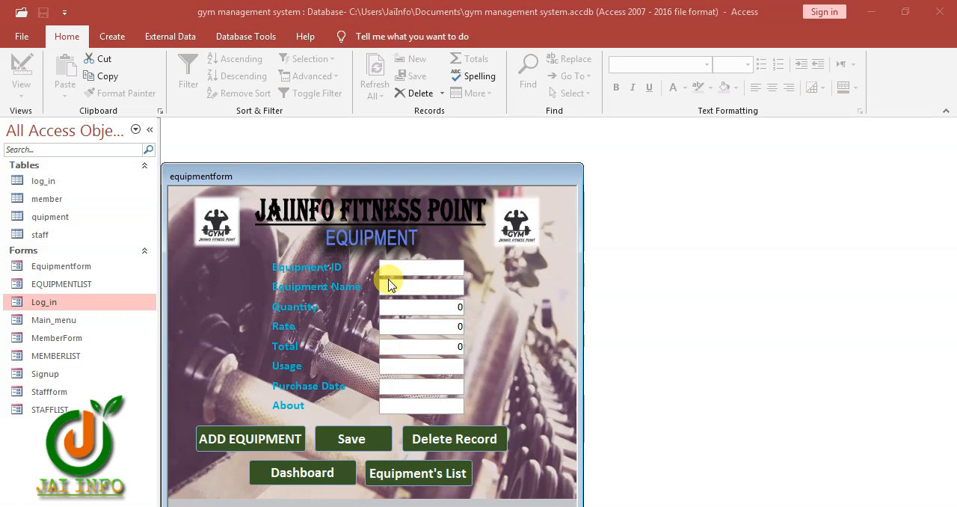
pyautogui.write('e0')
pyautogui.write('BC')
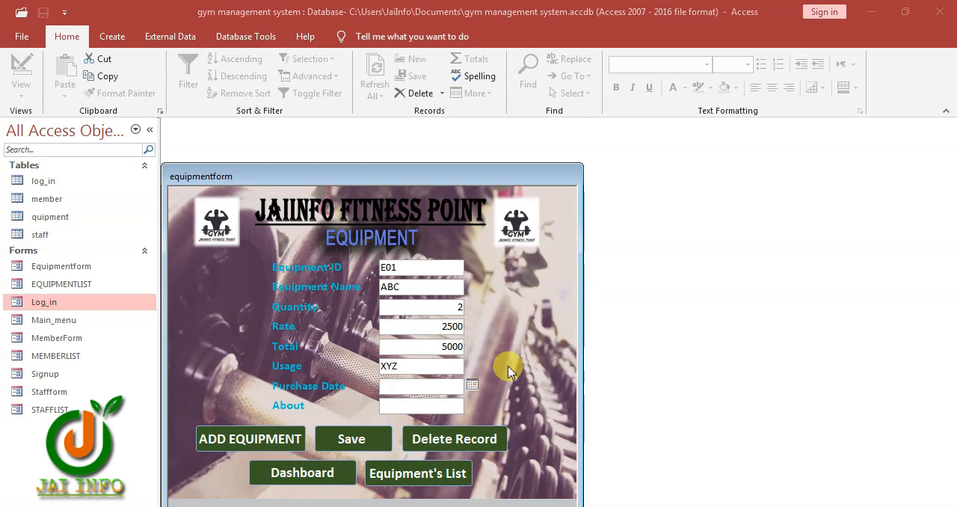
pyautogui.click(471, 384)
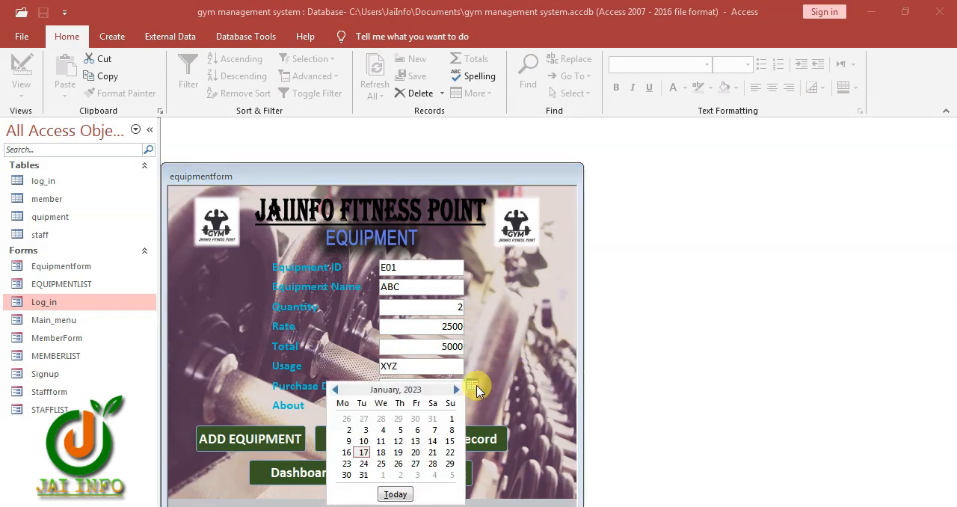
pyautogui.click(432, 441)
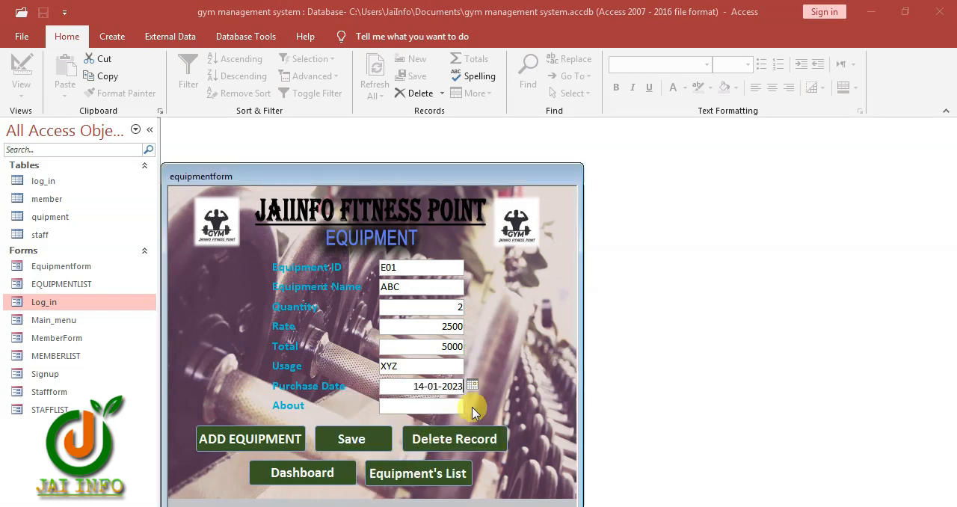
pyautogui.click(428, 408)
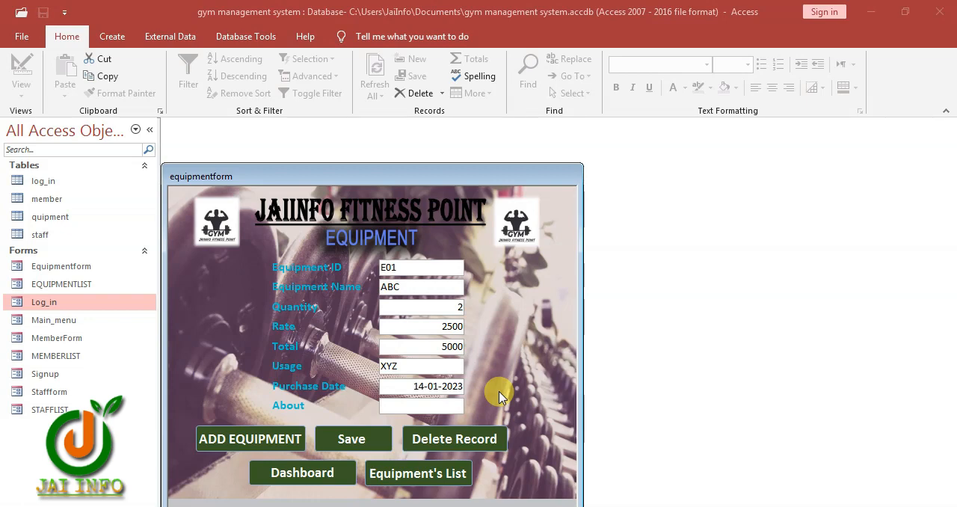
pyautogui.write('VERY GOOD')
pyautogui.click(364, 443)
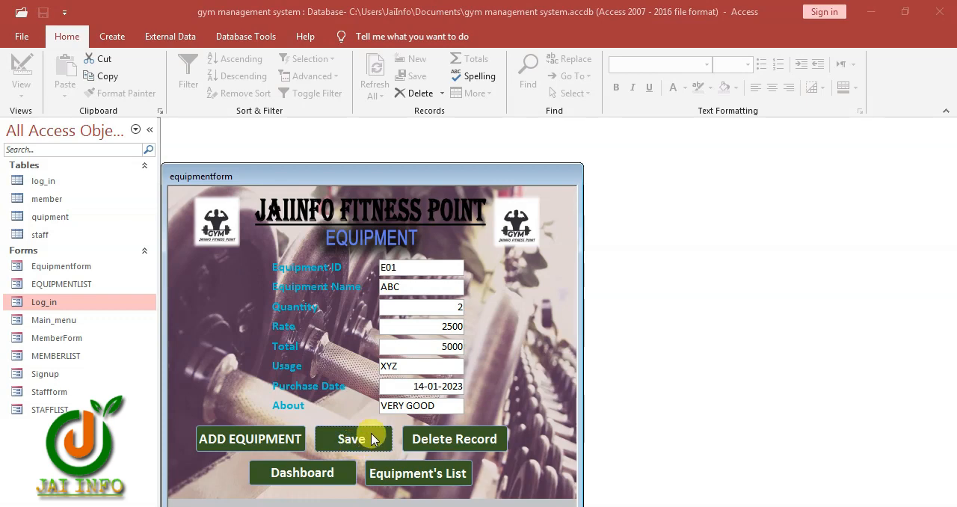
# Add and save equipment E02: name YYYY, quantity 4, rate 1000, total 4000, usage TTTT, purchase date 13-01-2023, about GOOD
pyautogui.click(244, 447)
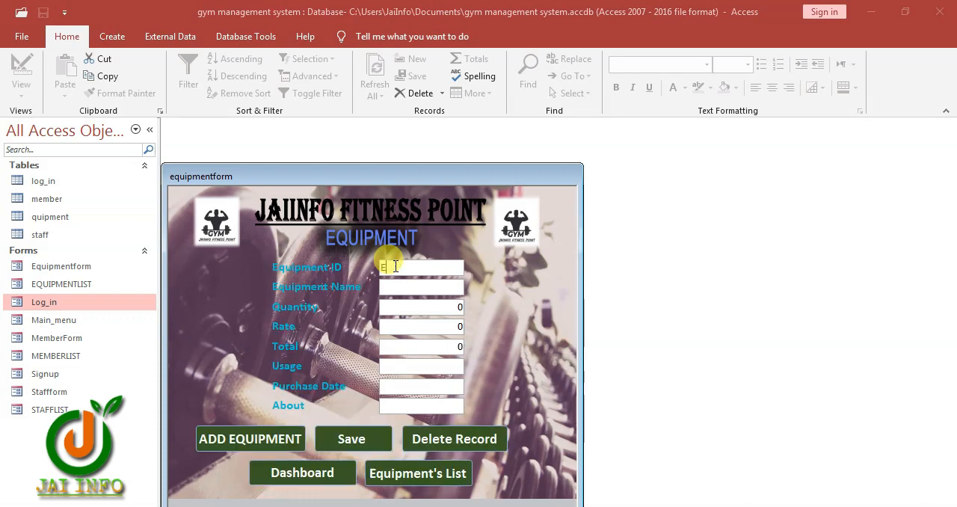
pyautogui.press('Tab')
pyautogui.write('4000')
pyautogui.press('Tab')
pyautogui.write('TTTT')
pyautogui.press('Tab')
pyautogui.click(471, 385)
pyautogui.click(504, 403)
pyautogui.press('Tab')
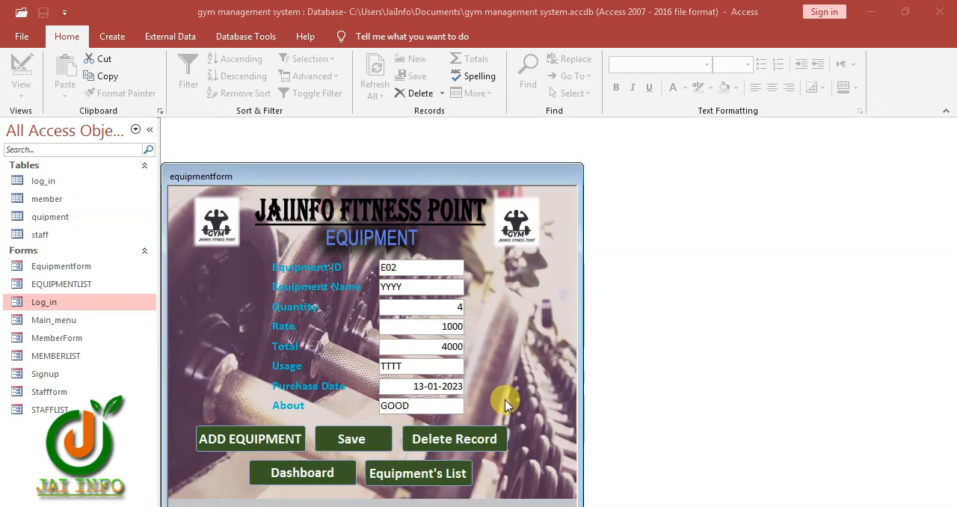
pyautogui.click(378, 445)
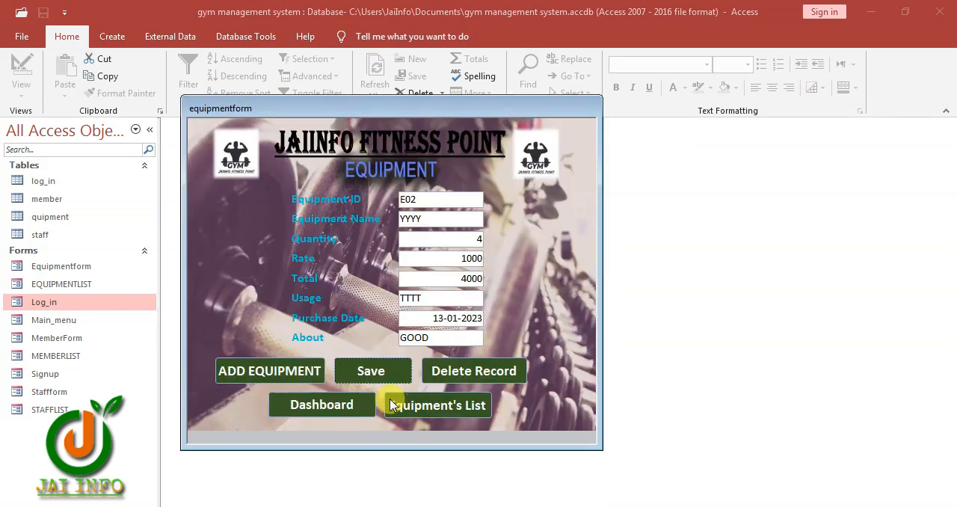
# Check the saved records in the Equipment's List, return to the equipment form, and test adding a blank record
pyautogui.click(429, 409)
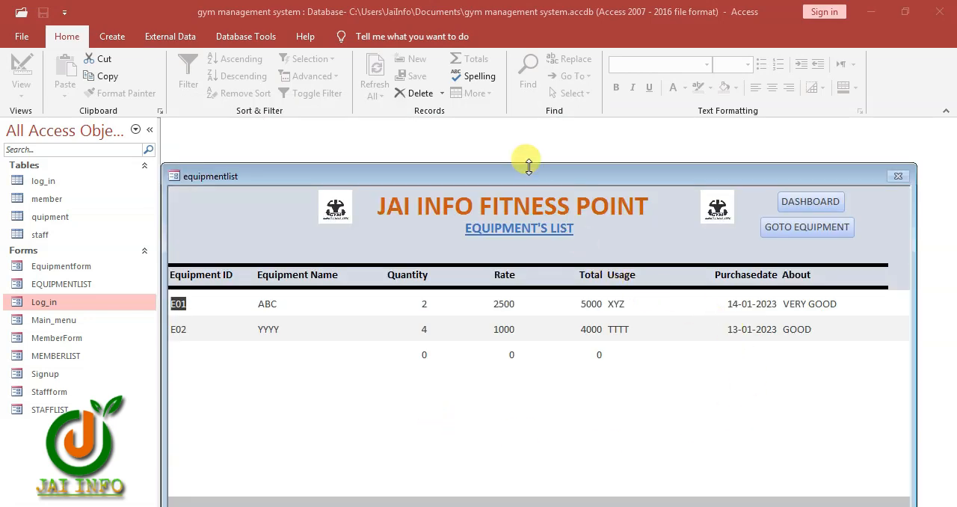
pyautogui.moveTo(527, 178); pyautogui.dragTo(465, 81)
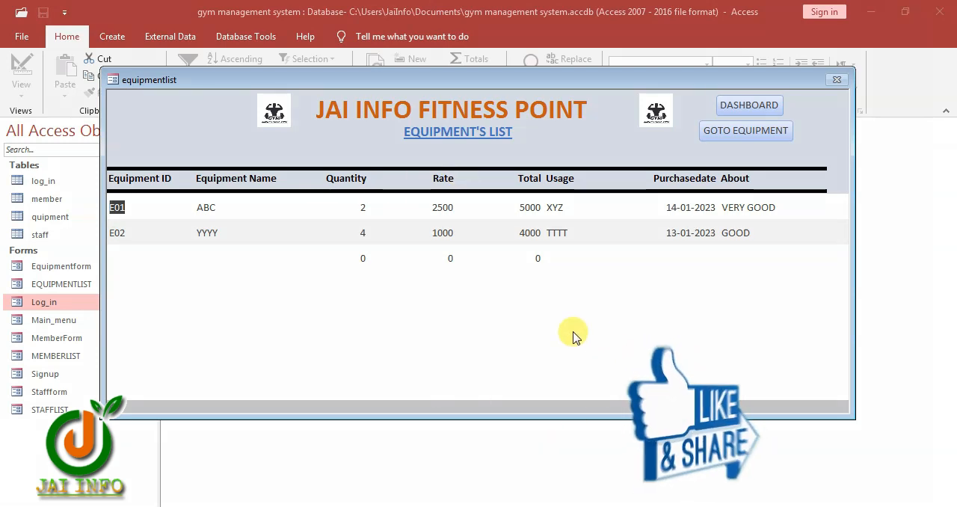
pyautogui.click(740, 133)
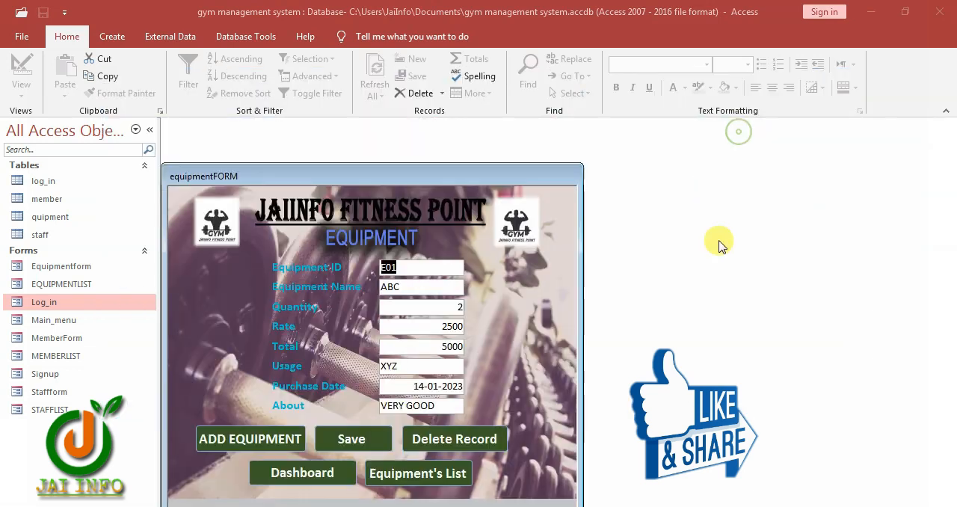
pyautogui.moveTo(397, 178); pyautogui.dragTo(429, 112)
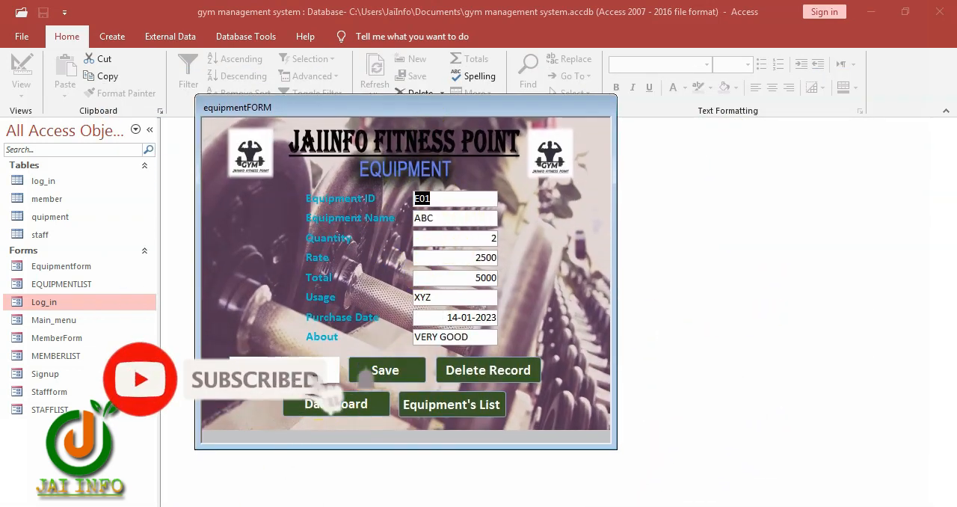
pyautogui.click(291, 370)
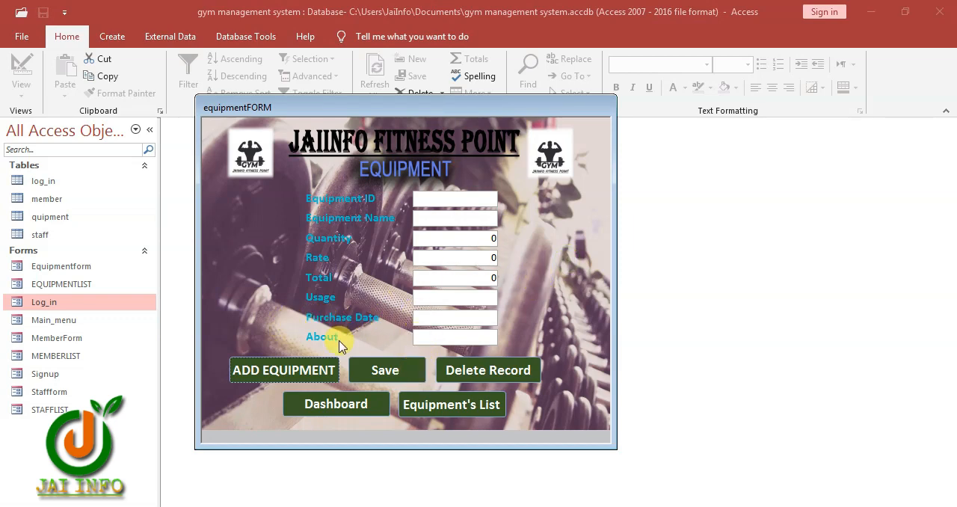
# Set the equipment form's Navigation Buttons property to Yes in Design View, and save and close the form
pyautogui.rightClick(559, 259)
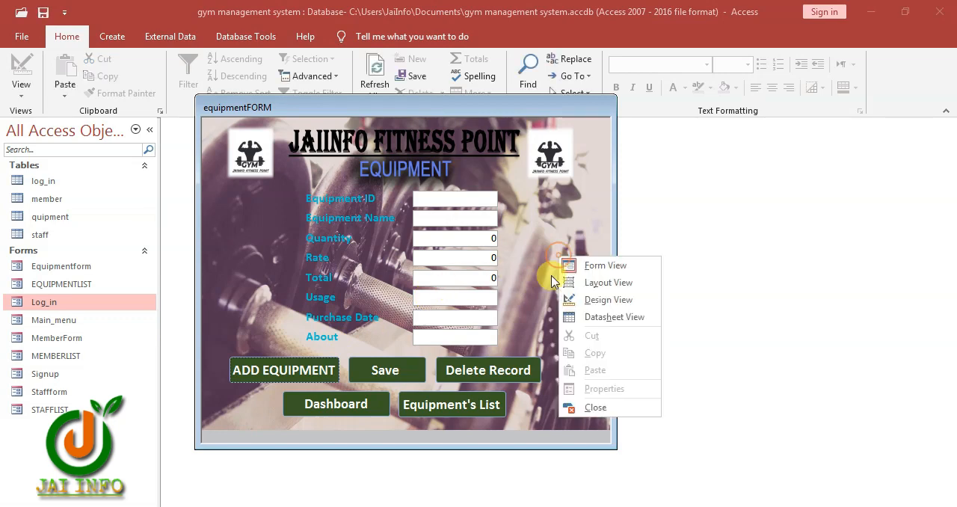
pyautogui.click(594, 299)
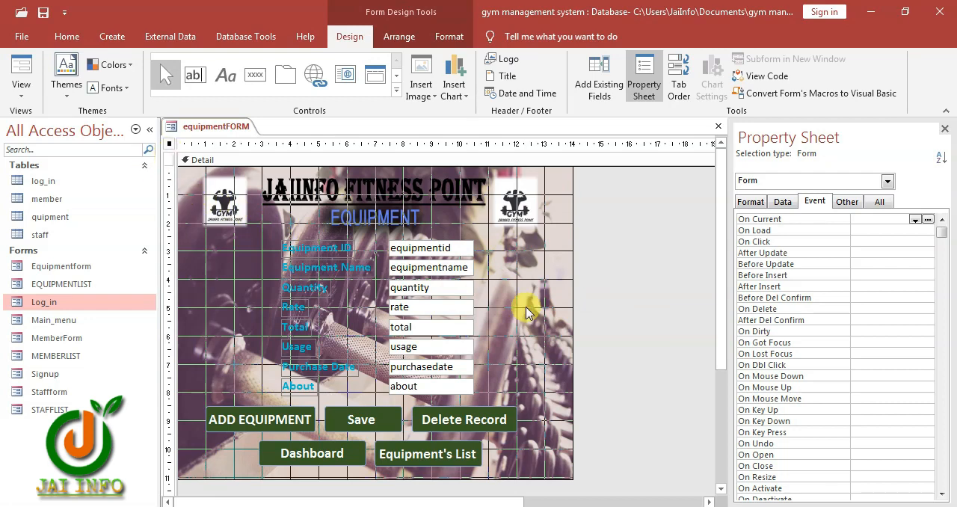
pyautogui.click(753, 203)
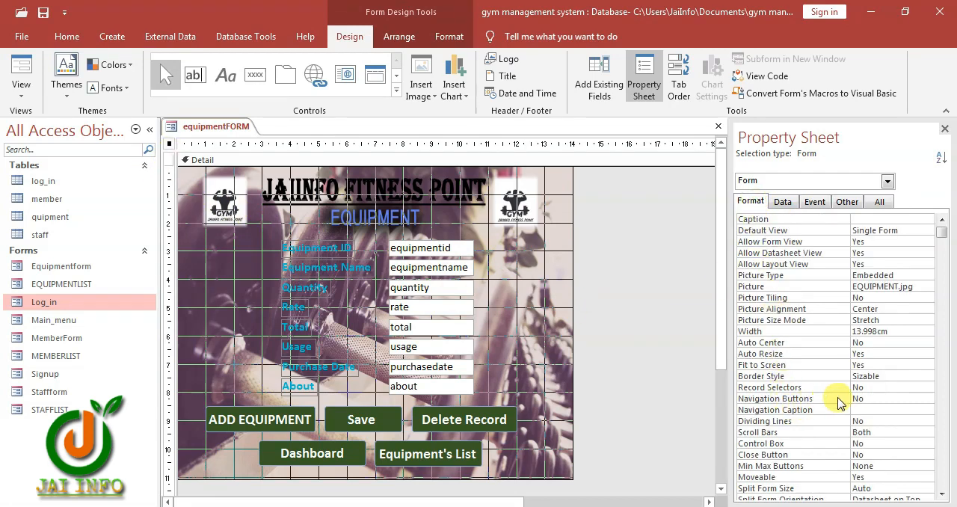
pyautogui.click(884, 399)
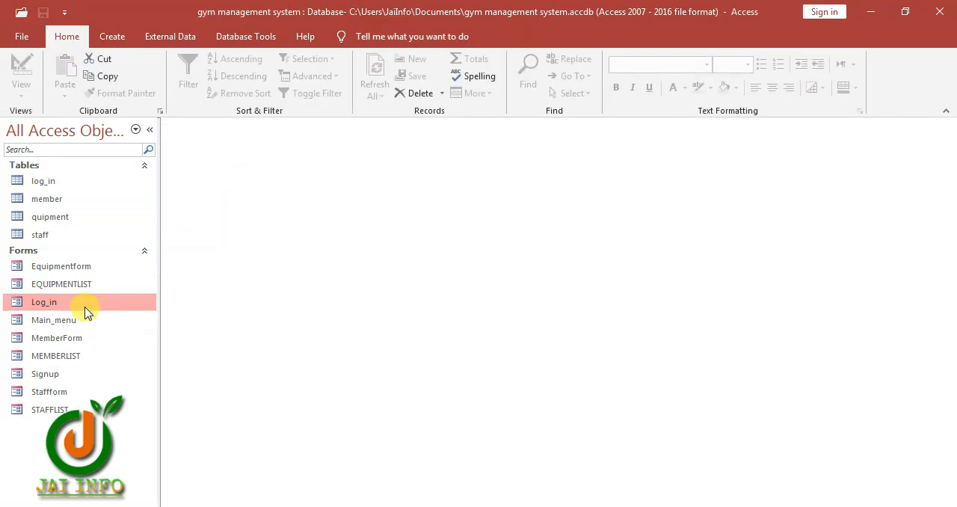
# Reopen the equipment form, delete record E02, and check the Equipment's List before returning to the form
pyautogui.doubleClick(84, 266)
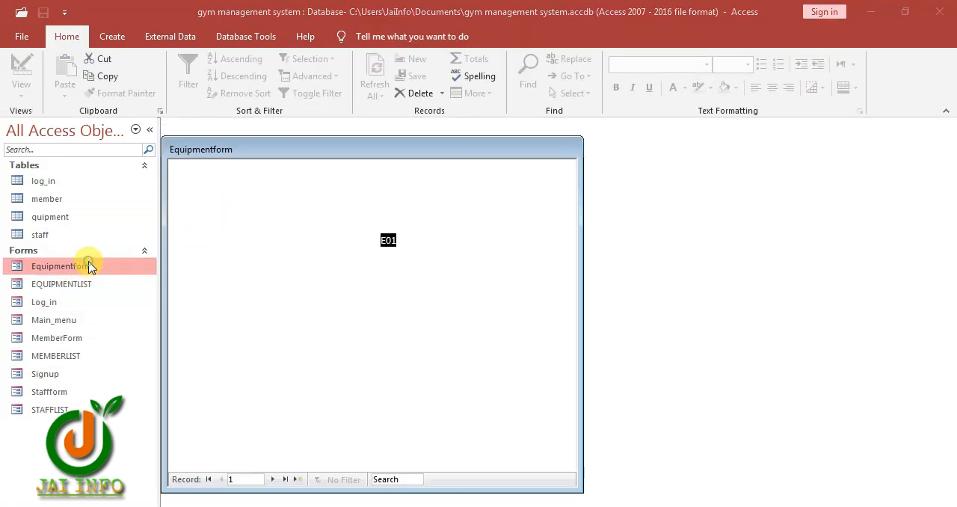
pyautogui.moveTo(363, 152); pyautogui.dragTo(386, 108)
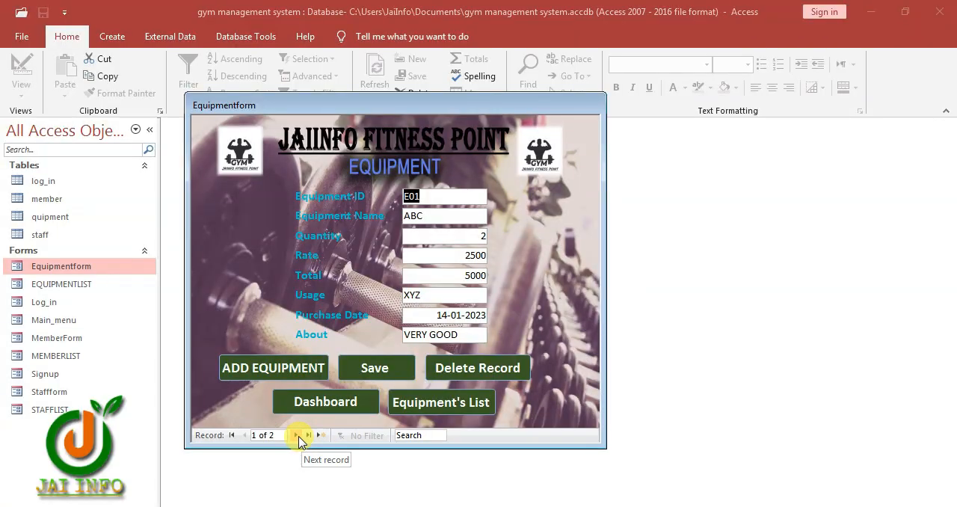
pyautogui.click(444, 366)
pyautogui.click(441, 310)
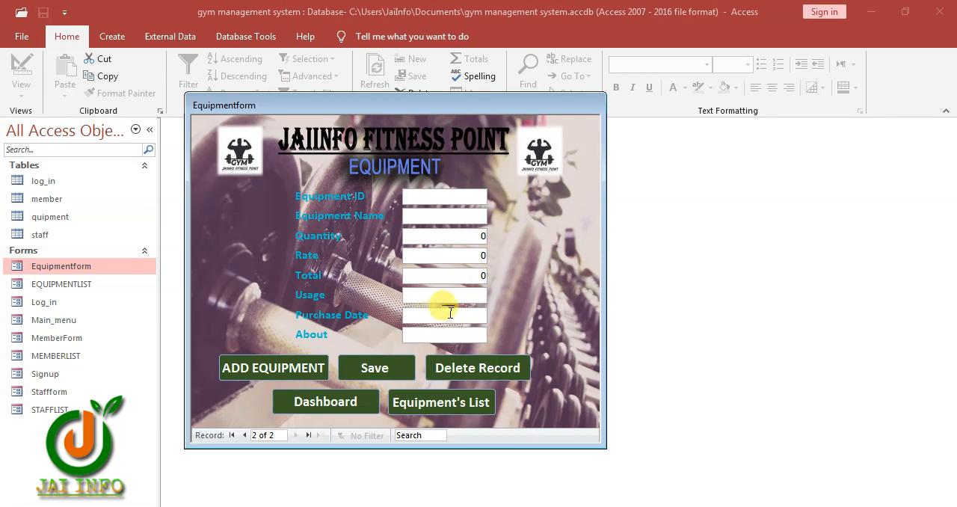
pyautogui.click(434, 402)
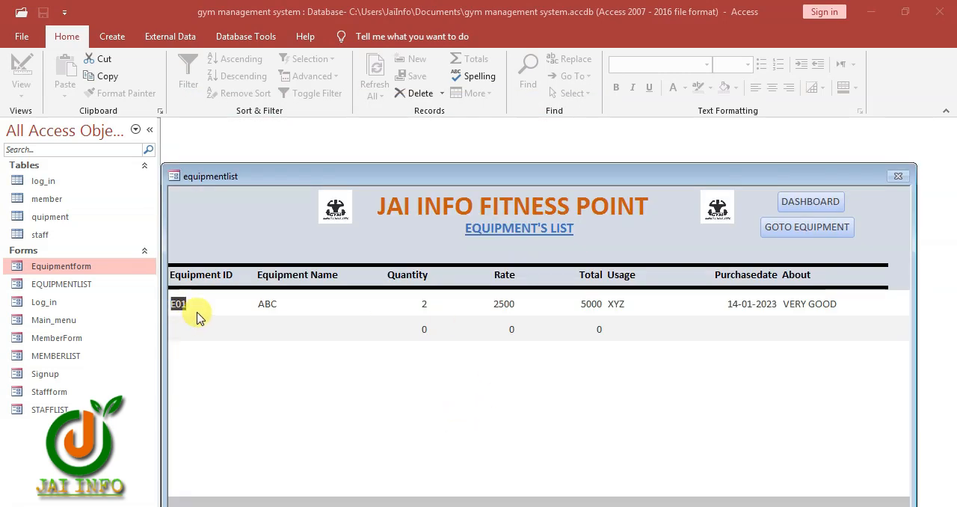
pyautogui.click(814, 226)
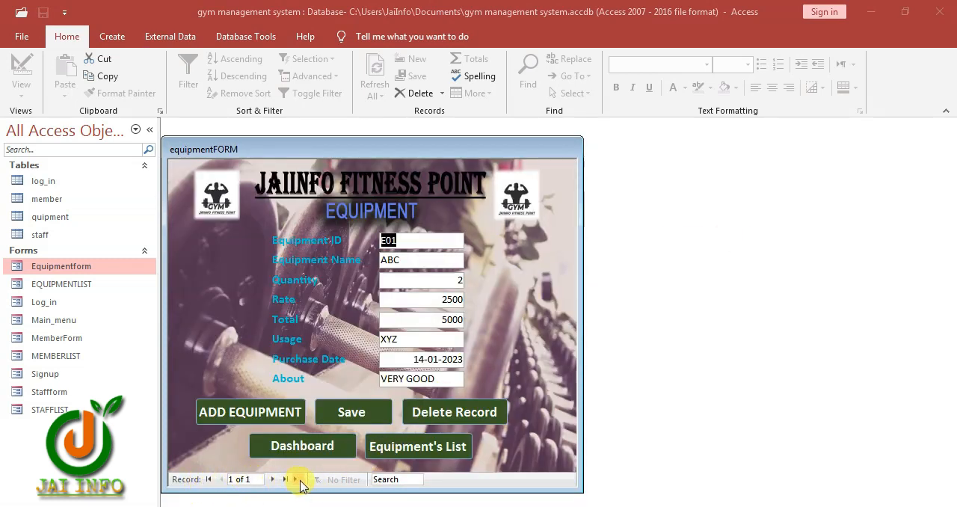
# Open the equipment form in Design View and widen the form to about 14.6 cm
pyautogui.rightClick(527, 299)
pyautogui.click(556, 325)
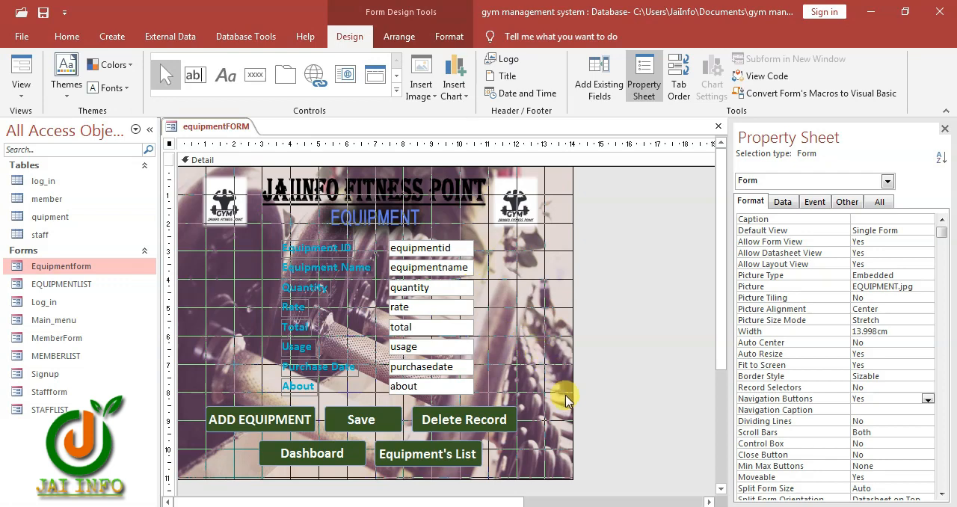
pyautogui.moveTo(570, 391); pyautogui.dragTo(591, 391)
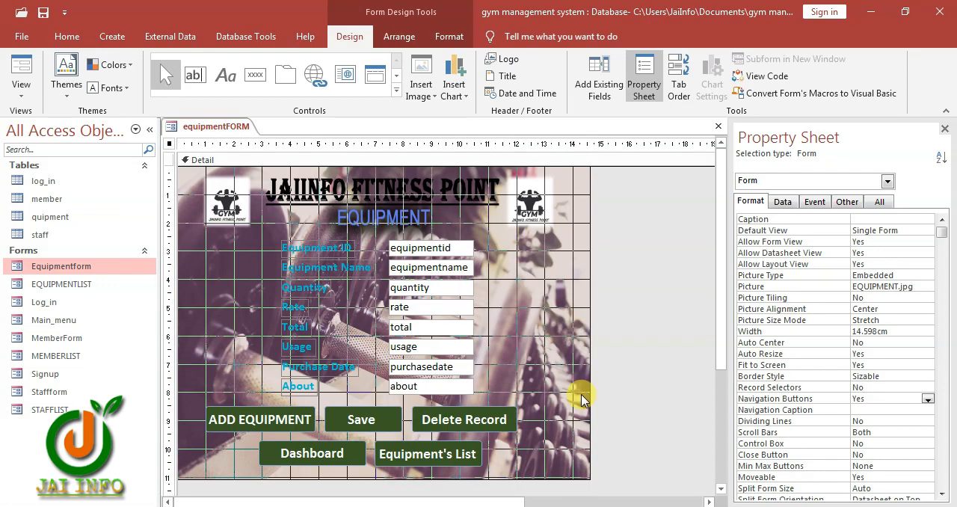
# Add Go To First Record and Go To Last Record command buttons beside the equipment fields, keeping their default picture icons
pyautogui.click(255, 74)
pyautogui.click(509, 275)
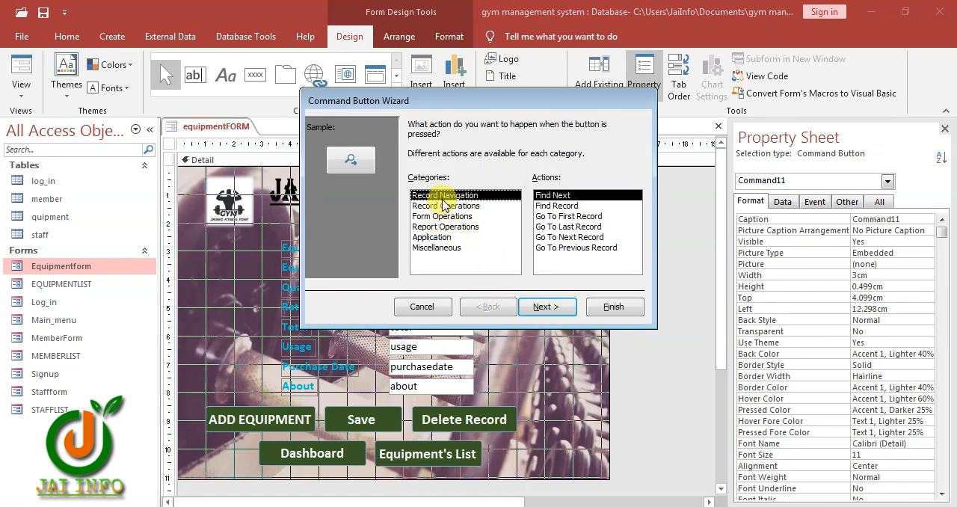
pyautogui.click(561, 216)
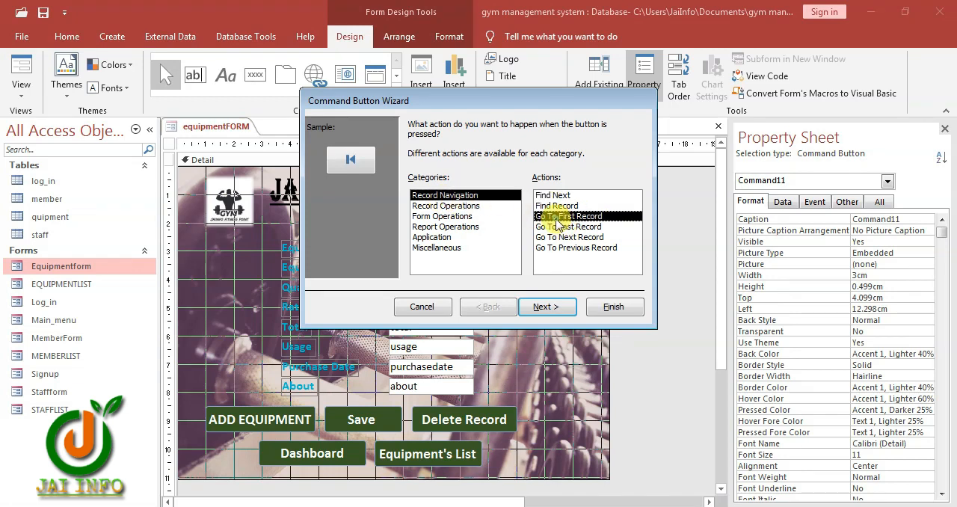
pyautogui.click(608, 307)
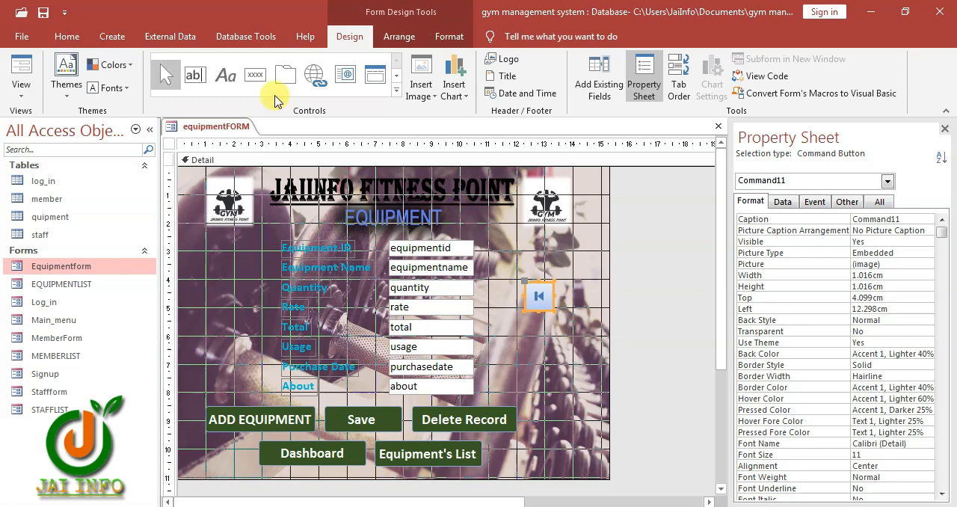
pyautogui.click(254, 78)
pyautogui.click(529, 322)
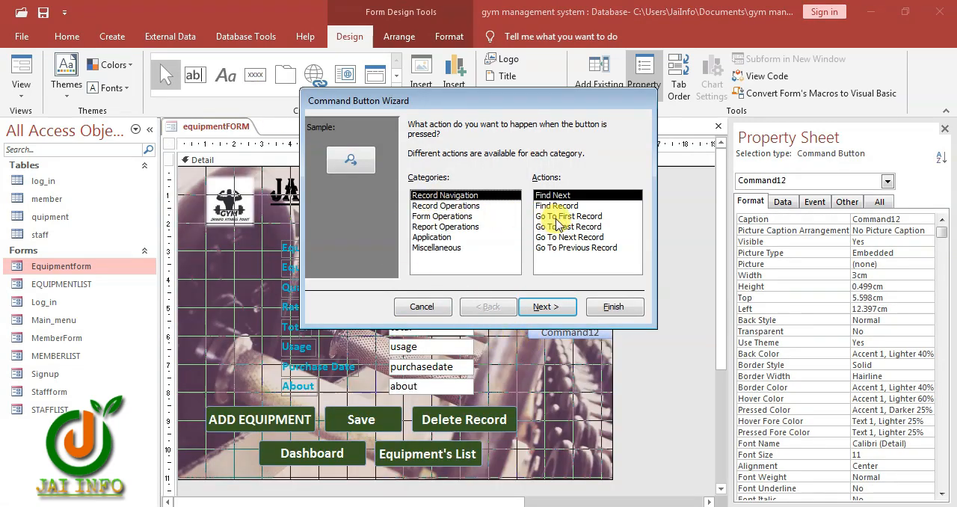
pyautogui.click(571, 226)
pyautogui.click(610, 310)
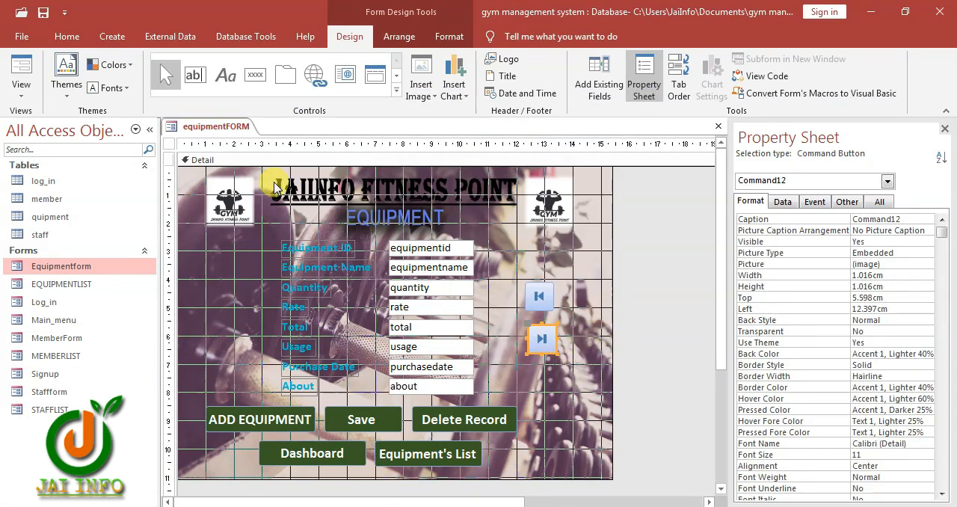
# Add Go To Next Record and Go To Previous Record command buttons below the existing record navigation buttons, keeping their default picture icons
pyautogui.click(254, 75)
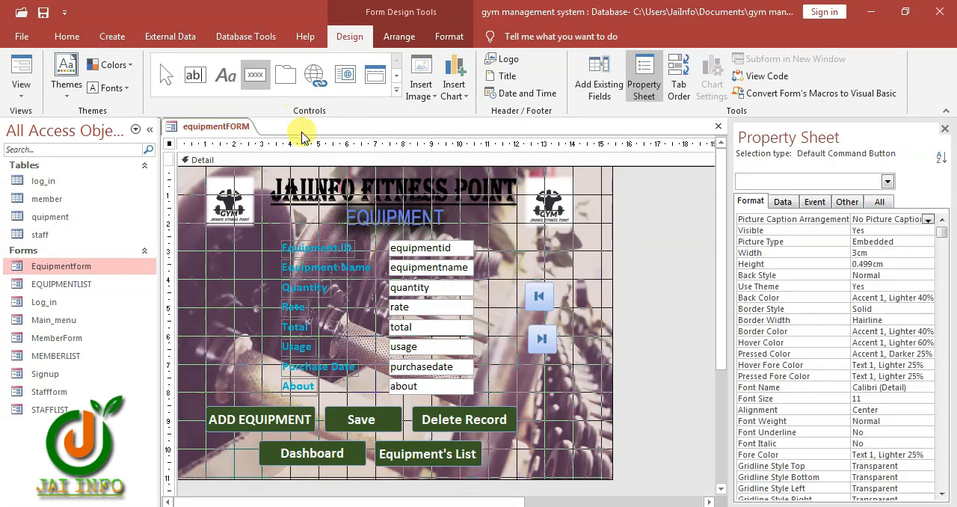
pyautogui.click(522, 370)
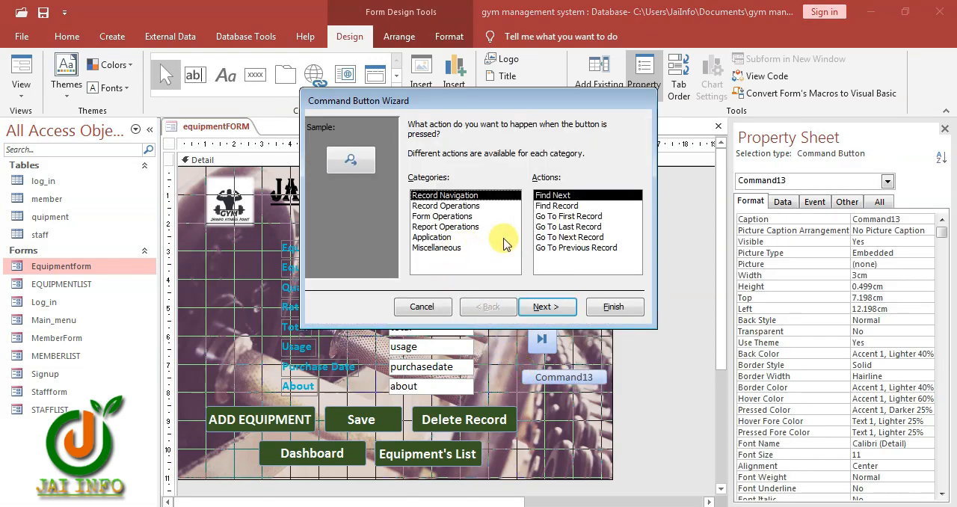
pyautogui.click(562, 238)
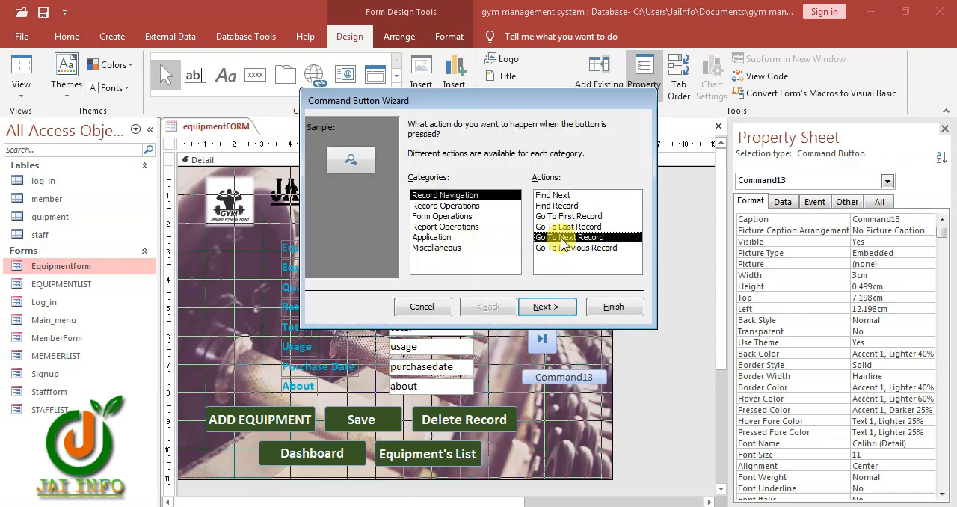
pyautogui.click(612, 307)
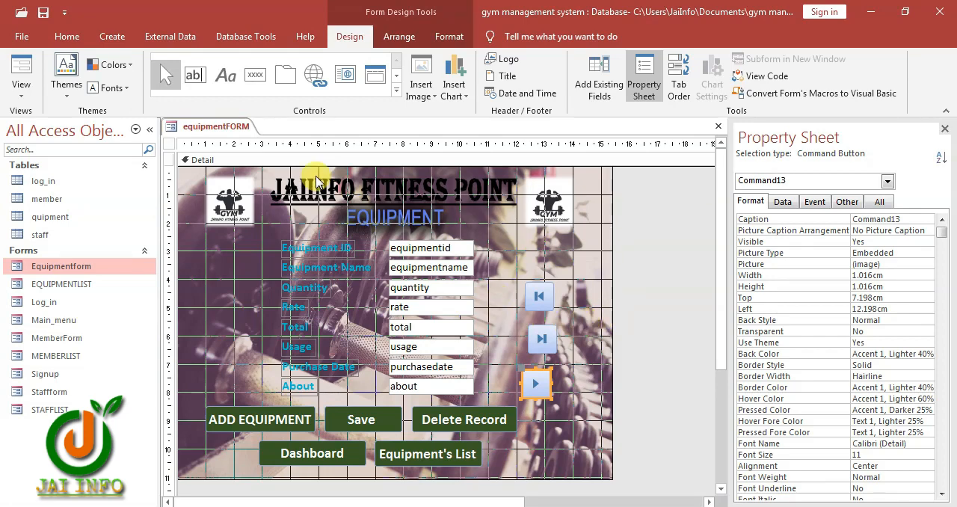
pyautogui.click(255, 75)
pyautogui.click(529, 411)
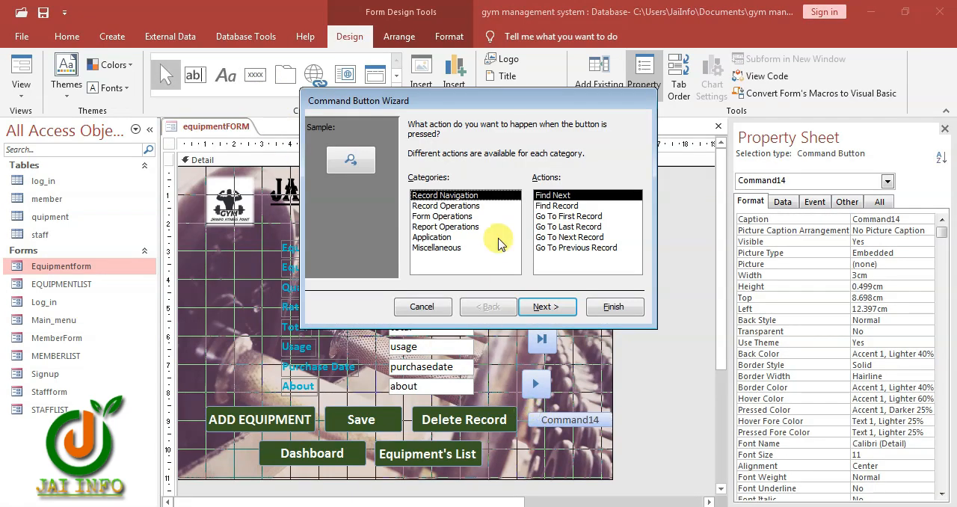
pyautogui.click(570, 248)
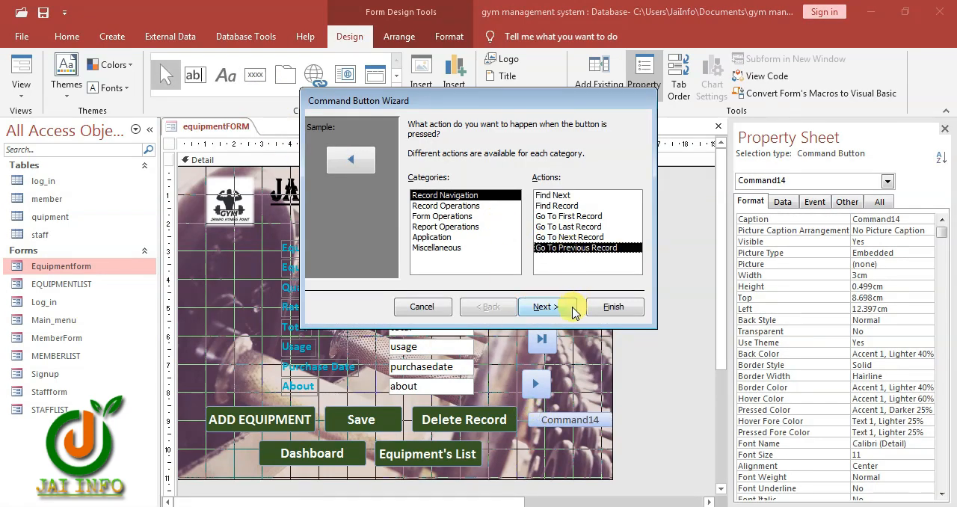
pyautogui.click(613, 308)
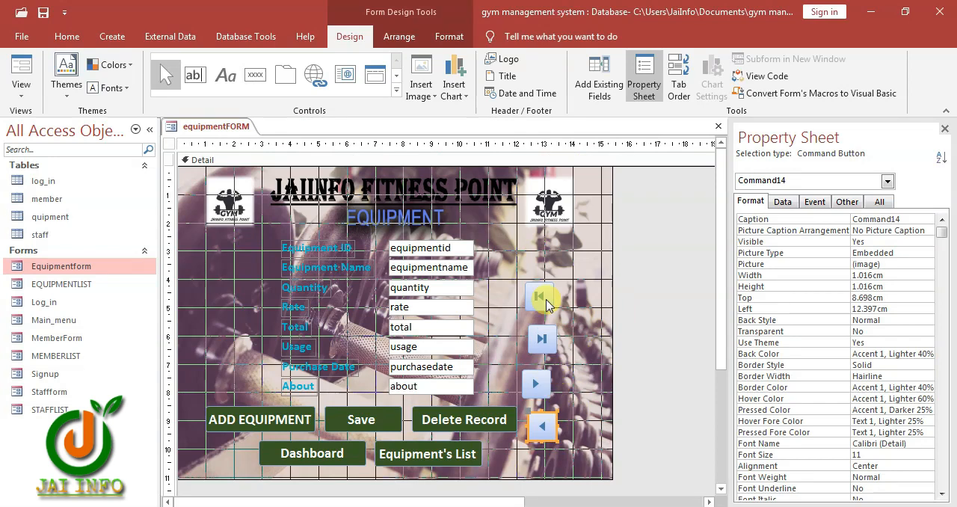
# Arrange the four navigation buttons in a two-by-two block, with previous and next above first and last
pyautogui.moveTo(548, 304); pyautogui.dragTo(513, 341)
pyautogui.click(559, 368)
pyautogui.moveTo(537, 385); pyautogui.dragTo(544, 309)
pyautogui.moveTo(543, 429); pyautogui.dragTo(512, 310)
pyautogui.click(560, 360)
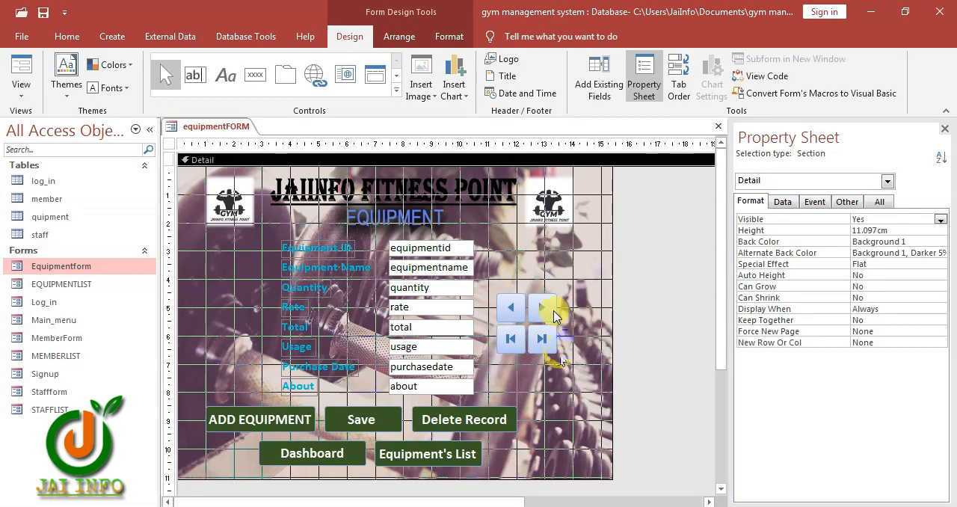
pyautogui.moveTo(497, 280); pyautogui.dragTo(553, 342)
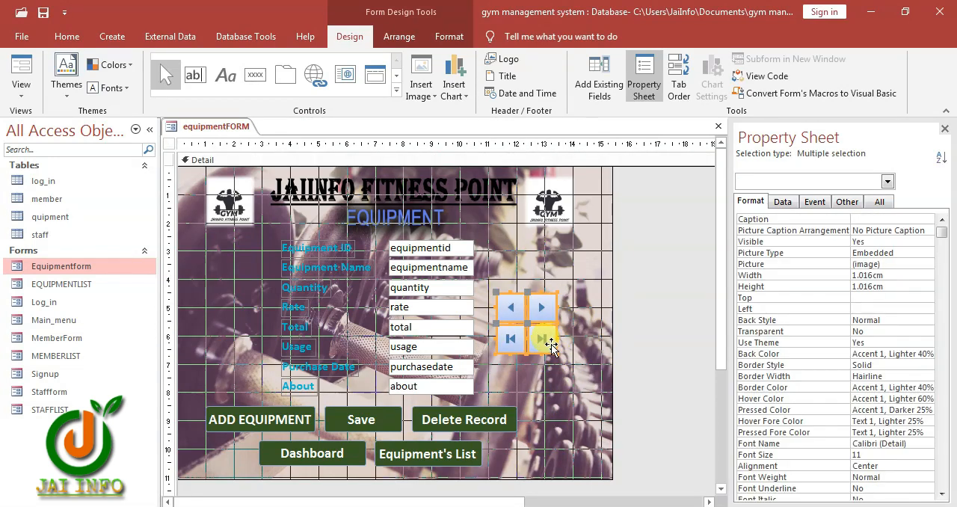
pyautogui.scroll(-3, 545, 406)
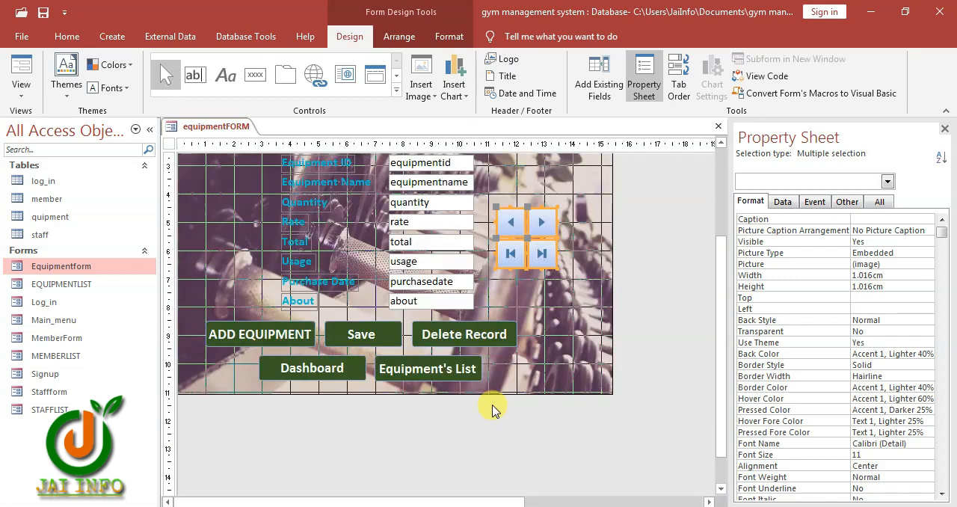
pyautogui.scroll(3, 498, 399)
# Set the equipment form's Navigation Buttons property to No, and save and close the form
pyautogui.click(529, 376)
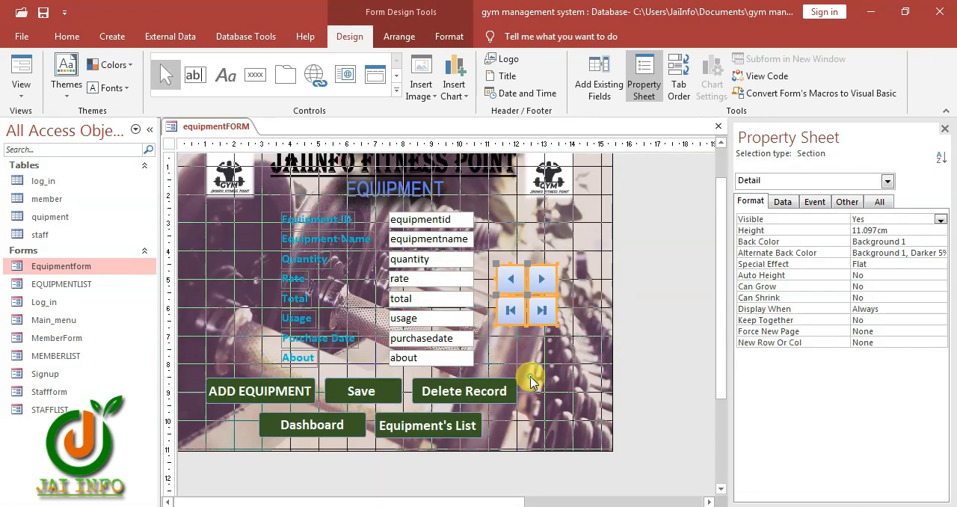
pyautogui.click(169, 144)
pyautogui.doubleClick(859, 399)
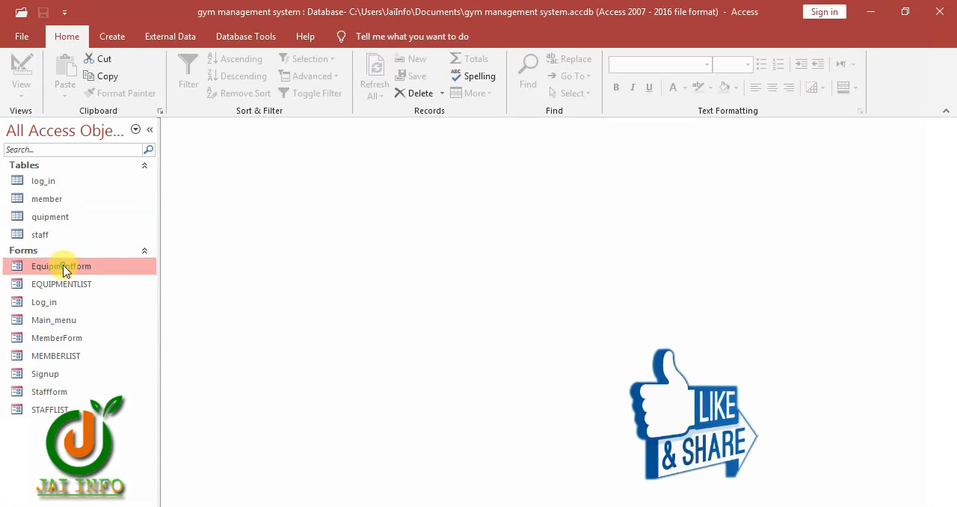
# Reopen the equipment form and test its next and previous record buttons
pyautogui.doubleClick(62, 266)
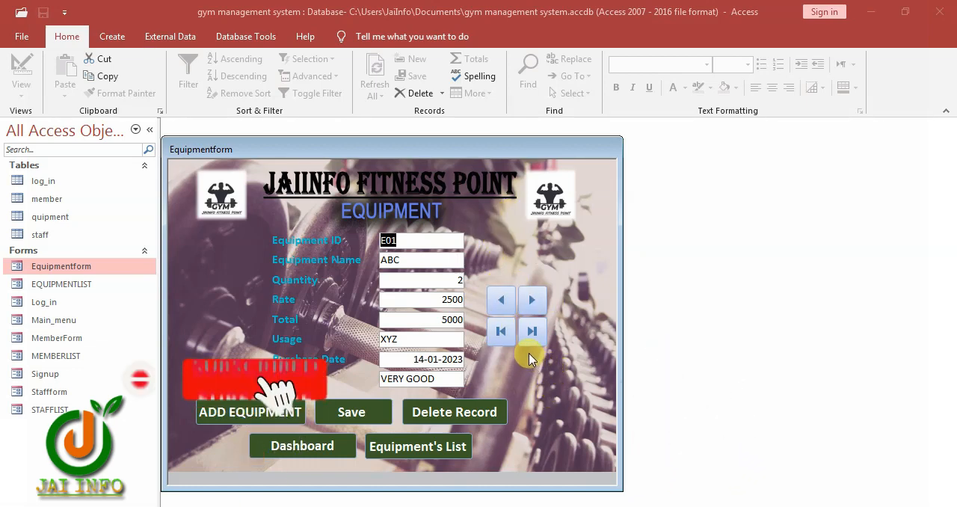
pyautogui.click(532, 302)
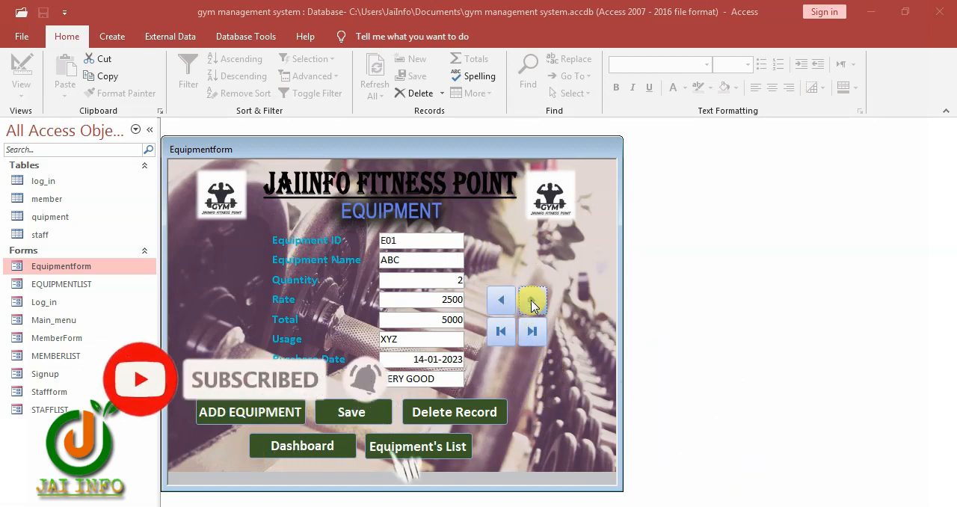
pyautogui.click(501, 300)
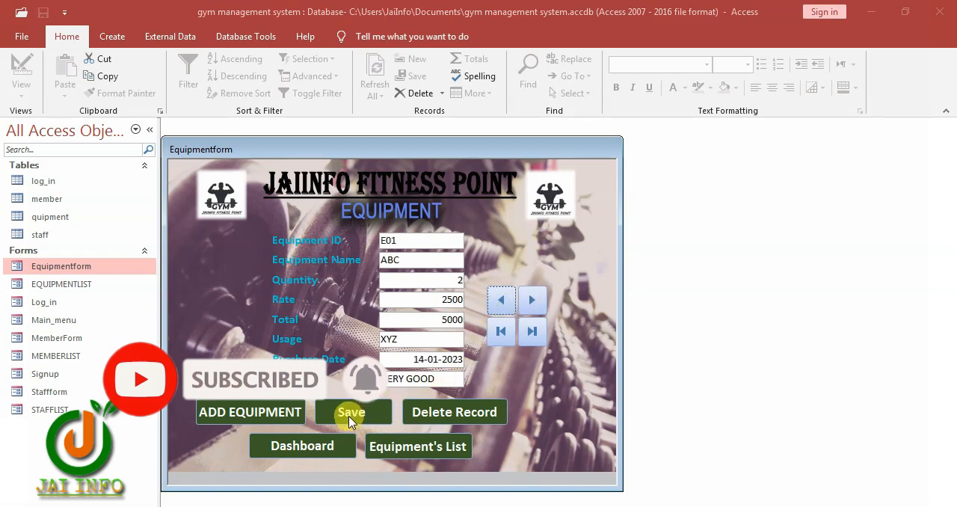
# Add an equipment record with ID ASD and name SD, and check the Equipment's List before returning to the form
pyautogui.click(258, 415)
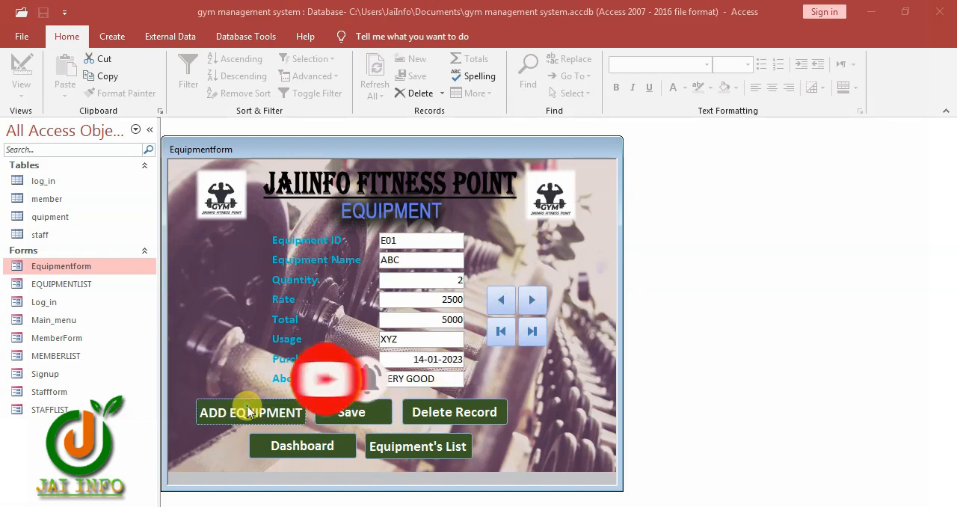
pyautogui.click(414, 245)
pyautogui.write('ASD')
pyautogui.click(414, 259)
pyautogui.write('SD')
pyautogui.click(532, 306)
pyautogui.click(418, 451)
pyautogui.click(812, 233)
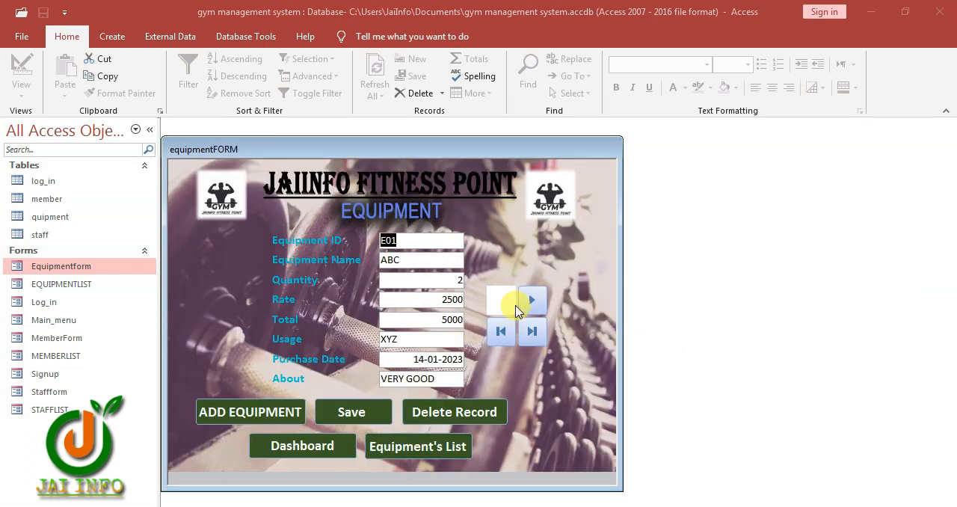
# Browse the equipment records with the next and previous buttons, and delete record ASD
pyautogui.click(531, 304)
pyautogui.click(501, 303)
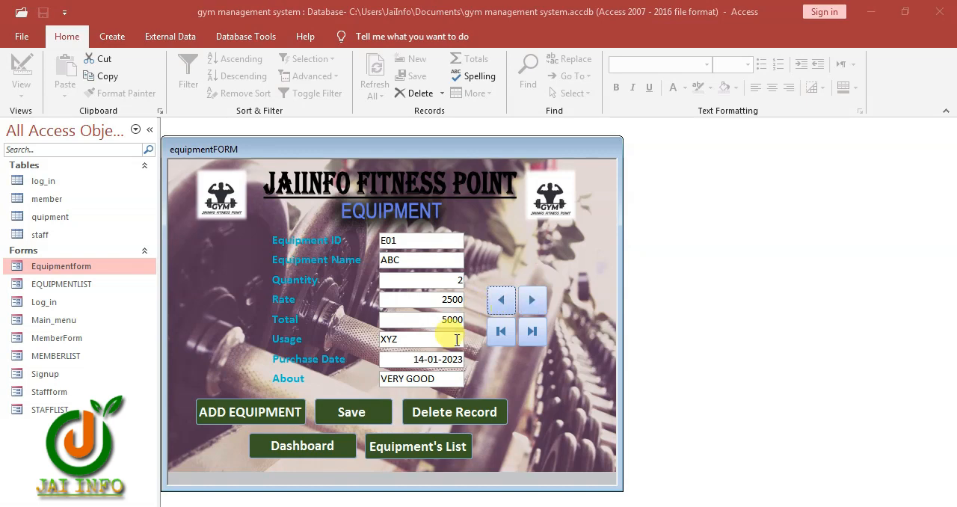
pyautogui.click(531, 303)
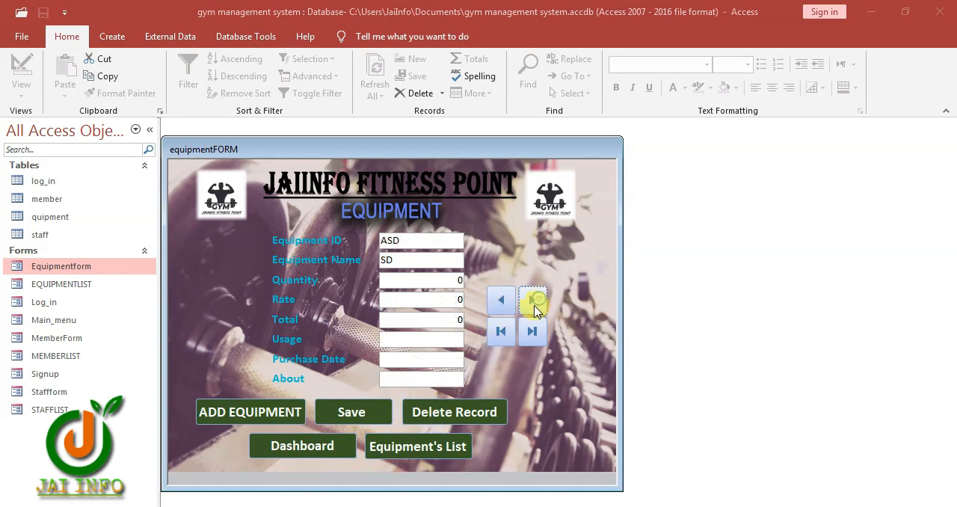
pyautogui.click(471, 410)
pyautogui.click(454, 310)
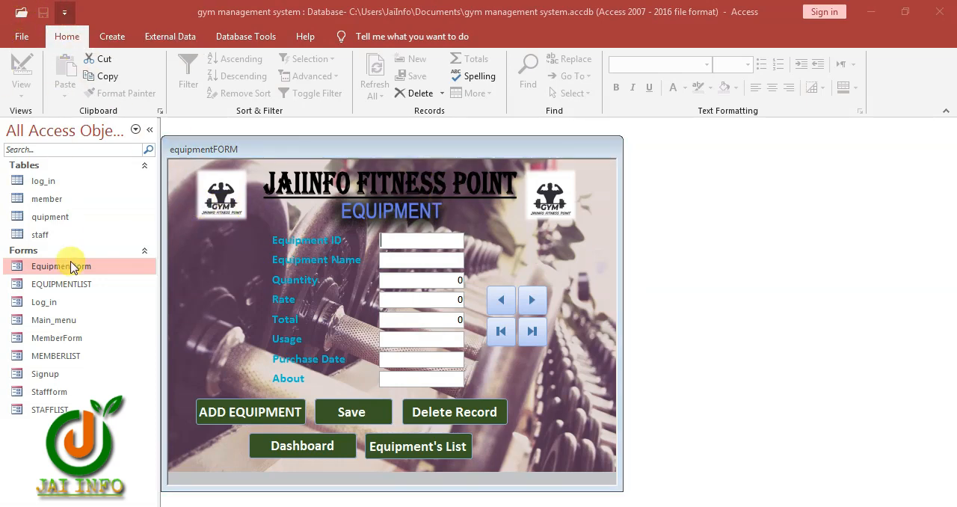
# Turn off Display Navigation Pane in the Access options for the current database
pyautogui.click(111, 291)
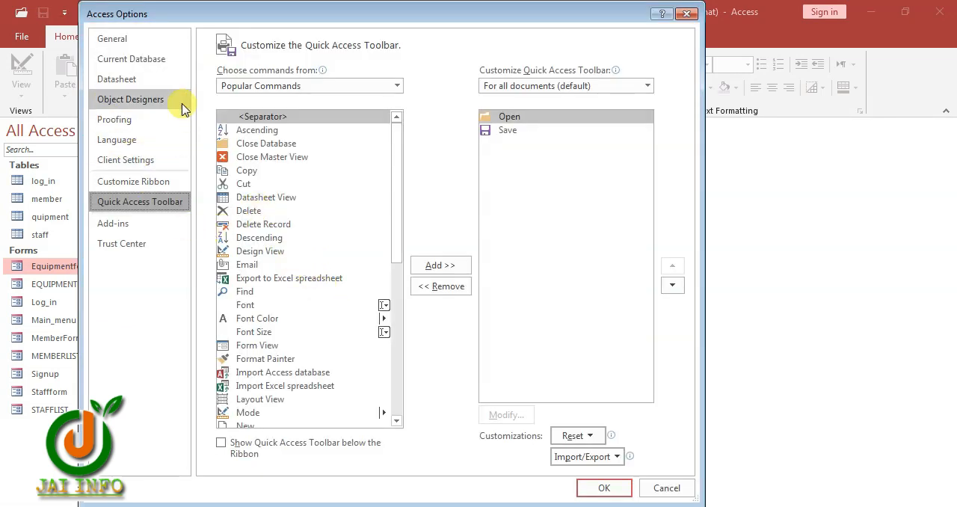
pyautogui.click(146, 60)
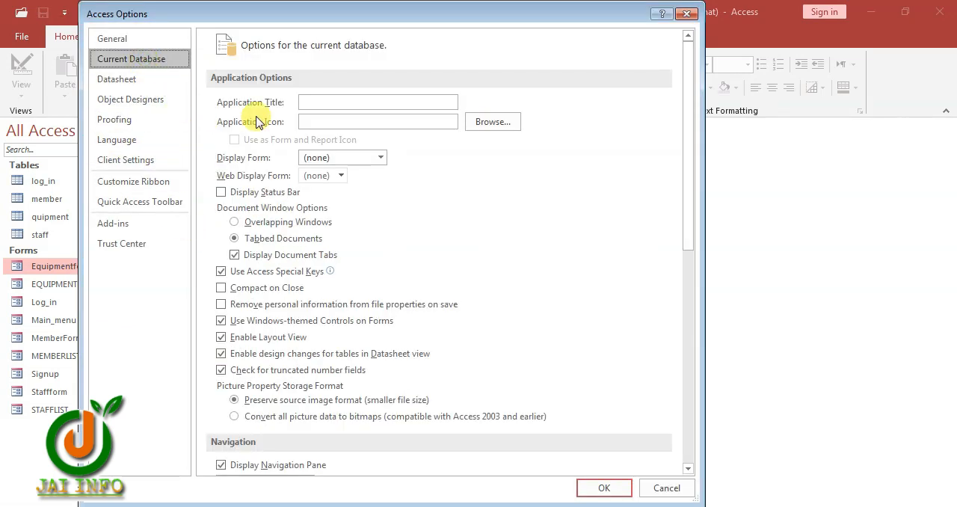
pyautogui.click(329, 158)
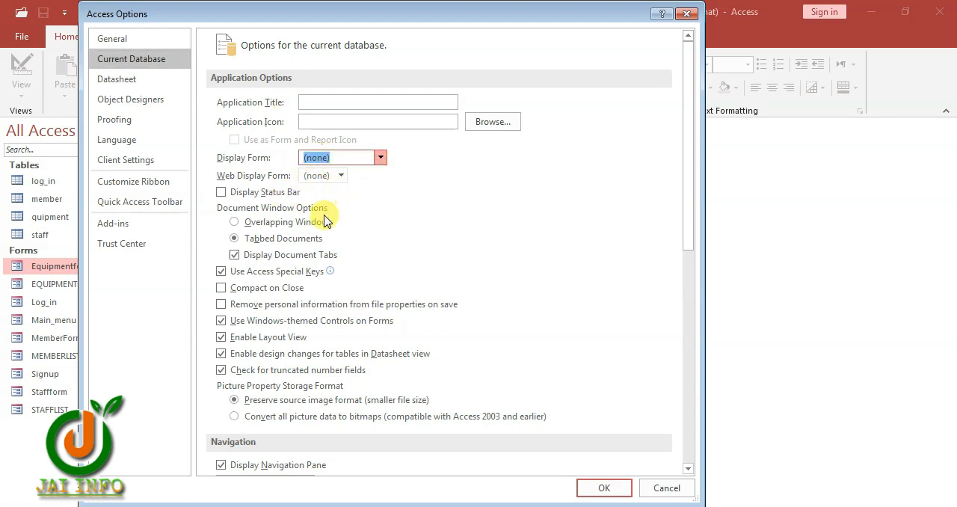
pyautogui.scroll(-4, 241, 384)
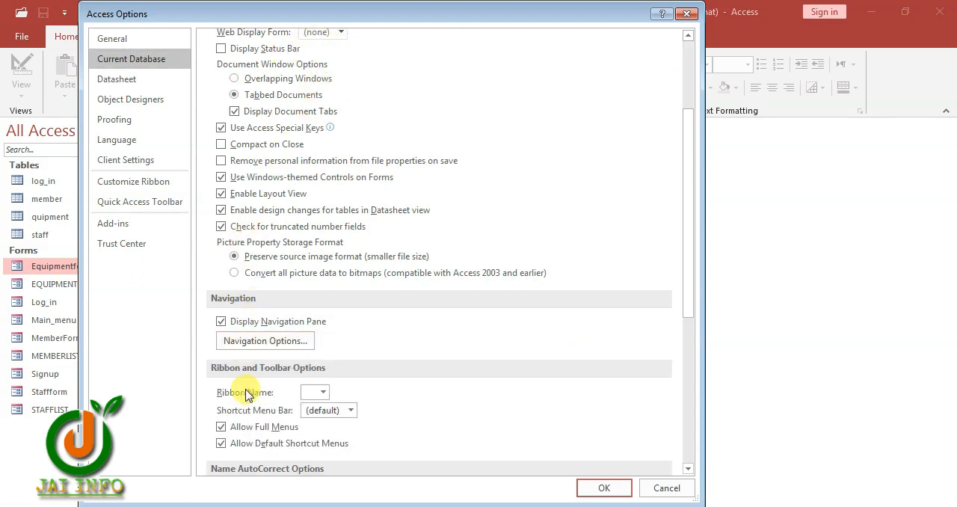
pyautogui.click(222, 325)
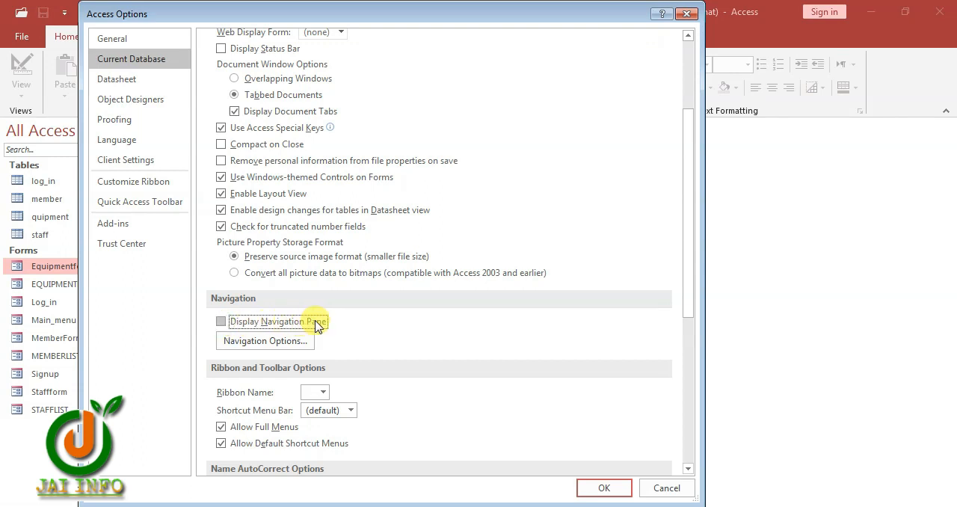
# Turn off Allow Full Menus and Allow Default Shortcut Menus, and apply the current database options
pyautogui.scroll(-1, 276, 396)
pyautogui.click(222, 391)
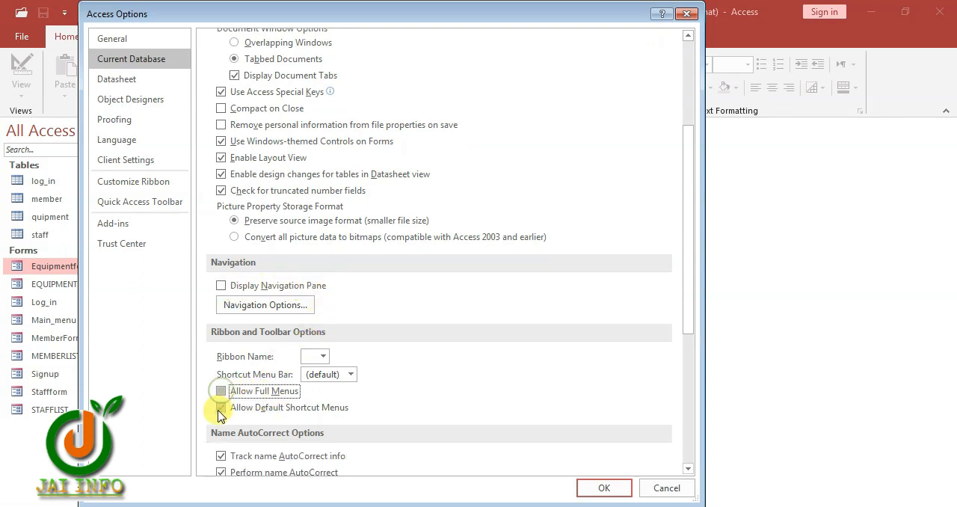
pyautogui.click(221, 408)
pyautogui.scroll(-2, 327, 419)
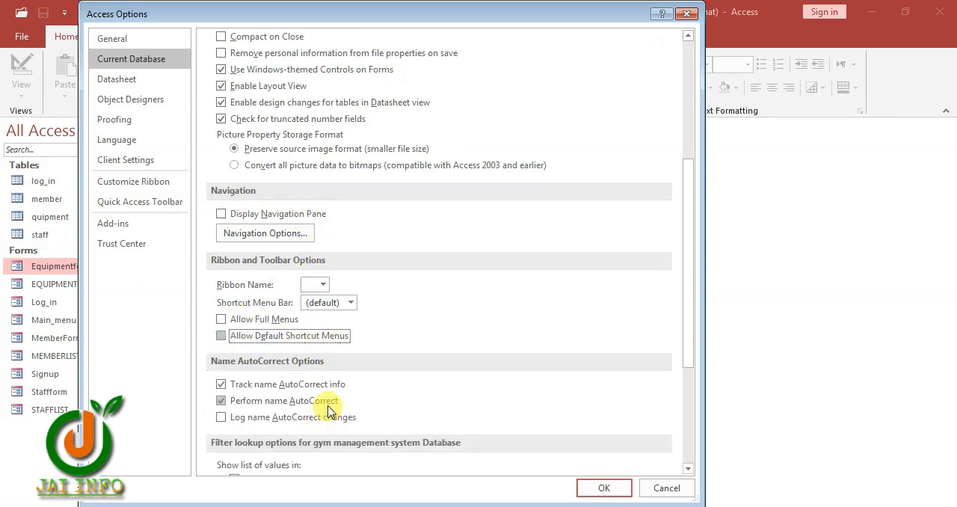
pyautogui.scroll(-1, 326, 411)
pyautogui.click(597, 488)
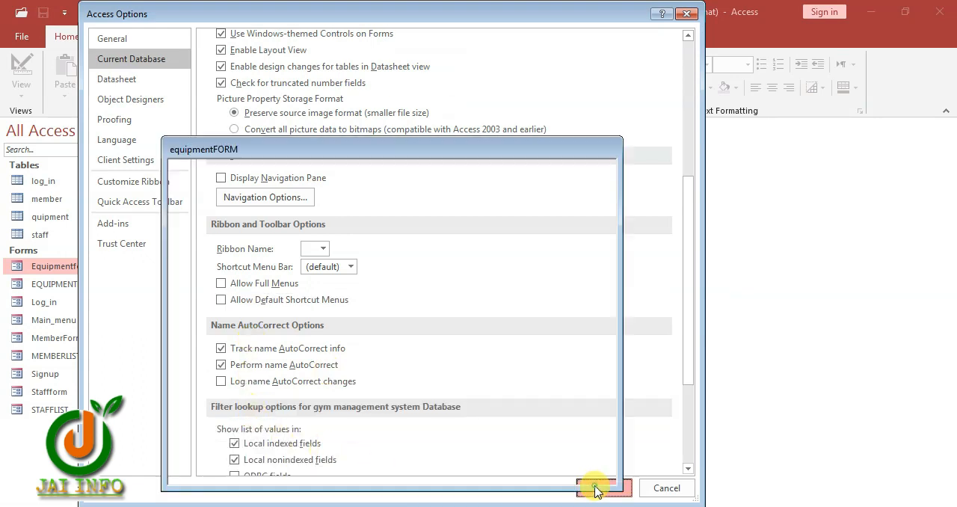
# Return from the equipment form to the dashboard, log out, and exit the database
pyautogui.click(490, 296)
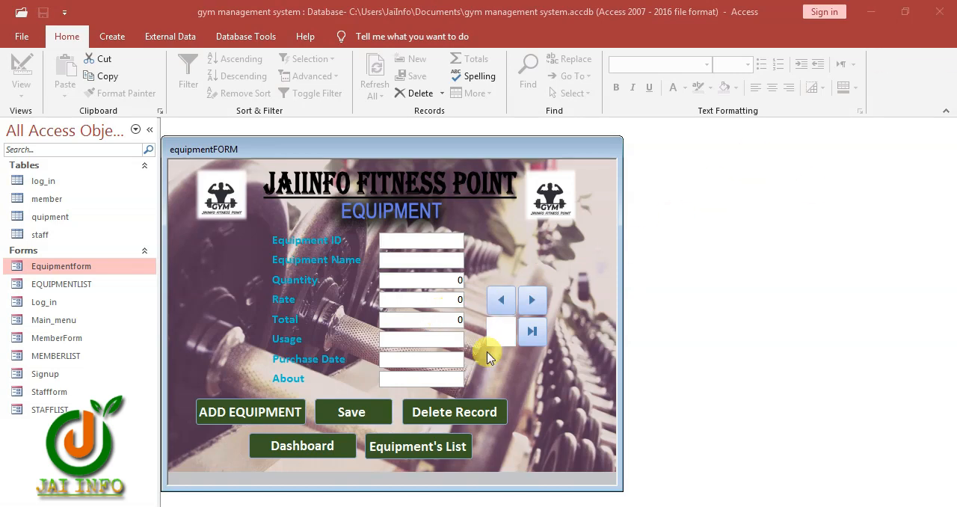
pyautogui.click(329, 446)
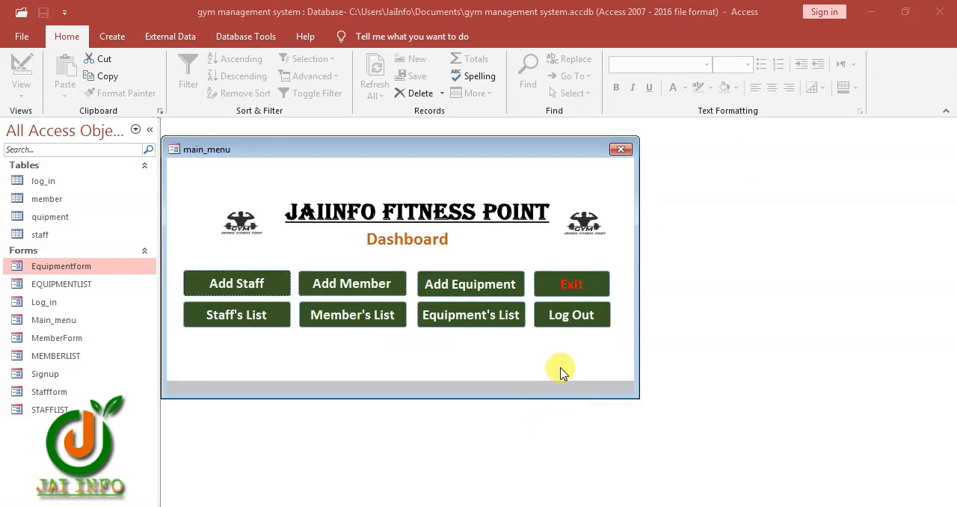
pyautogui.click(572, 321)
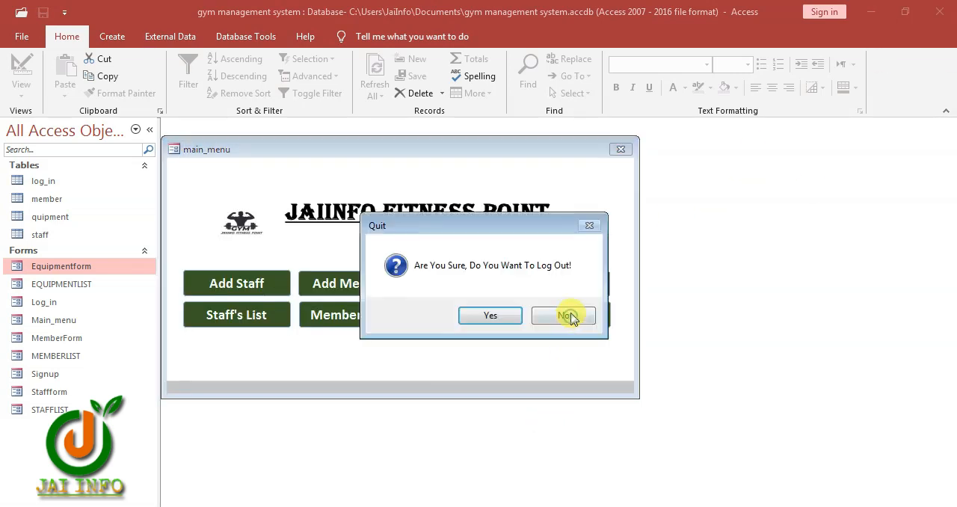
pyautogui.click(490, 316)
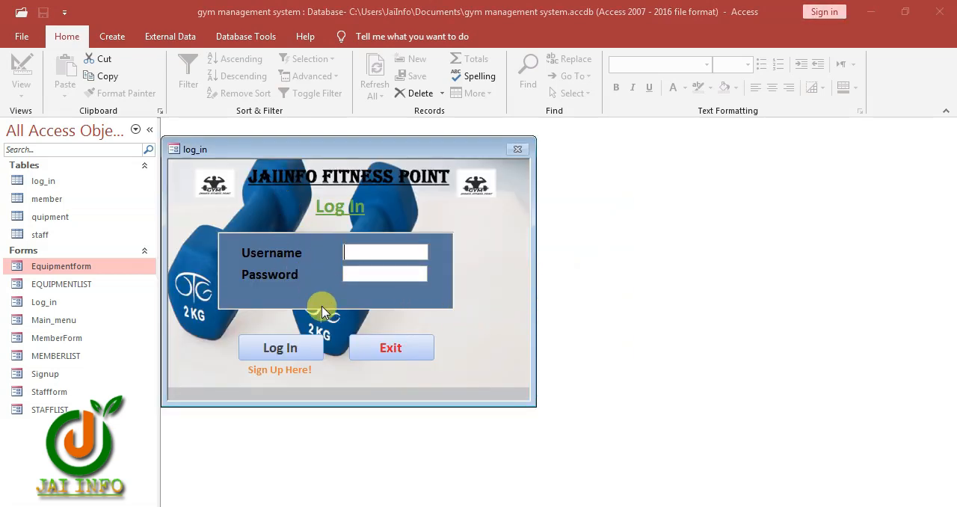
pyautogui.click(387, 360)
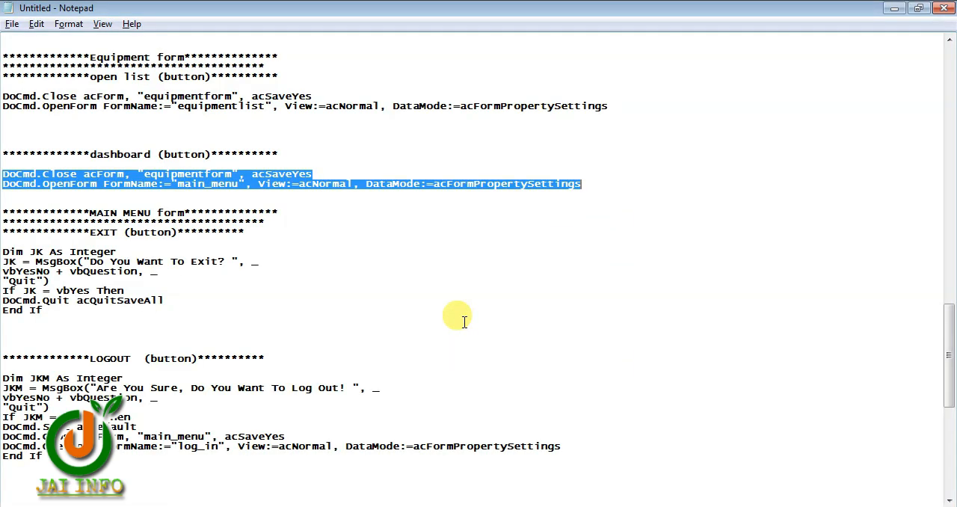
# Reopen the gym management system database in Access and log in with the account's username and password
pyautogui.click(446, 505)
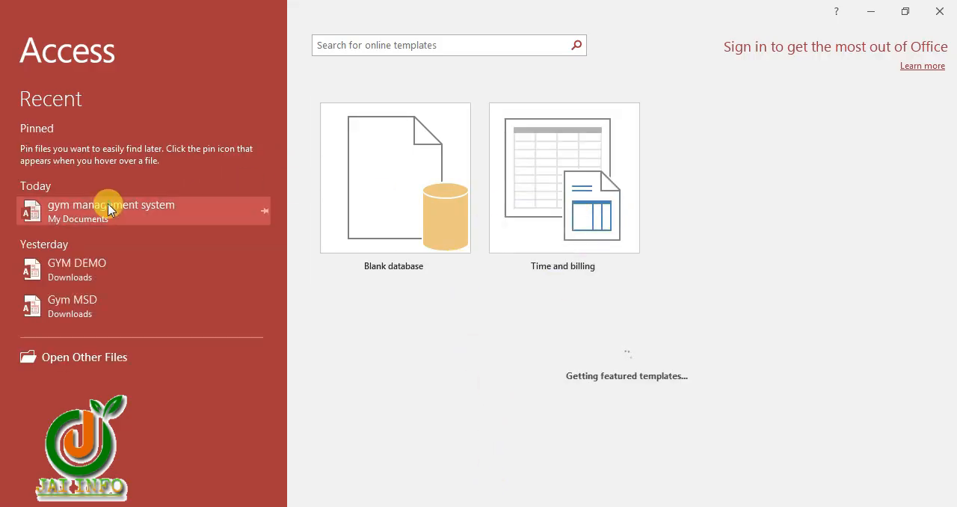
pyautogui.click(172, 201)
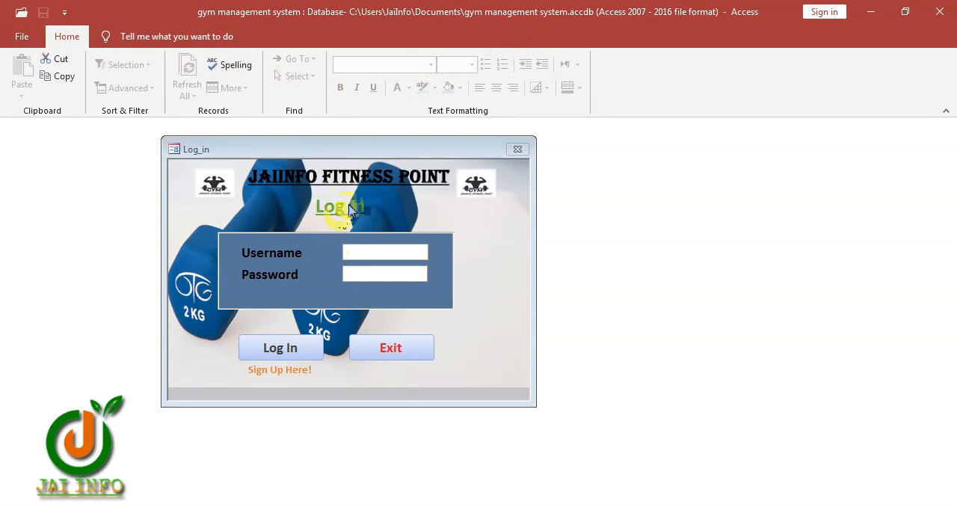
pyautogui.click(385, 252)
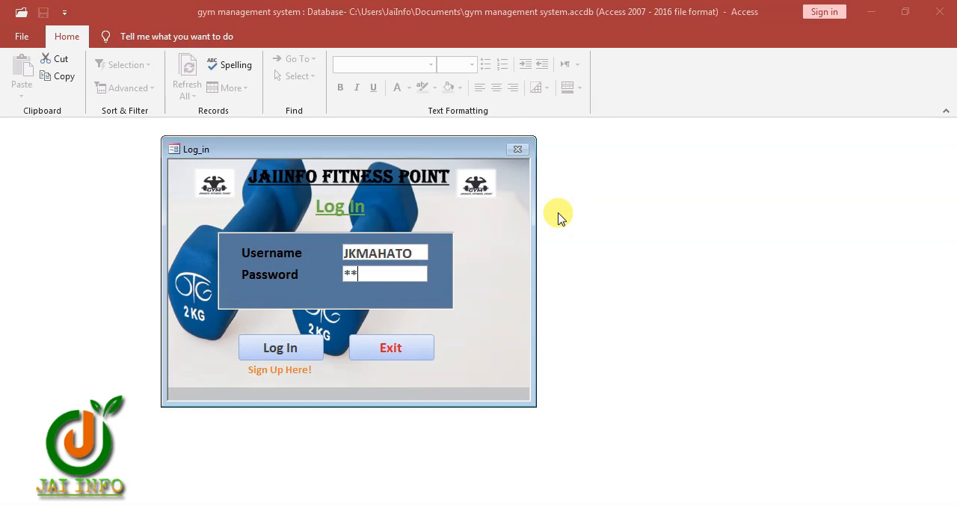
pyautogui.click(284, 352)
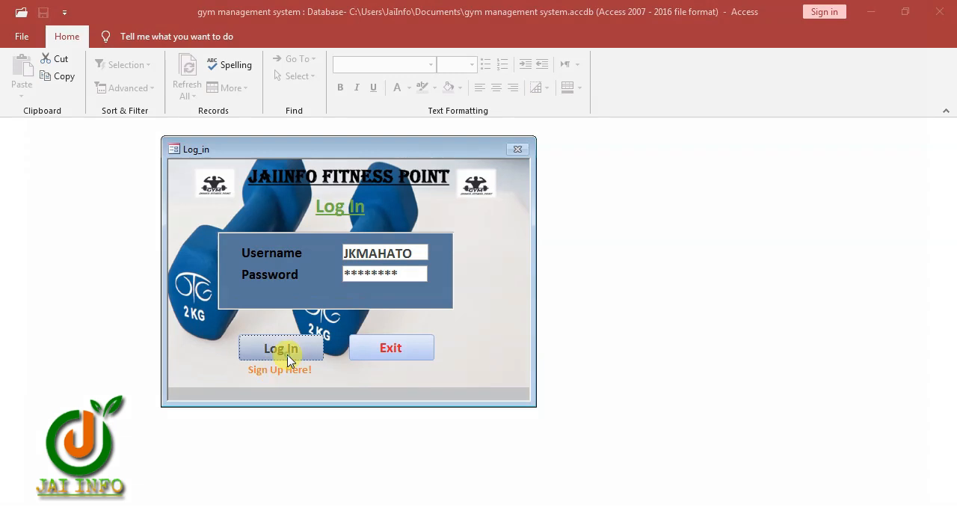
pyautogui.click(489, 310)
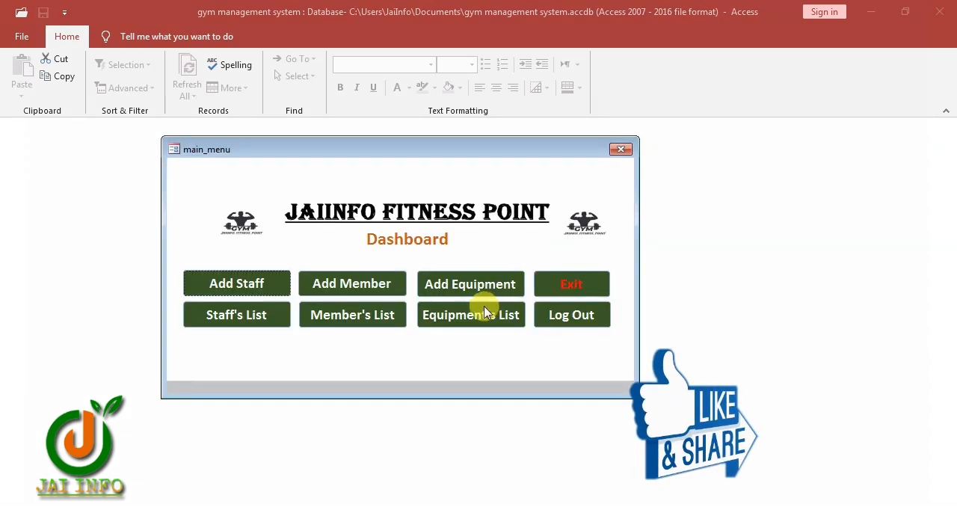
# Check the dashboard links by opening the staff form, returning to the dashboard, and opening the equipment form
pyautogui.click(245, 290)
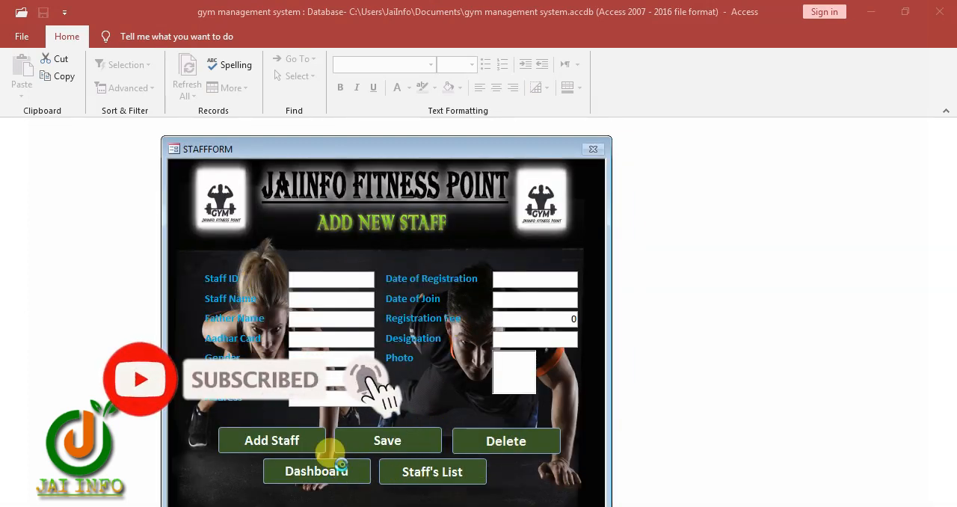
pyautogui.click(333, 469)
pyautogui.click(479, 286)
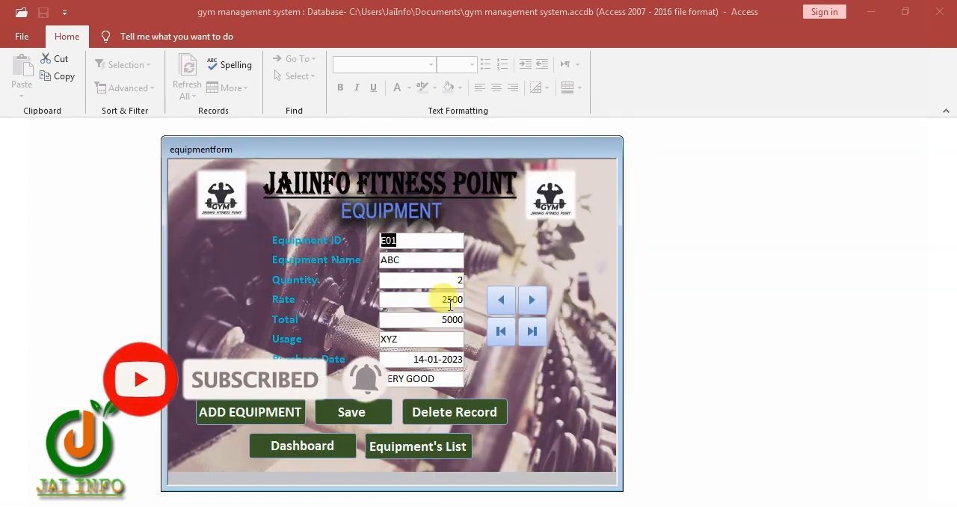